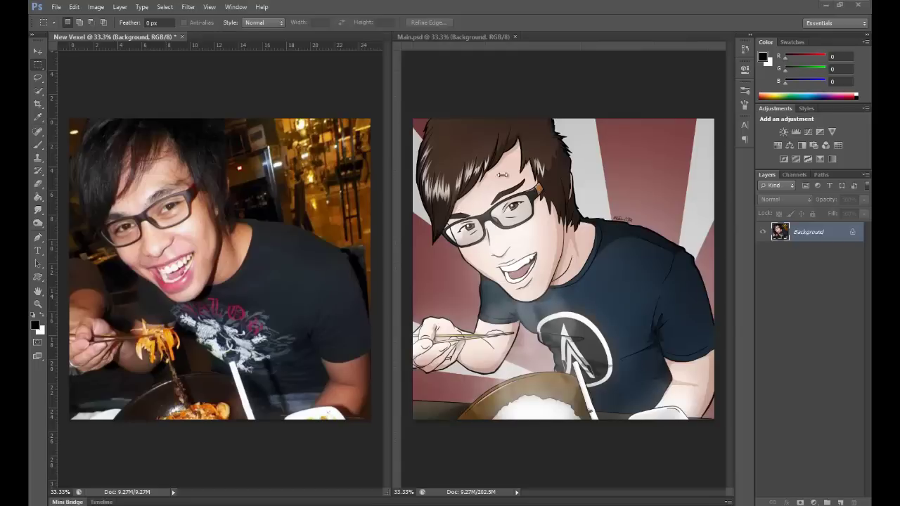
Step: Examine the New Vexel photo at up to 3200% magnification to see its individual pixels along the shirt's shoulder edge
click(443, 37)
scroll(294, 242, up, 8)
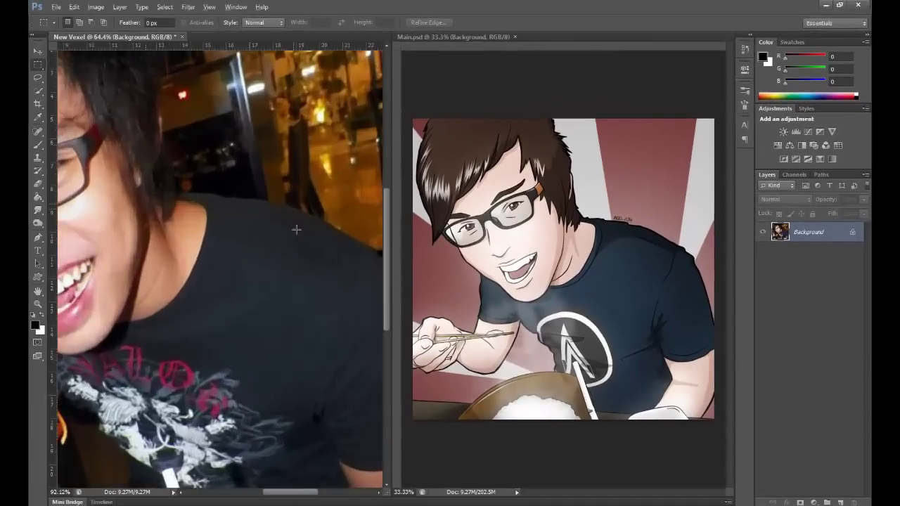
scroll(299, 224, up, 5)
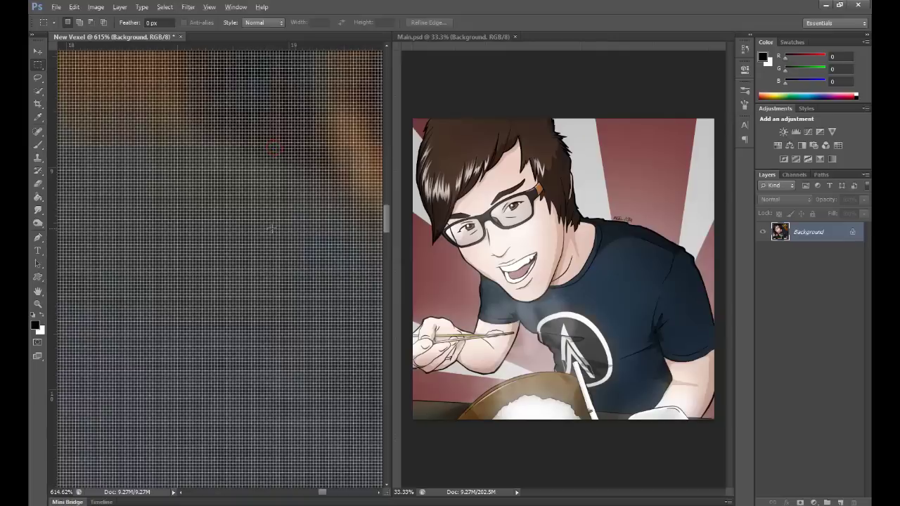
scroll(272, 228, up, 4)
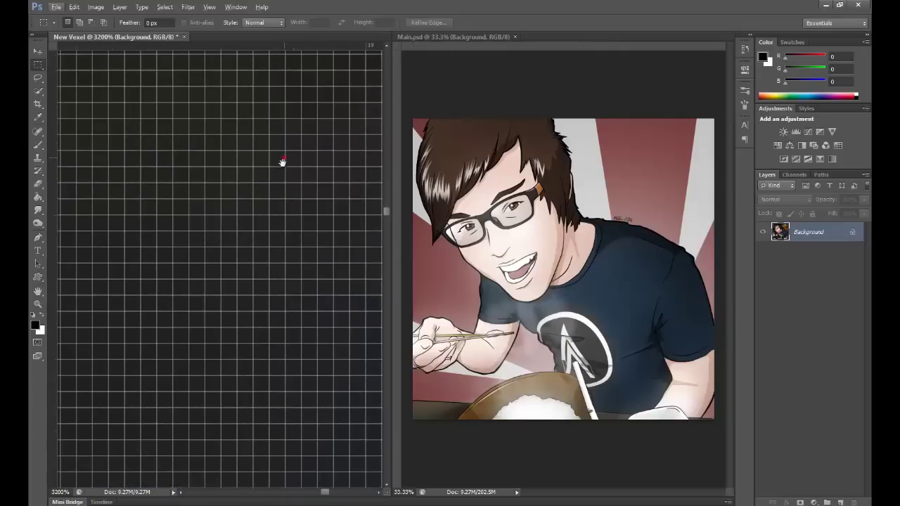
drag(284, 158, 202, 409)
scroll(269, 257, down, 14)
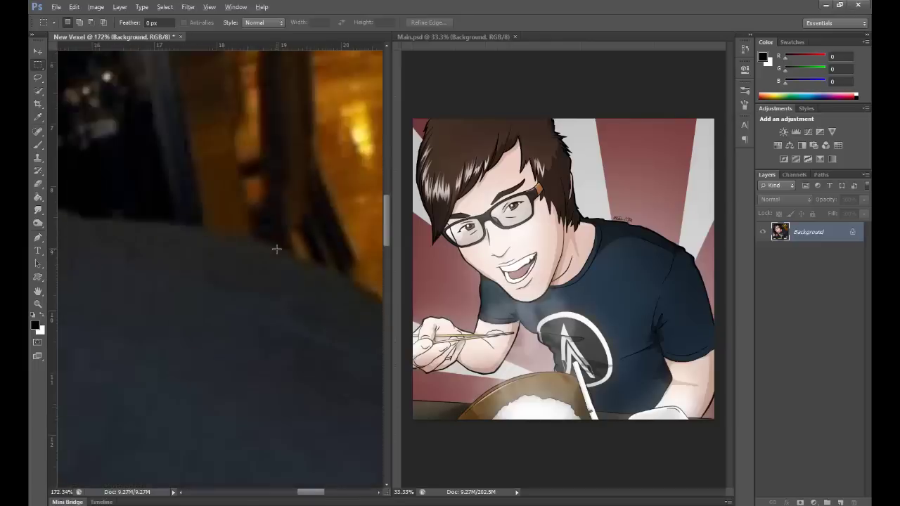
scroll(246, 267, down, 5)
scroll(239, 278, up, 3)
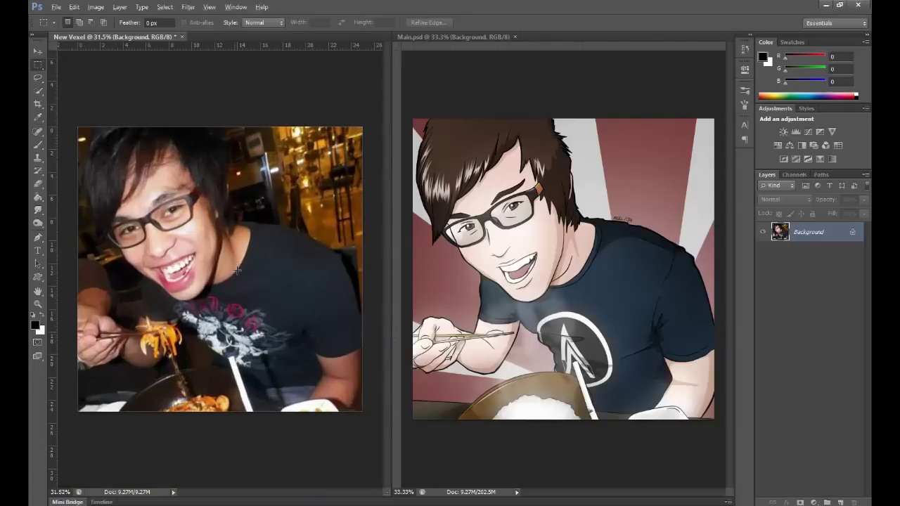
scroll(236, 285, up, 1)
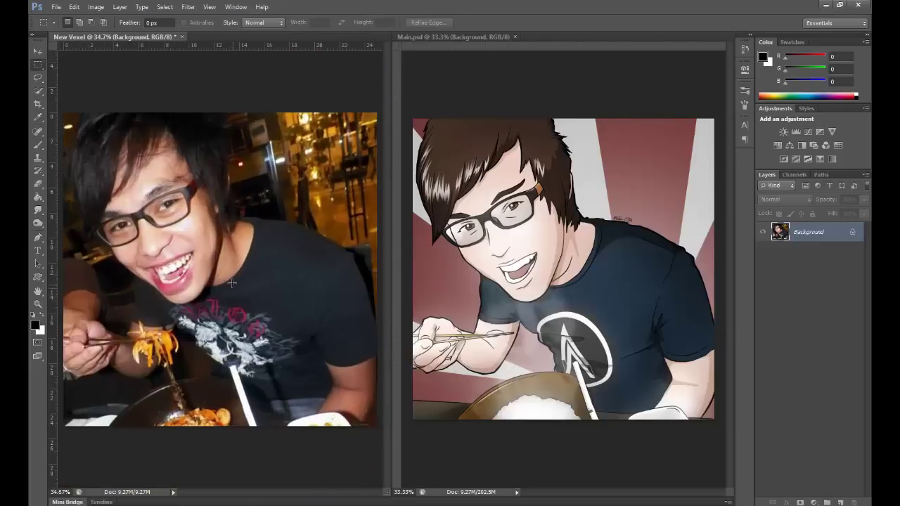
scroll(232, 284, down, 1)
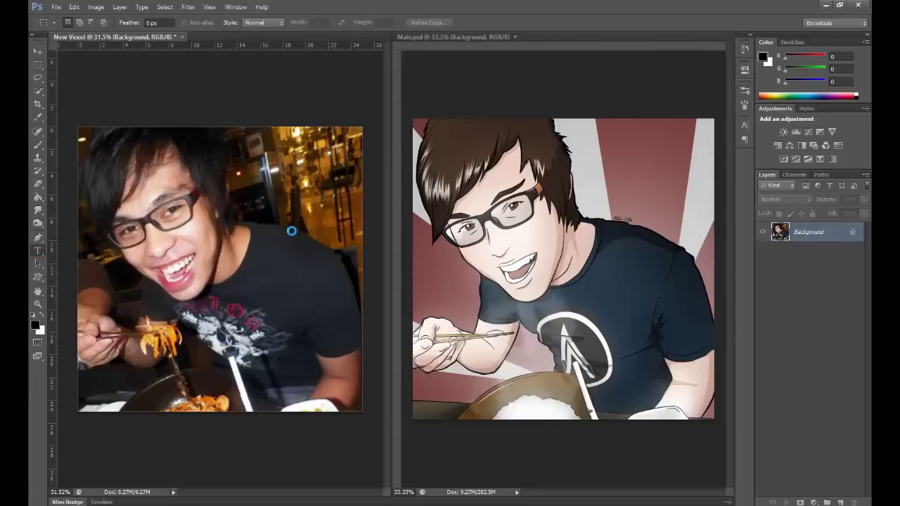
Step: Add a short name as black 20 pt ClearGothic text over the cheek in the New Vexel photo
key(t)
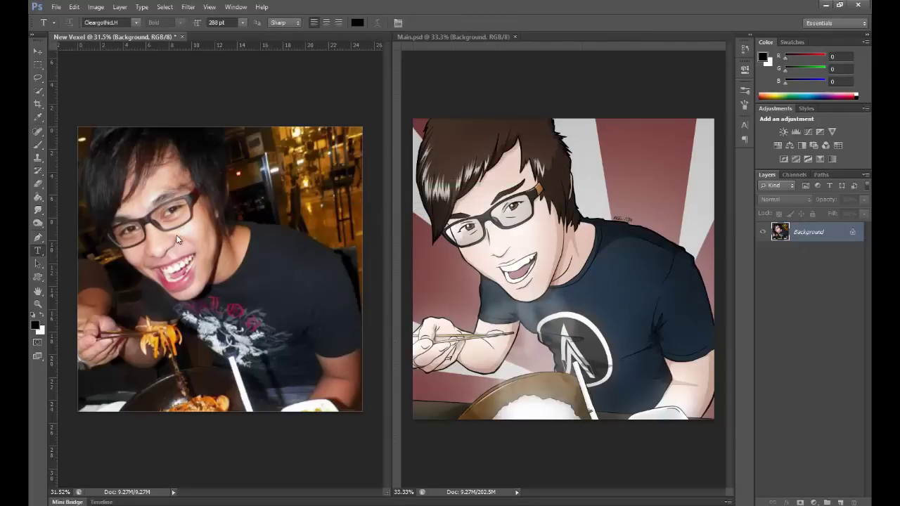
click(140, 271)
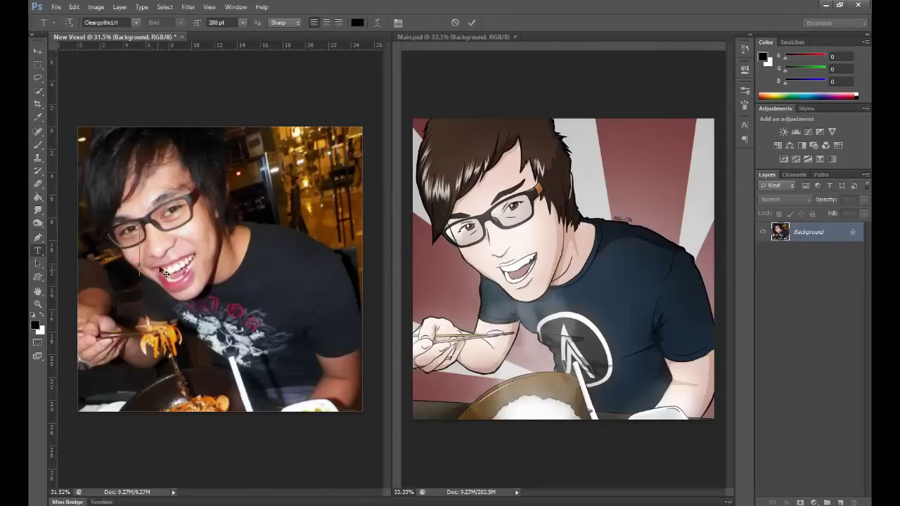
click(221, 23)
text(20)
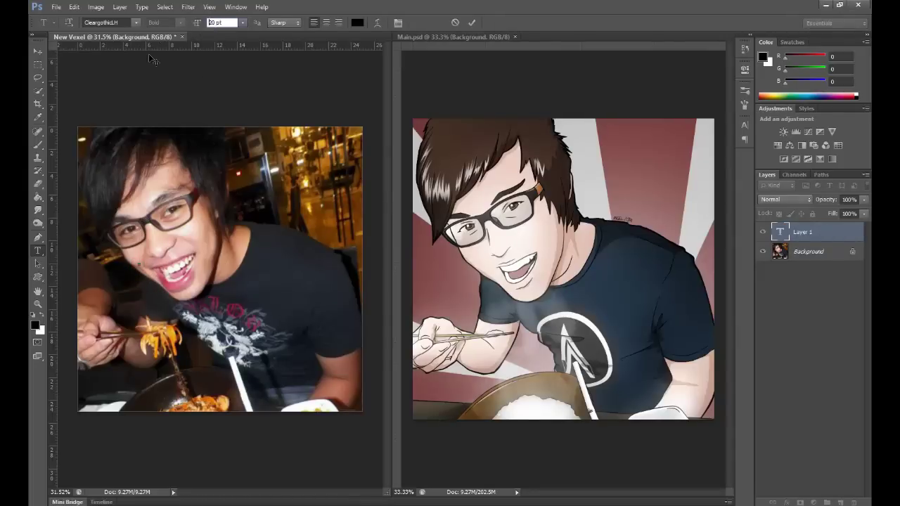
key(Return)
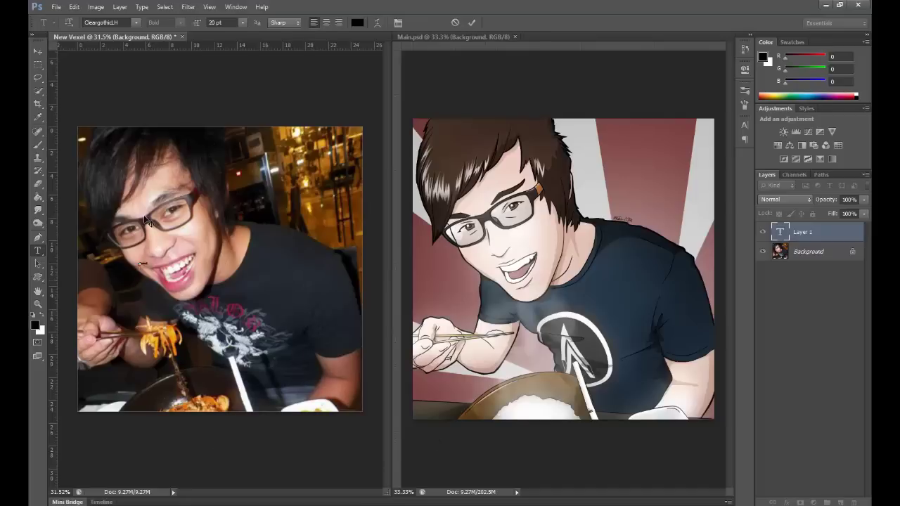
click(792, 235)
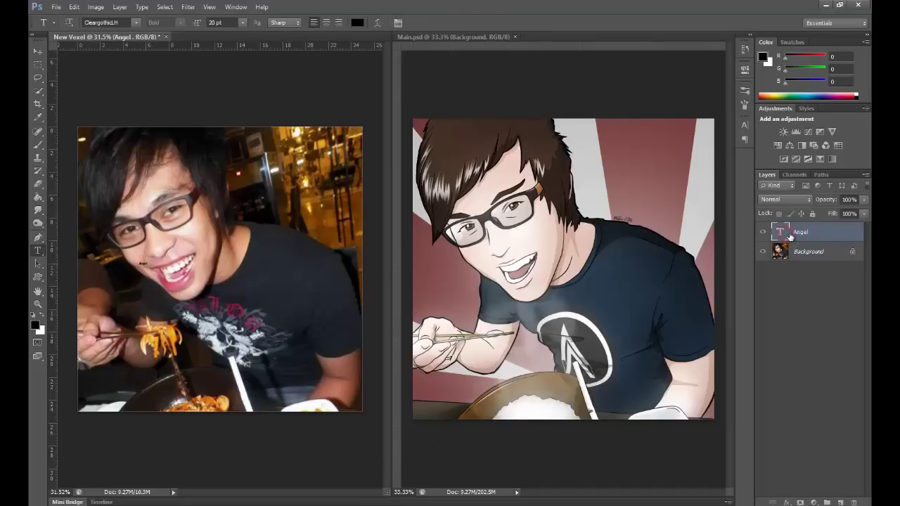
Step: Enlarge the text layer to about 3878% with Free Transform and move it across the photo
scroll(126, 273, up, 5)
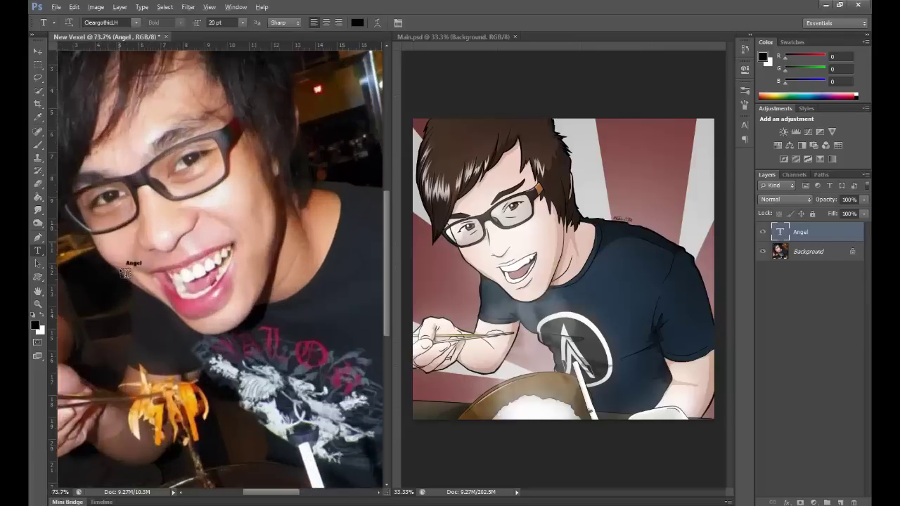
scroll(126, 273, up, 6)
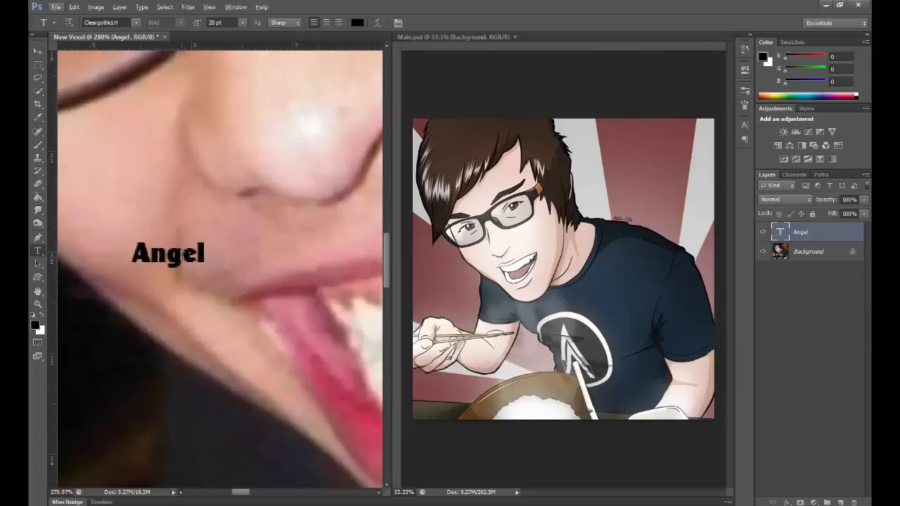
scroll(183, 255, down, 9)
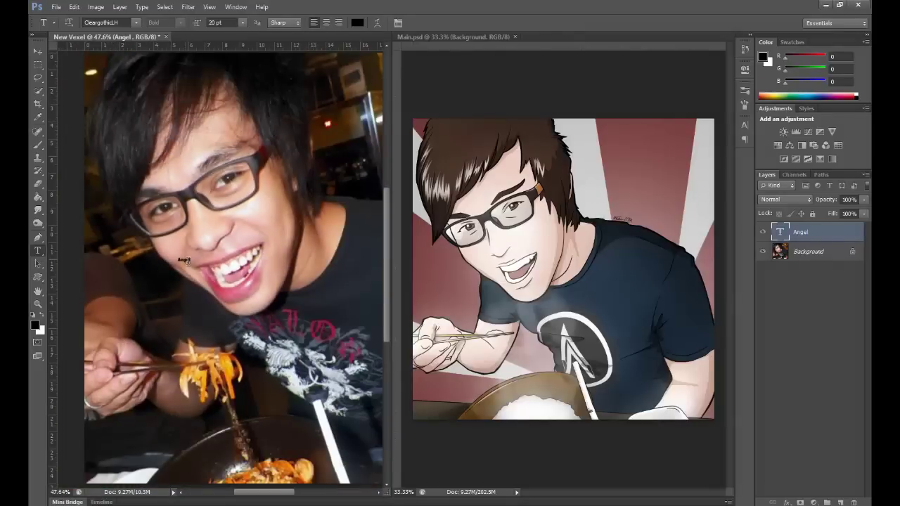
scroll(184, 260, down, 1)
key(ctrl+t)
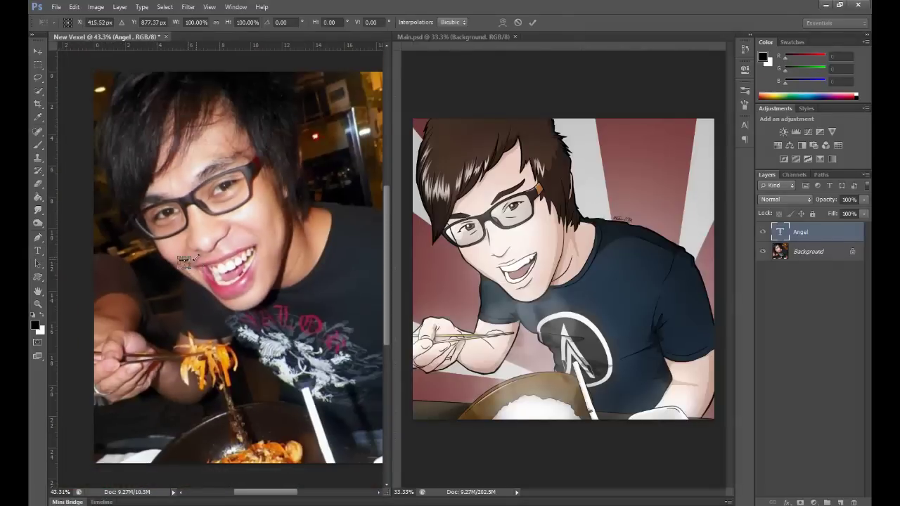
drag(194, 255, 383, 126)
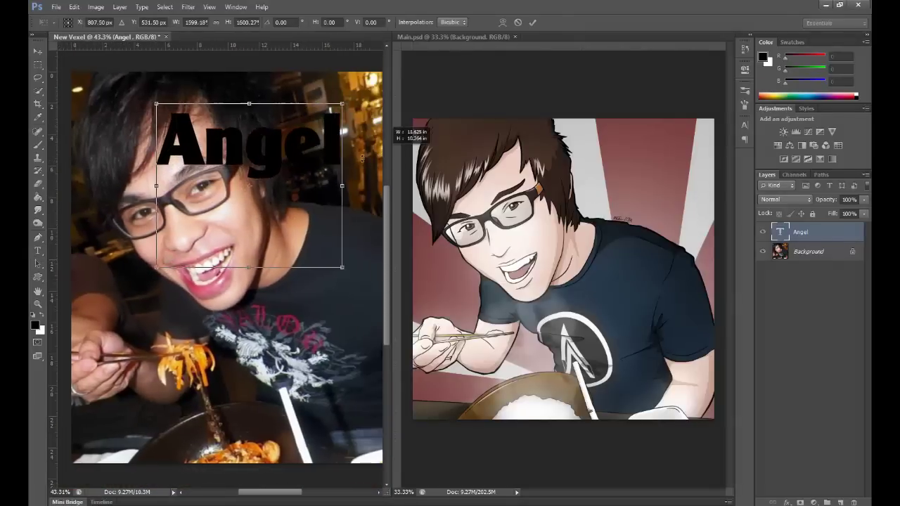
drag(153, 276, 365, 259)
drag(179, 213, 31, 210)
drag(315, 299, 171, 326)
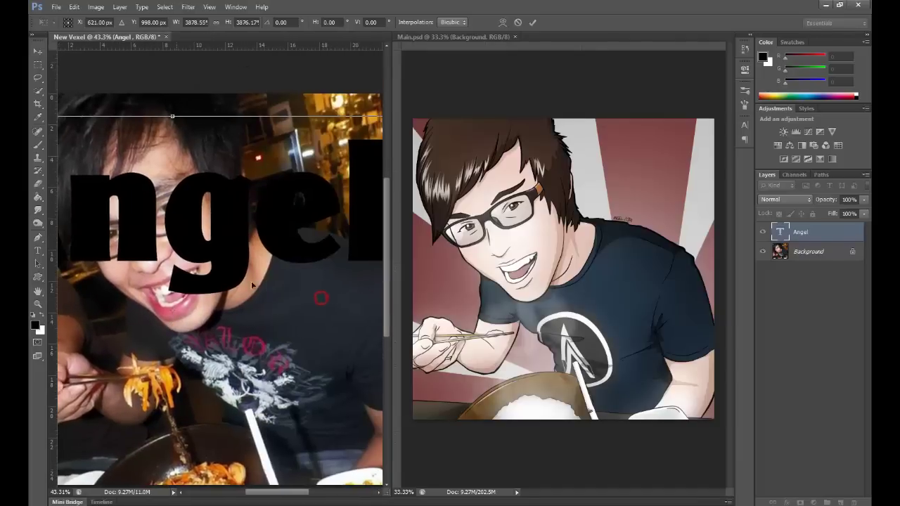
drag(251, 252, 285, 272)
Step: Inspect the enlarged letters' edges, scale the text up to about 8517%, and reposition it over the photo
scroll(194, 241, up, 1)
scroll(195, 242, up, 6)
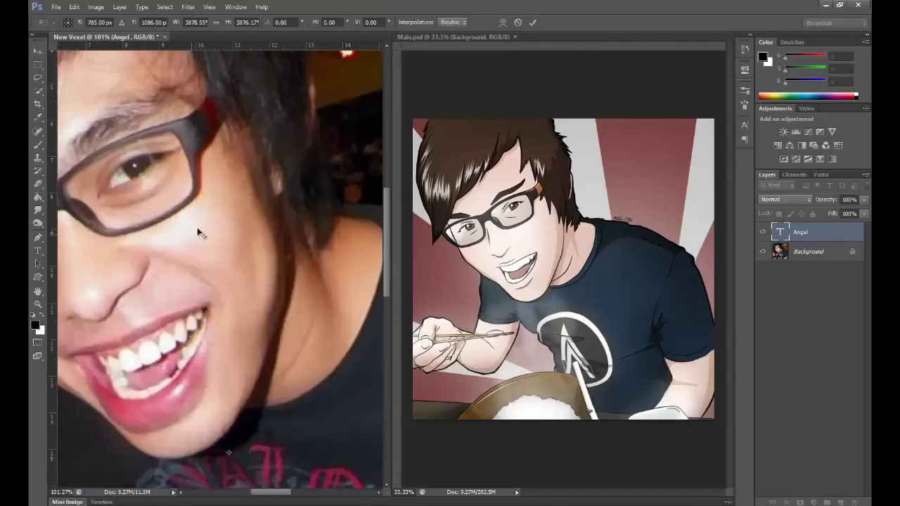
scroll(190, 225, down, 3)
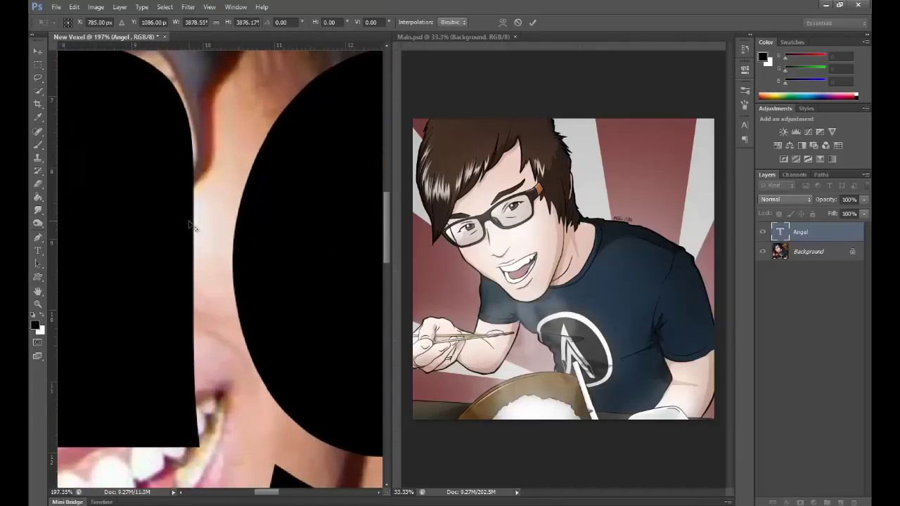
scroll(197, 229, down, 6)
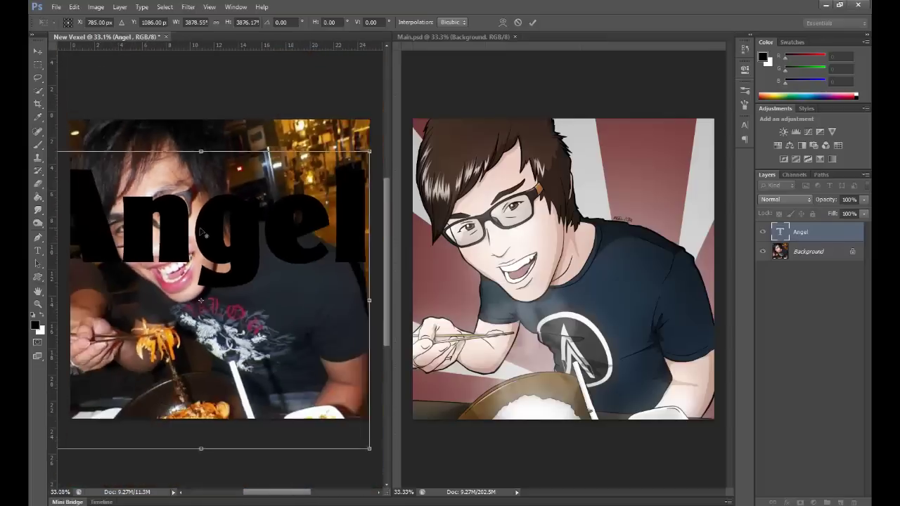
drag(332, 183, 485, 39)
drag(295, 211, 274, 301)
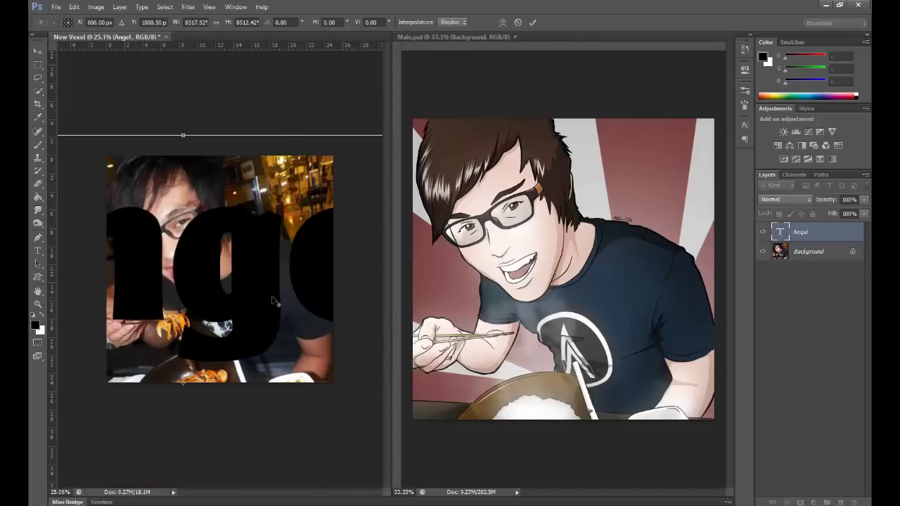
scroll(277, 299, up, 3)
scroll(280, 301, down, 5)
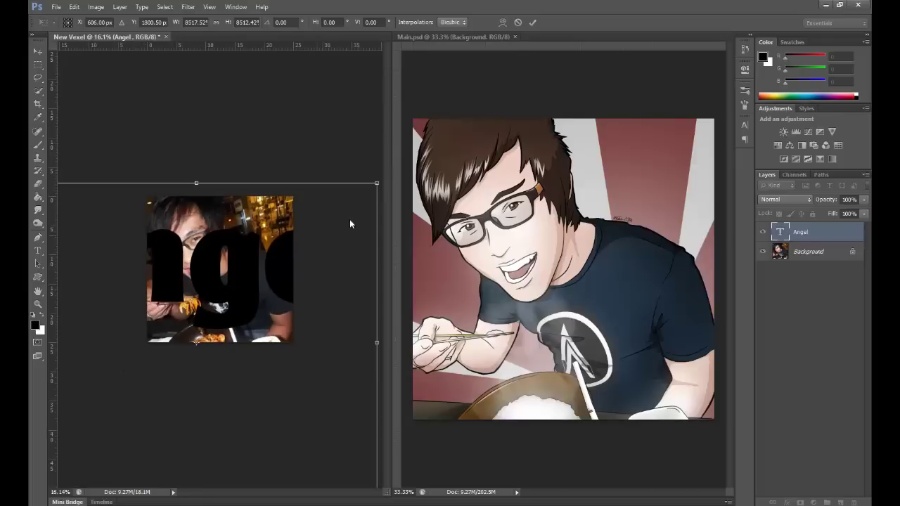
Step: Shrink the text to about 1242% width and 1163% height and place it over the shirt's chest
drag(376, 183, 243, 274)
scroll(246, 248, up, 4)
drag(298, 220, 275, 249)
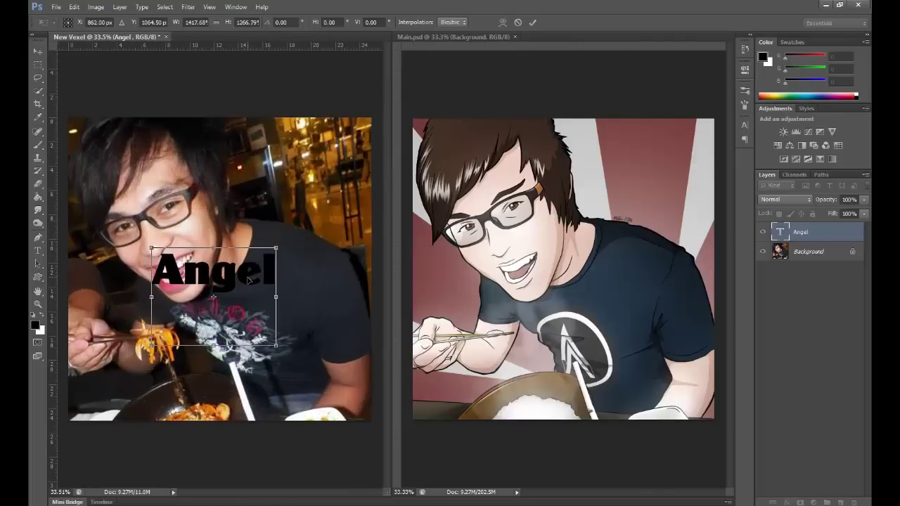
drag(254, 277, 314, 286)
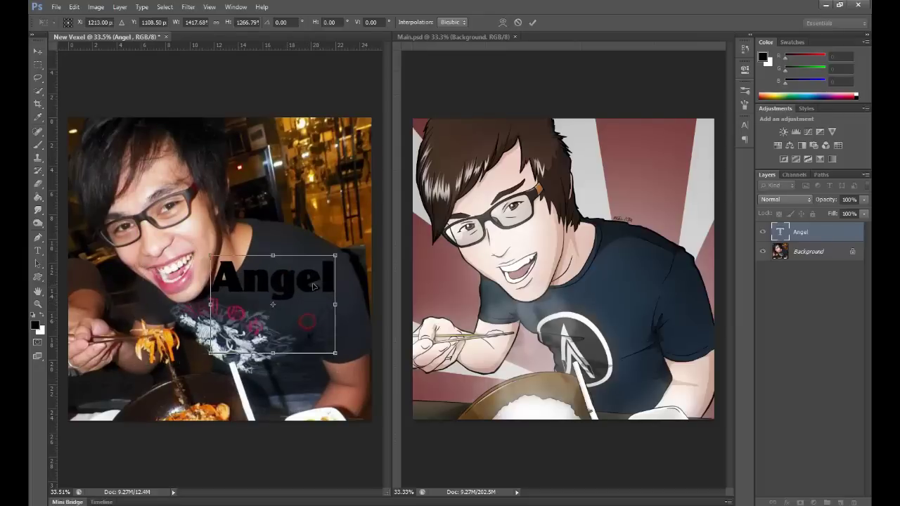
drag(336, 256, 310, 287)
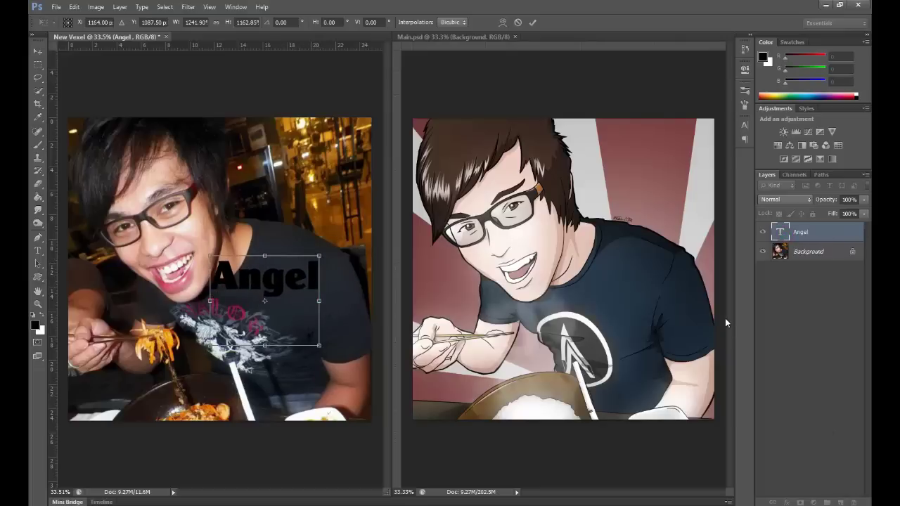
Step: Cancel the text transform and delete the text layer from the New Vexel document
key(Escape)
key(t)
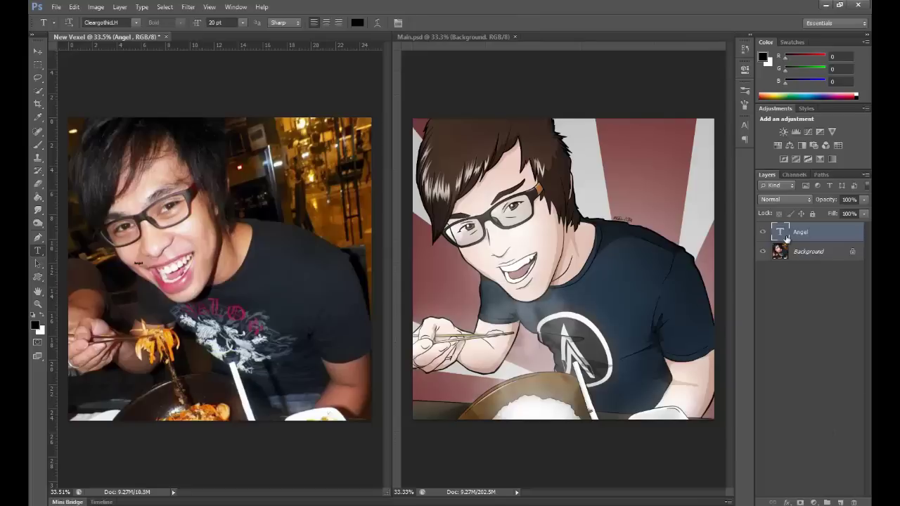
click(854, 502)
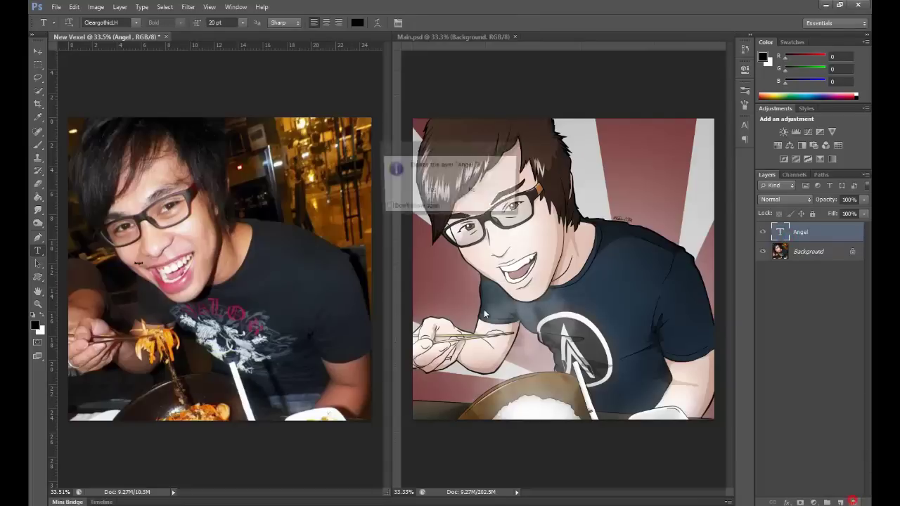
click(431, 190)
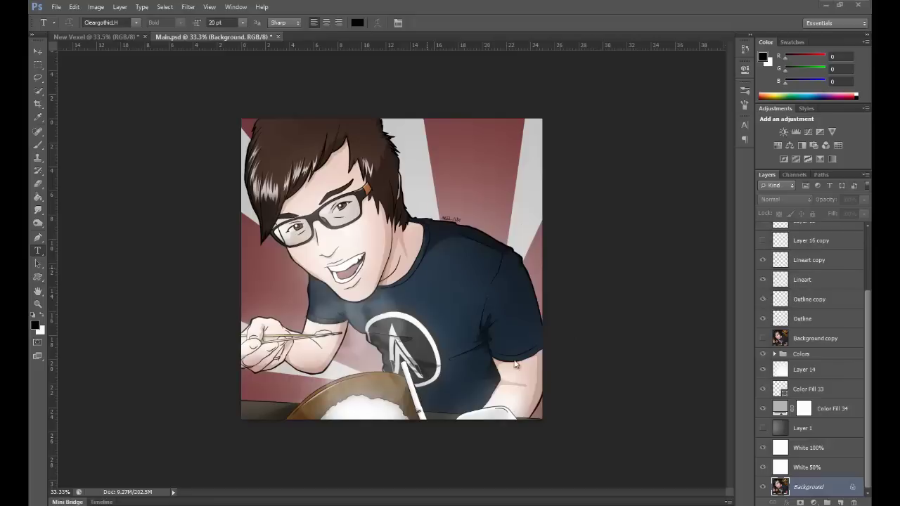
Step: Compare the finished artwork and layer stack in Main.psd with the original photo in New Vexel
click(867, 336)
mouse_move(868, 310)
mouse_down()
mouse_move(867, 242)
mouse_move(869, 310)
mouse_up()
click(116, 40)
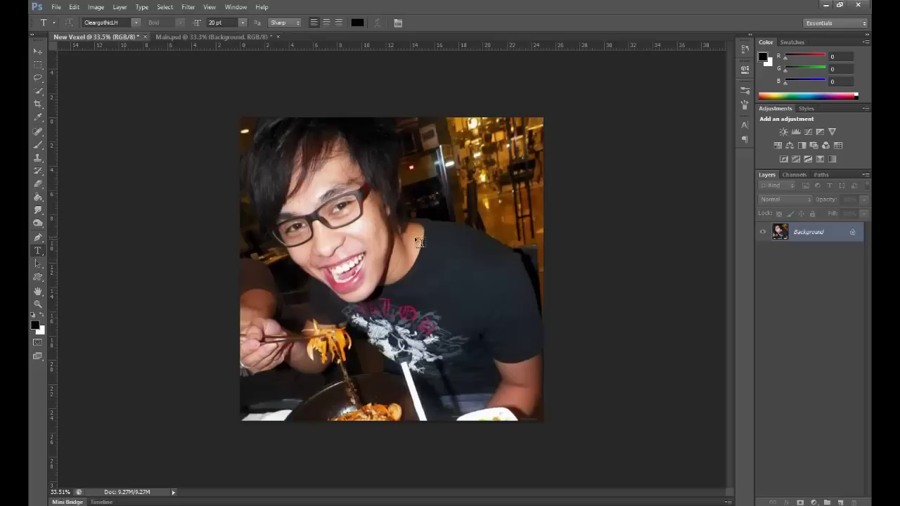
scroll(421, 242, up, 1)
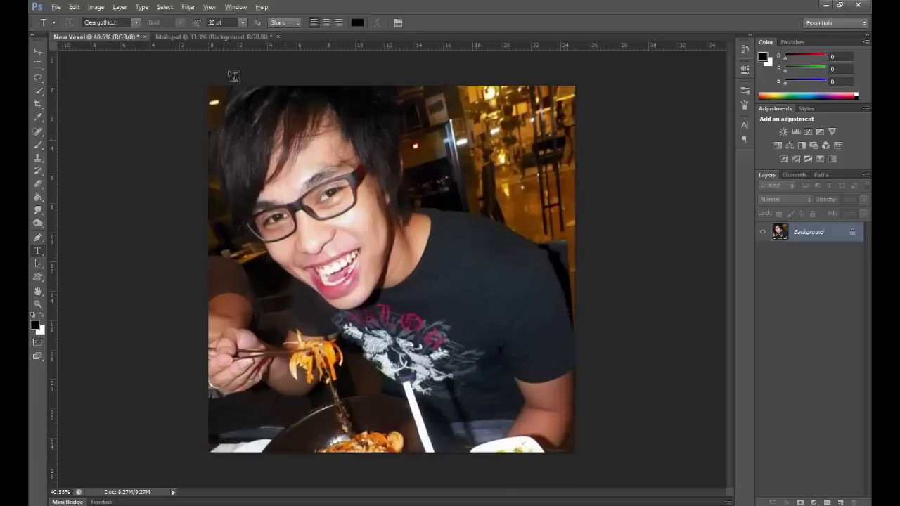
click(197, 36)
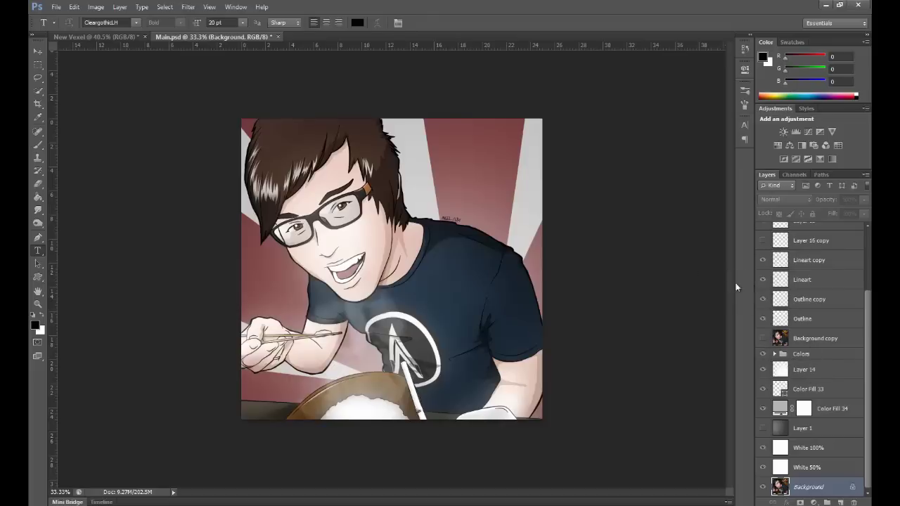
click(120, 37)
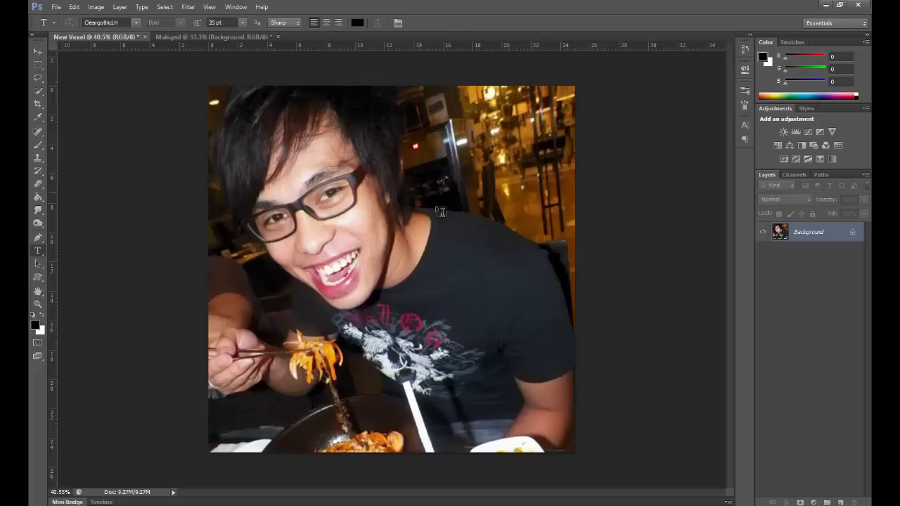
click(225, 39)
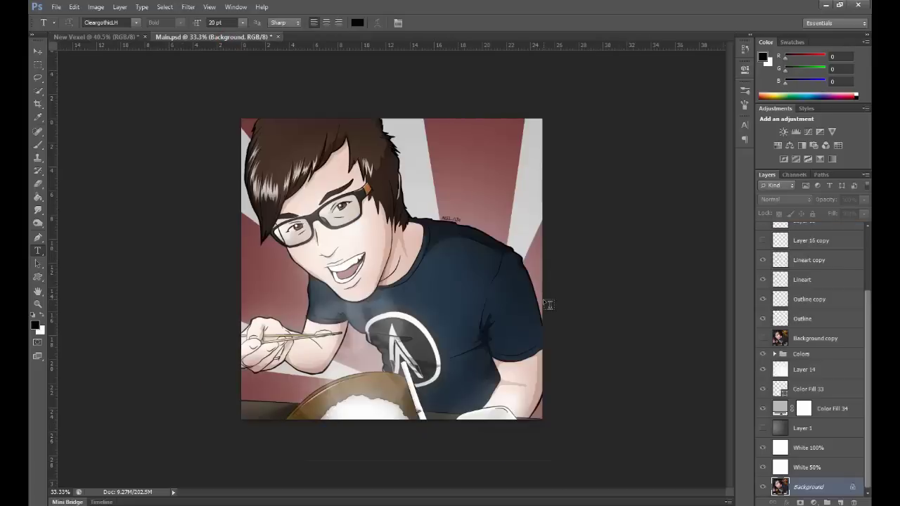
mouse_move(868, 382)
mouse_down()
mouse_move(869, 344)
mouse_move(866, 384)
mouse_up()
click(117, 36)
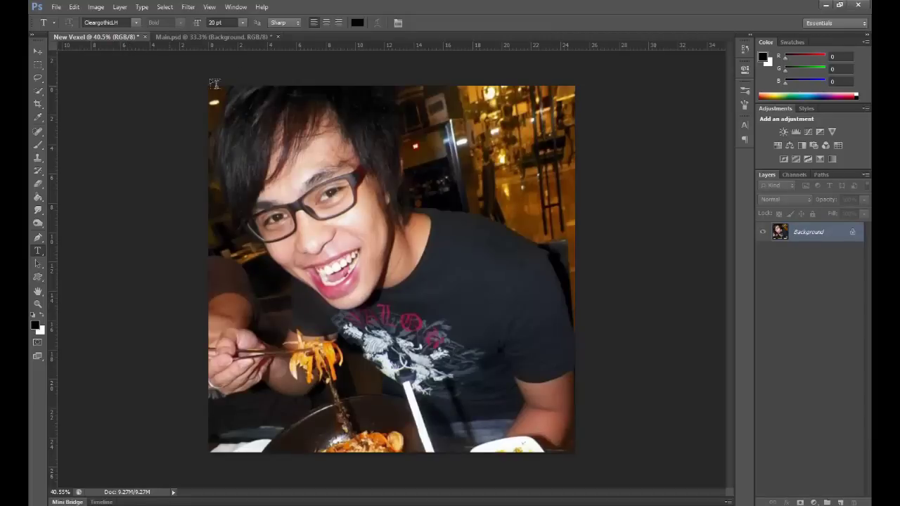
Step: Compare the overall composition of the original photo in New Vexel with the finished artwork in Main.psd
click(213, 37)
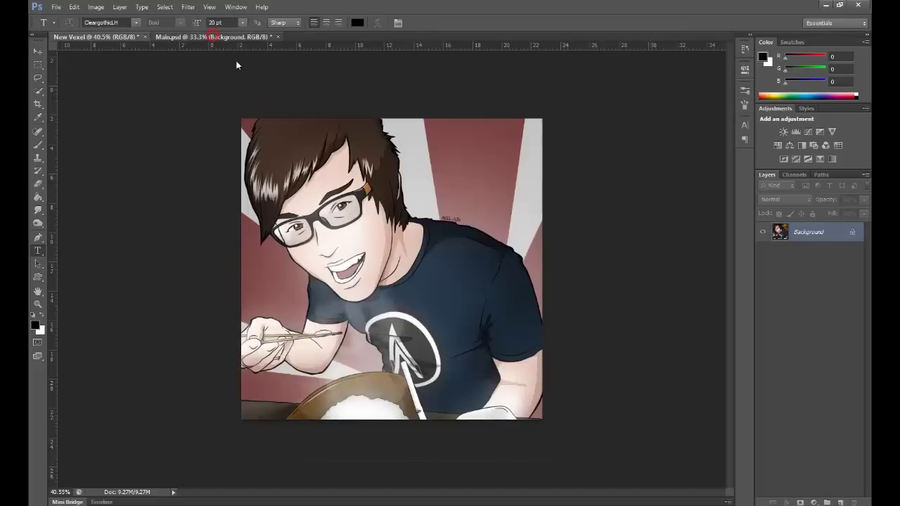
click(120, 38)
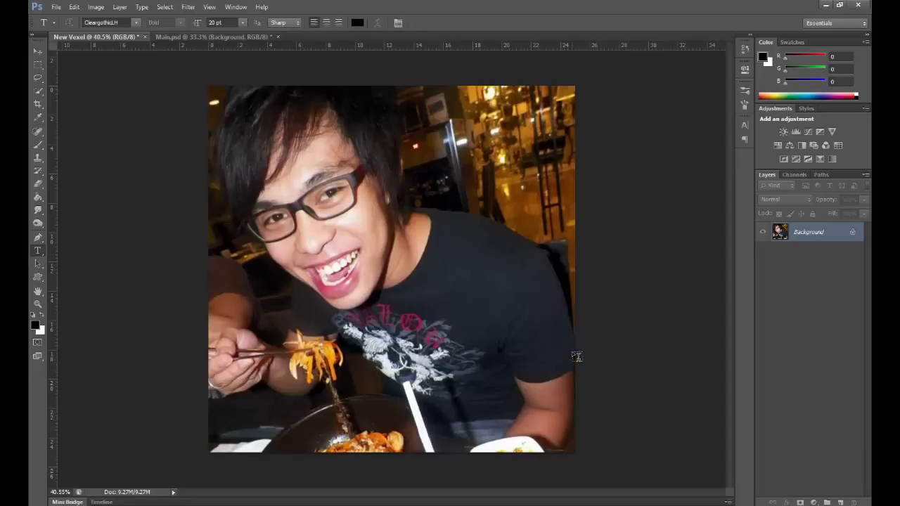
click(208, 40)
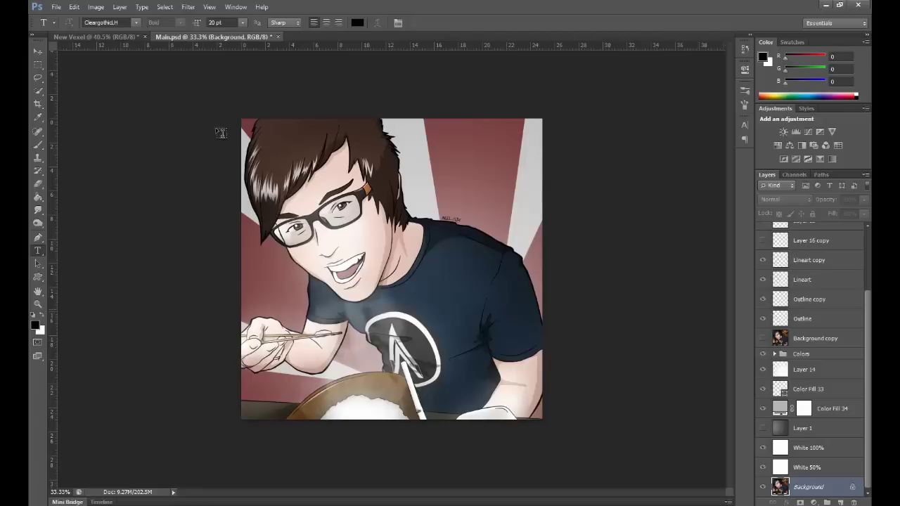
click(118, 36)
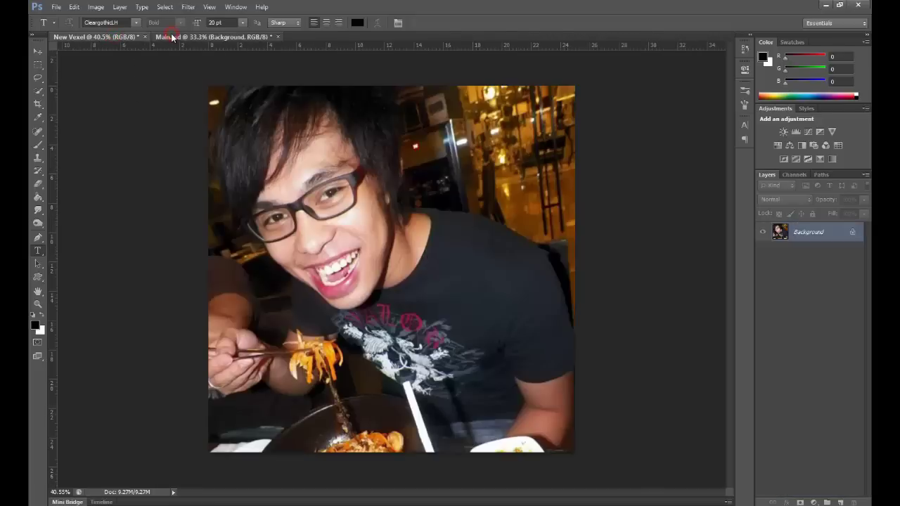
click(170, 36)
scroll(448, 243, up, 2)
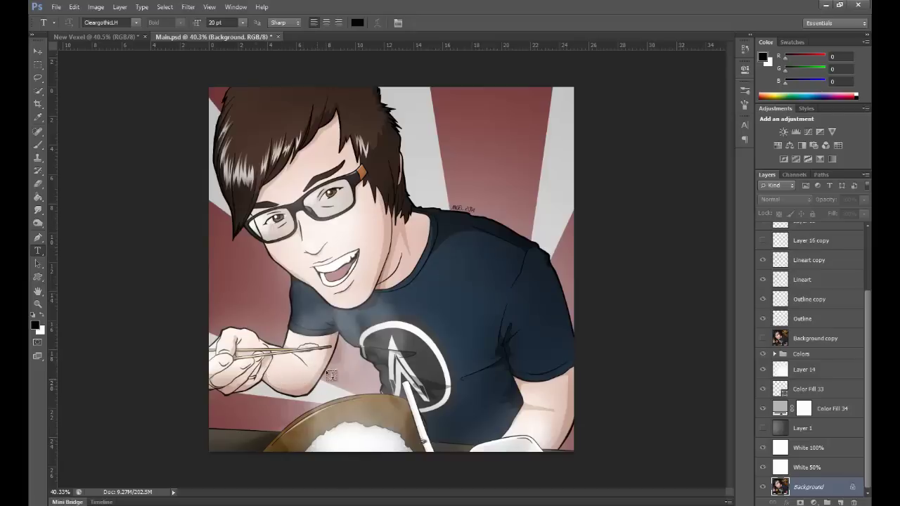
Step: Compare the bowl and hair in the New Vexel photo with their drawn versions in Main.psd
click(106, 40)
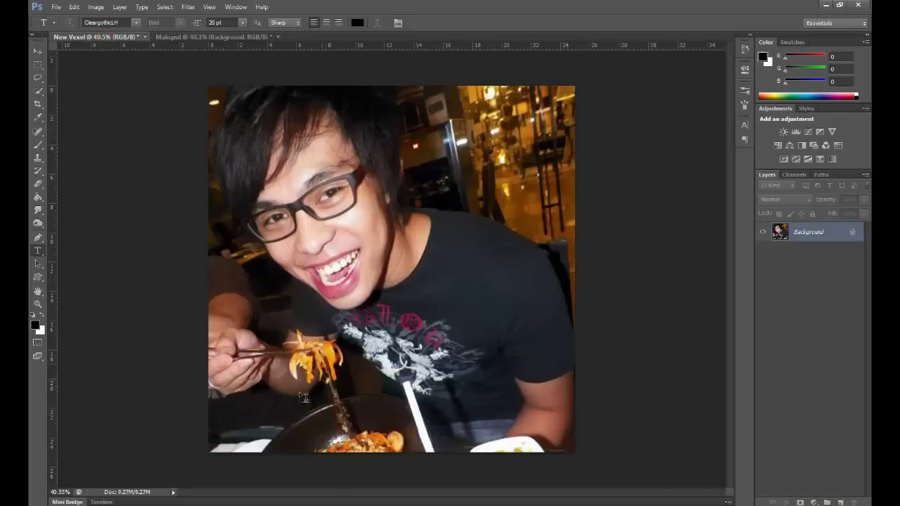
click(214, 37)
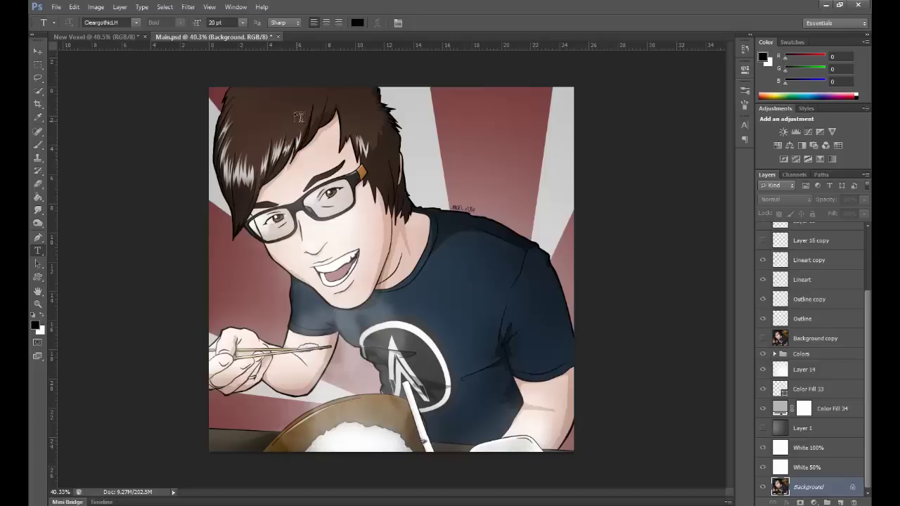
click(135, 39)
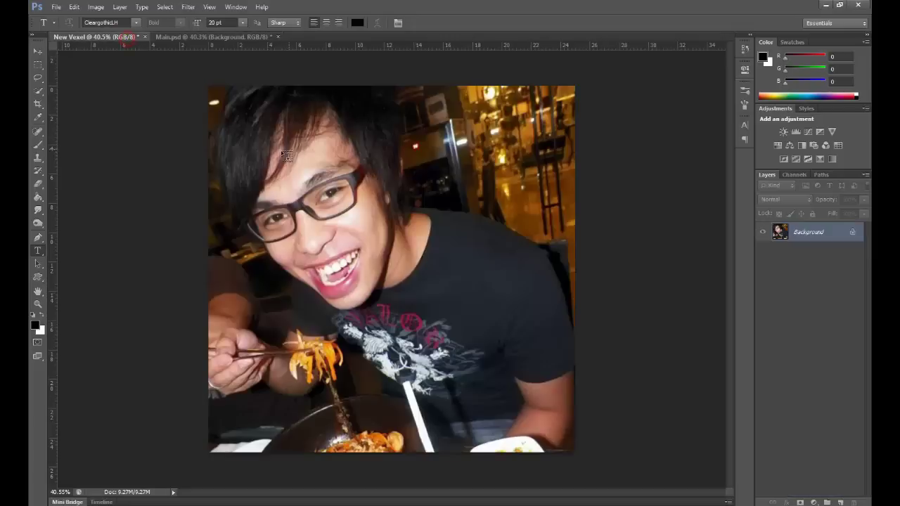
click(227, 39)
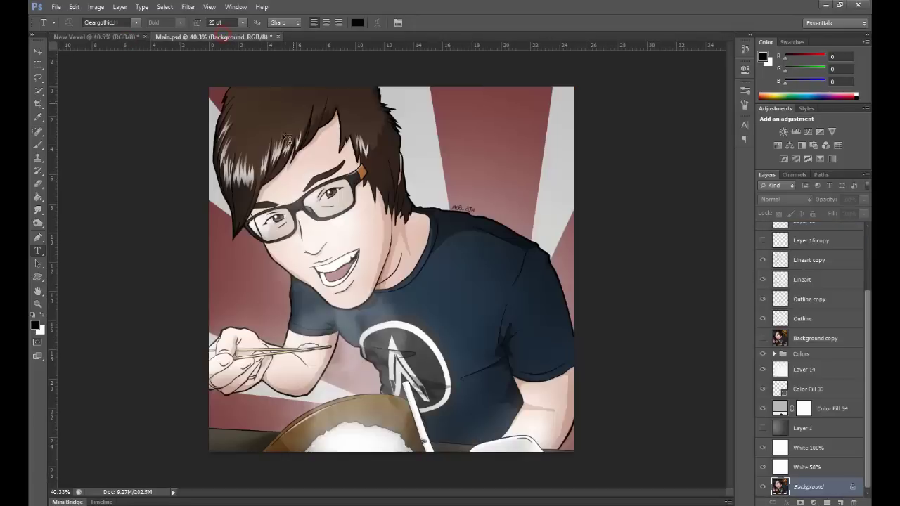
click(109, 36)
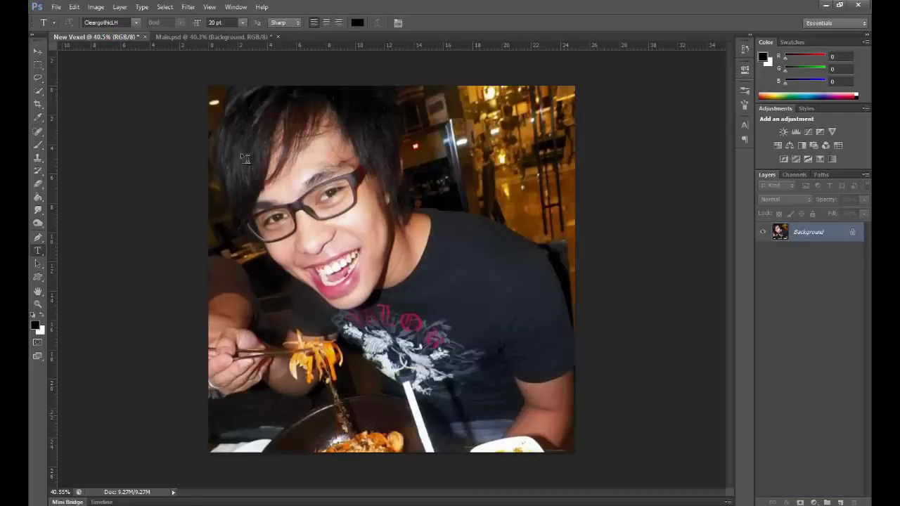
click(197, 36)
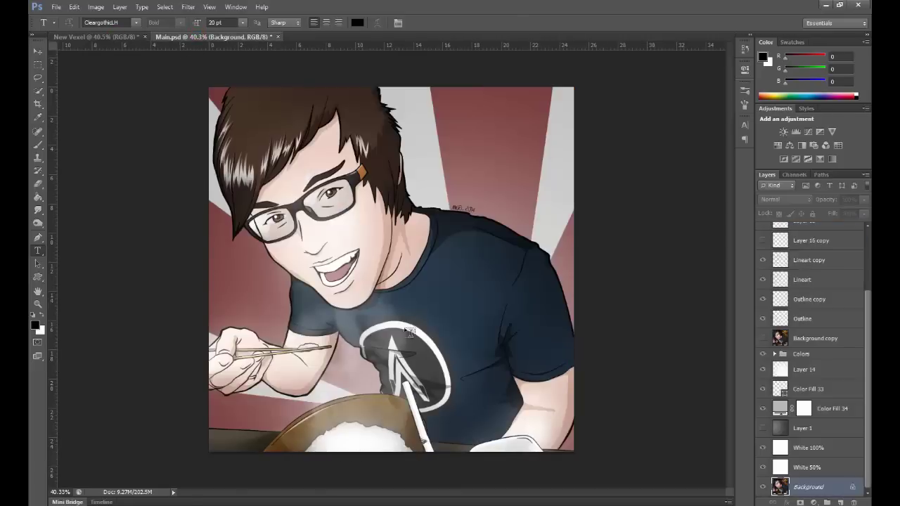
Step: Compare the shirt print, face and background in the New Vexel photo with the artwork in Main.psd
click(102, 37)
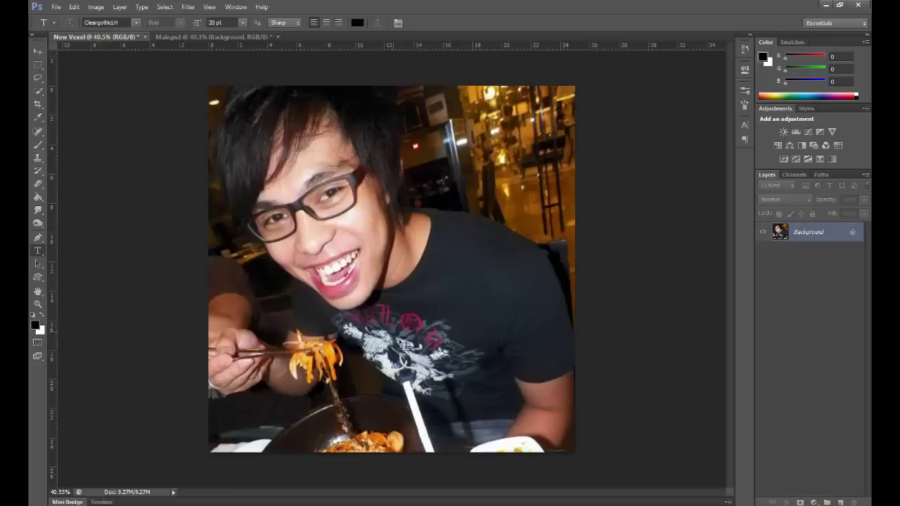
click(250, 36)
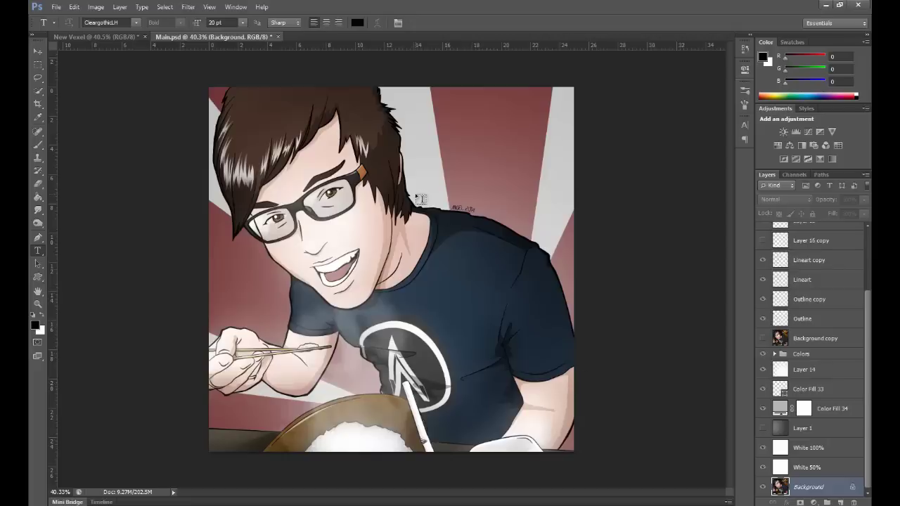
click(126, 37)
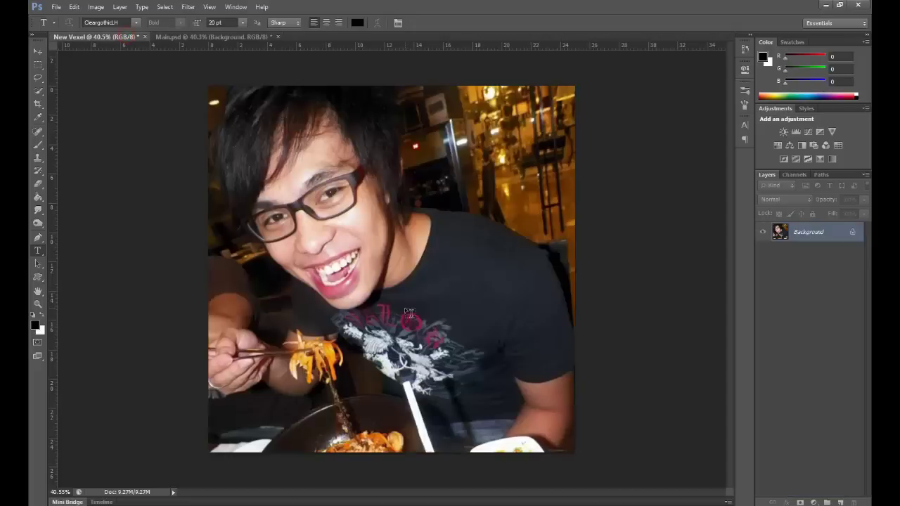
click(241, 37)
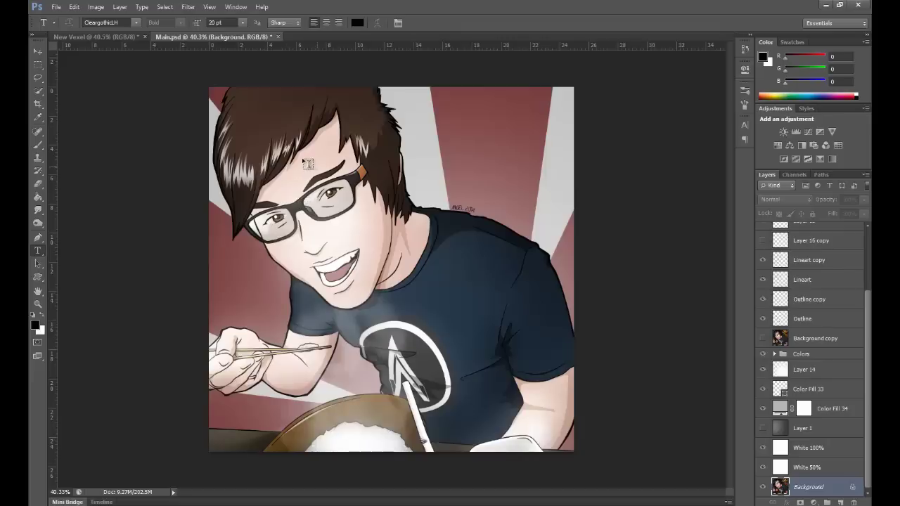
click(85, 37)
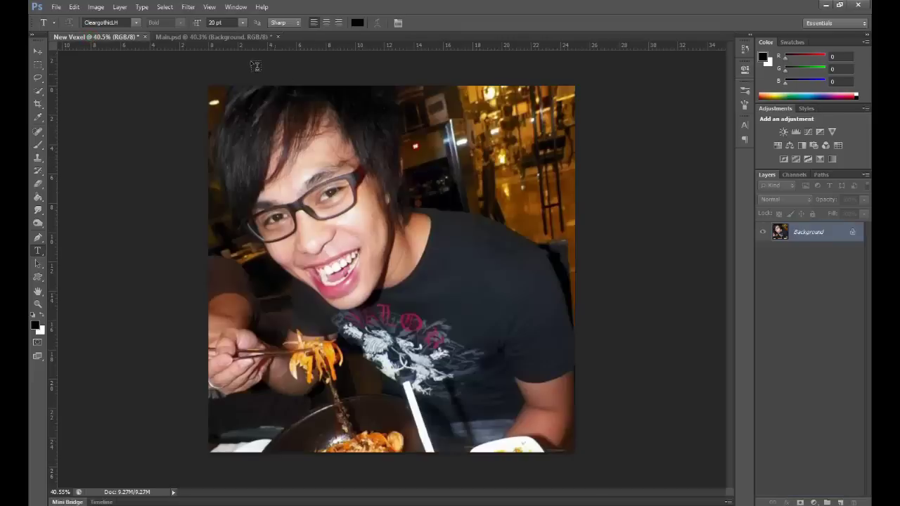
click(237, 36)
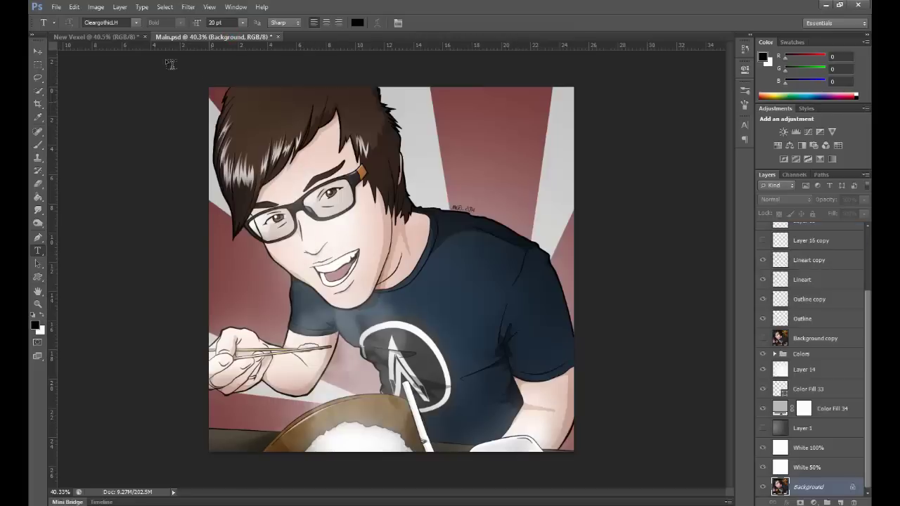
click(117, 37)
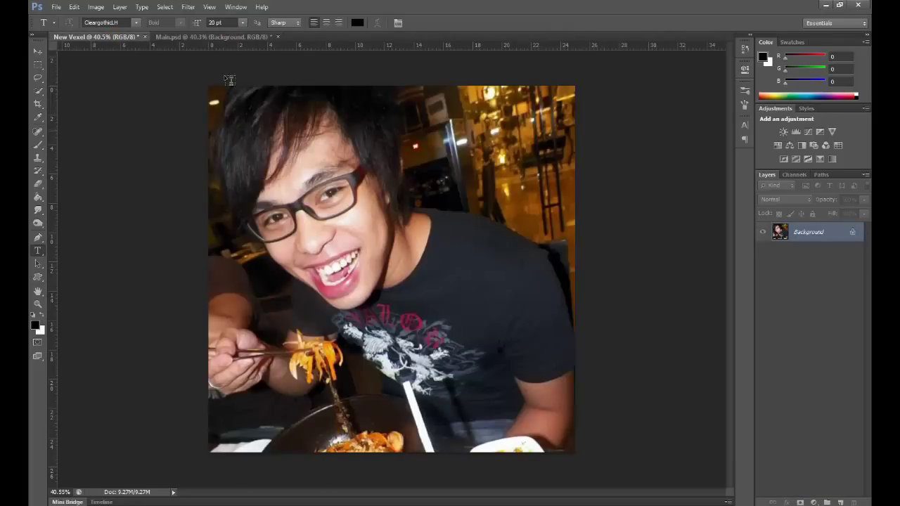
click(225, 36)
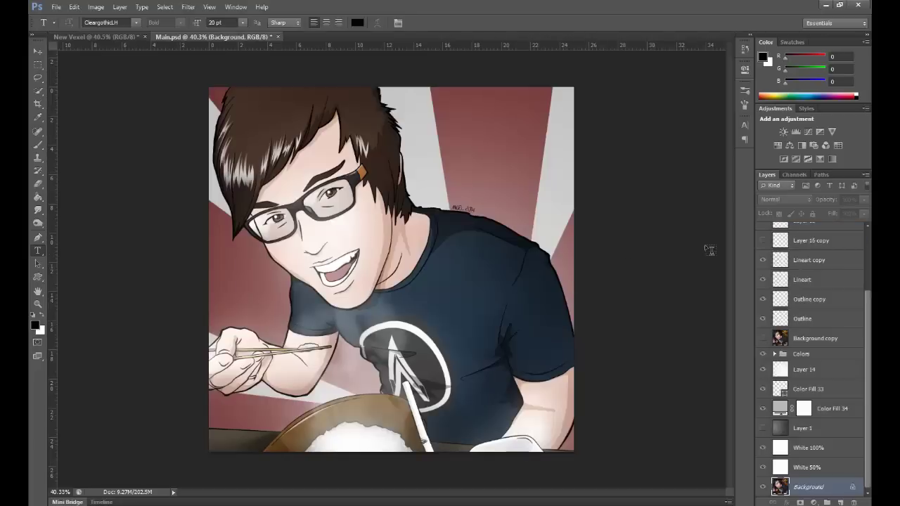
Step: Create a new layer named White Background 50% above the photo in the New Vexel document
click(98, 37)
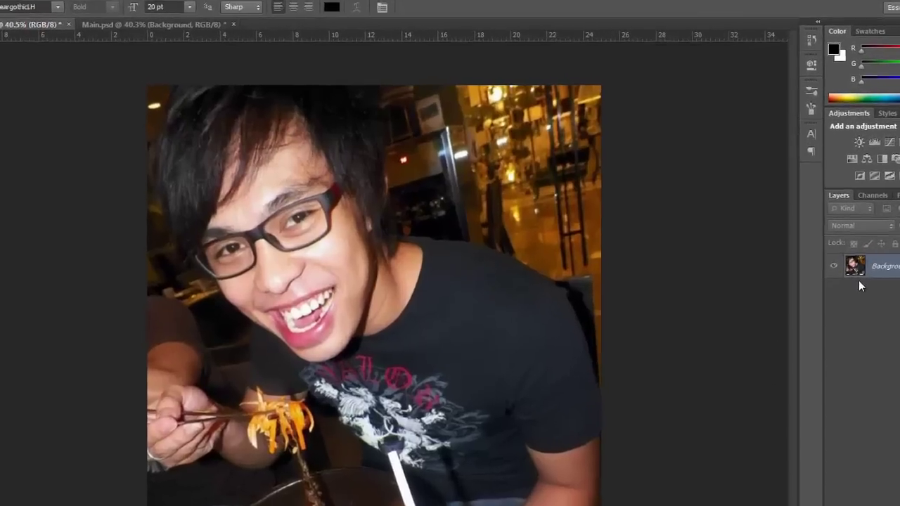
key(ctrl+shift+n)
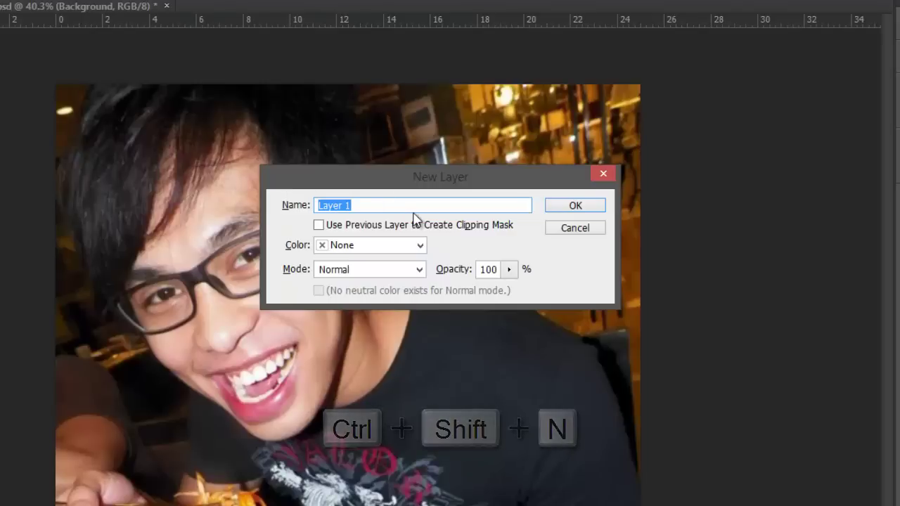
text(White Backg)
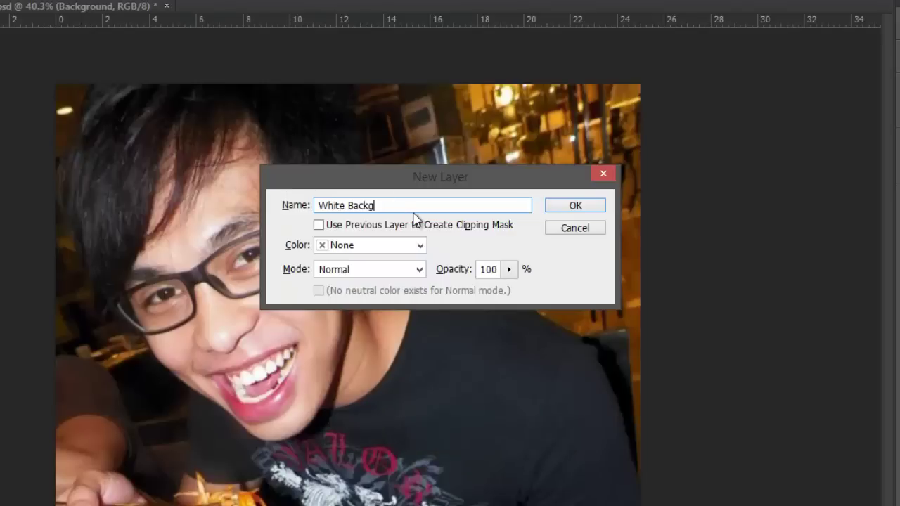
text(round 50%)
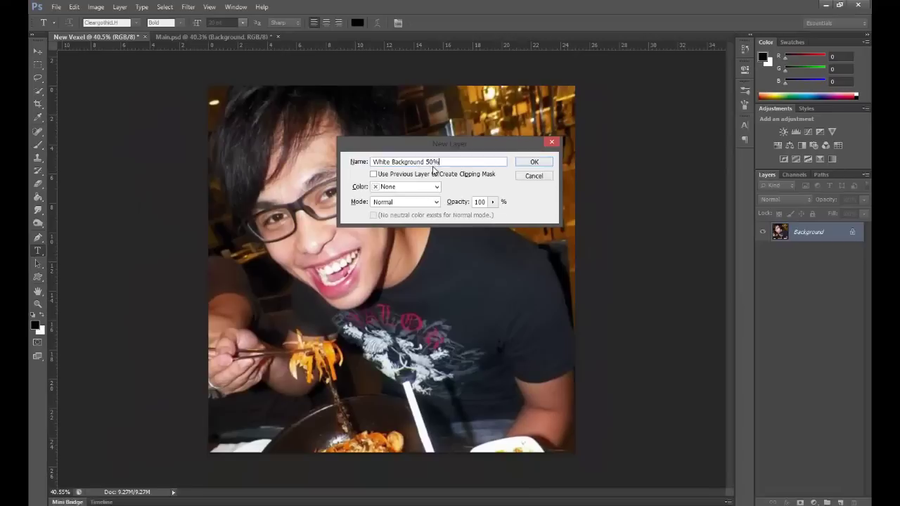
key(Return)
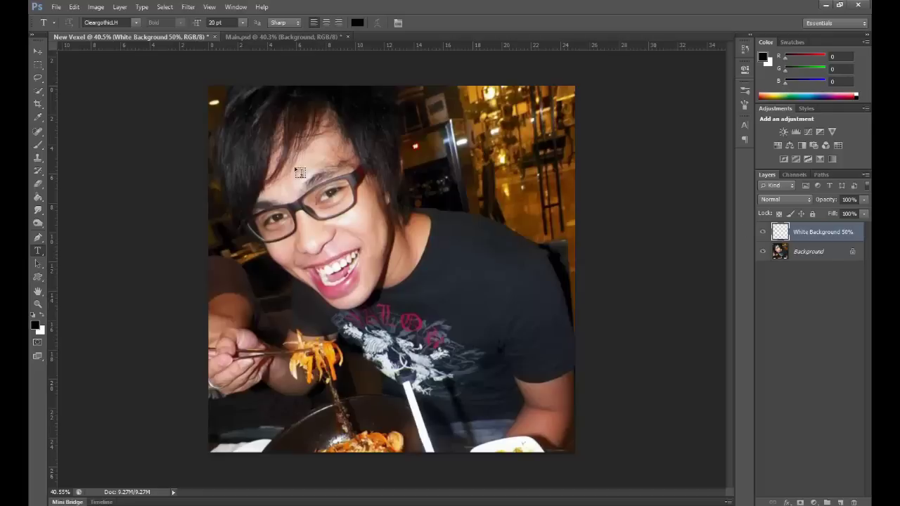
Step: Fill the White Background 50% layer with white and set its opacity to 50%
click(35, 198)
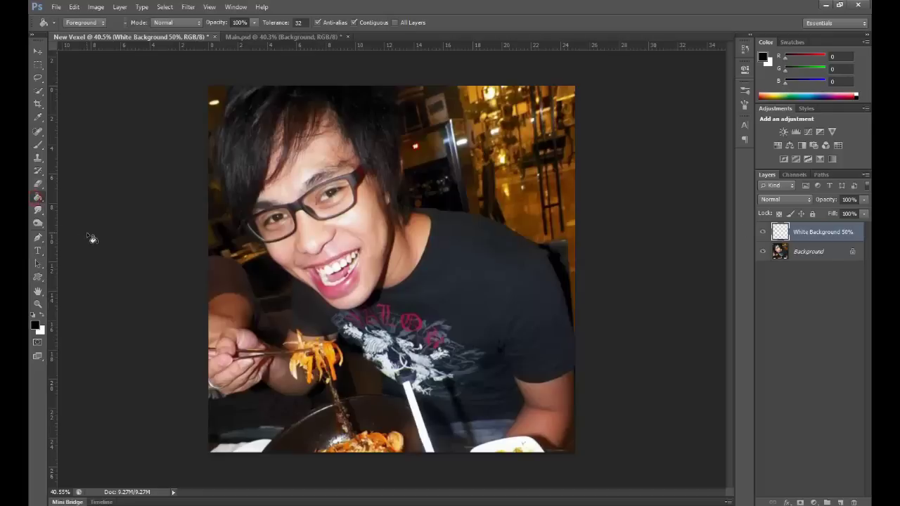
key(x)
click(436, 322)
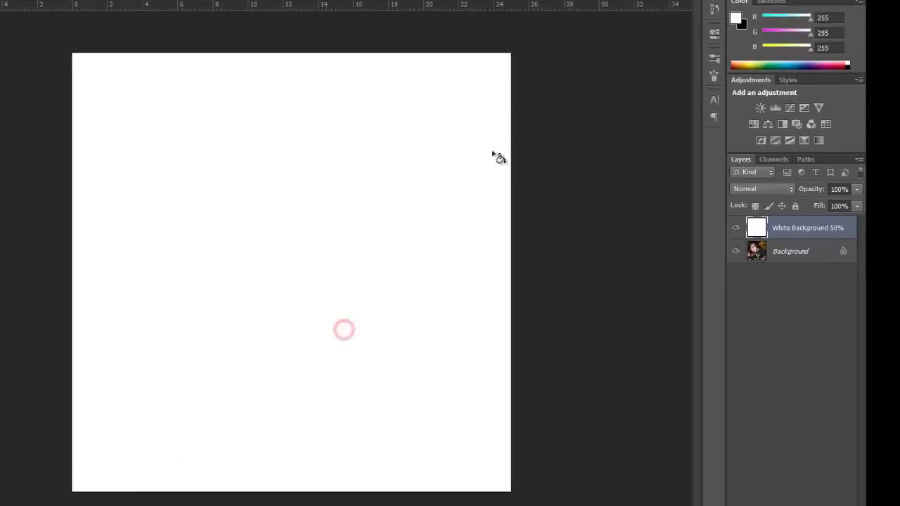
click(834, 176)
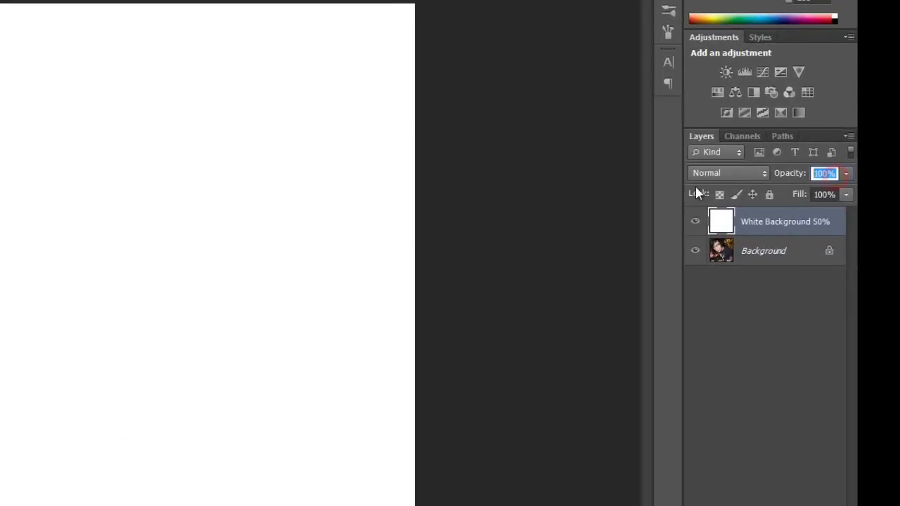
text(50)
key(Return)
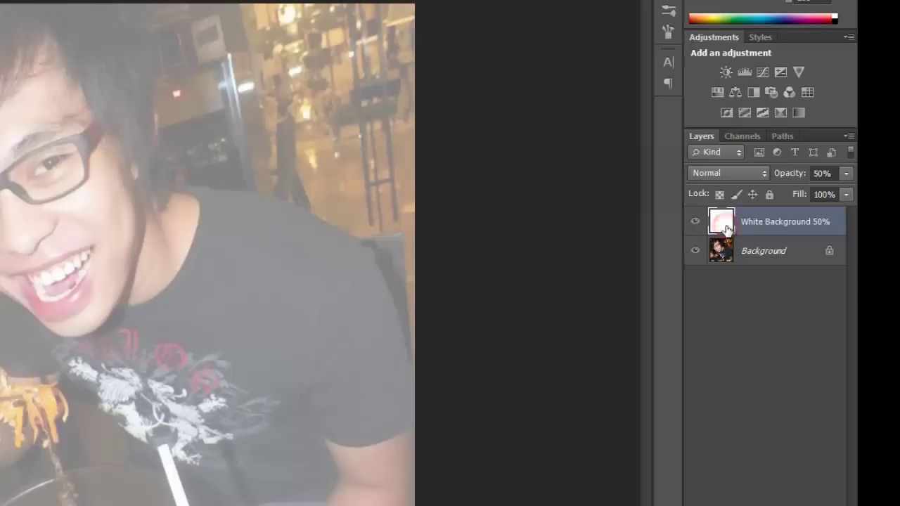
Step: Duplicate the White Background 50% layer as White Background 100% and set the copy's opacity to 100%
key(ctrl+j)
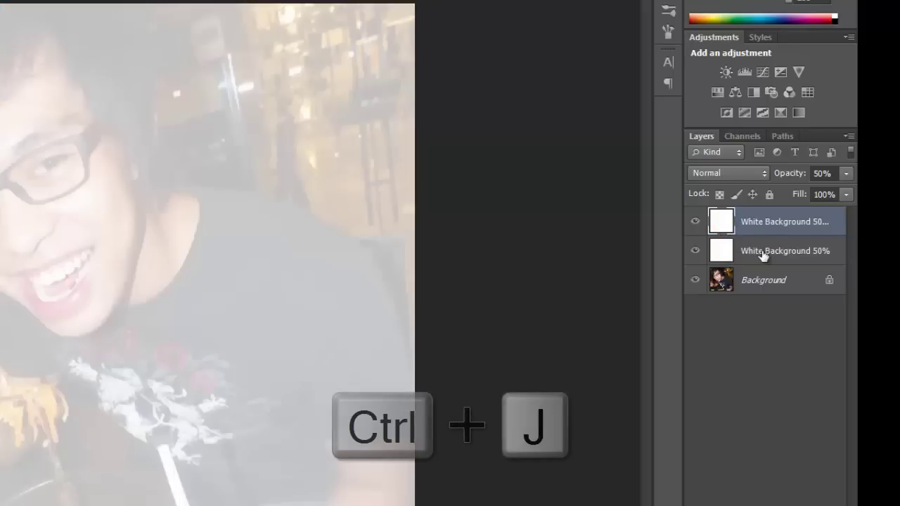
double_click(819, 222)
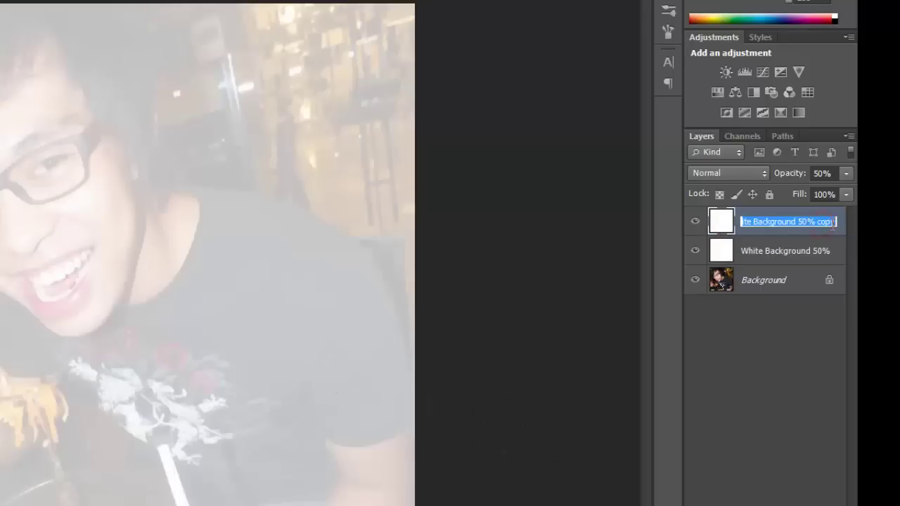
click(834, 221)
drag(834, 222, 802, 220)
key(BackSpace)
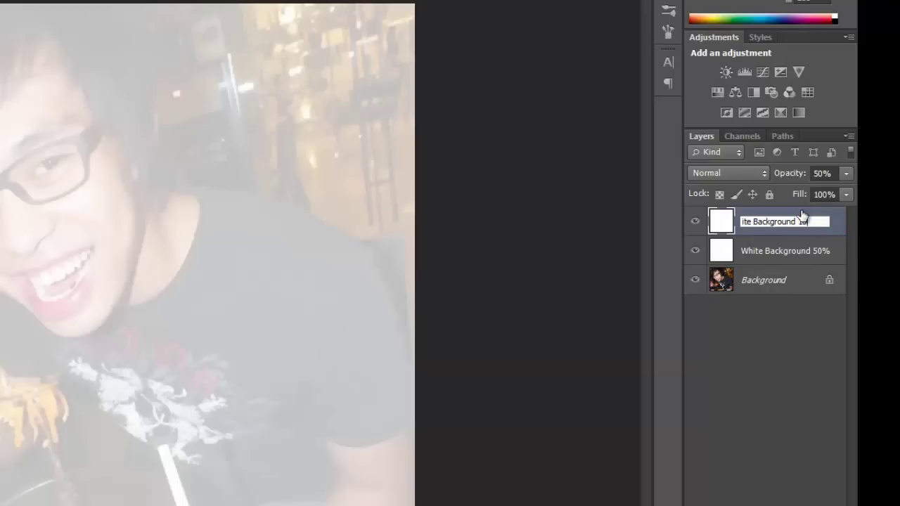
key(Return)
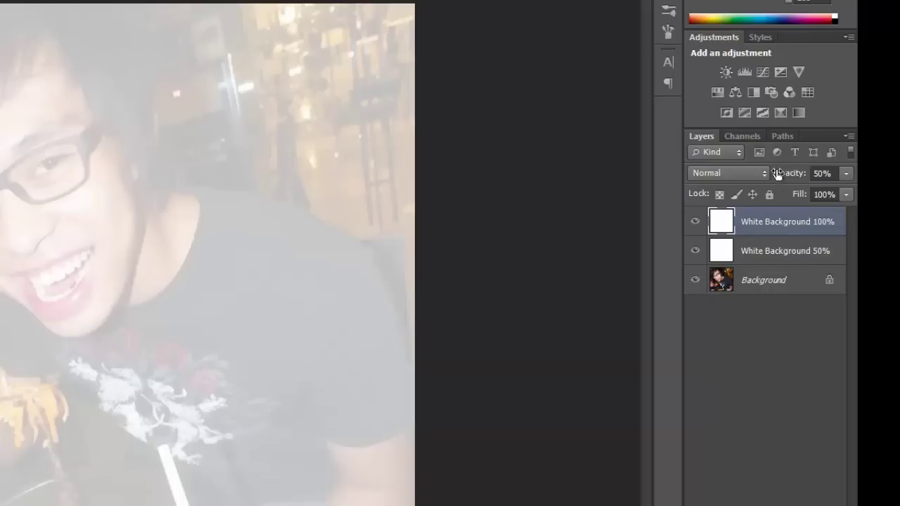
drag(778, 174, 851, 169)
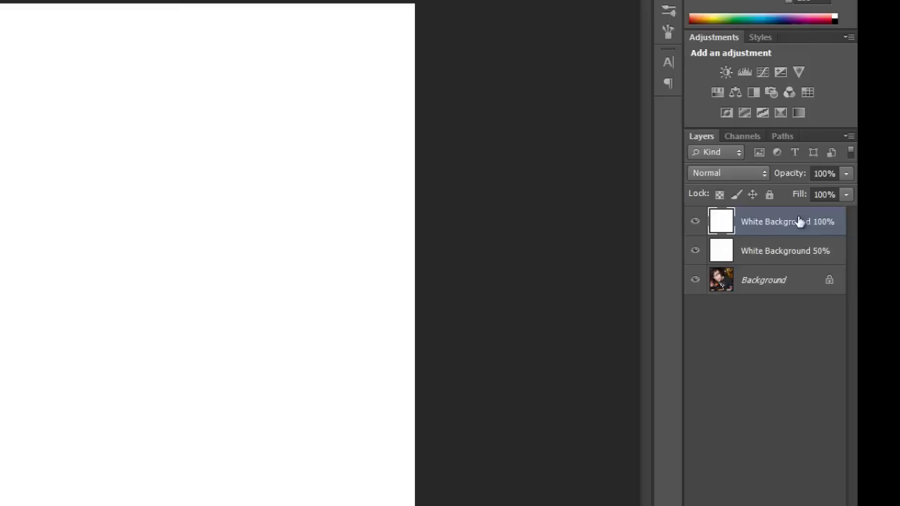
click(712, 386)
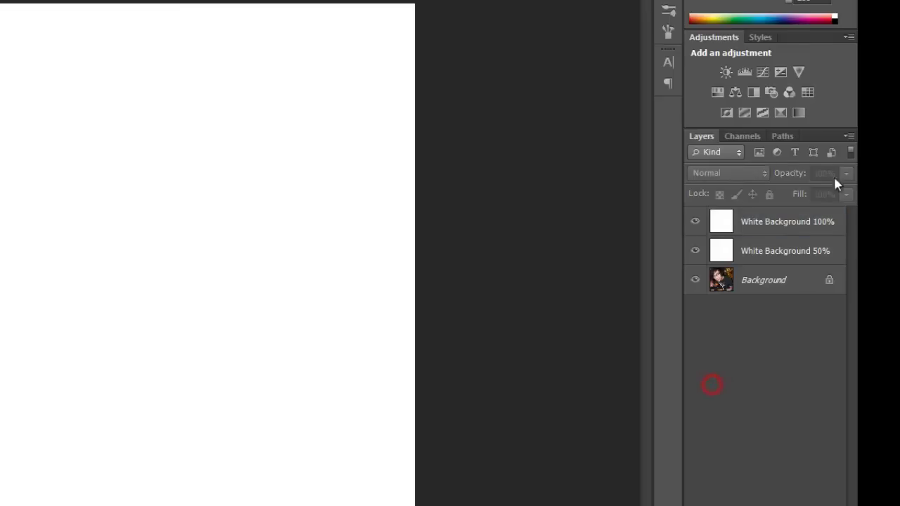
click(723, 255)
click(721, 221)
click(724, 255)
click(722, 221)
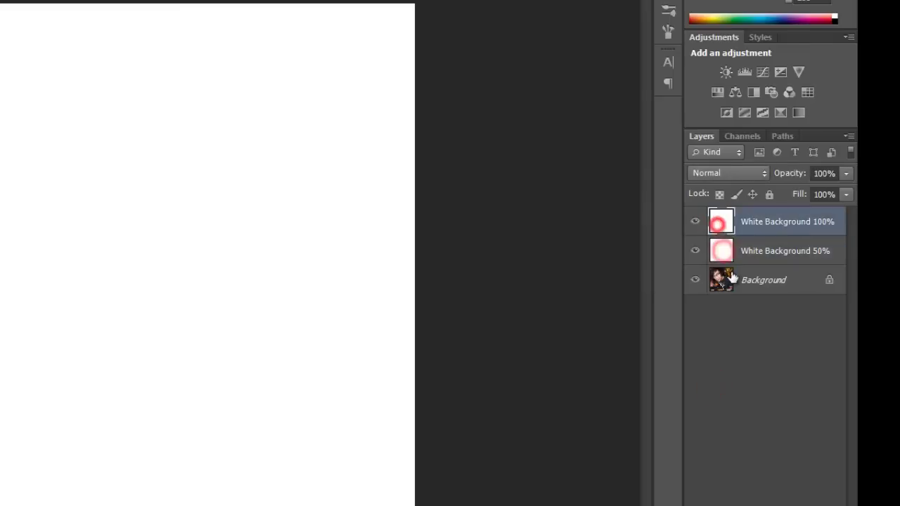
Step: Hide the White Background 100% layer to reveal the photo through the 50% white layer
click(723, 253)
click(725, 222)
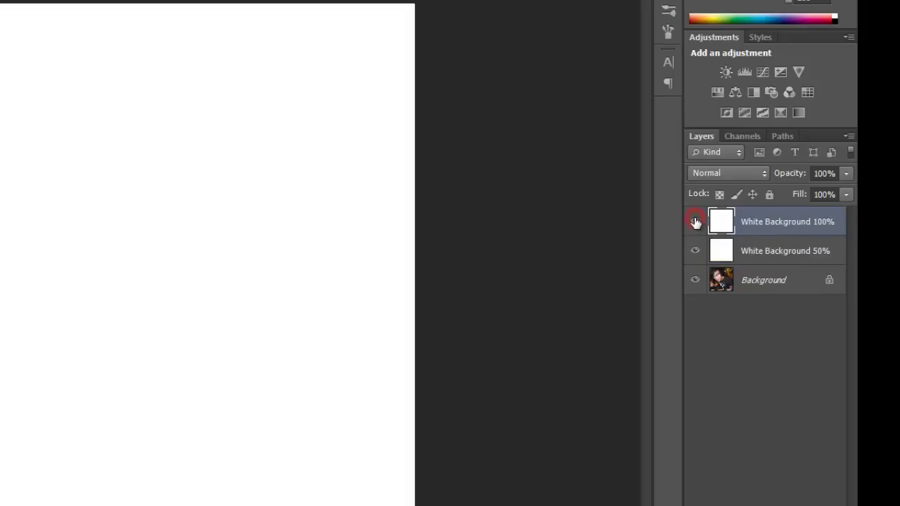
click(696, 222)
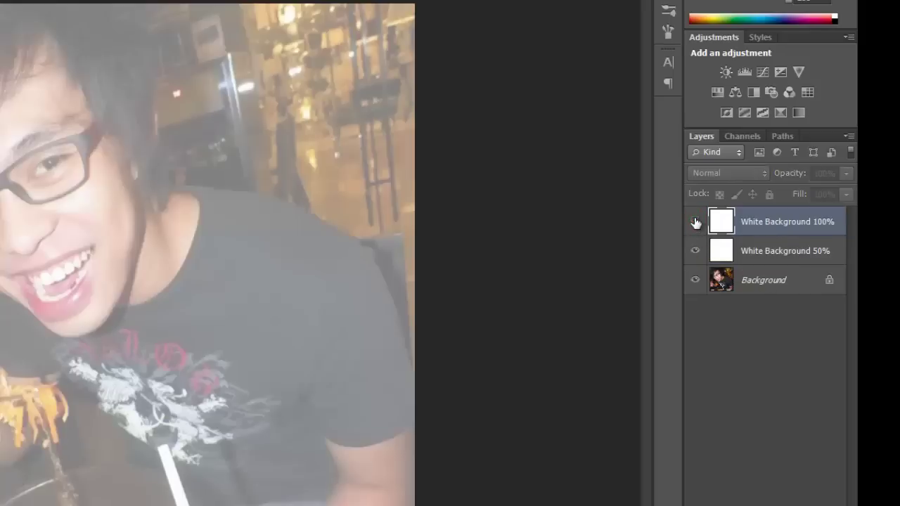
click(723, 251)
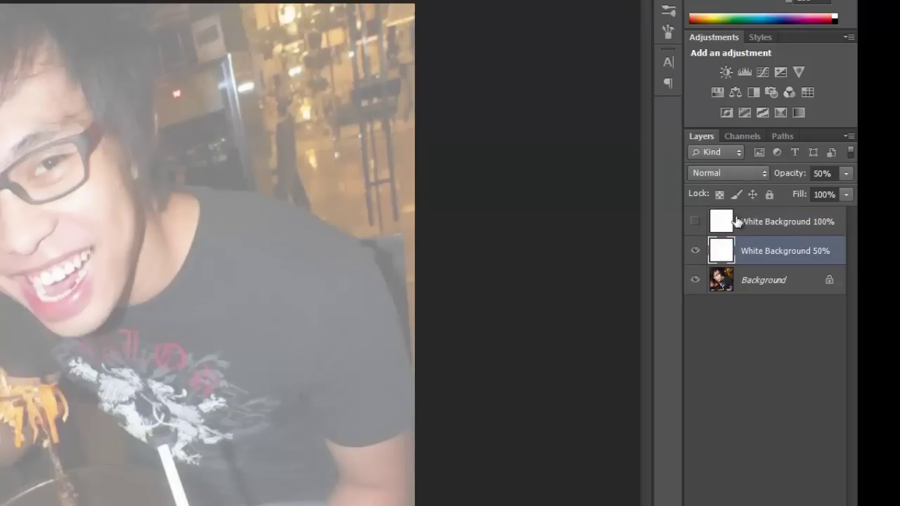
click(726, 222)
click(729, 243)
click(720, 222)
click(718, 251)
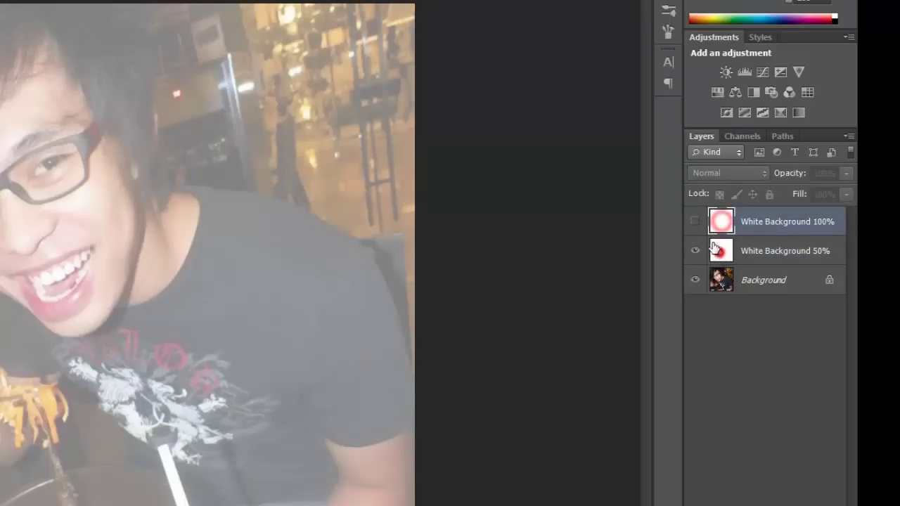
click(714, 248)
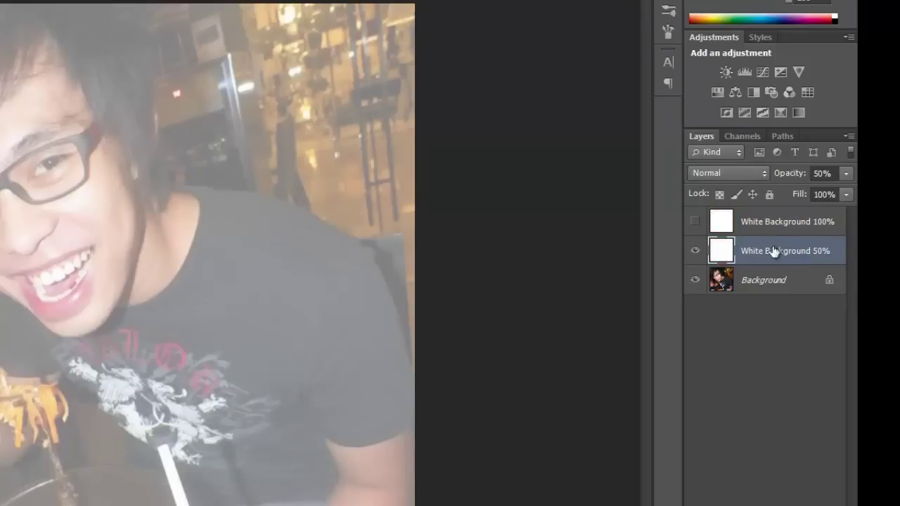
click(722, 226)
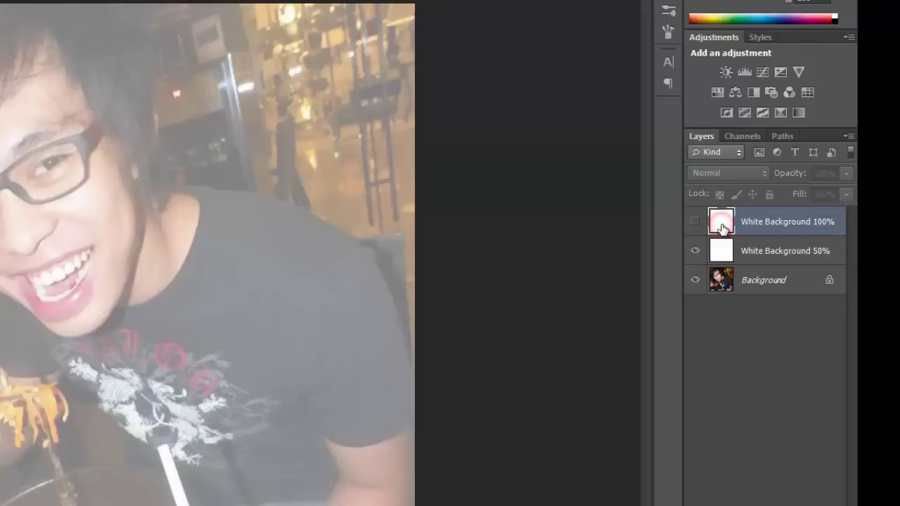
click(722, 247)
Step: Create a new layer above White Background 100% and name it Lineart
drag(724, 227, 729, 236)
key(ctrl+shift+n)
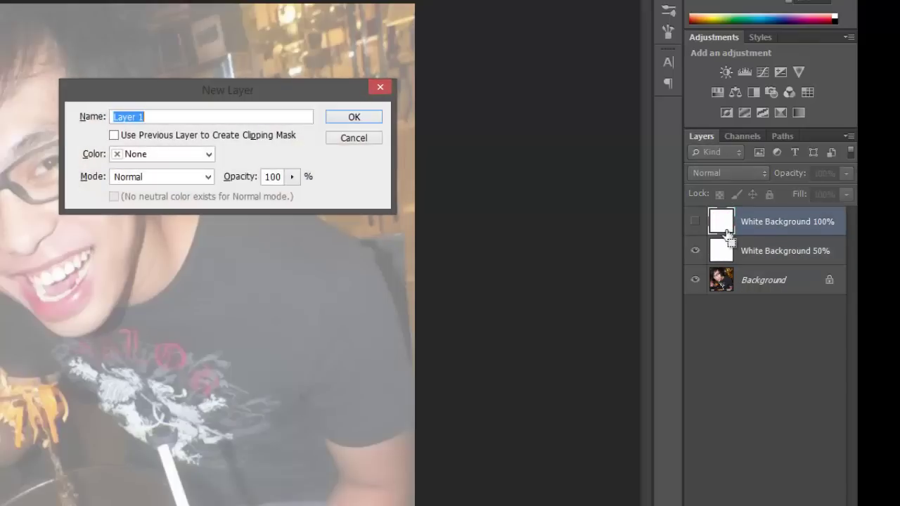
key(Return)
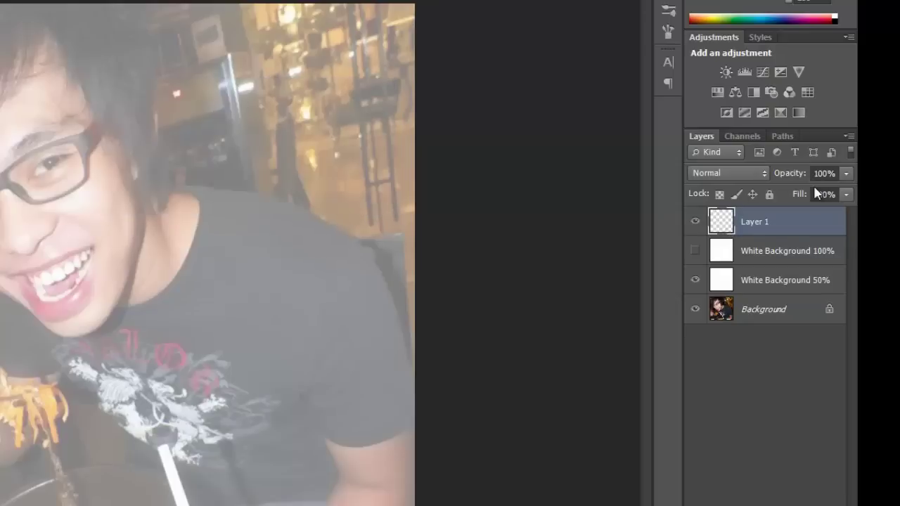
double_click(747, 221)
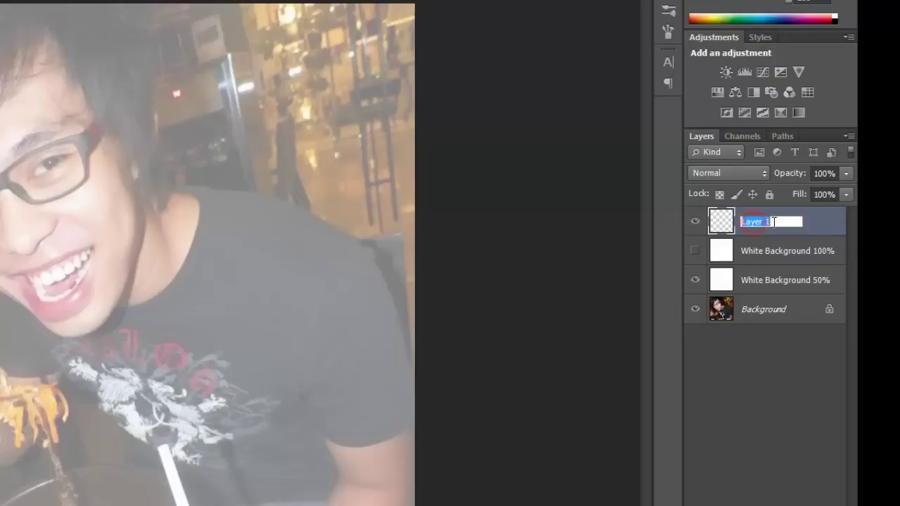
text(Lineart)
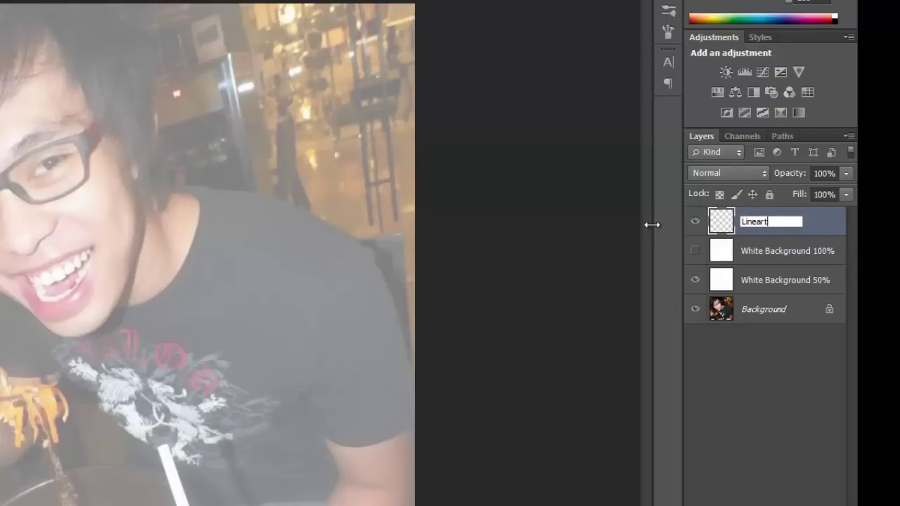
key(Return)
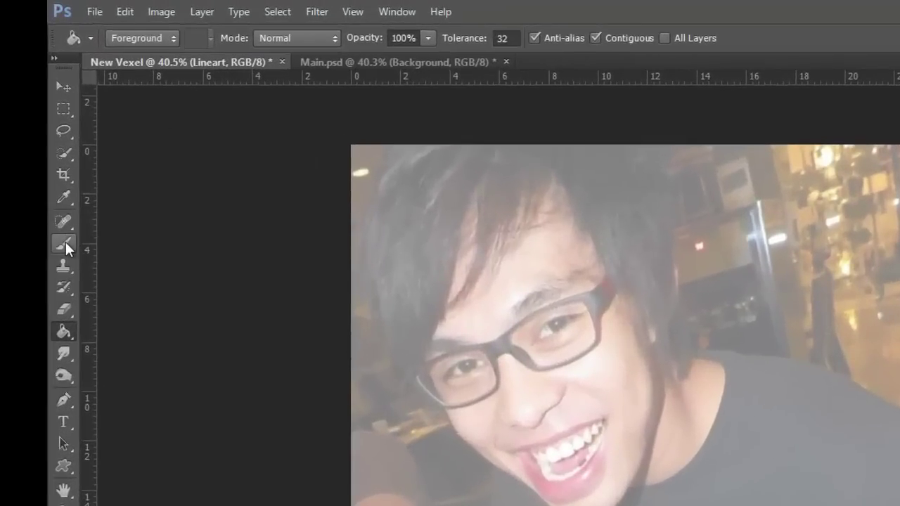
Step: Activate the Brush tool and review its size and hardness for the line art
click(64, 240)
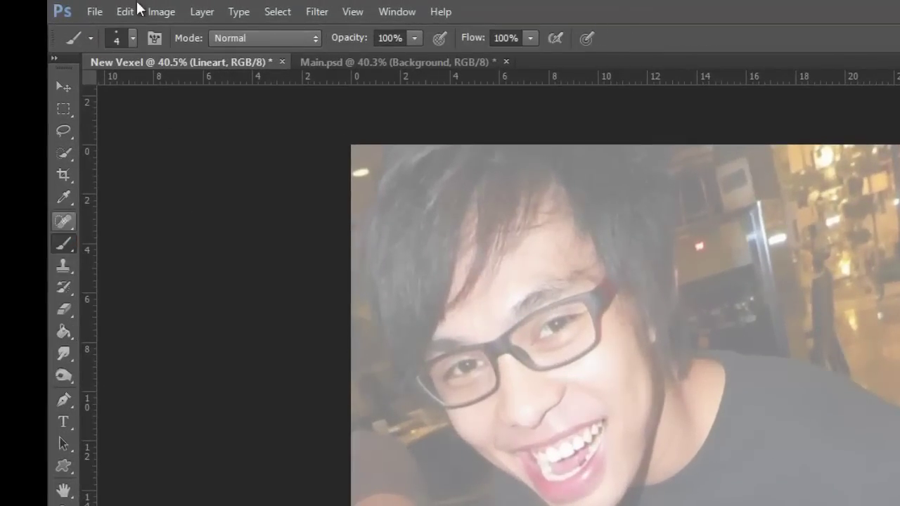
click(131, 39)
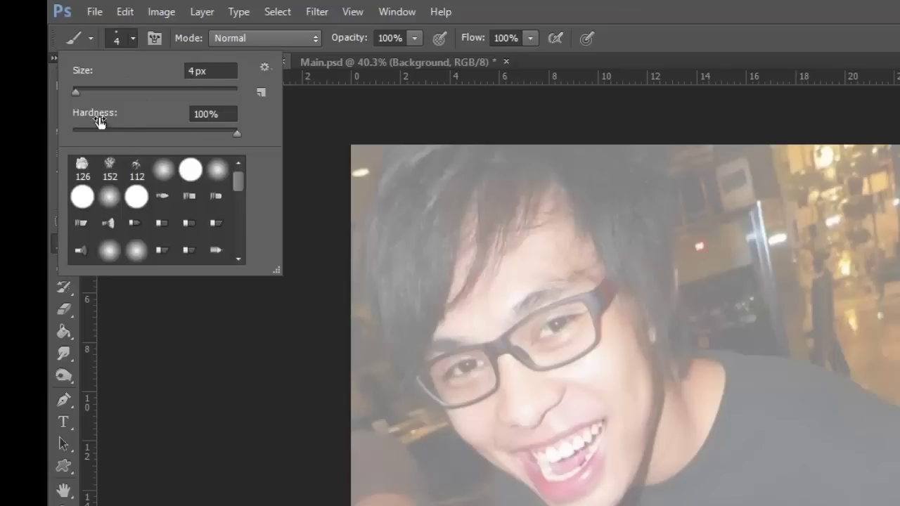
click(711, 52)
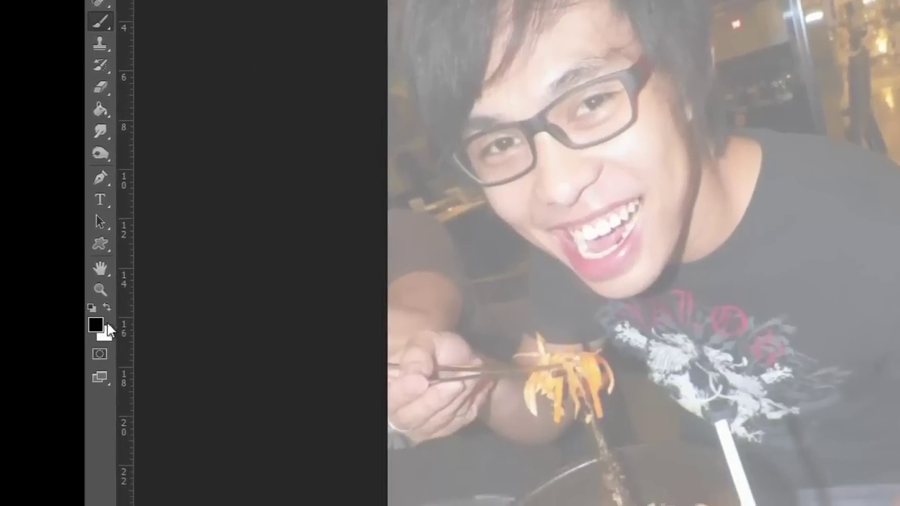
Step: Swap the foreground and background colours repeatedly, try a freehand black brush stroke over the face and shirt, and undo it
key(x)
key(x)
key(x)
key(x)
key(x)
key(x)
mouse_move(599, 88)
mouse_down()
mouse_move(667, 127)
mouse_move(654, 223)
mouse_move(811, 134)
mouse_move(849, 325)
mouse_move(781, 294)
mouse_up()
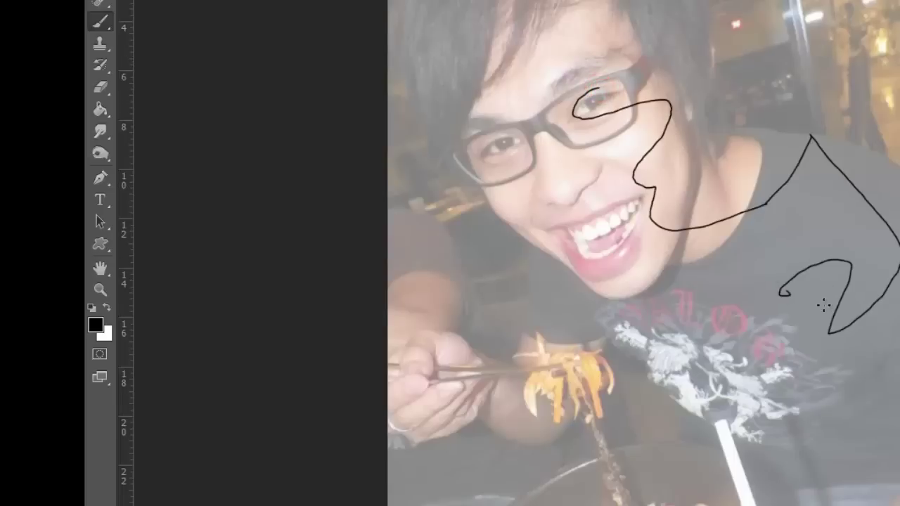
key(ctrl+z)
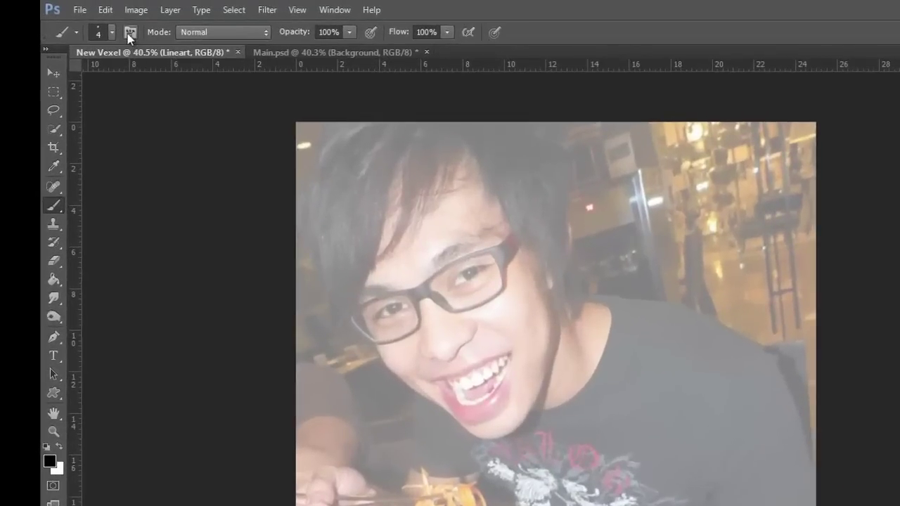
Step: Set the brush's Shape Dynamics to Pen Pressure control with a 48% minimum diameter
click(129, 32)
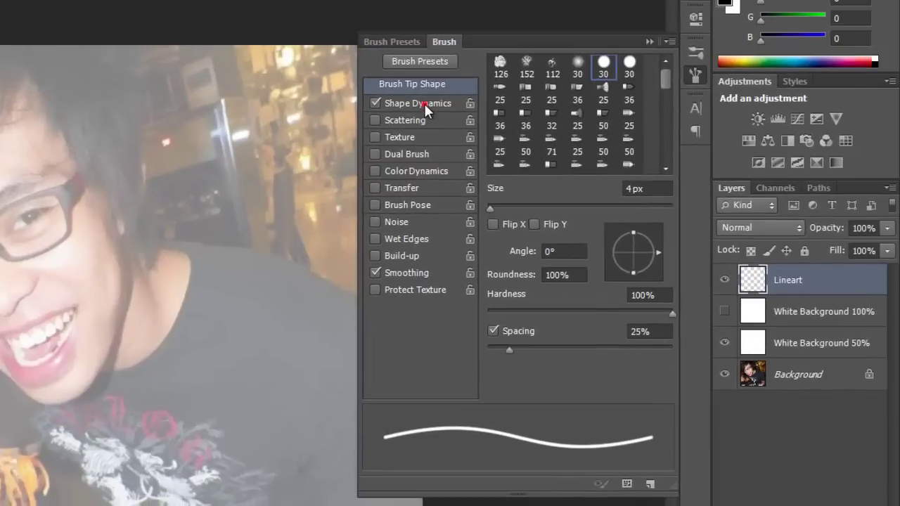
click(542, 123)
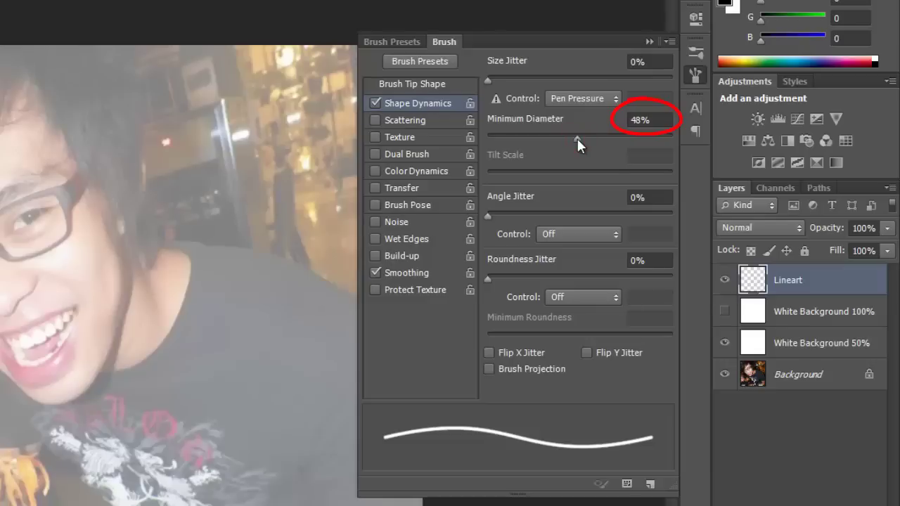
click(650, 41)
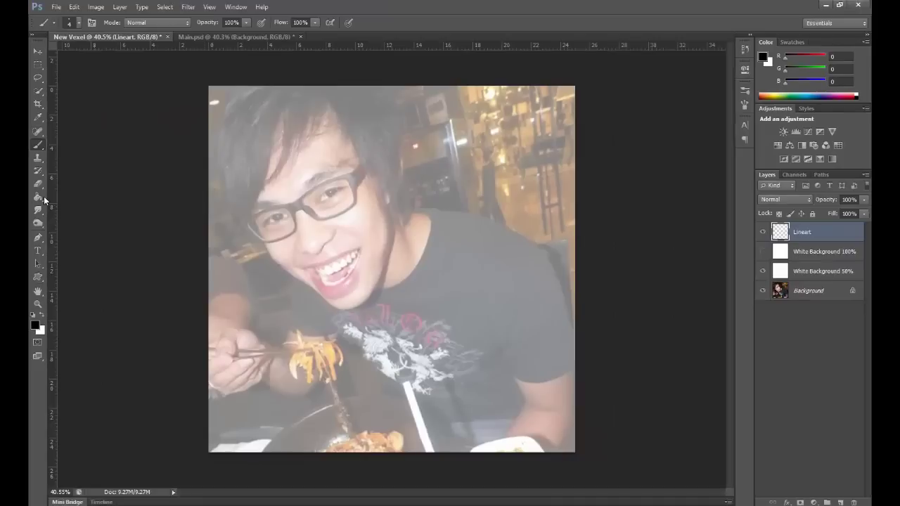
Step: Draw a straight test path across the mouth with the Pen tool and stroke it with the brush on the Lineart layer
click(40, 241)
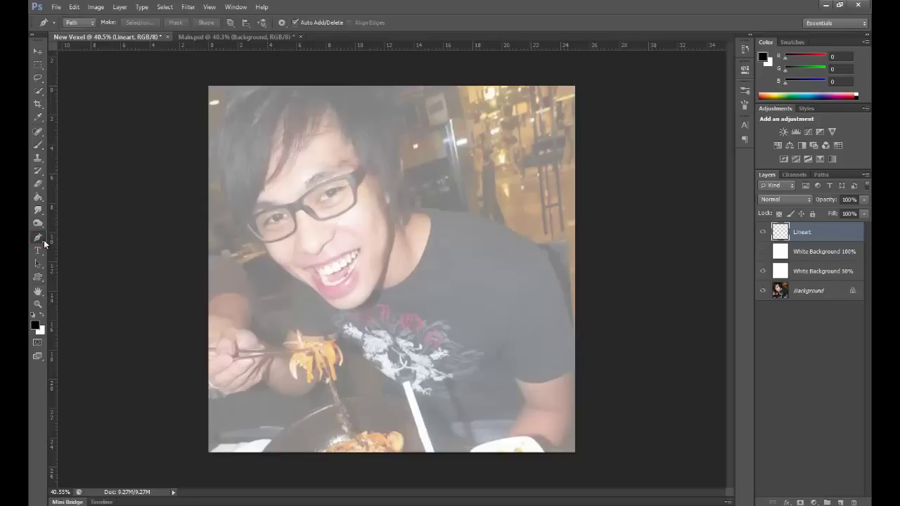
scroll(305, 247, up, 4)
click(242, 342)
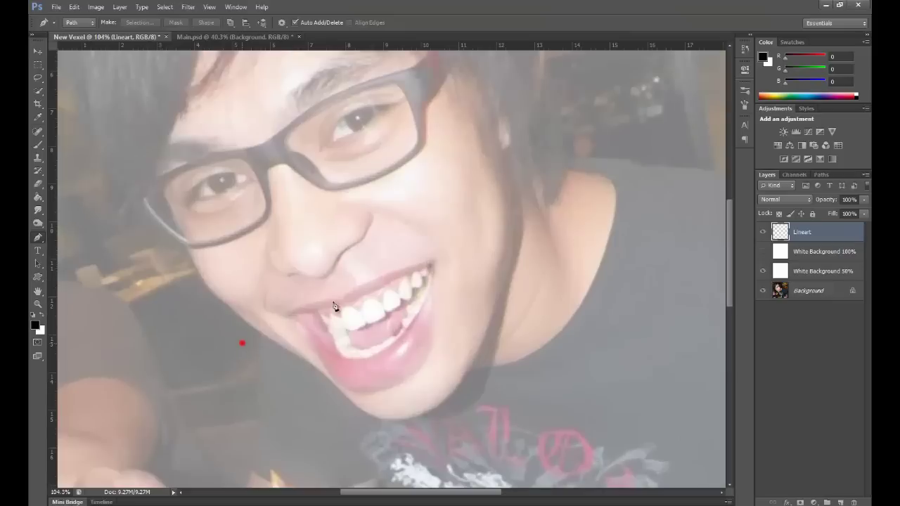
click(574, 244)
right_click(401, 218)
click(478, 20)
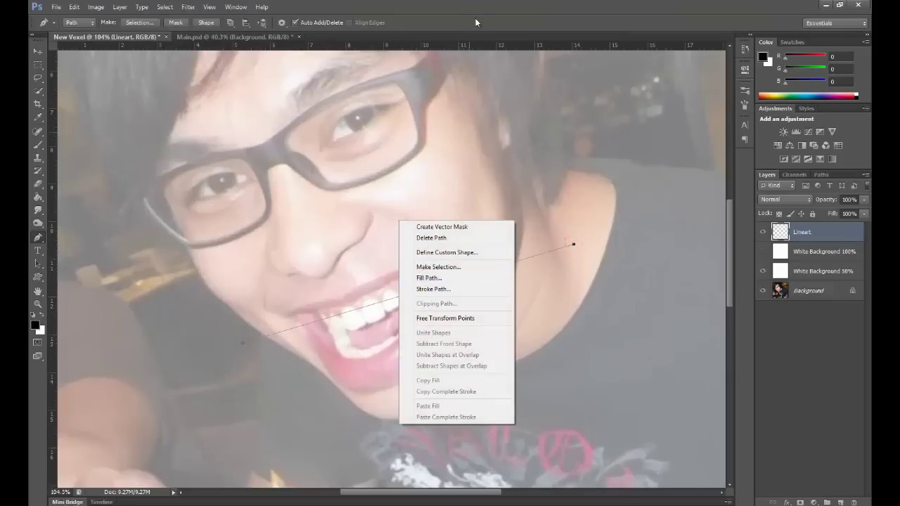
right_click(373, 236)
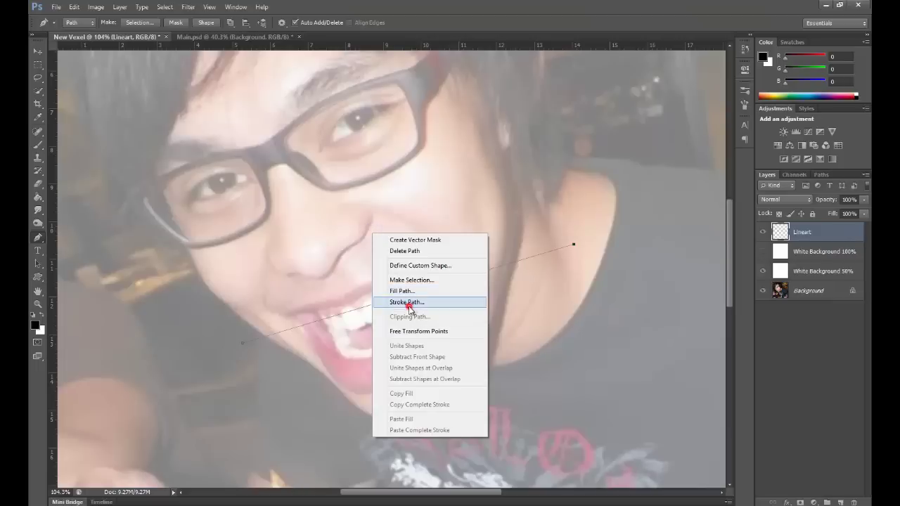
click(402, 303)
click(517, 175)
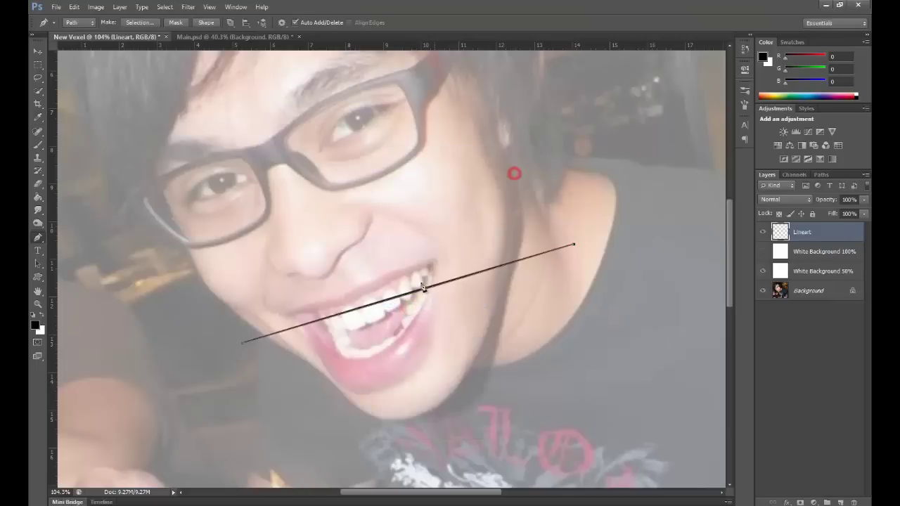
Step: Examine the thickness of the stroked line along its length and at its ends
scroll(260, 343, up, 5)
scroll(197, 344, up, 1)
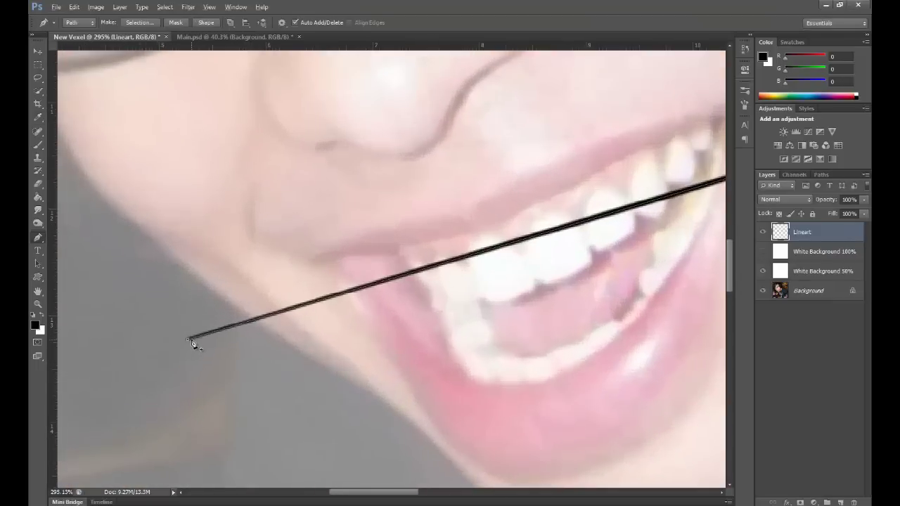
drag(536, 257, 172, 336)
scroll(402, 275, down, 3)
scroll(424, 279, down, 4)
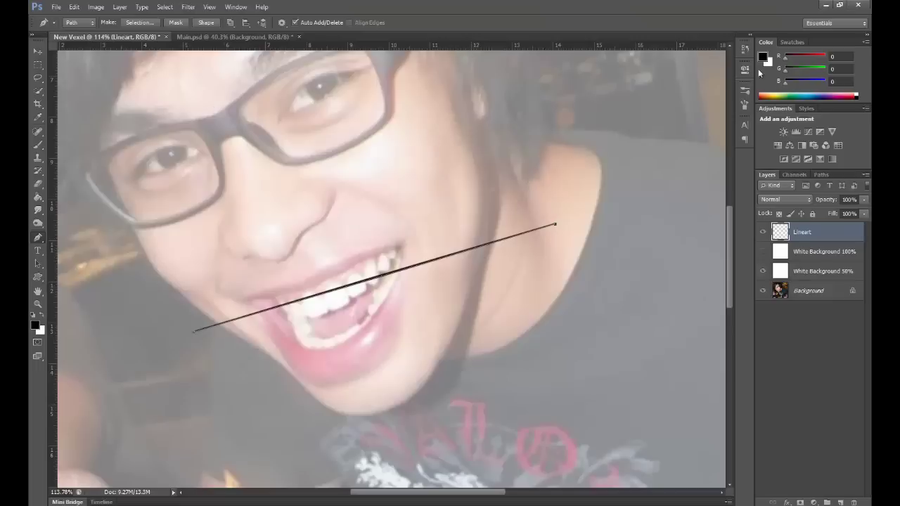
Step: Review the brush's Shape Dynamics settings, especially the minimum diameter, with the Brush tool active
click(745, 104)
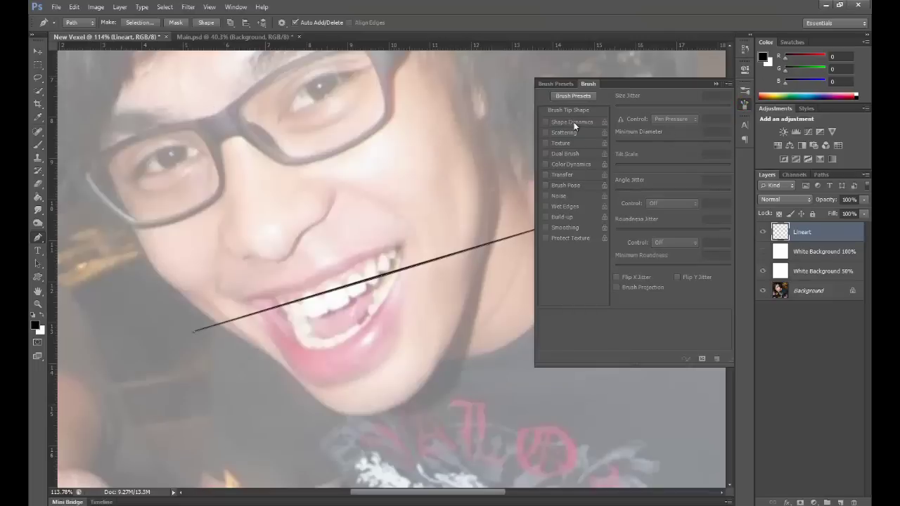
key(b)
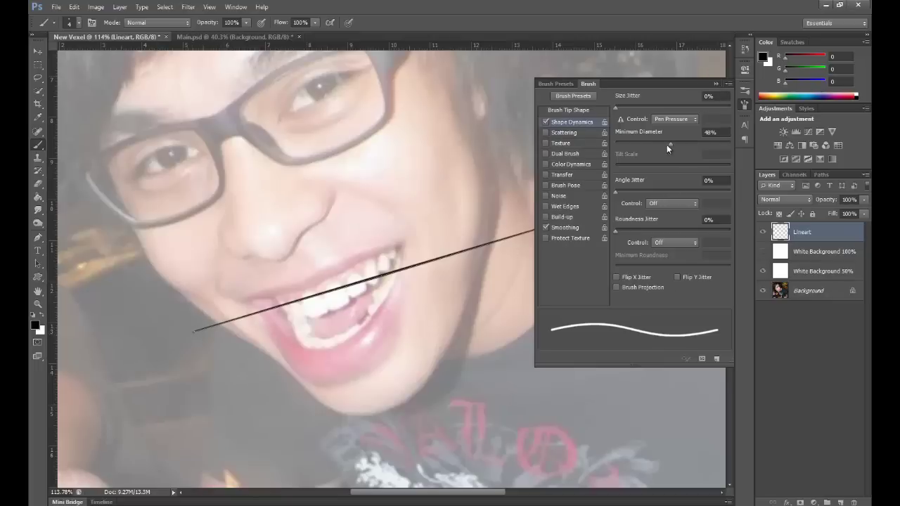
drag(669, 142, 671, 143)
click(715, 81)
Step: Undo the test stroke, clear its path and return to the Pen tool
key(Return)
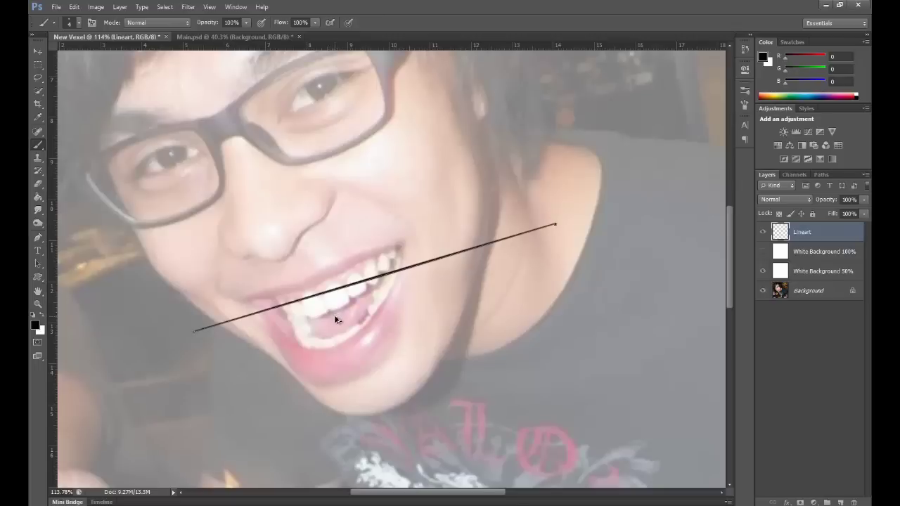
key(ctrl+z)
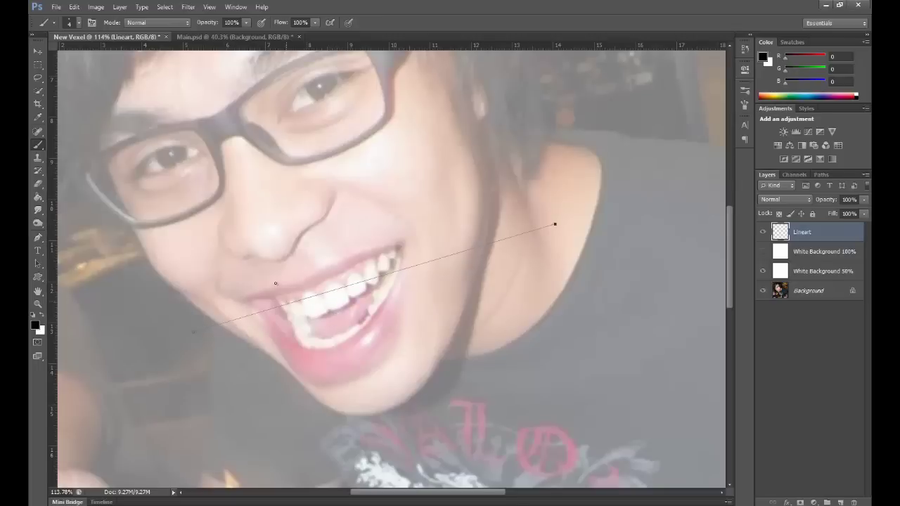
key(p)
Step: Examine the outlines around the glasses, eyes and hairline in the faded photo
scroll(312, 298, down, 4)
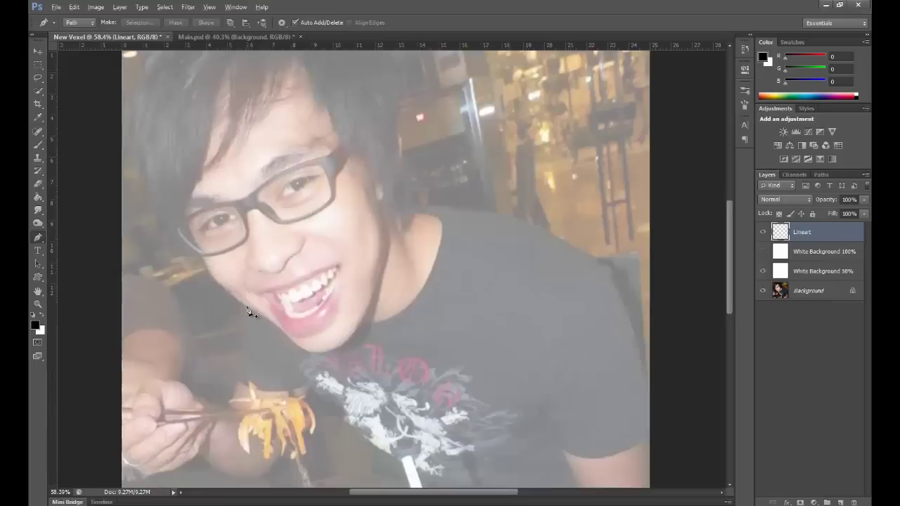
scroll(247, 311, down, 2)
scroll(261, 282, up, 4)
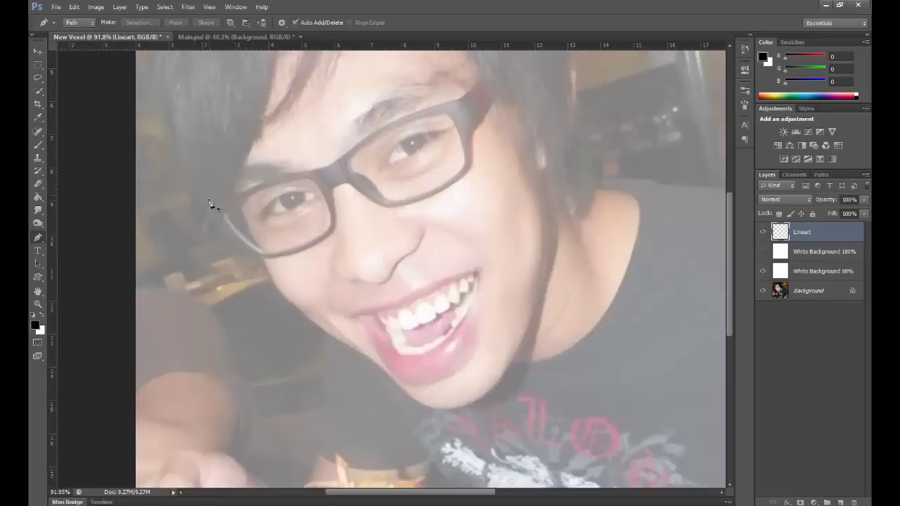
scroll(258, 185, up, 3)
scroll(289, 194, up, 2)
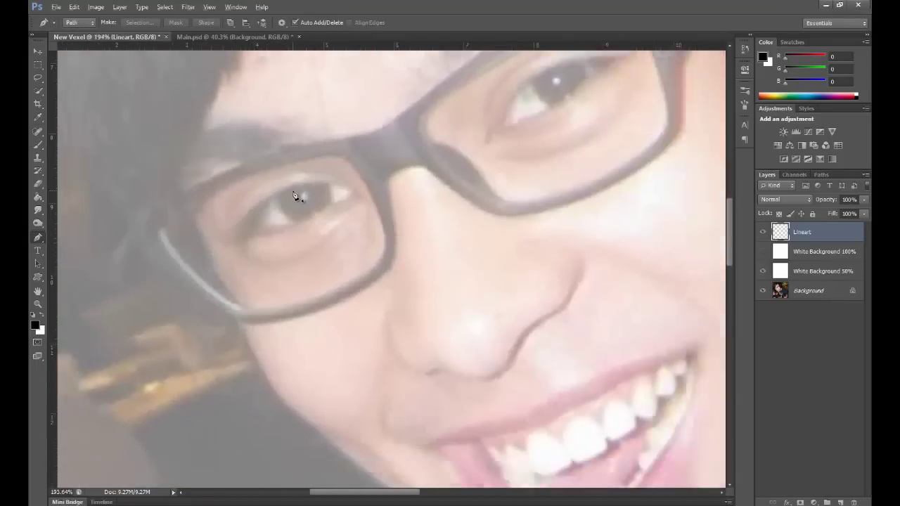
scroll(294, 195, down, 3)
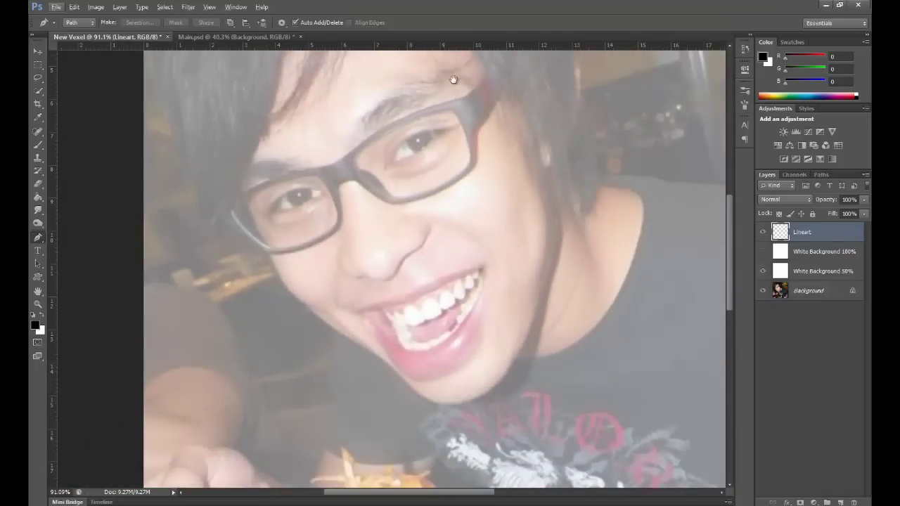
drag(452, 83, 458, 158)
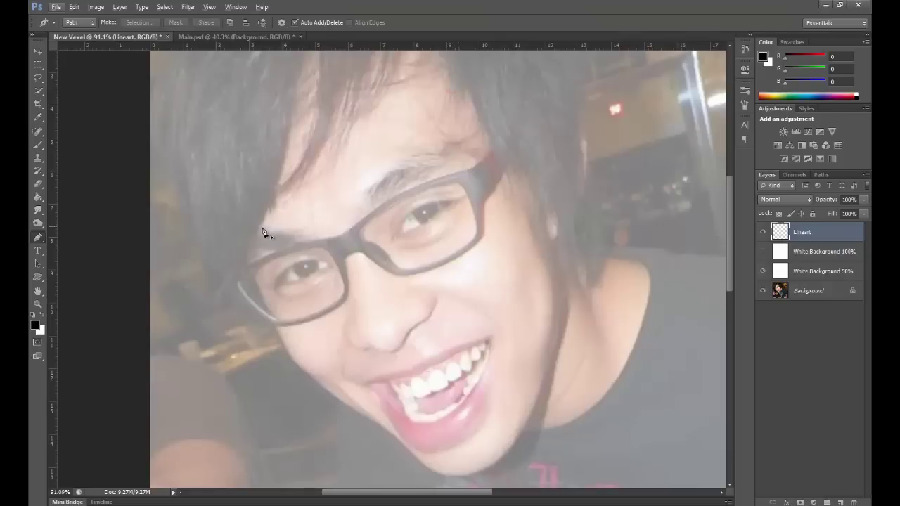
Step: Compare the glasses frame in the faded photo with the finished artwork in Main.psd, focusing on the outer corner of the frame
scroll(268, 239, up, 5)
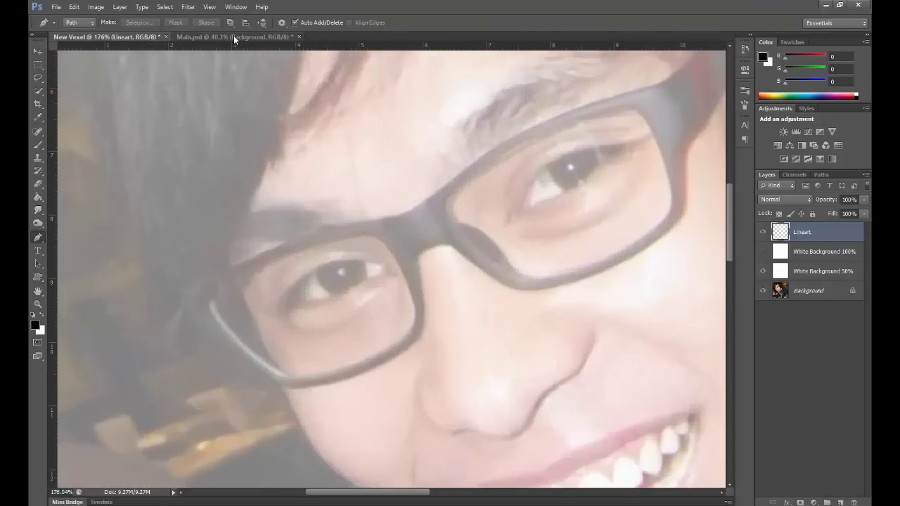
click(234, 36)
scroll(187, 232, up, 5)
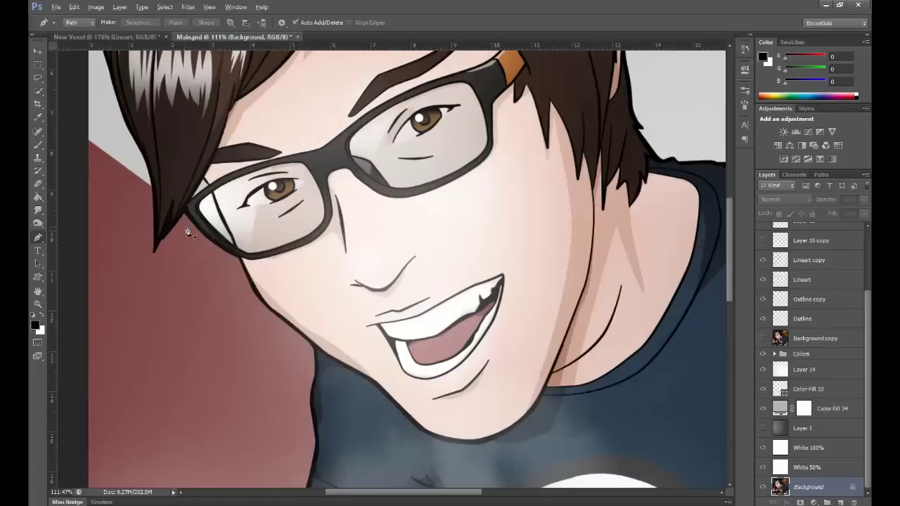
click(149, 35)
scroll(261, 228, up, 4)
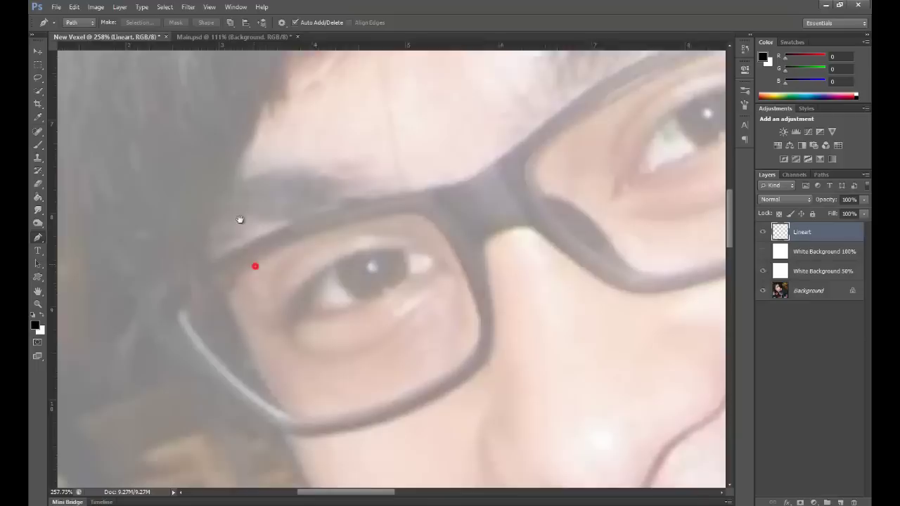
drag(240, 220, 232, 204)
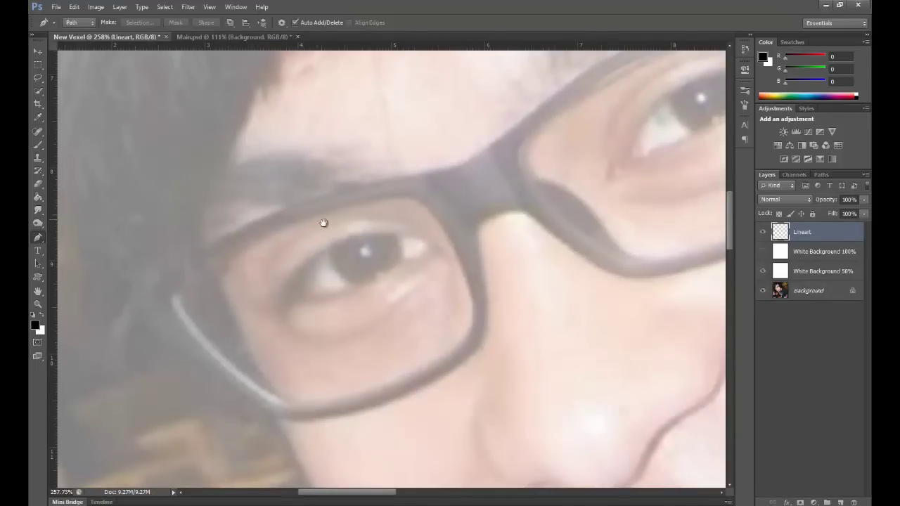
drag(323, 223, 255, 201)
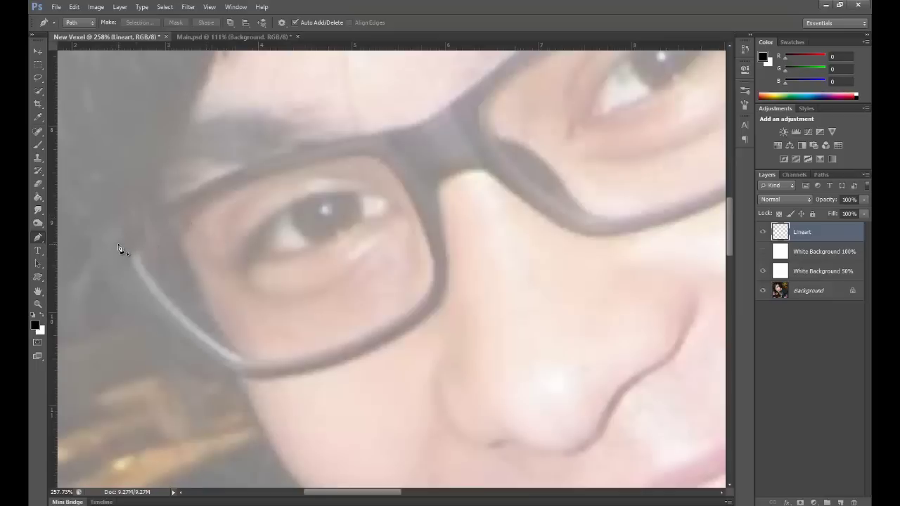
drag(265, 174, 231, 209)
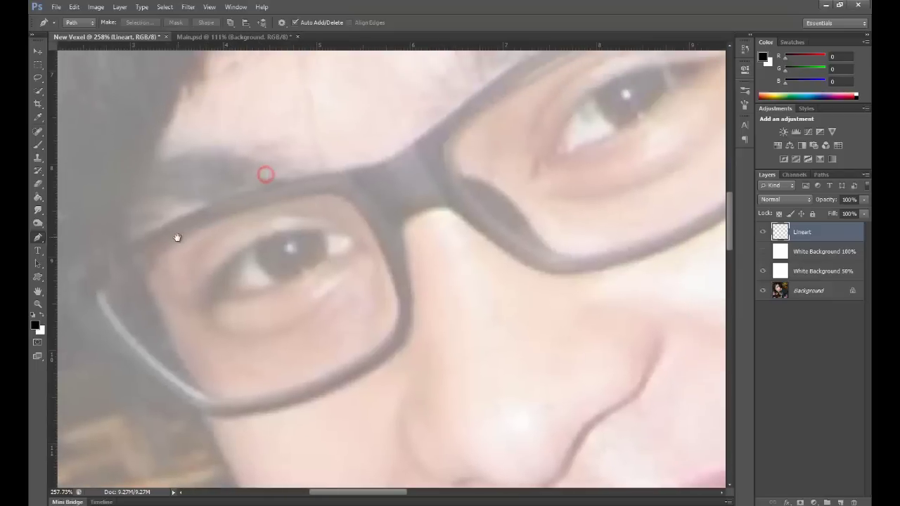
drag(179, 234, 344, 195)
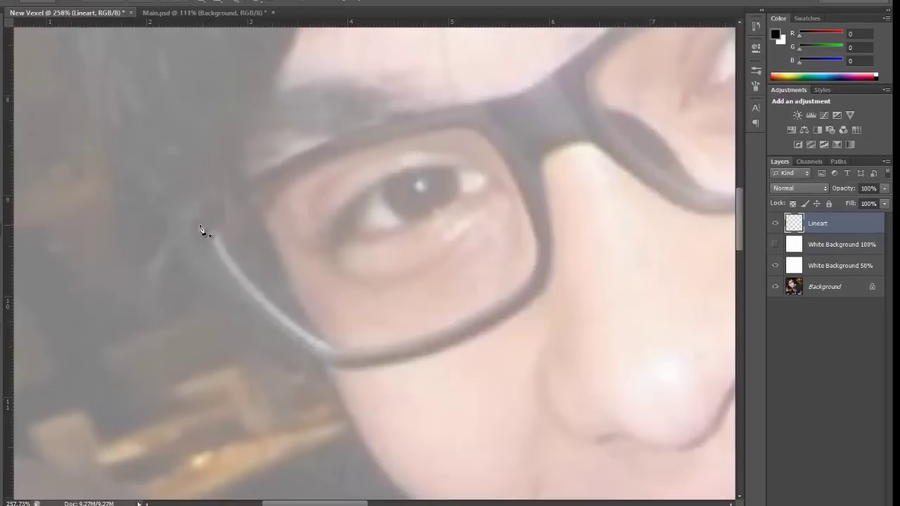
Step: Lower the opacity of the White Background 50% layer to 27% and make Lineart the active layer again
click(208, 256)
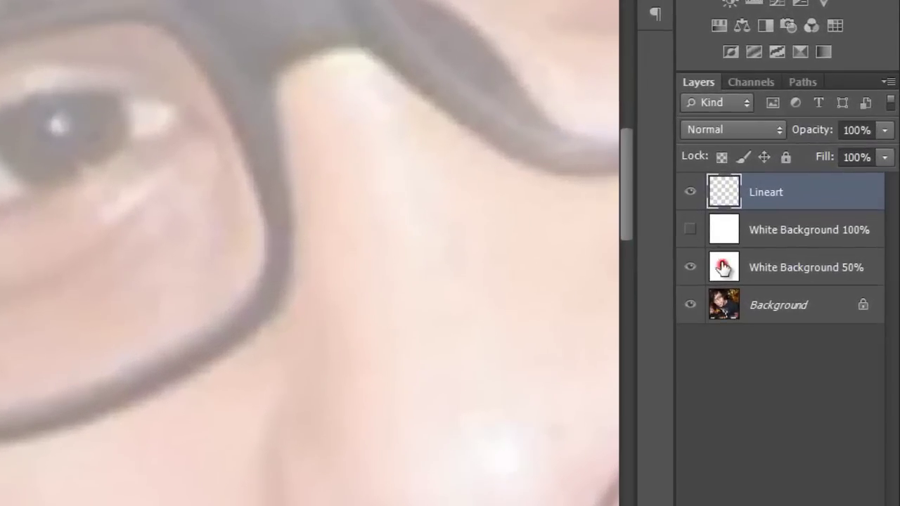
click(722, 267)
drag(812, 131, 793, 136)
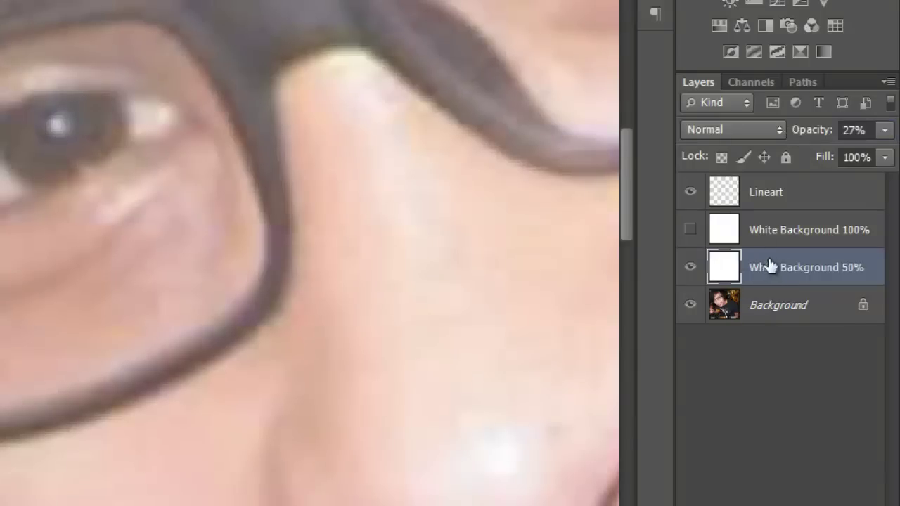
click(729, 198)
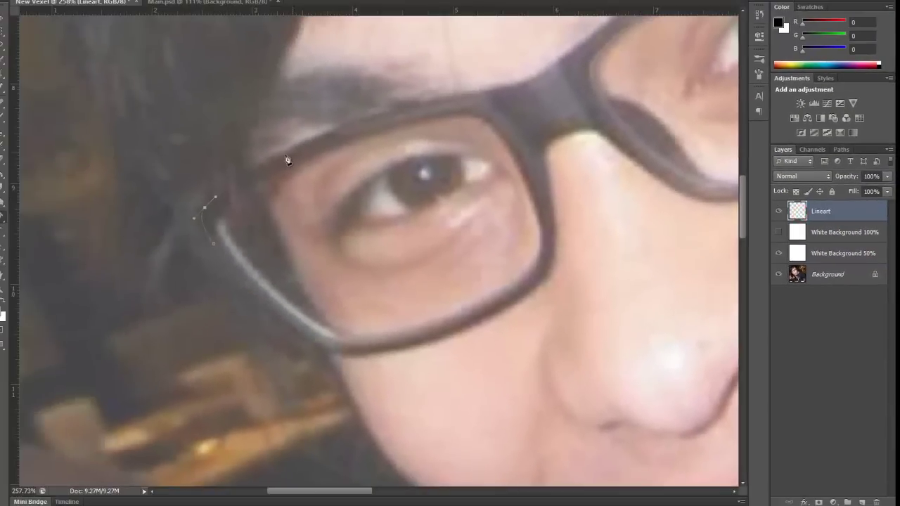
Step: Trace the upper edge of the glasses frame with the Pen tool, from the outer corner across the bridge to the temple arm
drag(335, 129, 340, 127)
drag(500, 91, 461, 140)
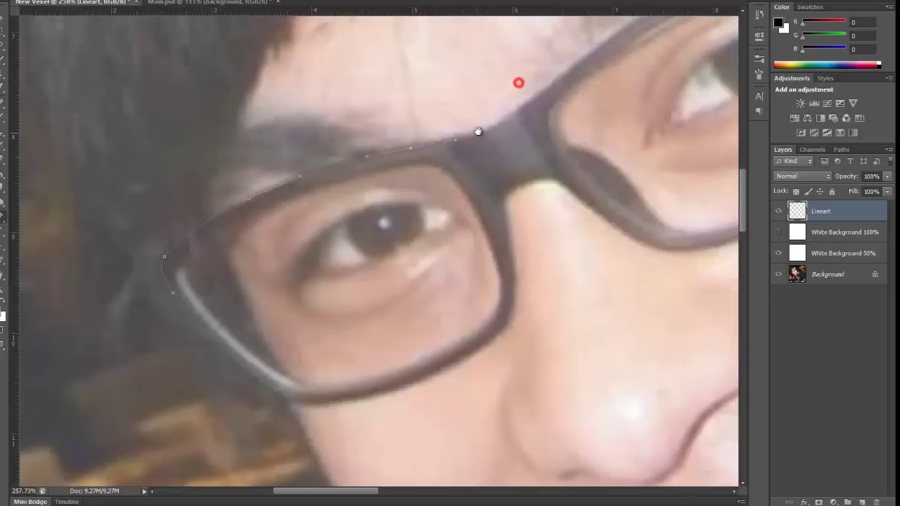
drag(511, 116, 522, 109)
drag(569, 75, 419, 209)
drag(559, 110, 604, 96)
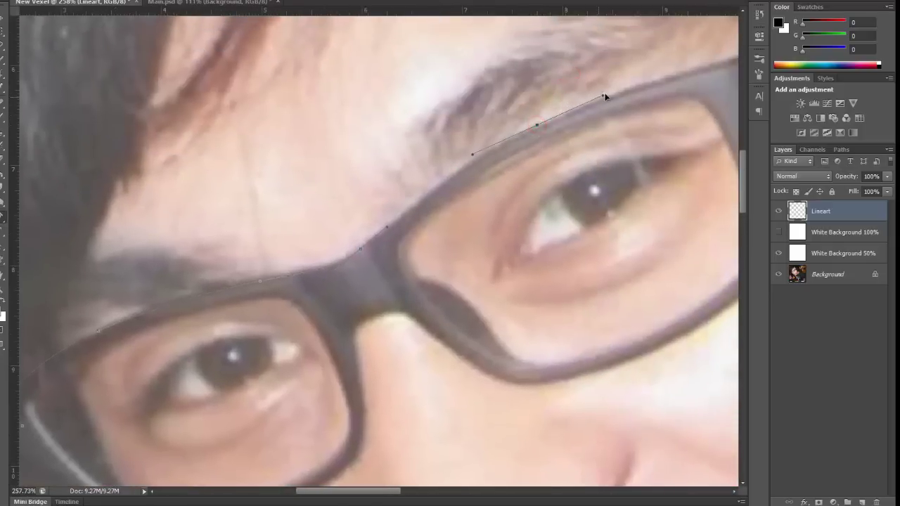
scroll(679, 113, right, 5)
scroll(679, 113, up, 1)
drag(424, 118, 466, 108)
drag(507, 73, 512, 106)
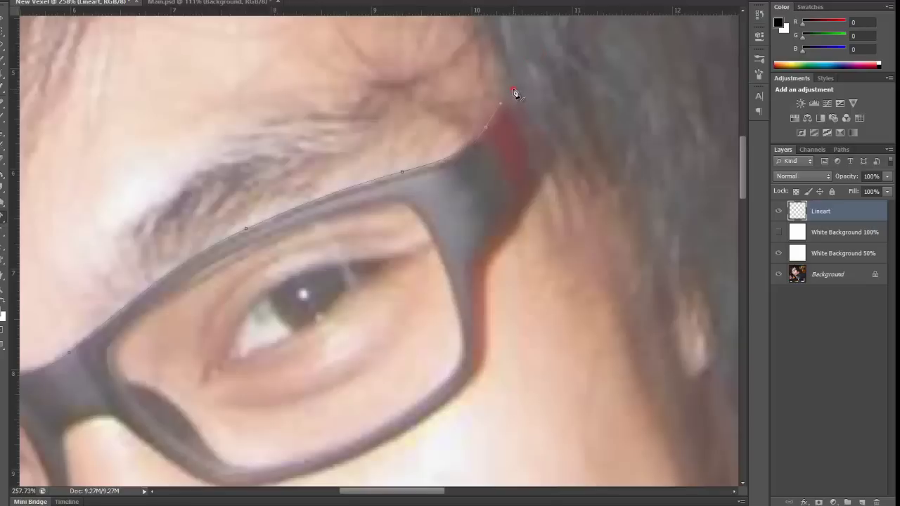
Step: Extend the path around the tip of the reddish temple arm, where the hair covers it
click(513, 90)
drag(558, 146, 559, 149)
drag(568, 191, 528, 158)
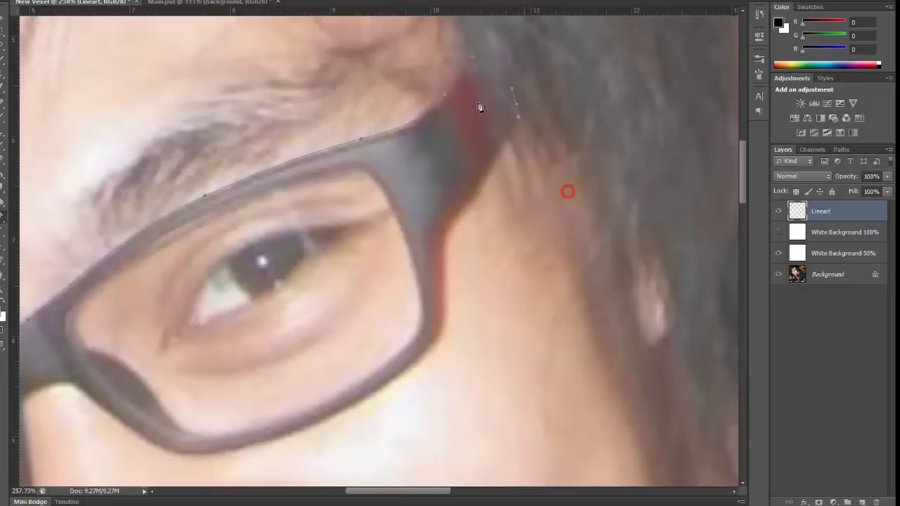
drag(522, 52, 509, 115)
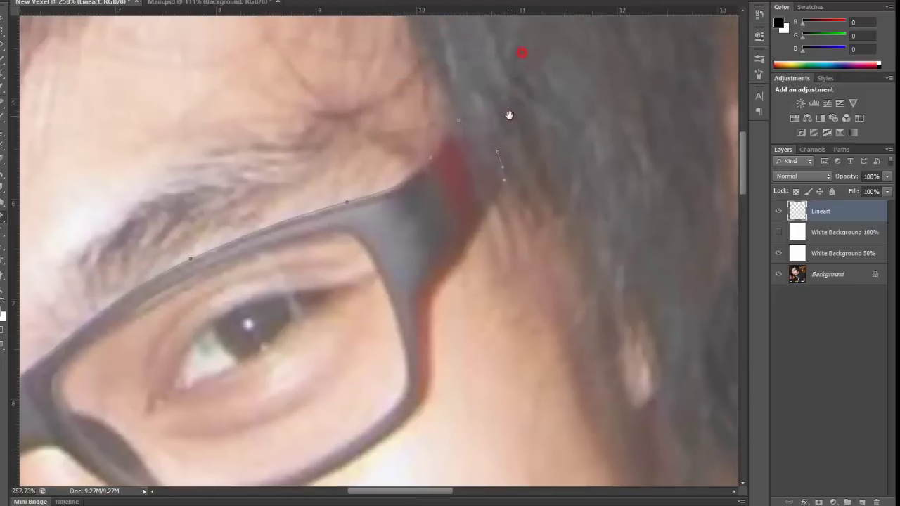
click(465, 110)
Step: Check how the temple arm is outlined in the finished artwork in Main.psd and return to the New Vexel document
click(232, 3)
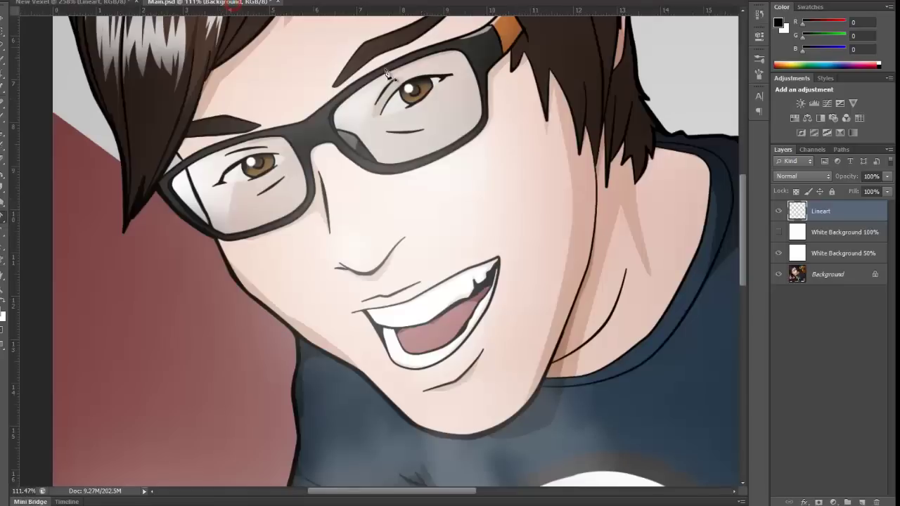
drag(528, 61, 415, 190)
scroll(453, 123, up, 5)
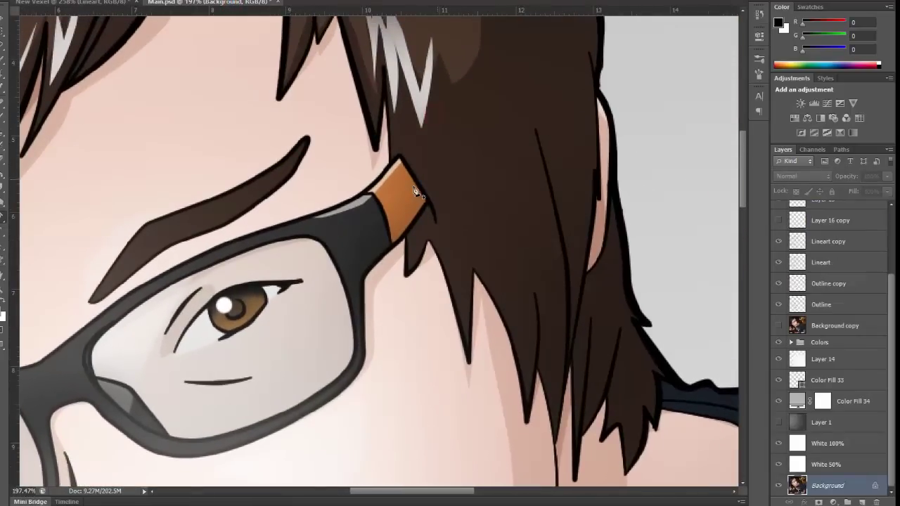
click(107, 5)
Step: Continue the path along the underside of the temple arm and beneath the adjoining lens up to the nose bridge
drag(483, 247, 481, 165)
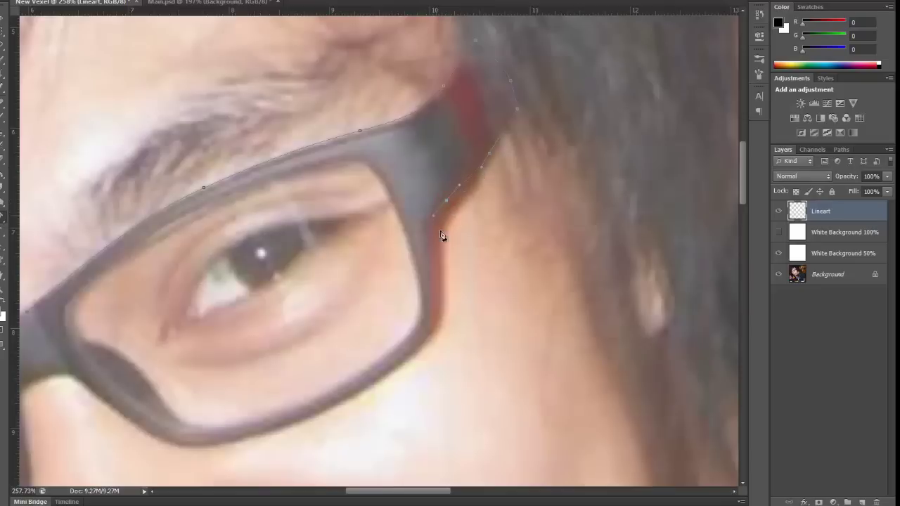
mouse_move(432, 283)
mouse_down()
mouse_move(431, 302)
mouse_move(461, 250)
mouse_move(428, 261)
mouse_move(429, 270)
mouse_up()
drag(379, 327, 459, 225)
drag(370, 265, 419, 251)
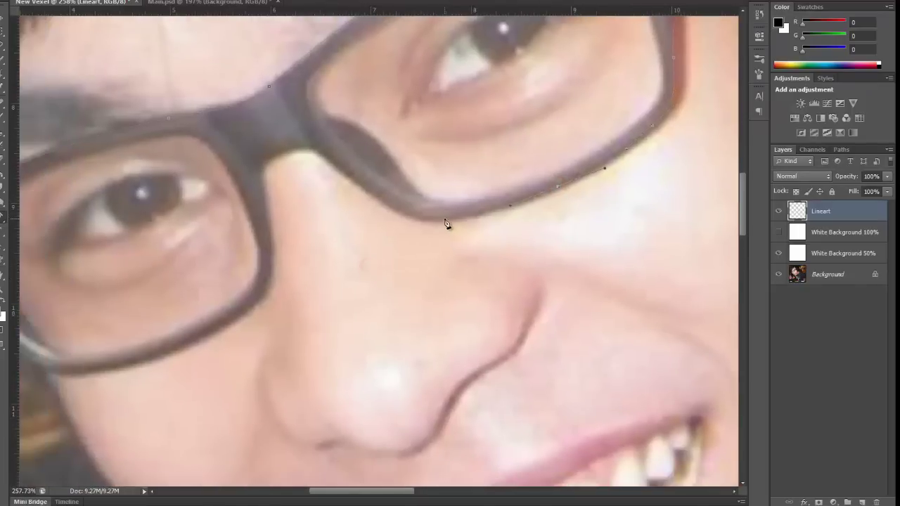
drag(443, 220, 406, 226)
mouse_move(347, 186)
mouse_down()
mouse_move(341, 180)
mouse_move(359, 177)
mouse_move(321, 161)
mouse_up()
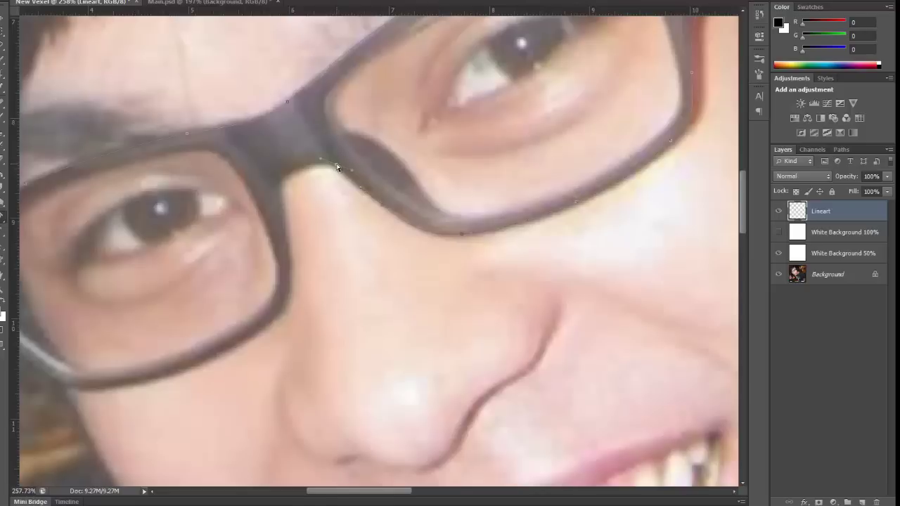
Step: Trace down from the nose bridge and around the bottom of the other lens, closing the path at the frame's outer corner
drag(284, 184, 283, 227)
drag(293, 302, 300, 231)
drag(241, 289, 382, 237)
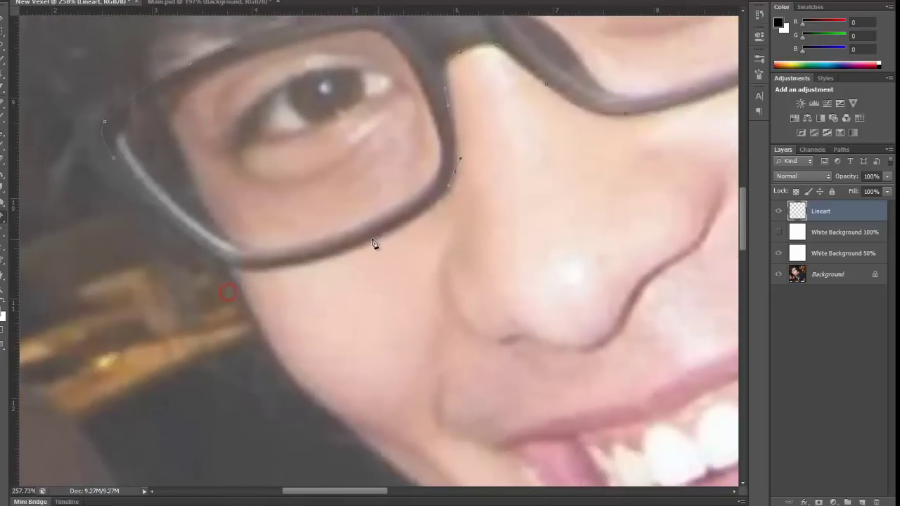
drag(330, 255, 292, 270)
drag(345, 254, 341, 255)
drag(161, 229, 233, 262)
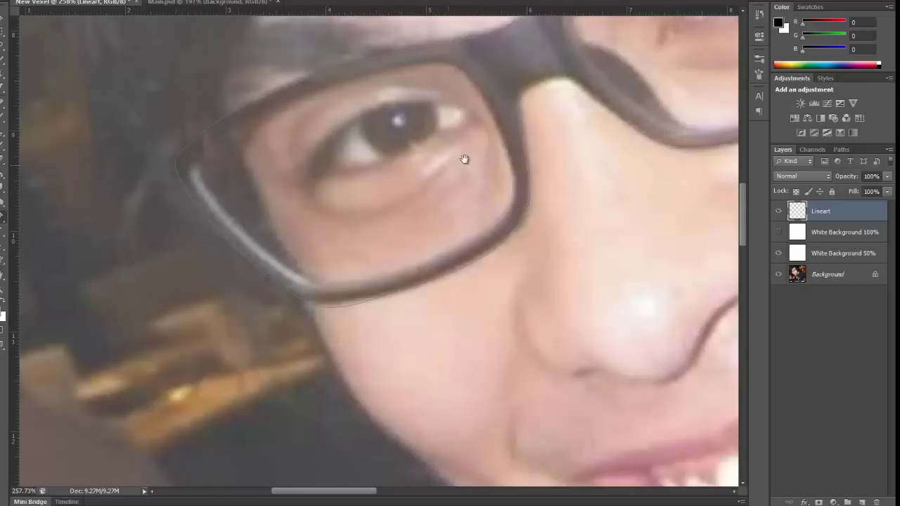
Step: Examine how closely the closed path follows the glasses frame in the photo
drag(466, 158, 352, 200)
scroll(410, 199, down, 5)
scroll(428, 206, up, 5)
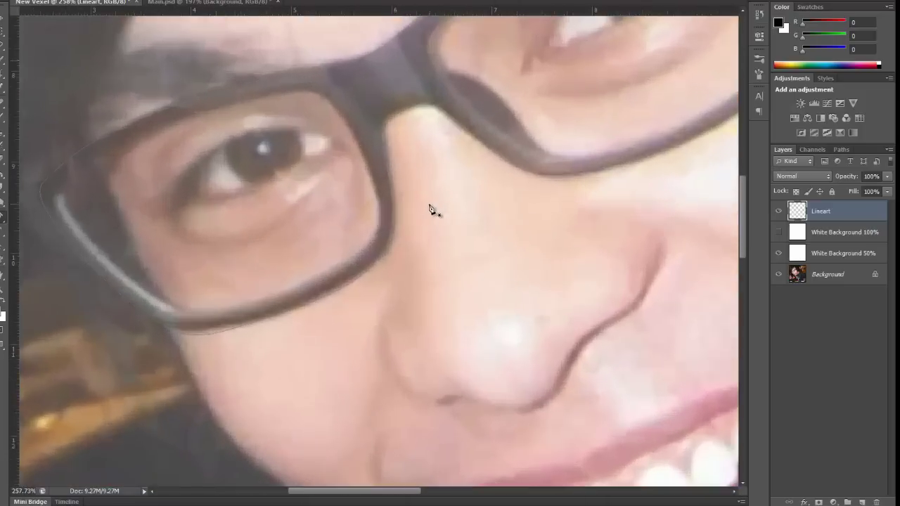
drag(433, 152, 441, 174)
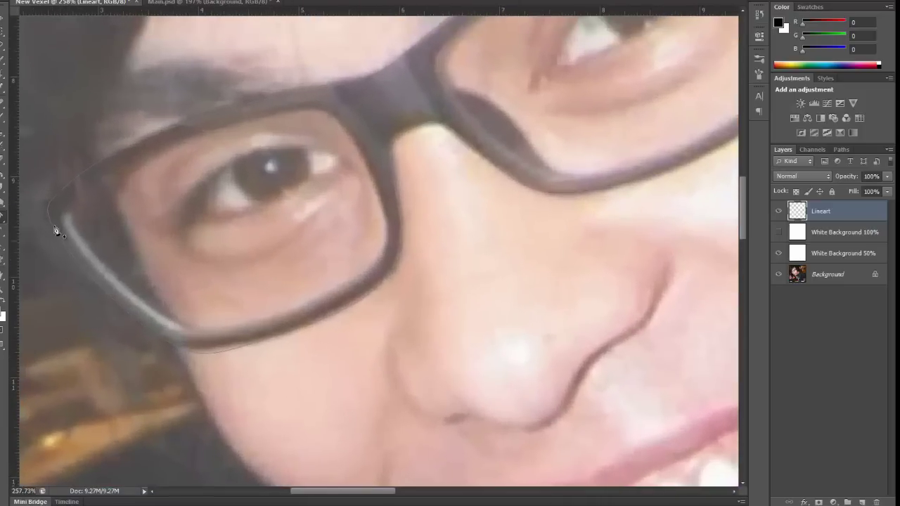
drag(390, 189, 369, 192)
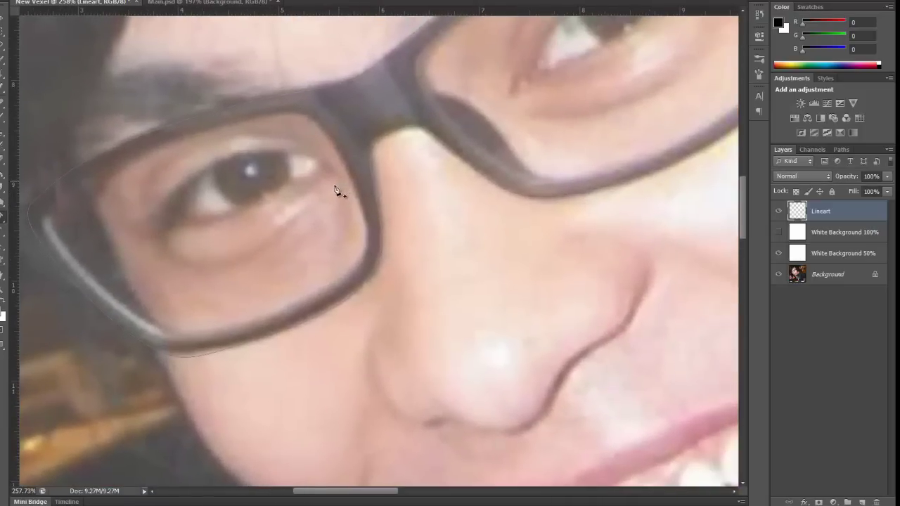
scroll(342, 192, down, 3)
drag(452, 111, 456, 169)
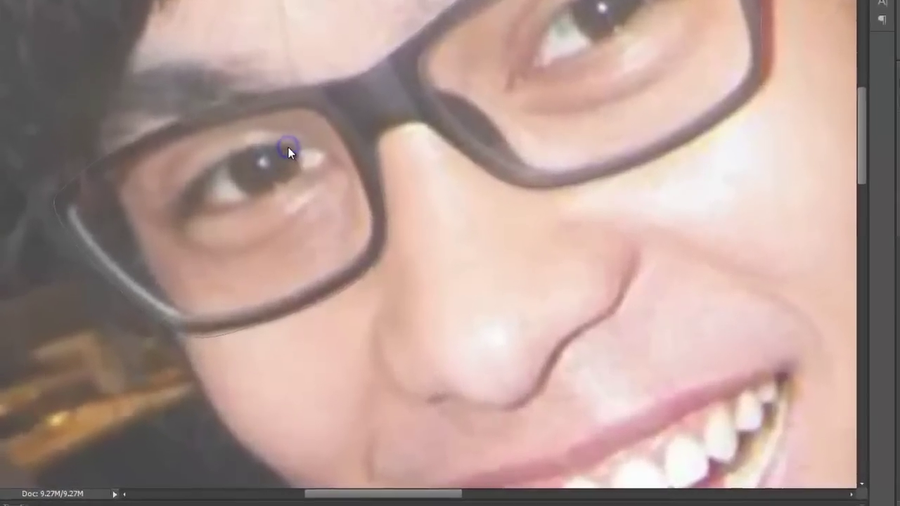
Step: Stroke the glasses path with the Brush and Simulate Pressure enabled, and clear the path from view
right_click(282, 215)
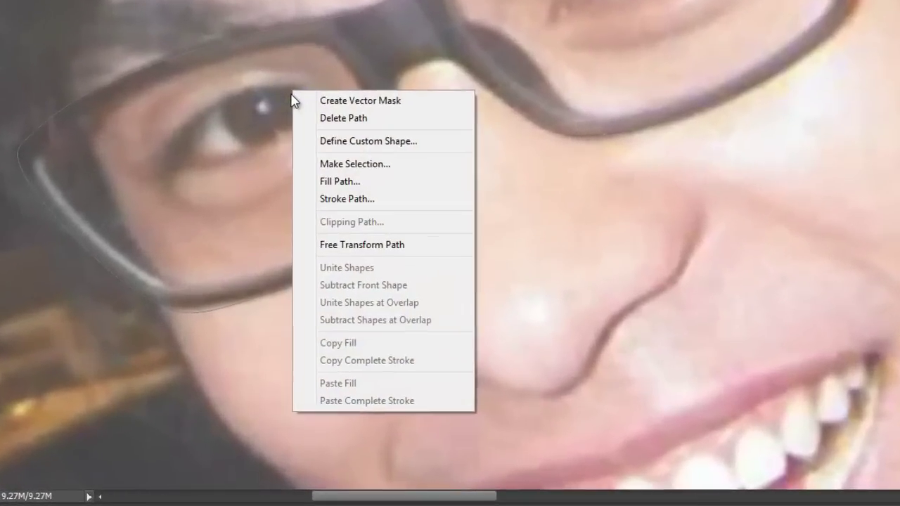
click(371, 201)
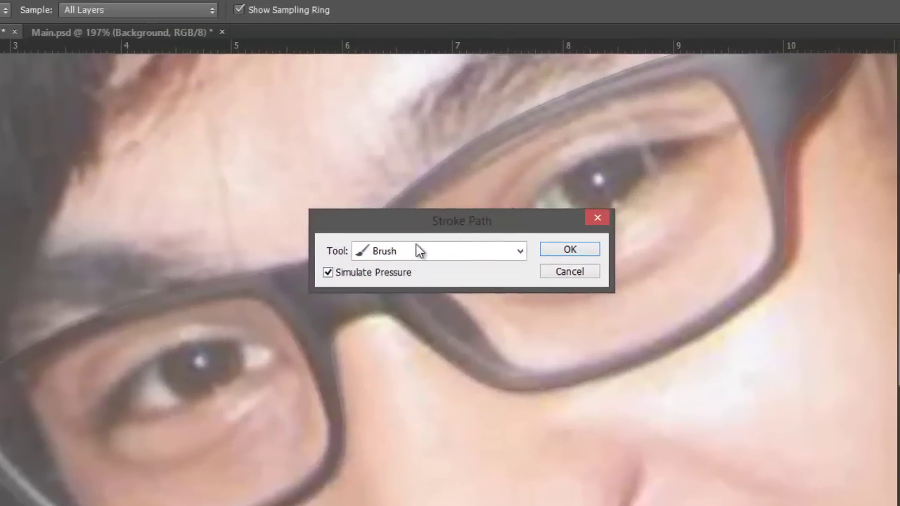
click(420, 253)
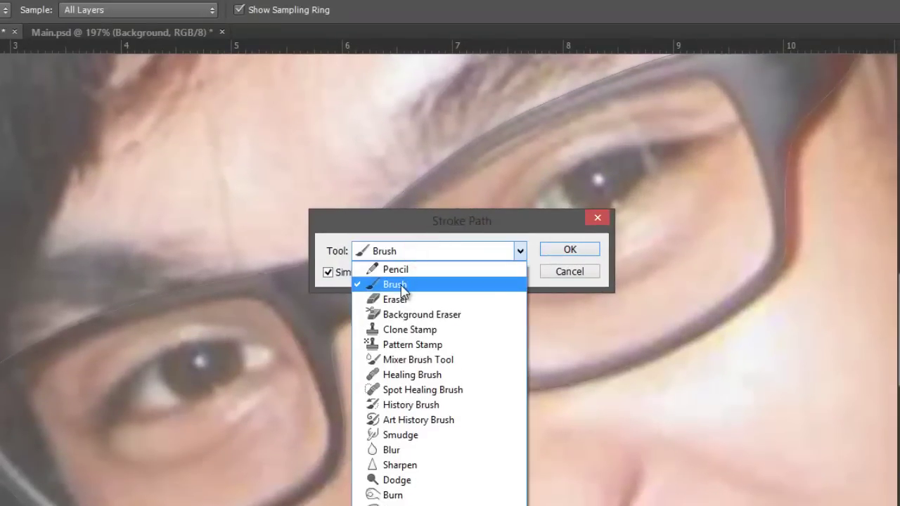
click(402, 286)
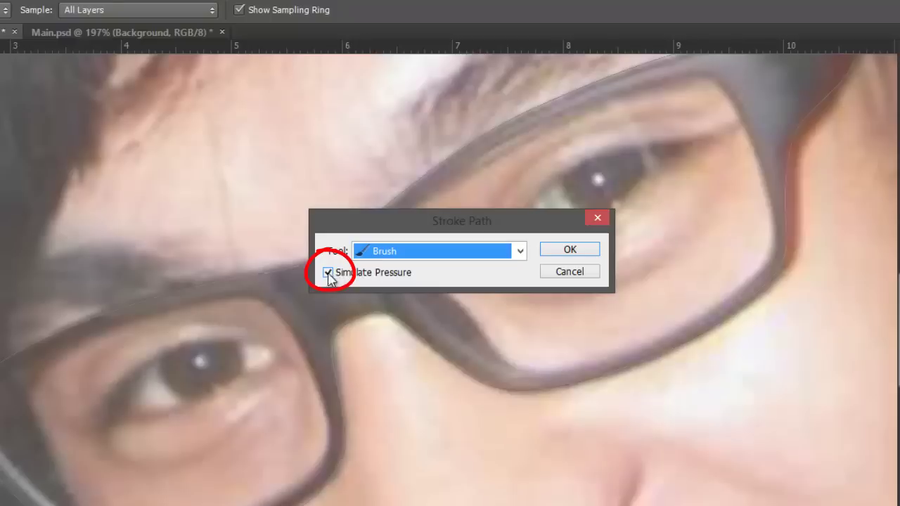
click(571, 250)
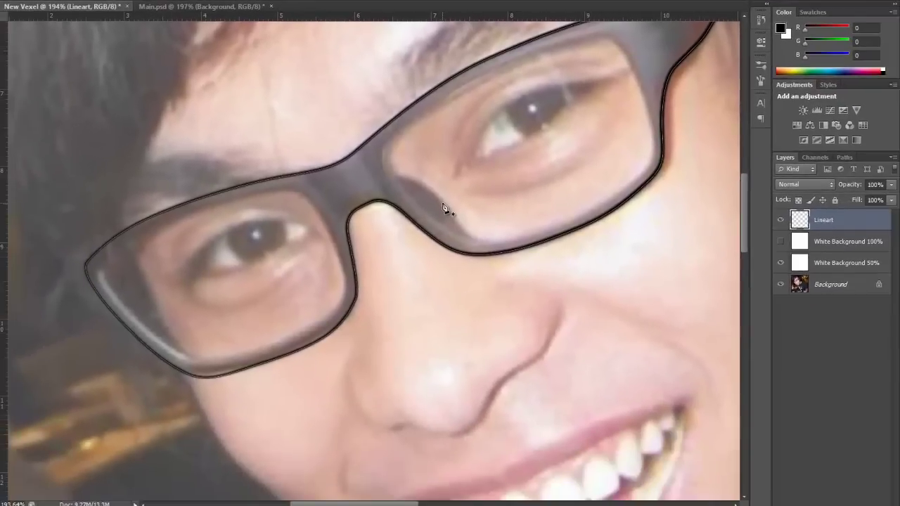
key(Return)
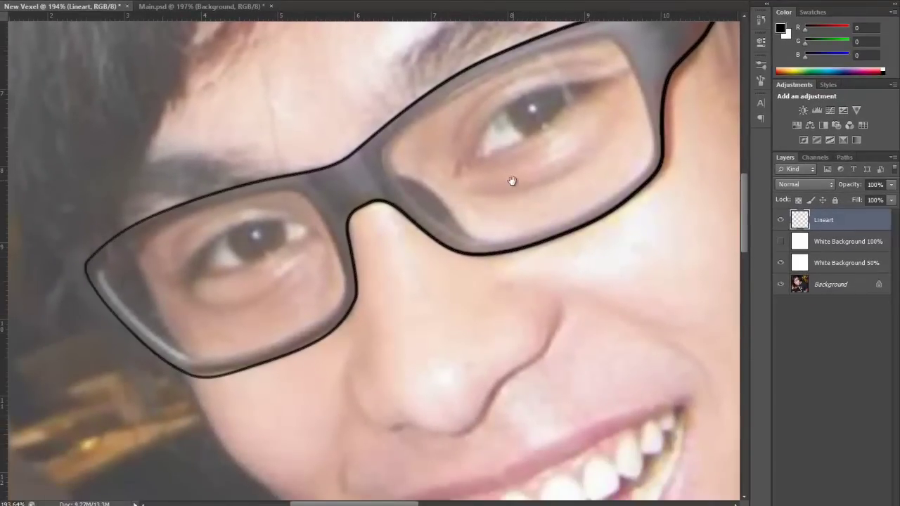
Step: Show the White Background 100% layer to view the stroked glasses outline on plain white
drag(513, 181, 460, 194)
scroll(559, 232, down, 6)
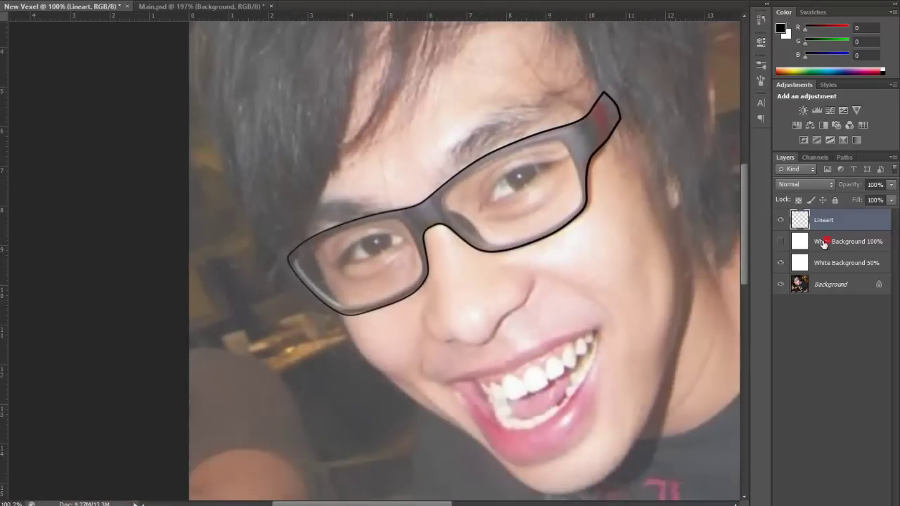
click(789, 244)
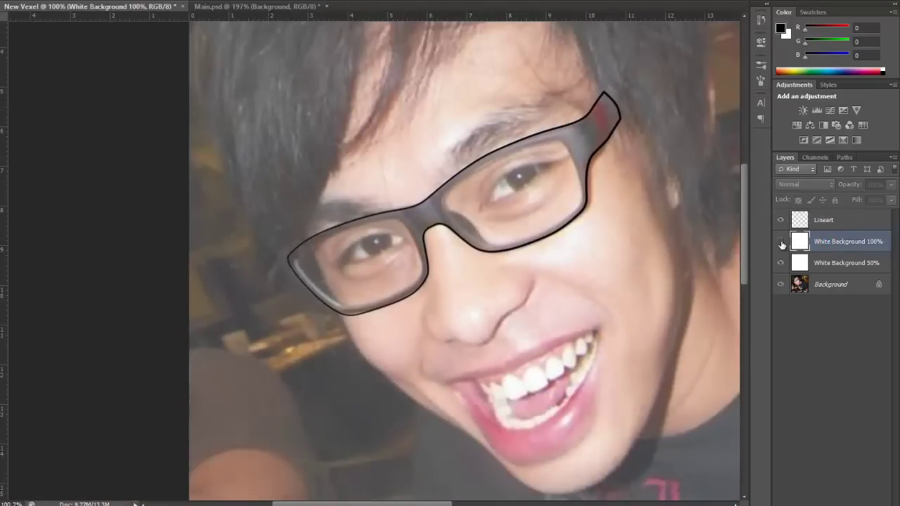
click(781, 242)
scroll(567, 265, down, 4)
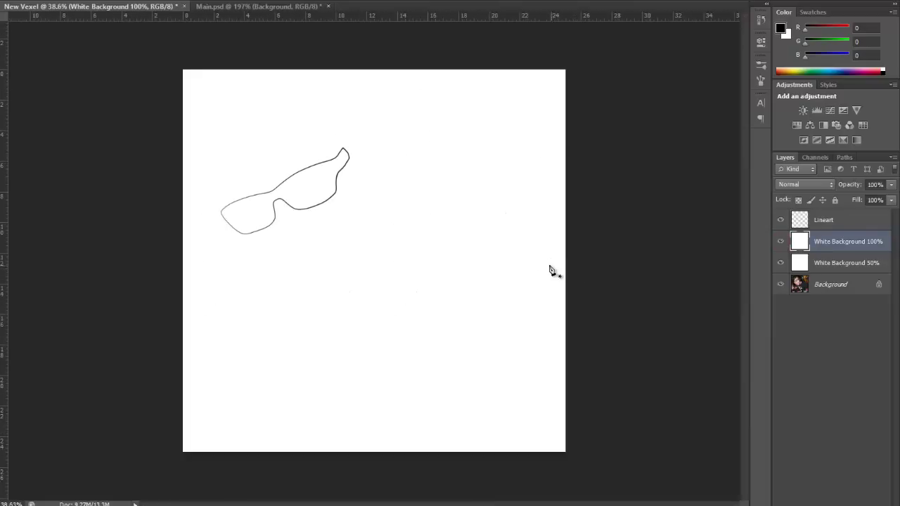
Step: Hide the White Background 100% layer and trace the upper eyelid of the photo's left-hand eye with a curved path
click(782, 243)
scroll(288, 187, up, 5)
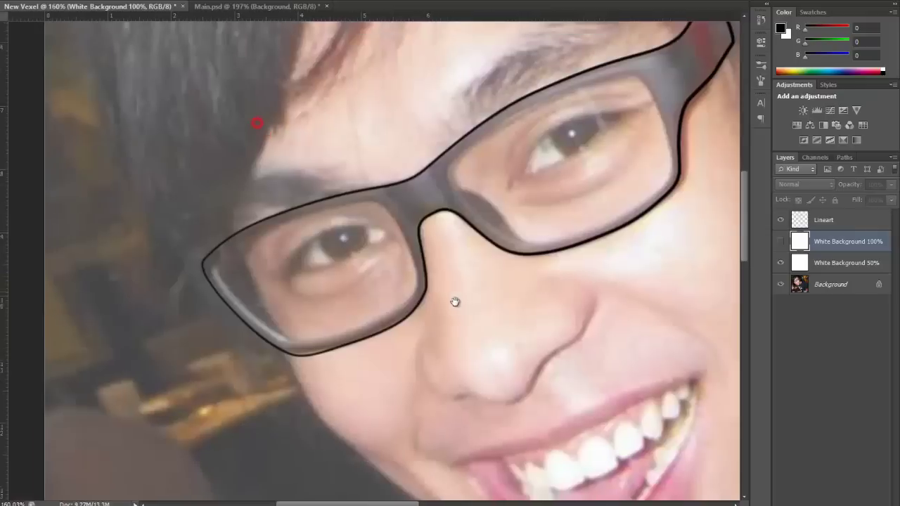
drag(465, 287, 432, 271)
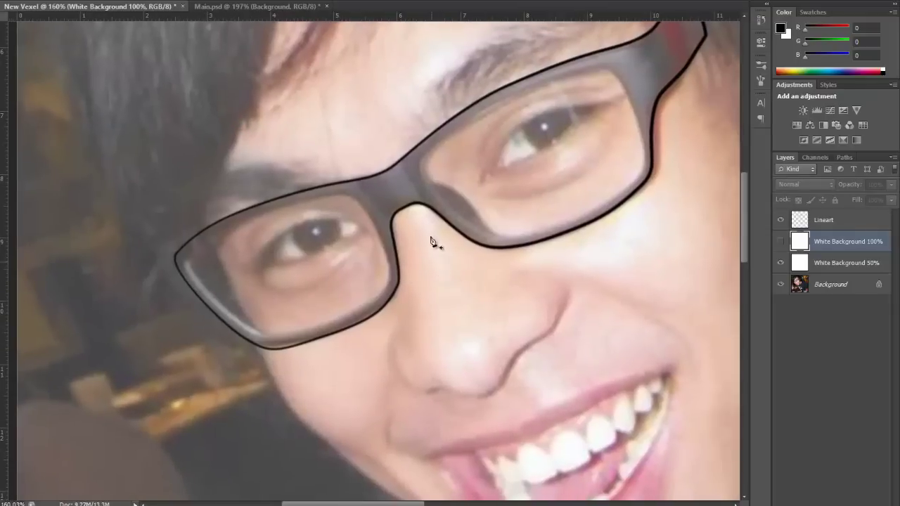
scroll(198, 251, up, 3)
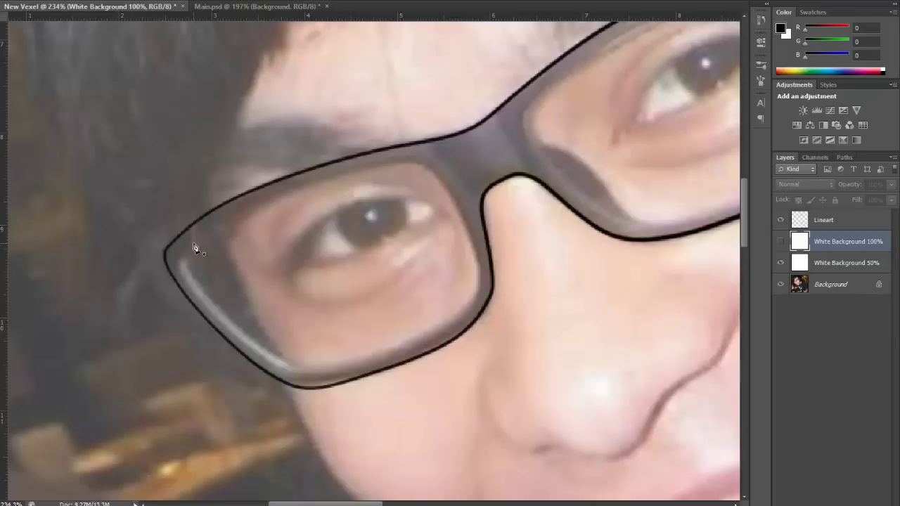
drag(378, 205, 292, 223)
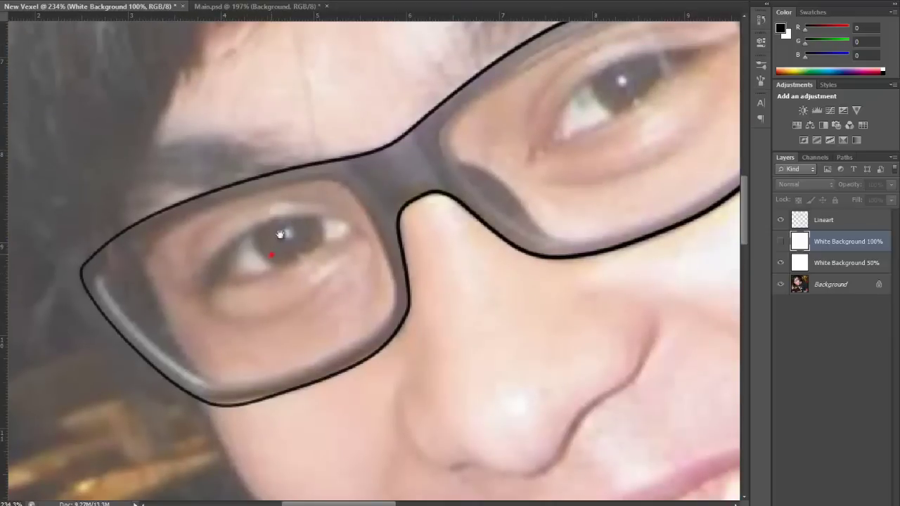
scroll(280, 234, down, 1)
scroll(280, 234, left, 1)
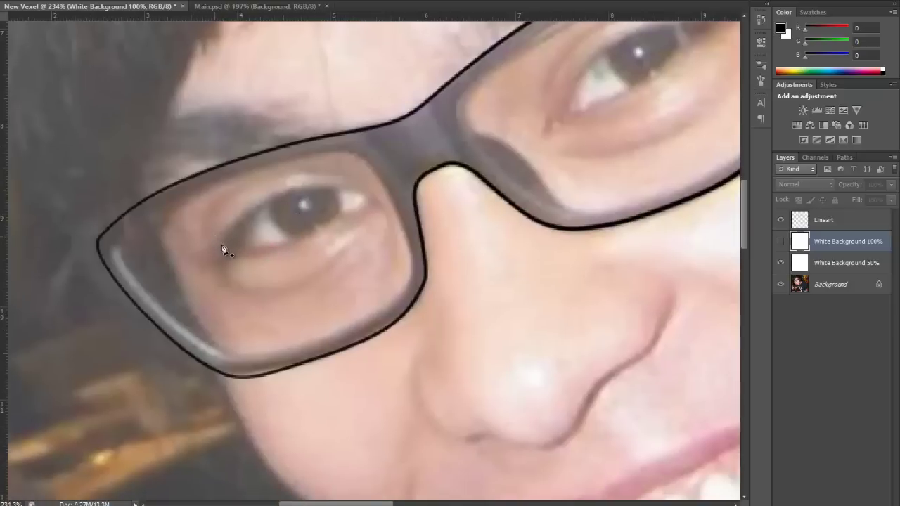
scroll(222, 250, up, 1)
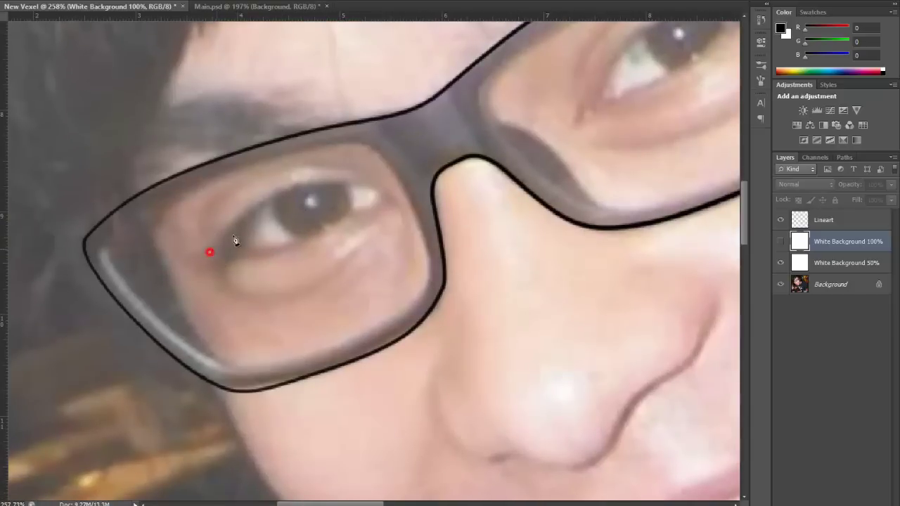
click(385, 196)
drag(246, 202, 232, 202)
Step: Stroke the left-hand eyelid path on the Lineart layer with the Brush and Simulate Pressure enabled, and clear the path from view
right_click(291, 229)
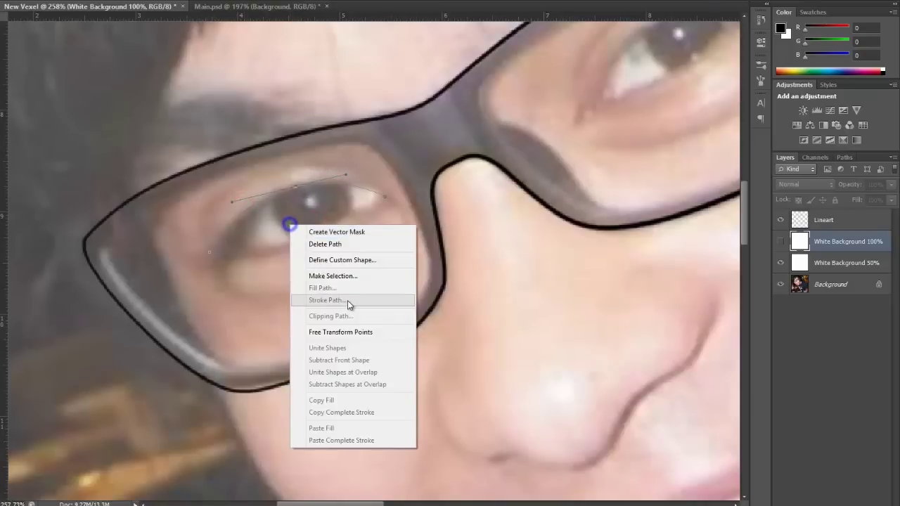
click(806, 224)
click(805, 223)
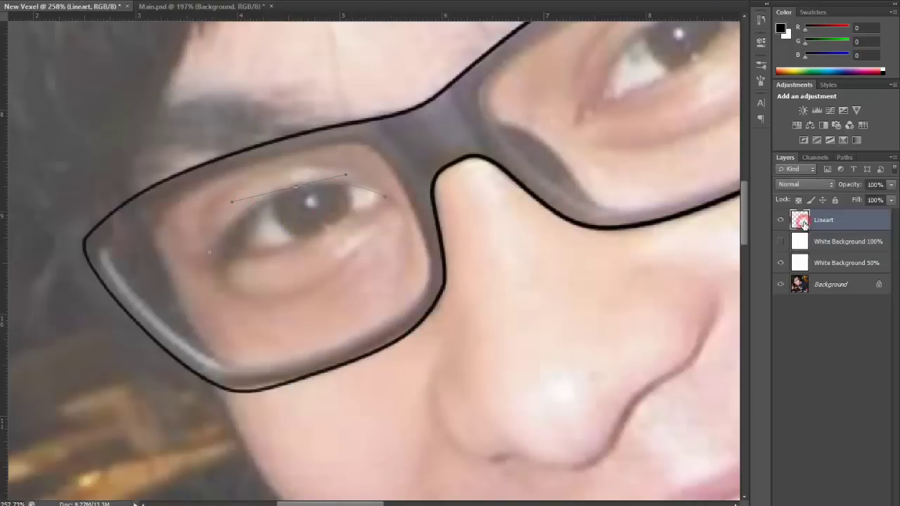
right_click(324, 218)
click(368, 288)
click(517, 157)
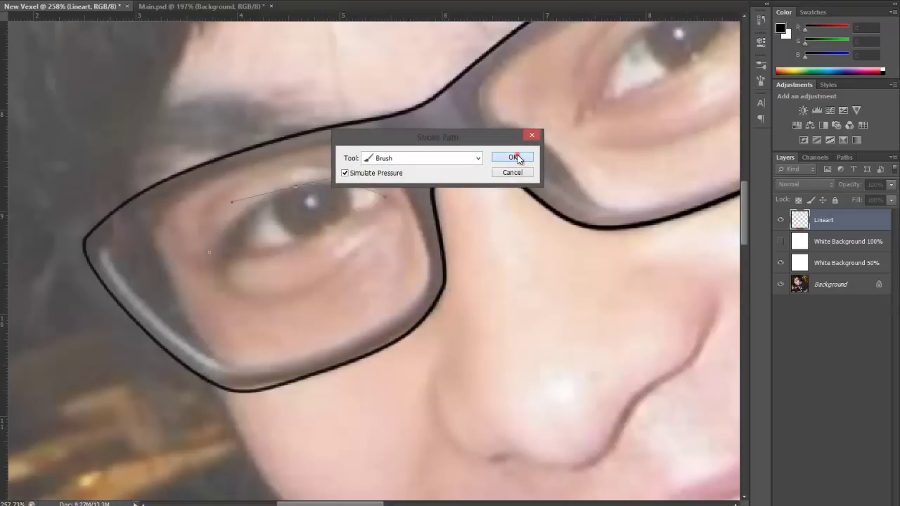
key(Return)
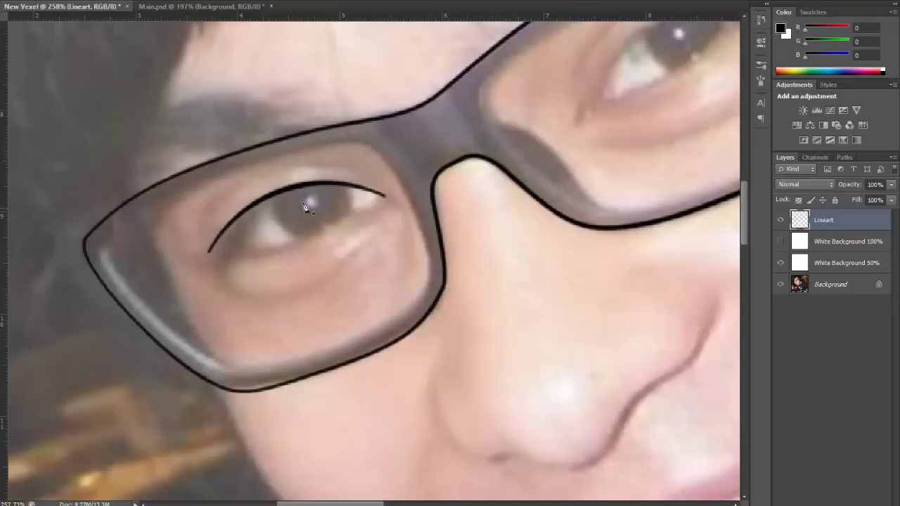
Step: Trace the upper eyelid of the right-hand eye with a curved path from its inner to its outer corner
drag(440, 145, 359, 171)
mouse_move(532, 83)
mouse_down()
mouse_move(414, 219)
mouse_move(431, 210)
mouse_up()
click(373, 274)
mouse_move(557, 160)
mouse_down()
mouse_move(496, 190)
mouse_move(489, 207)
mouse_up()
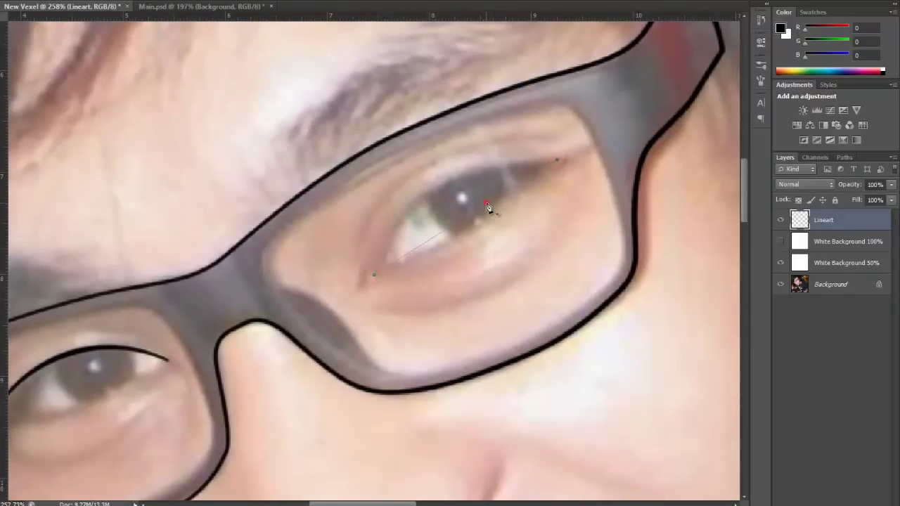
click(529, 161)
drag(529, 161, 531, 165)
drag(441, 190, 439, 186)
Step: Stroke the right-hand eyelid path with the Brush and Simulate Pressure enabled, and clear the path
right_click(457, 224)
click(513, 299)
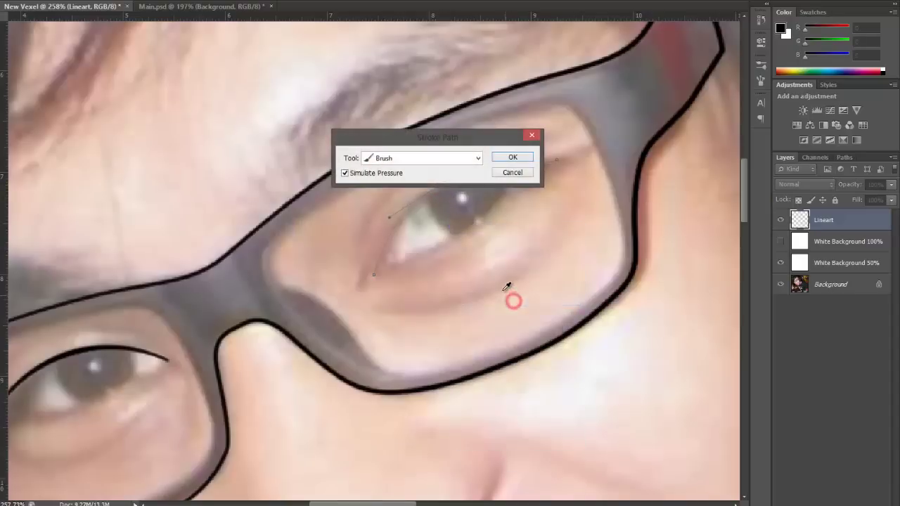
key(Return)
Step: Trace the visible edge of the left-hand iris with a path that starts and ends on the upper eyelid line
mouse_move(356, 319)
mouse_down()
mouse_move(437, 220)
mouse_move(513, 161)
mouse_up()
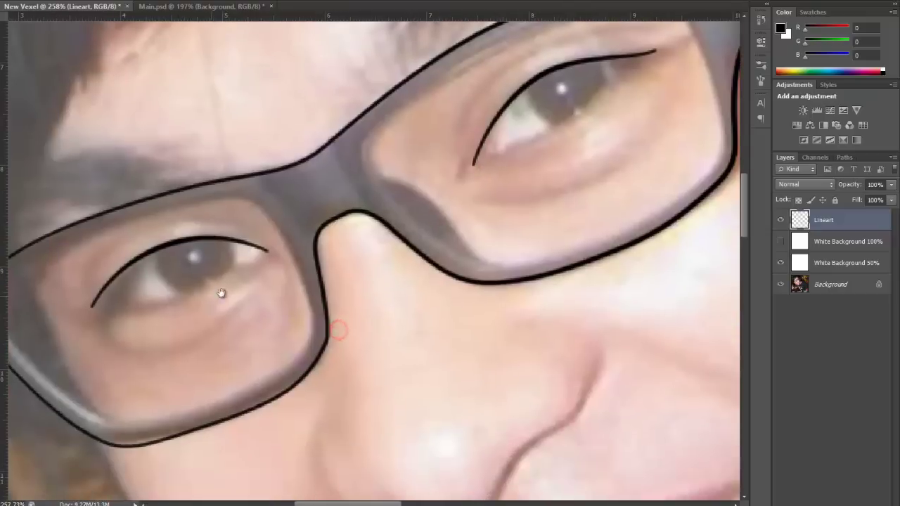
drag(223, 294, 260, 262)
click(225, 206)
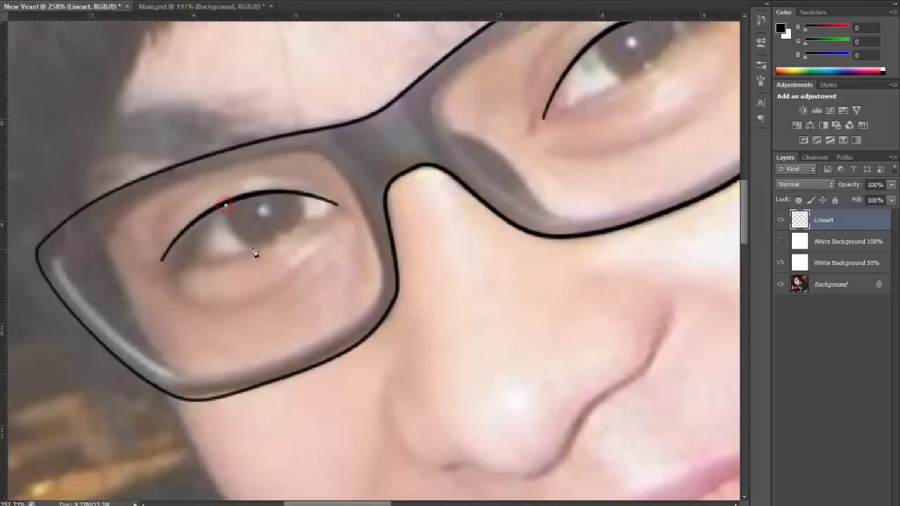
click(255, 247)
drag(242, 229, 235, 235)
drag(303, 224, 279, 234)
mouse_move(295, 193)
mouse_down()
mouse_move(302, 214)
mouse_move(301, 203)
mouse_up()
Step: Stroke the left-hand iris path with the Brush and clear the path from view
right_click(339, 244)
click(395, 324)
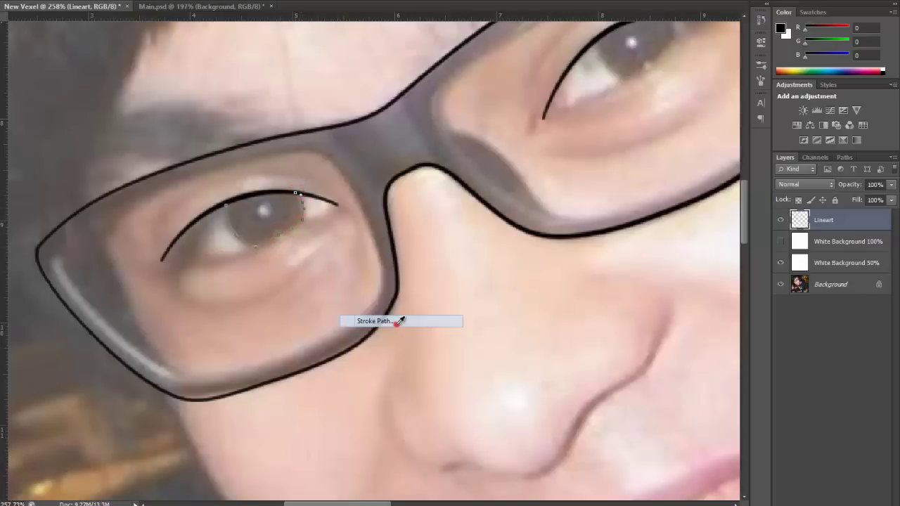
key(Return)
key(Return)
Step: Trace the visible edge of the right-hand iris with a path that starts and ends on the upper eyelid line
drag(647, 122, 351, 256)
click(304, 172)
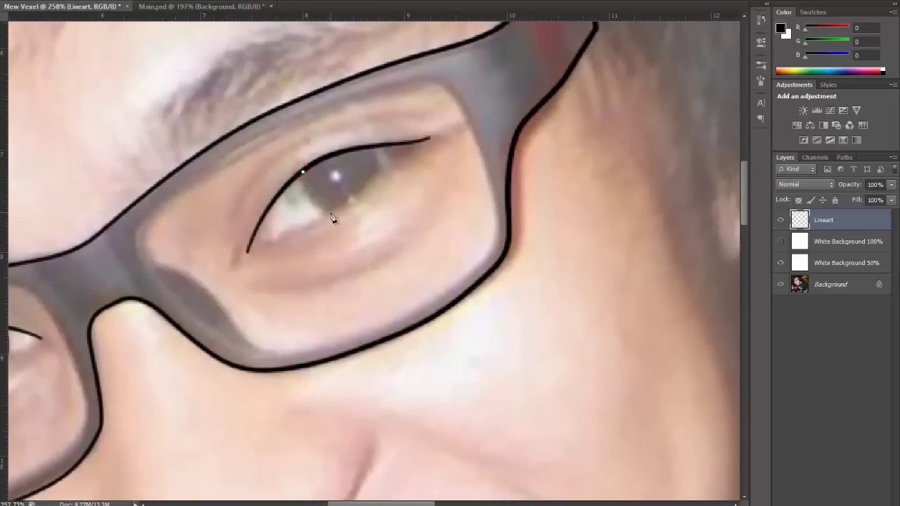
click(331, 213)
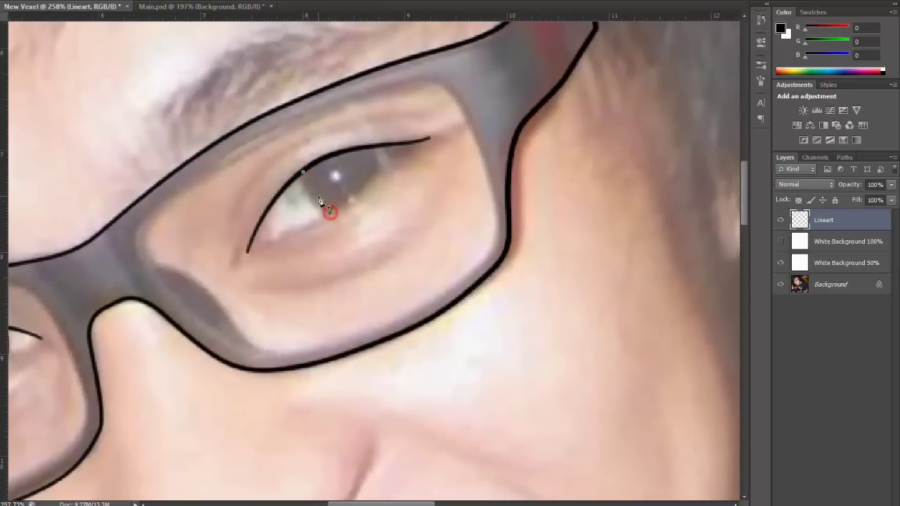
click(380, 171)
drag(353, 191, 354, 194)
drag(373, 152, 374, 167)
click(370, 147)
Step: Stroke the right-hand iris path with the Brush and clear the path from view
right_click(390, 195)
click(438, 267)
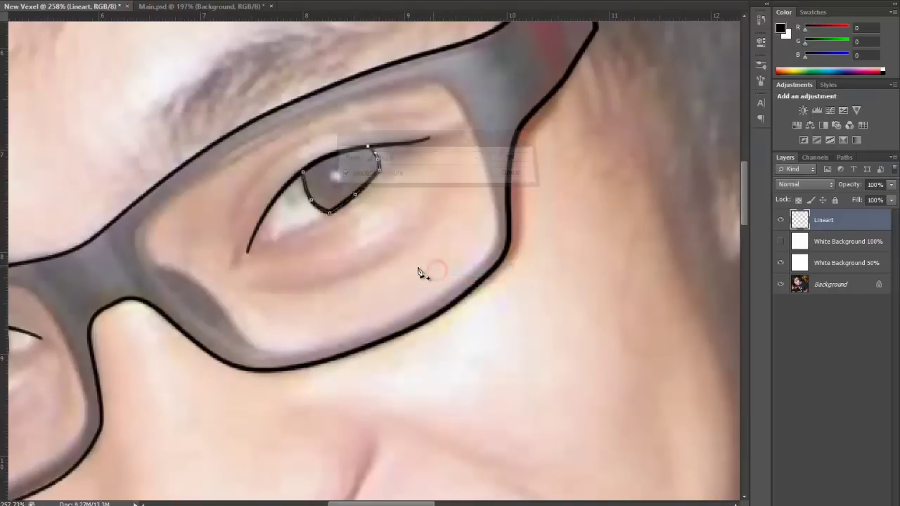
key(Return)
Step: Draw a short lower eyelid line extending inward below the left-hand iris and stroke it with the Brush
drag(255, 303, 502, 211)
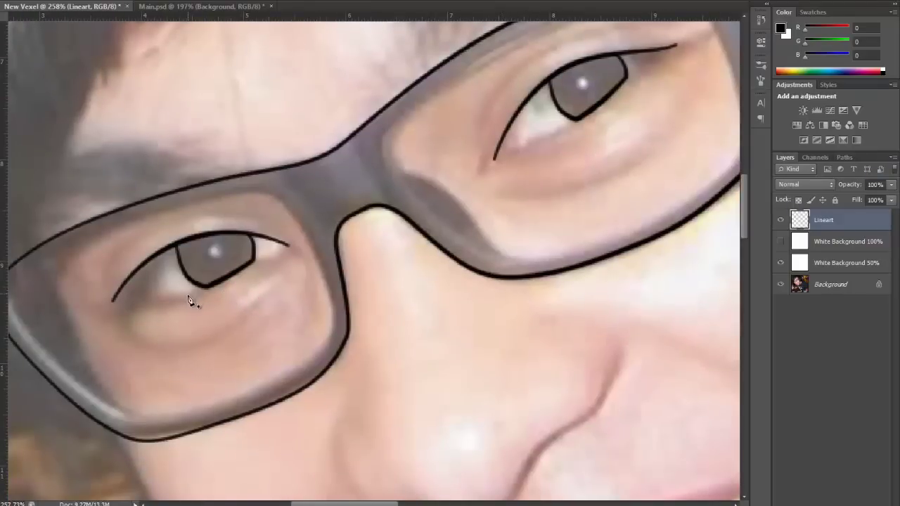
click(187, 295)
click(229, 275)
right_click(289, 267)
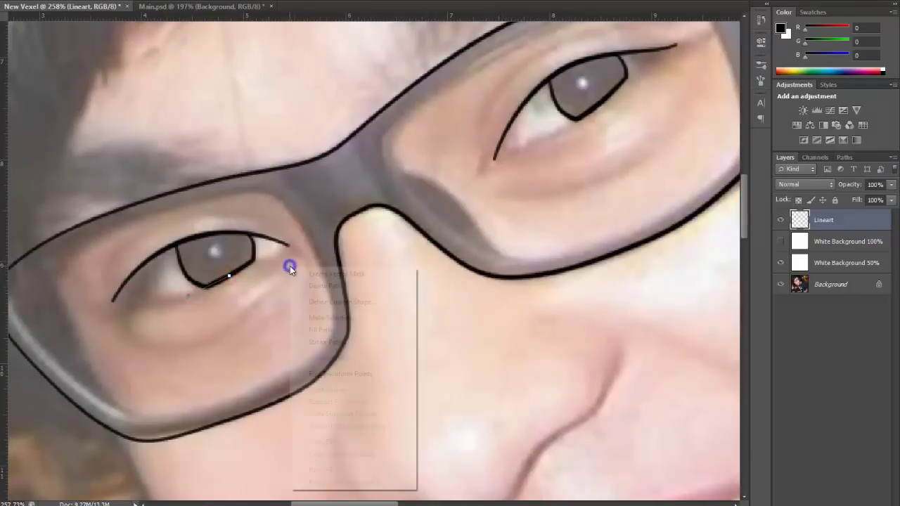
click(341, 342)
key(Return)
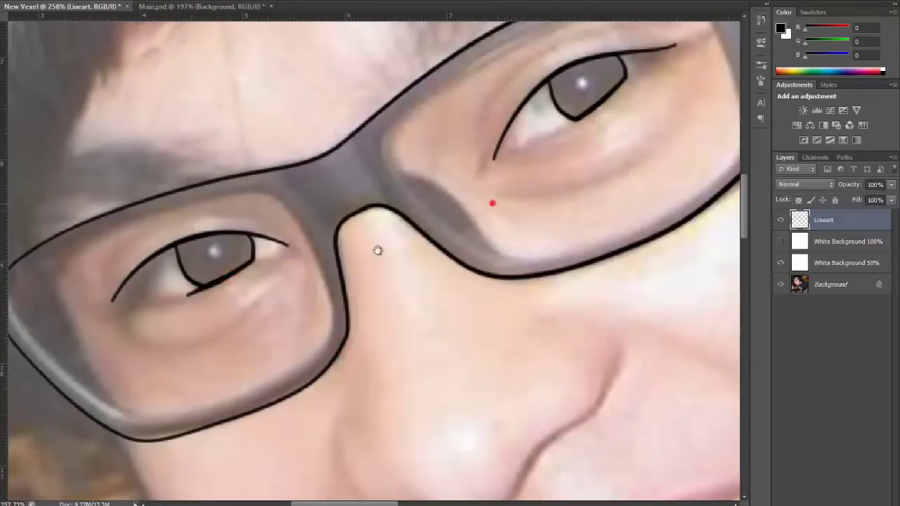
Step: Draw a short lower eyelid line below the right-hand iris and stroke it with the Brush
drag(493, 203, 306, 285)
click(403, 197)
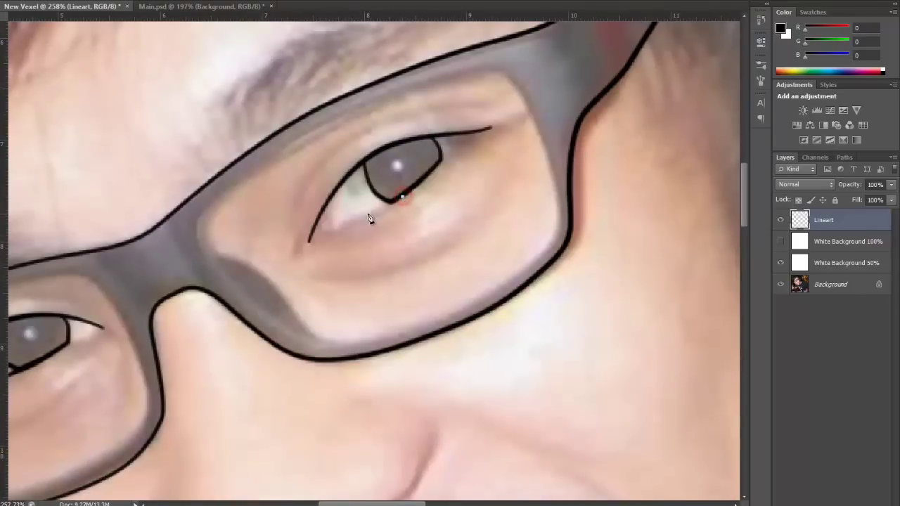
click(368, 215)
right_click(396, 209)
click(469, 288)
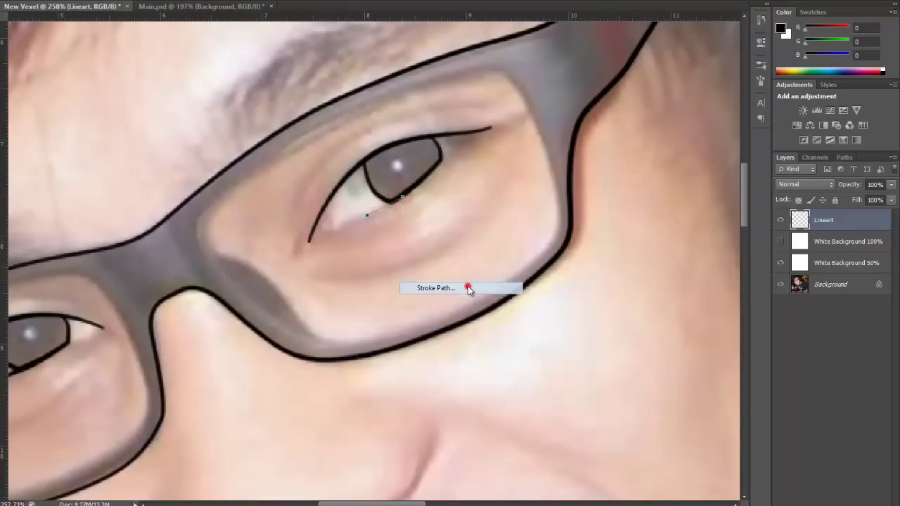
key(Return)
Step: Check the glasses and eye lines against plain white, and compare the photo with the Lineart layer hidden and shown
scroll(471, 290, down, 5)
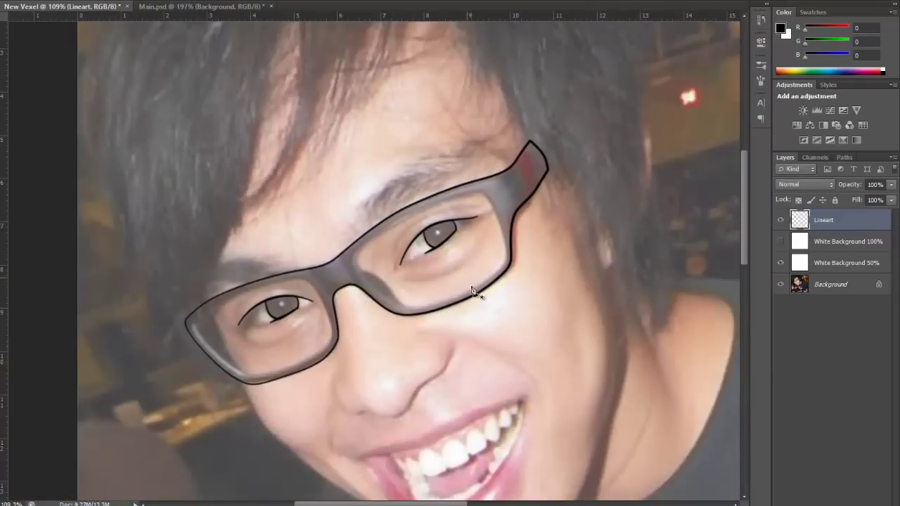
click(782, 242)
scroll(525, 298, down, 5)
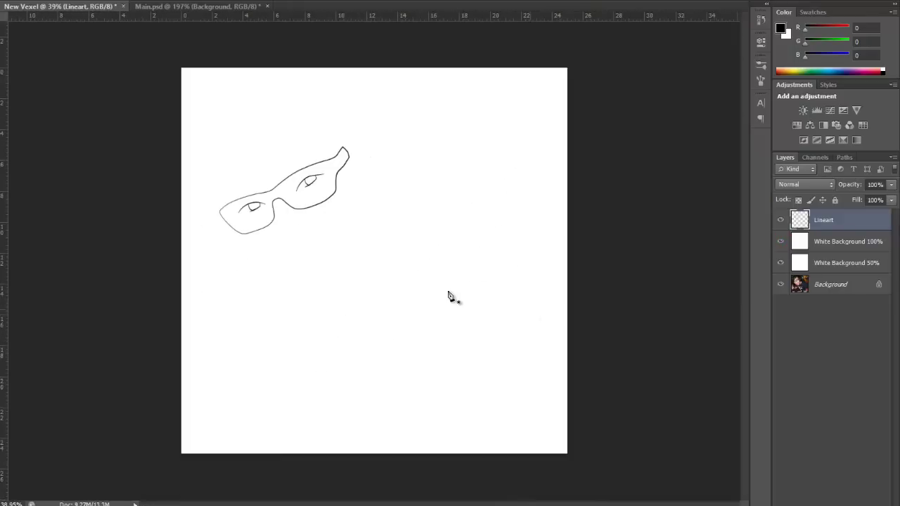
scroll(326, 273, up, 6)
drag(189, 113, 413, 307)
click(781, 241)
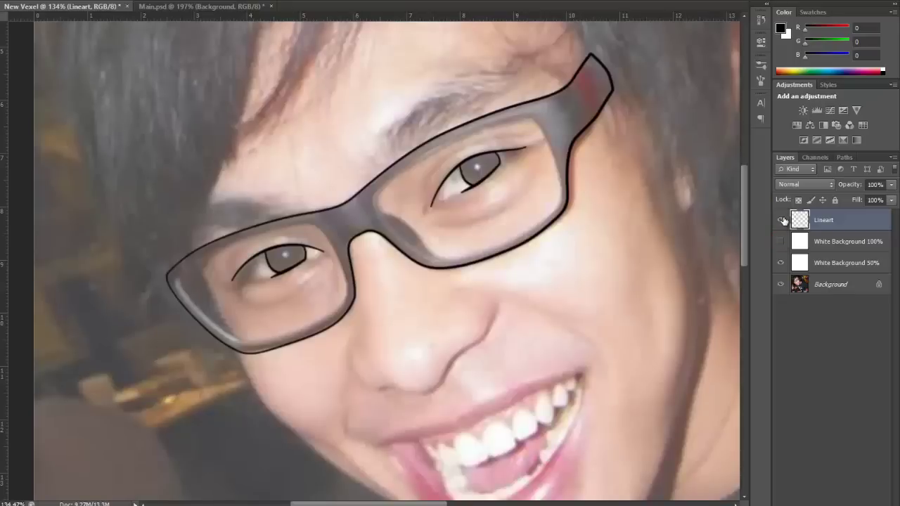
click(782, 220)
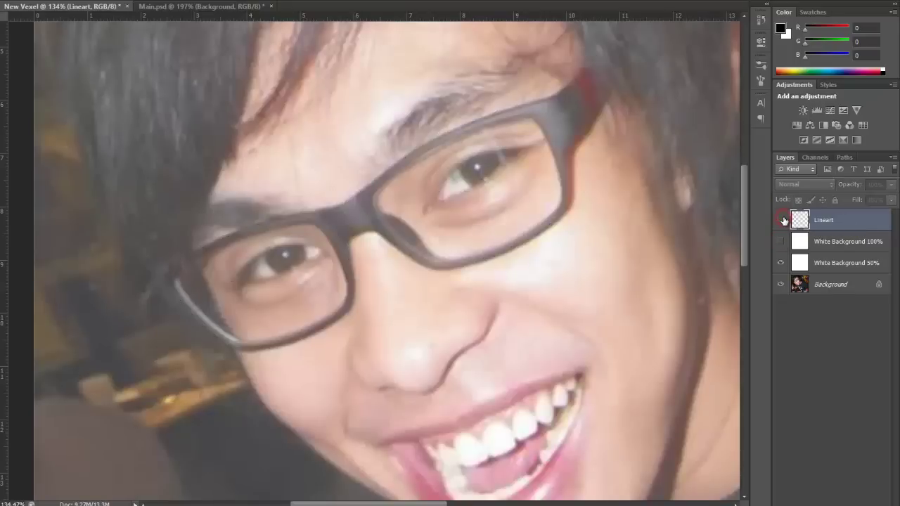
click(782, 220)
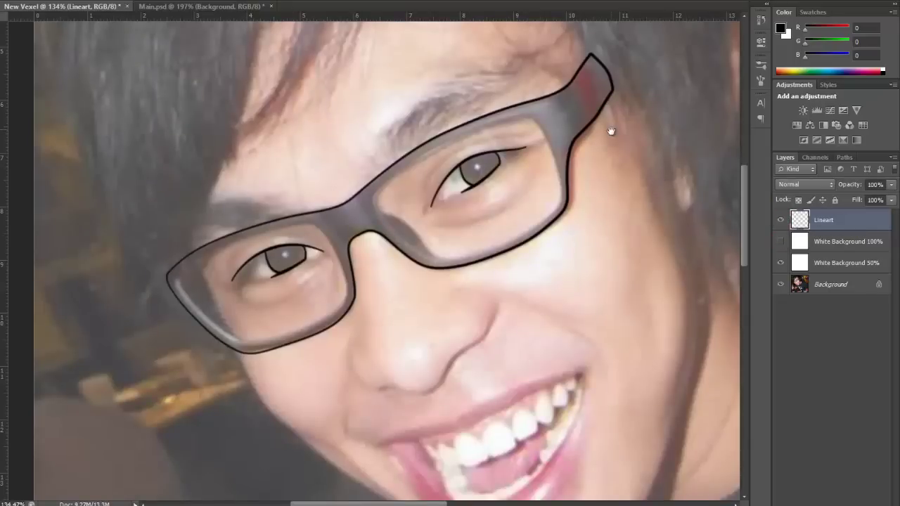
Step: Trace a curved dividing line across the glasses' temple arm near the red section and stroke it with the Brush
drag(611, 131, 568, 180)
scroll(563, 181, up, 4)
drag(540, 143, 504, 155)
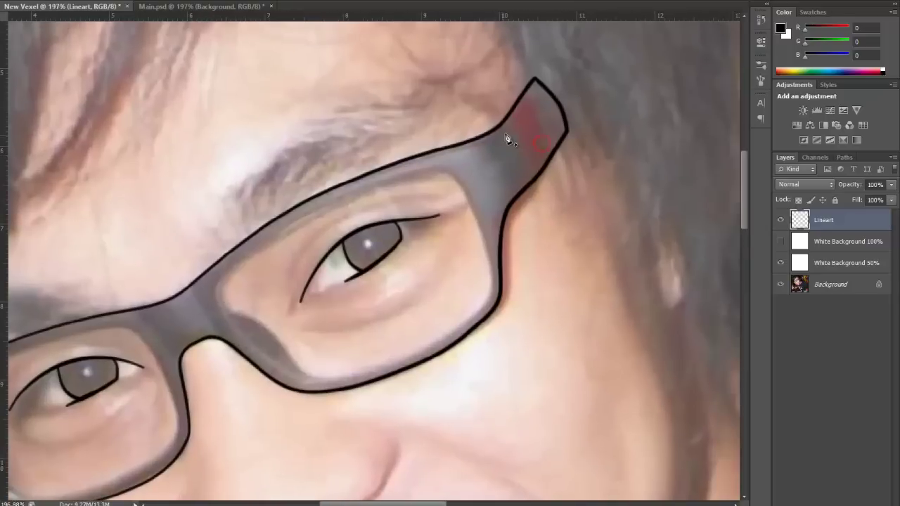
click(499, 128)
right_click(558, 180)
click(595, 257)
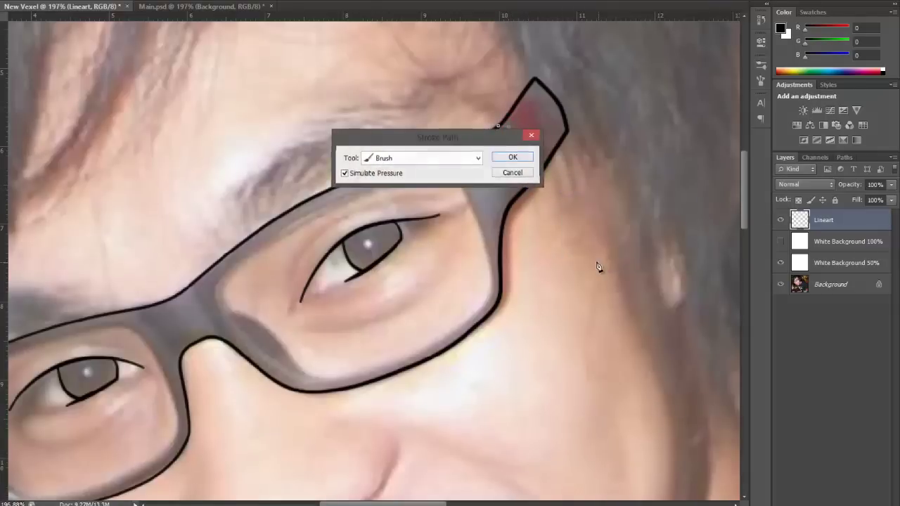
key(Return)
Step: Examine the traced glasses and eyes, and switch to Main.psd to study how the finished vexel renders the nose and mouth
drag(444, 275, 512, 186)
drag(498, 155, 490, 194)
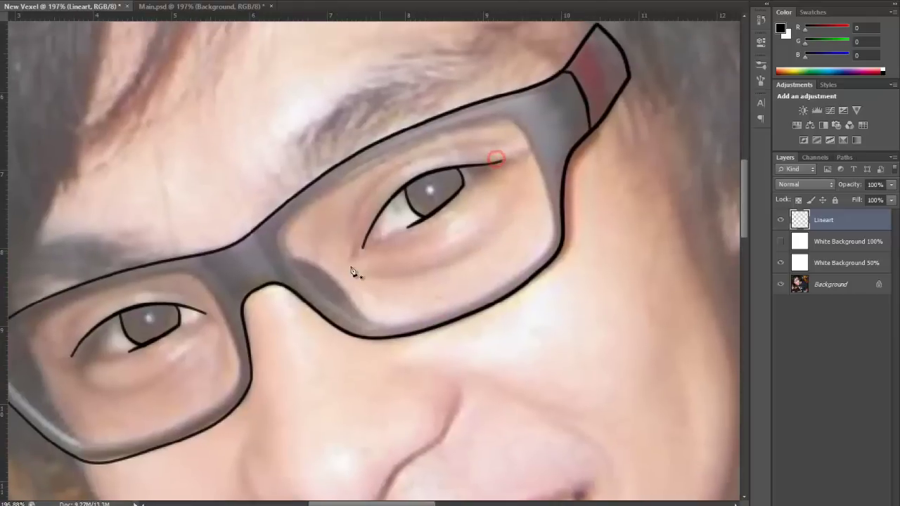
drag(234, 310, 427, 177)
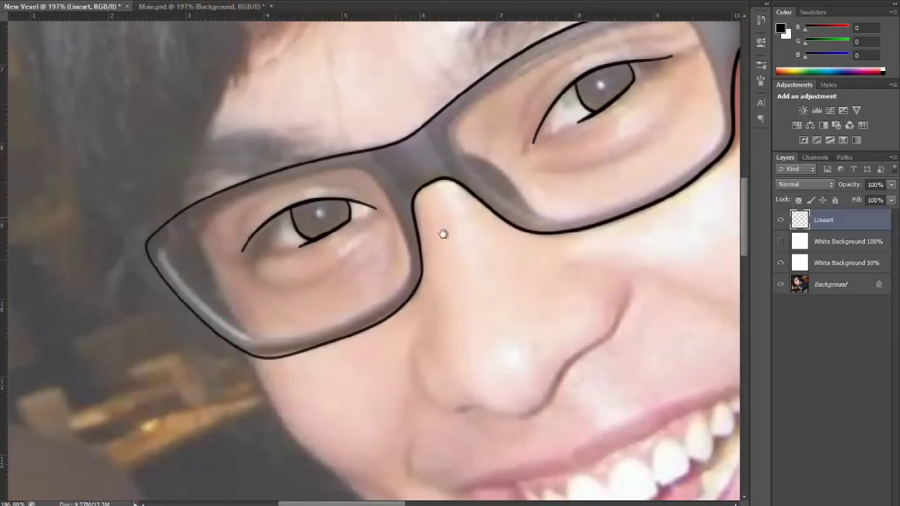
drag(500, 235, 303, 181)
drag(343, 217, 412, 280)
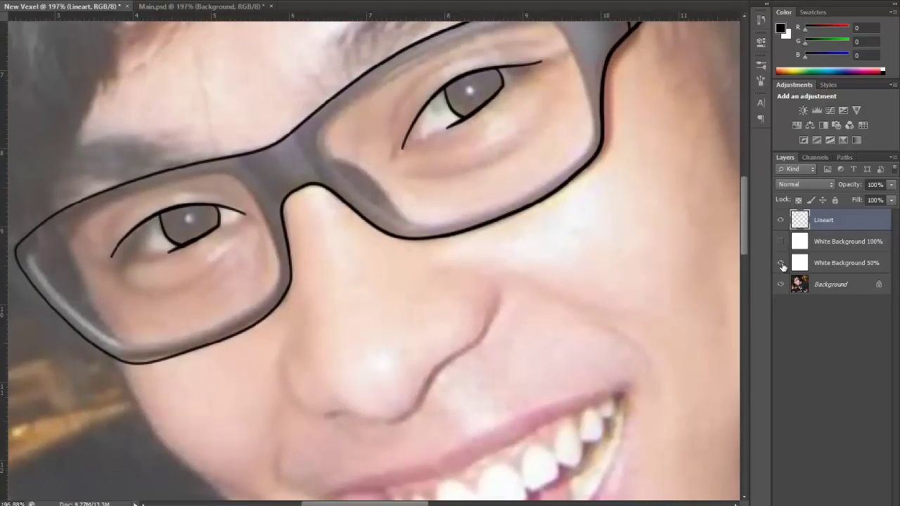
drag(500, 259, 450, 195)
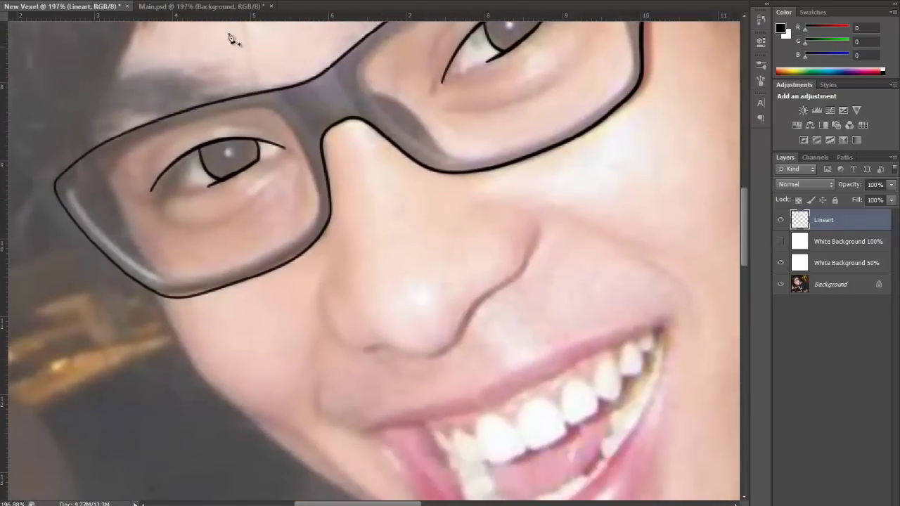
click(247, 7)
drag(321, 340, 443, 6)
drag(241, 229, 277, 235)
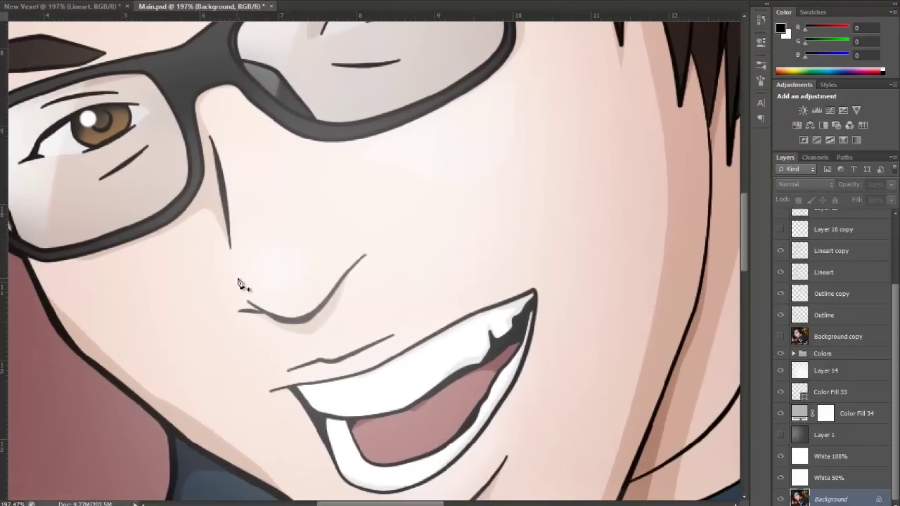
Step: Return to the New Vexel document, trace a slim line down the side of the nose bridge, and stroke it with the Brush
drag(270, 218, 399, 278)
scroll(399, 278, down, 5)
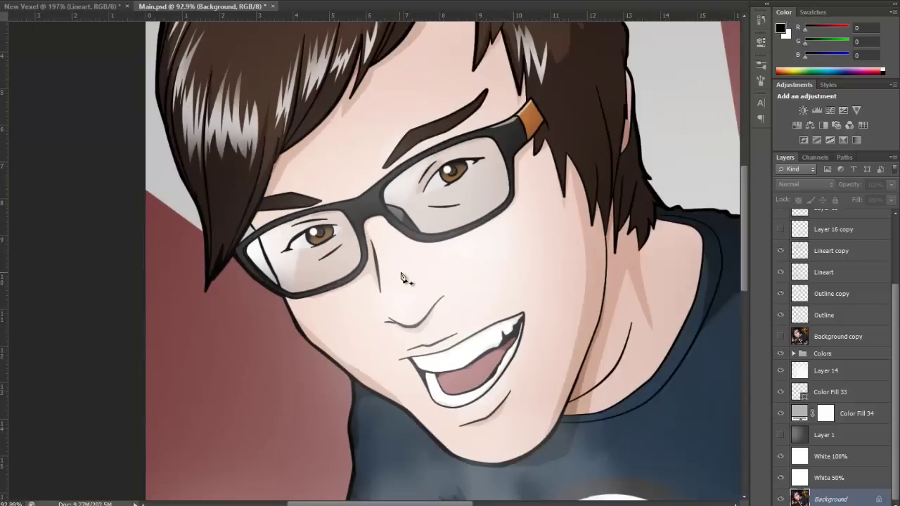
scroll(404, 277, up, 3)
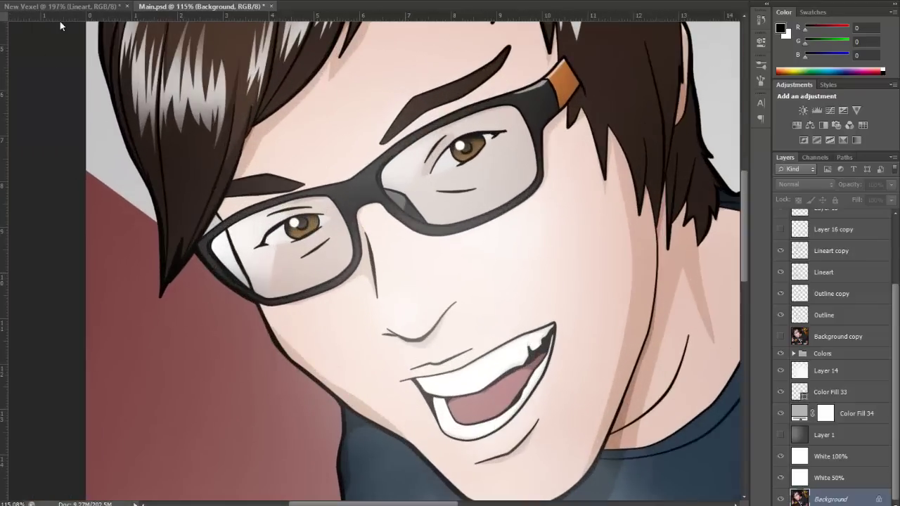
click(76, 5)
scroll(379, 234, up, 1)
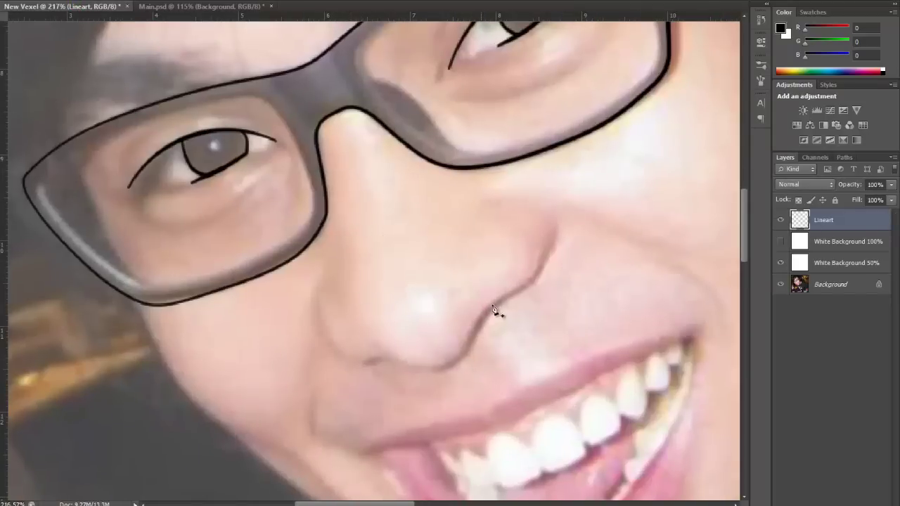
mouse_move(493, 309)
mouse_down()
mouse_move(466, 349)
mouse_move(443, 363)
mouse_up()
click(334, 150)
click(347, 264)
drag(342, 207, 344, 211)
right_click(372, 181)
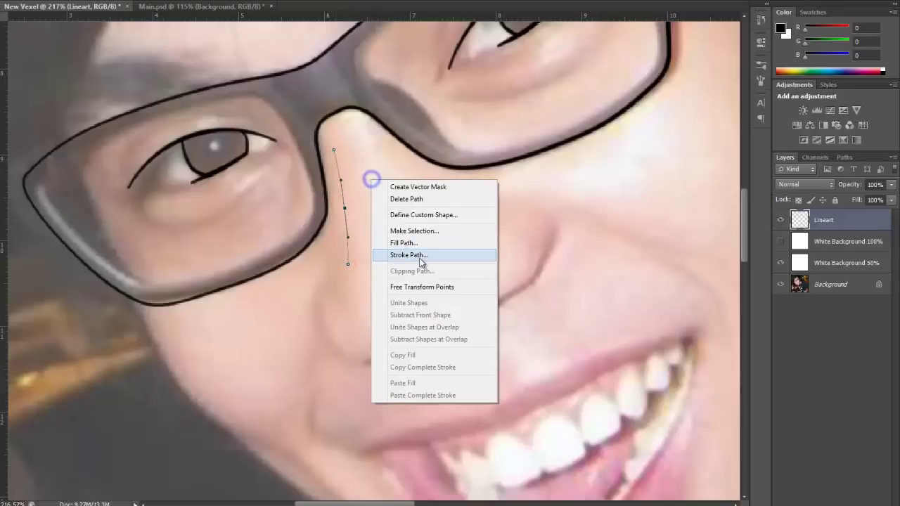
click(420, 260)
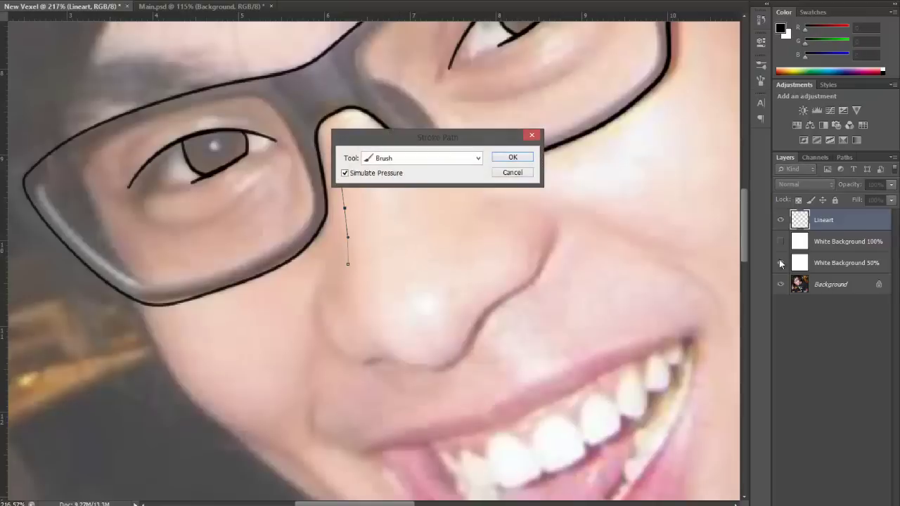
click(516, 159)
mouse_move(387, 328)
mouse_down()
mouse_move(368, 290)
mouse_move(419, 310)
mouse_up()
key(Return)
Step: Trace the curved underside of the nose up along the right-hand nostril and stroke the path with the Brush
click(362, 277)
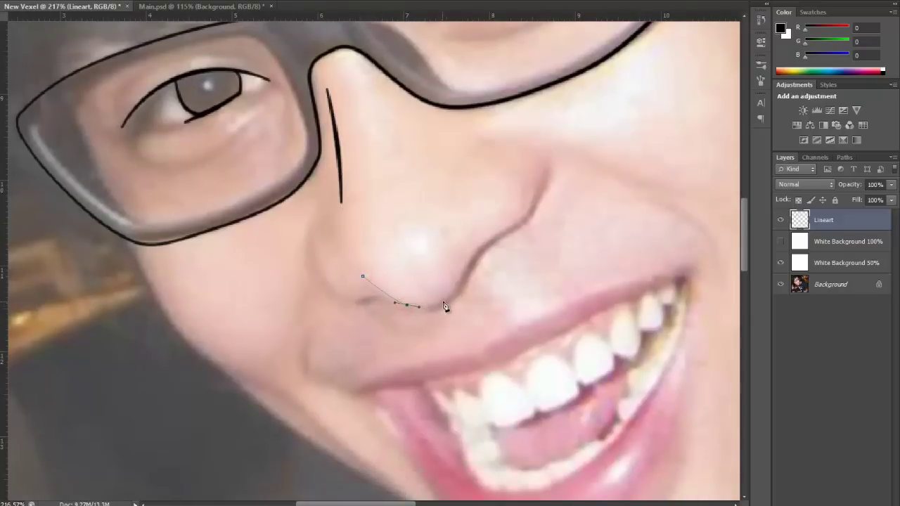
drag(468, 263, 506, 229)
right_click(502, 205)
click(532, 279)
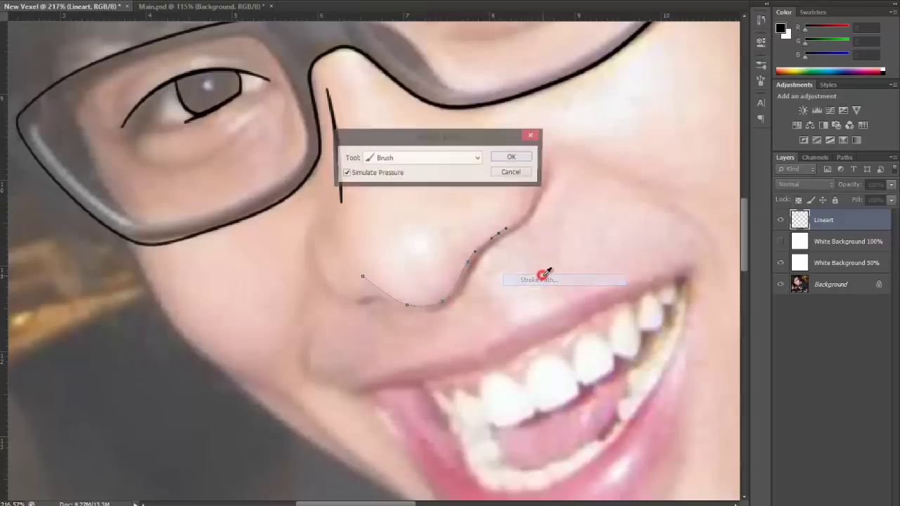
key(Return)
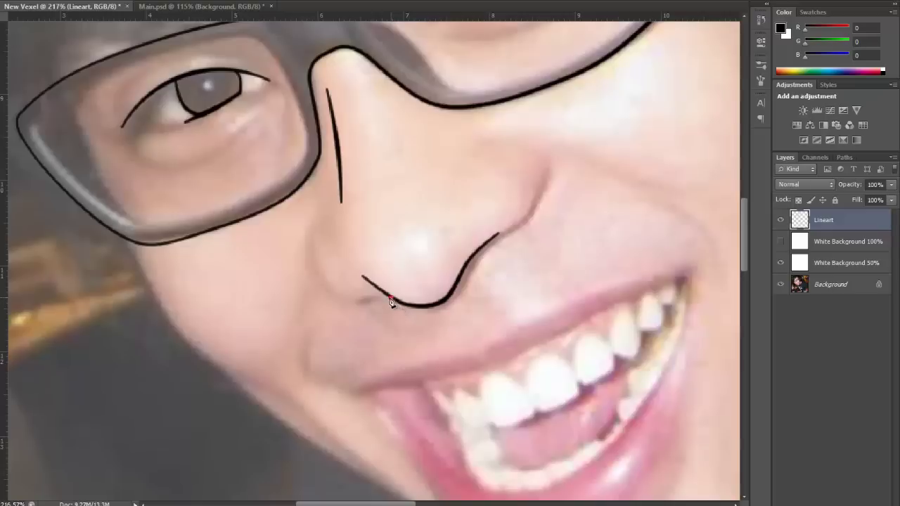
Step: Add a short line for the left-hand nostril, branching off the nose curve, and stroke it with the Brush
drag(392, 301, 356, 298)
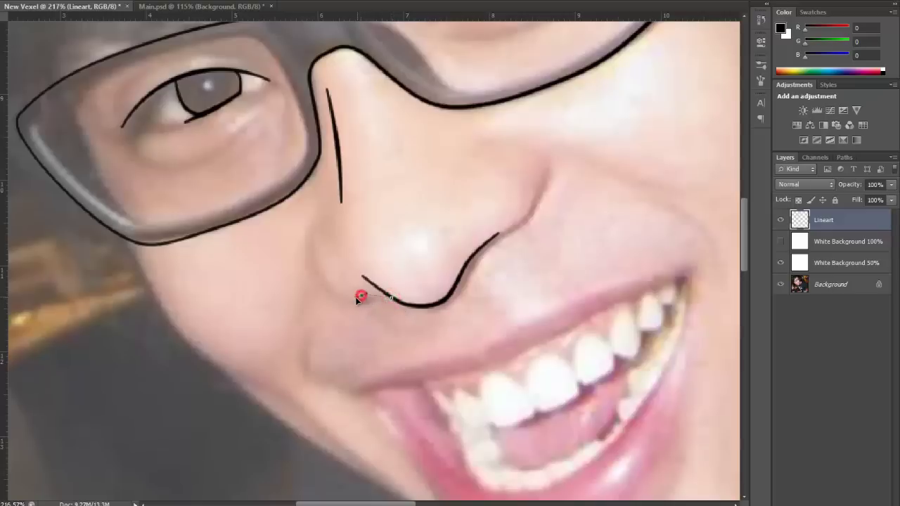
right_click(418, 217)
click(468, 289)
key(Return)
Step: Check the glasses, eye and nose lines against plain white and compare them with the finished vexel in Main.psd
scroll(477, 299, down, 6)
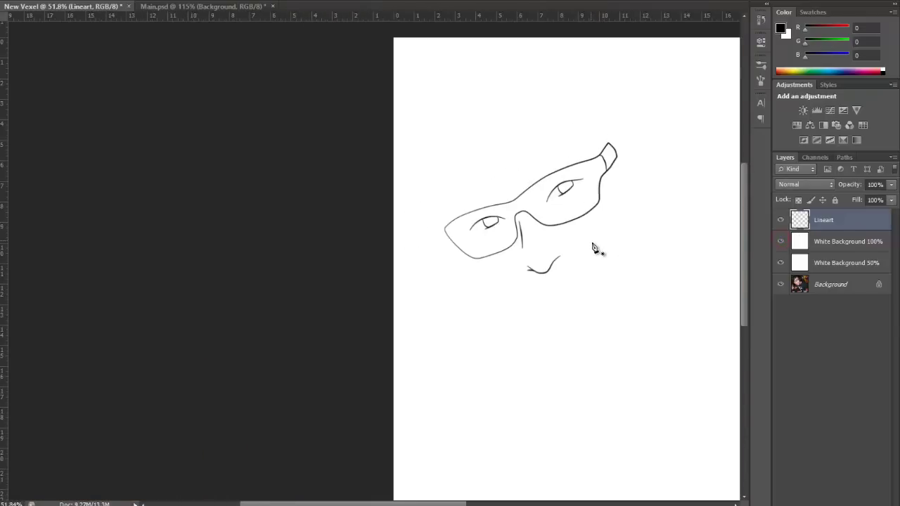
scroll(432, 283, down, 3)
click(195, 6)
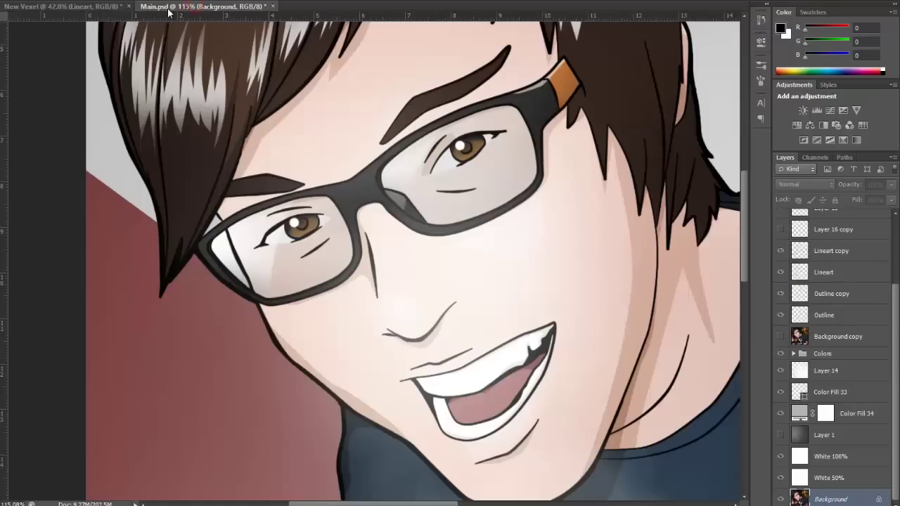
click(66, 6)
scroll(322, 210, up, 7)
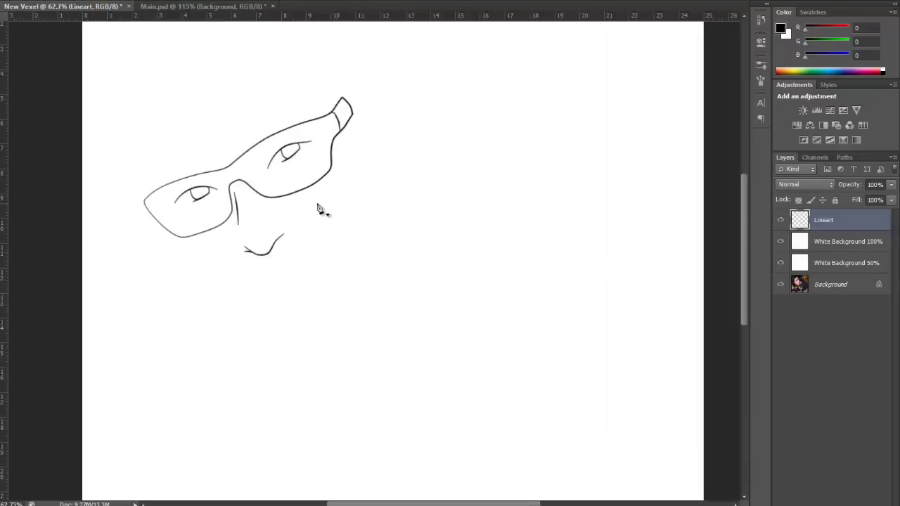
drag(189, 209, 311, 189)
drag(384, 209, 490, 334)
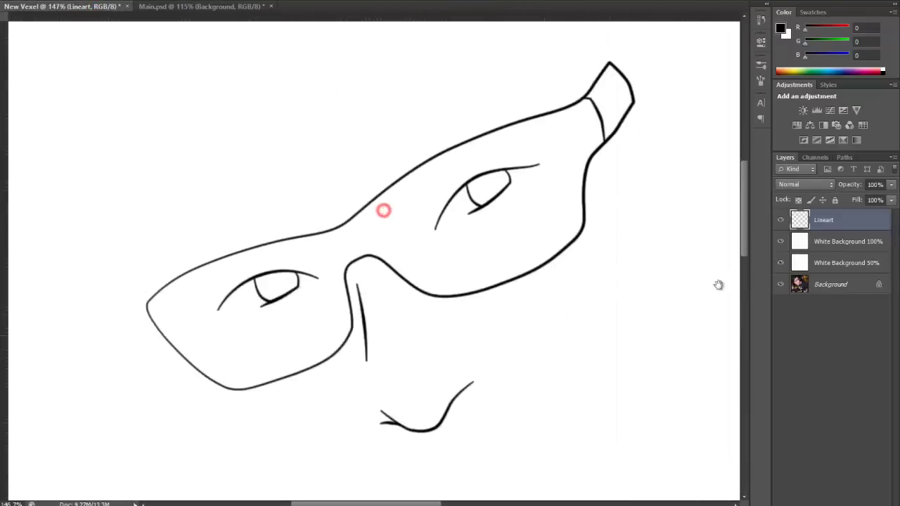
drag(677, 320, 633, 286)
click(782, 241)
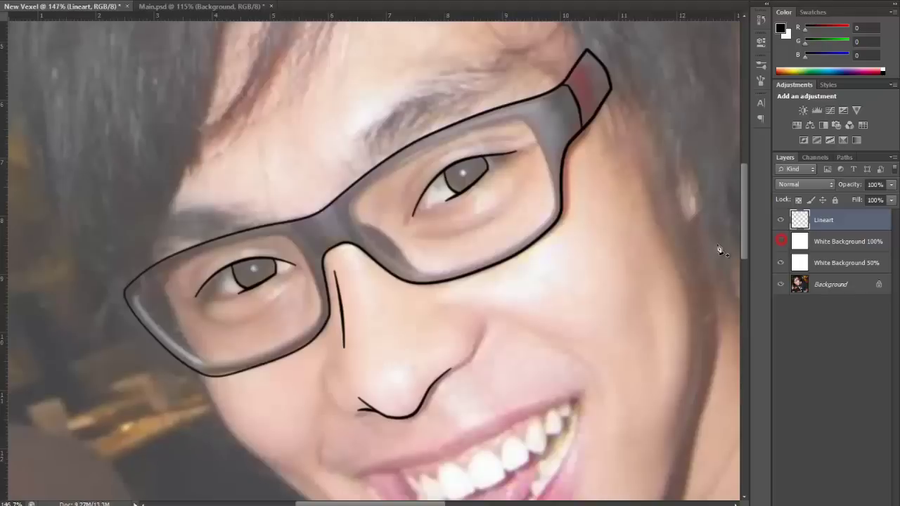
Step: Consult the mouth in Main.psd, then trace a Pen path in New Vexel under the upper lip from corner to corner
scroll(261, 317, up, 3)
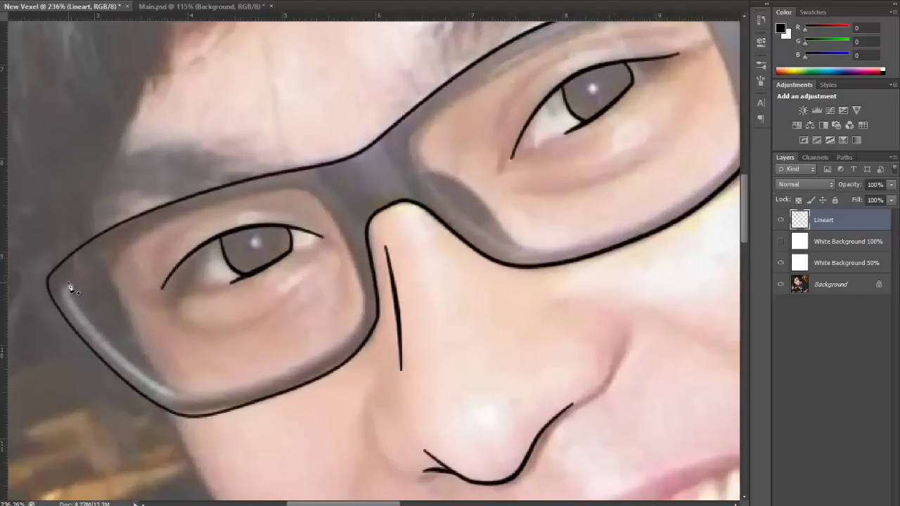
drag(430, 347, 299, 131)
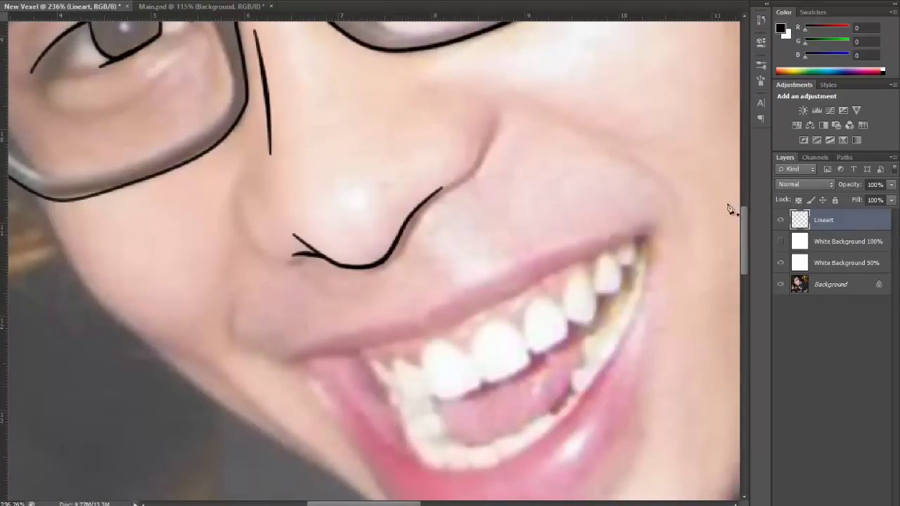
click(202, 6)
drag(475, 351, 361, 304)
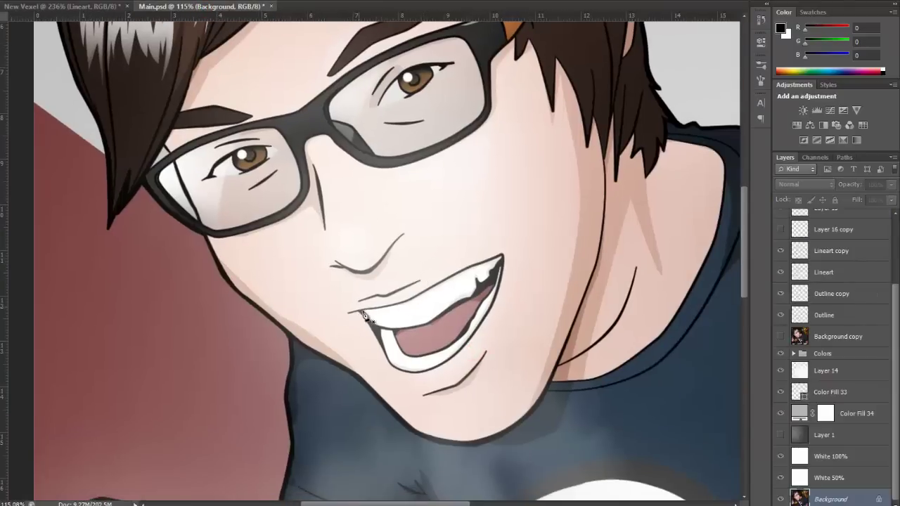
click(82, 8)
drag(442, 256, 277, 151)
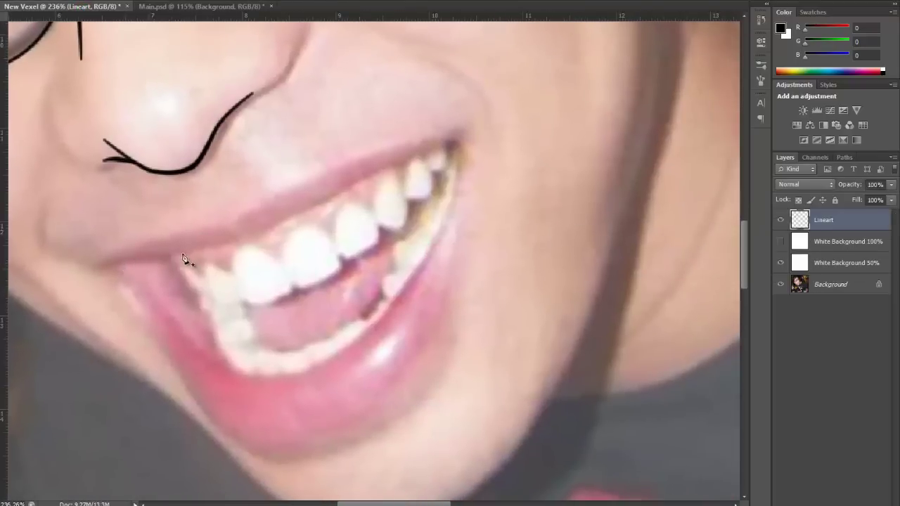
click(130, 262)
drag(258, 236, 270, 230)
click(386, 167)
click(436, 145)
click(457, 141)
Step: Continue the mouth path down and around the outer edge of the lower teeth, back up towards the upper lip
drag(446, 230, 447, 232)
drag(351, 347, 316, 368)
drag(250, 336, 339, 333)
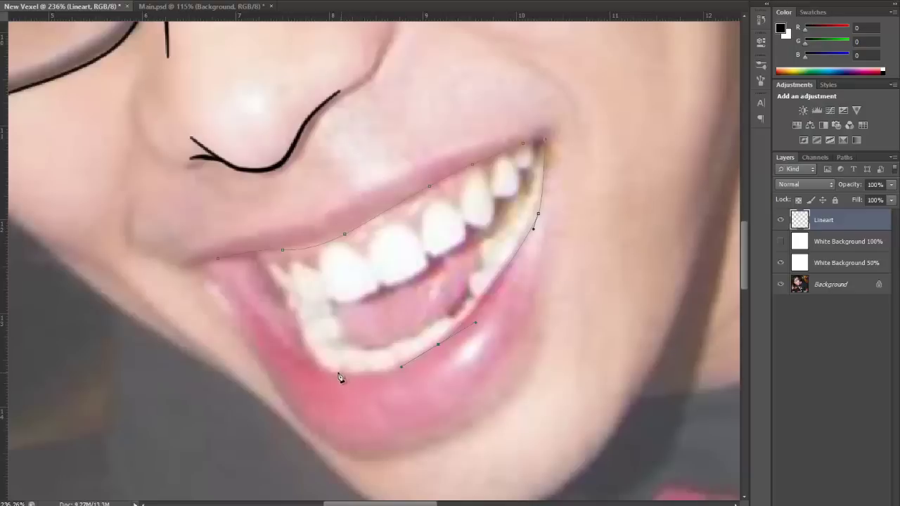
drag(338, 371, 311, 360)
drag(286, 301, 286, 295)
drag(256, 263, 250, 258)
click(246, 254)
Step: End the mouth path exactly on the upper lip line and stroke it with the Brush
scroll(254, 262, up, 3)
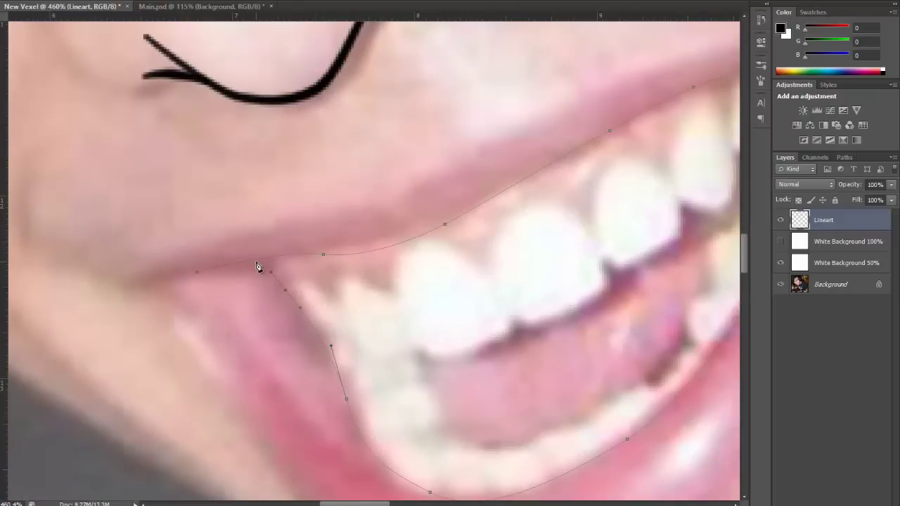
scroll(258, 271, up, 2)
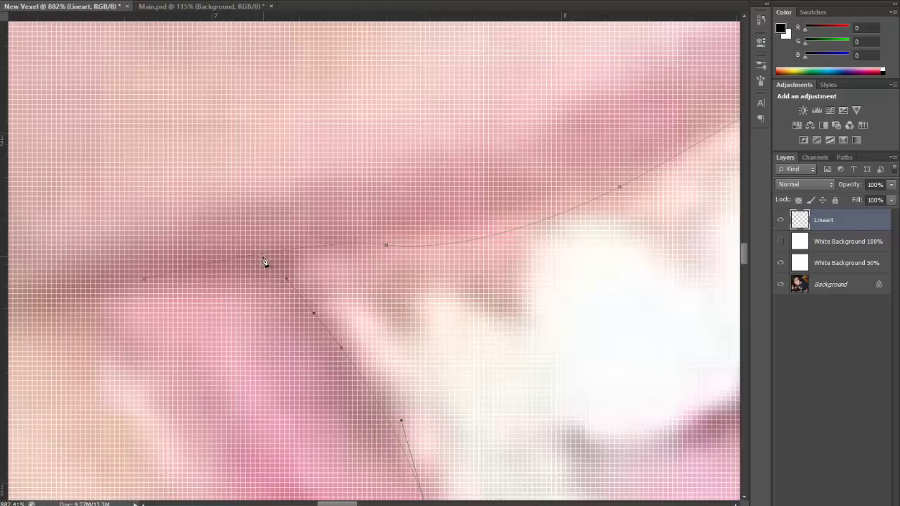
drag(260, 257, 255, 250)
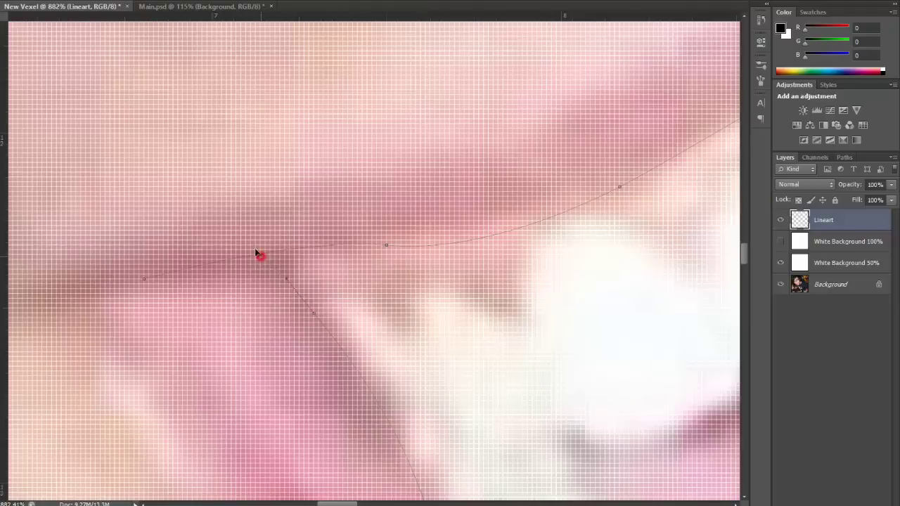
right_click(275, 208)
click(329, 285)
click(514, 156)
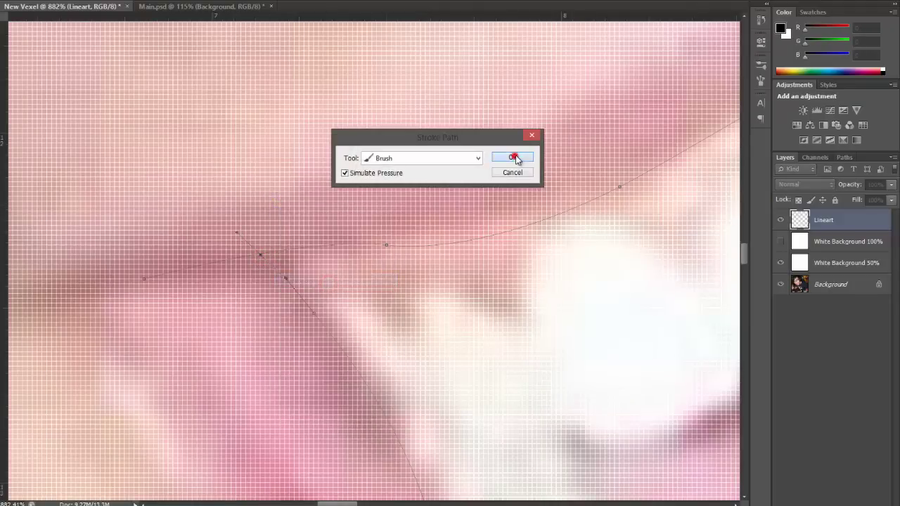
Step: Check the mouth outline against plain white, and compare the finished vexel in Main.psd with its Background copy photo shown and hidden
scroll(462, 204, down, 6)
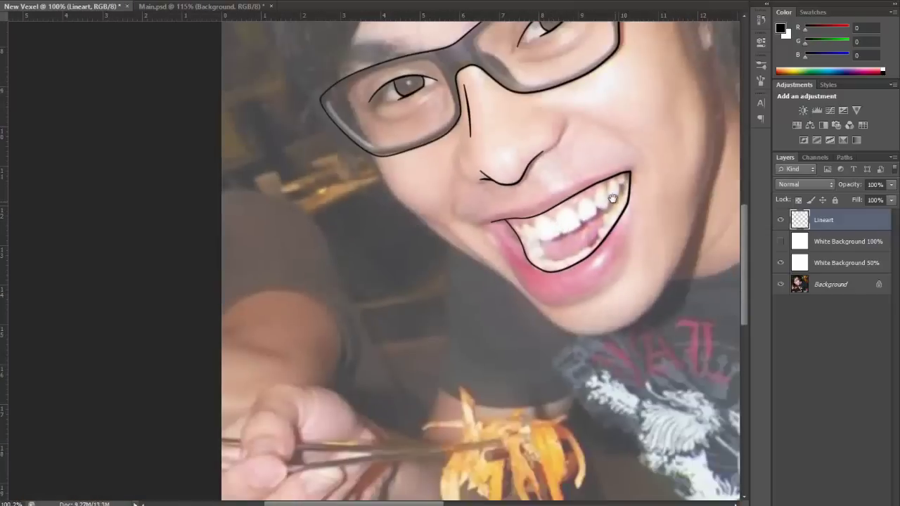
scroll(609, 195, down, 2)
click(780, 241)
scroll(636, 228, down, 2)
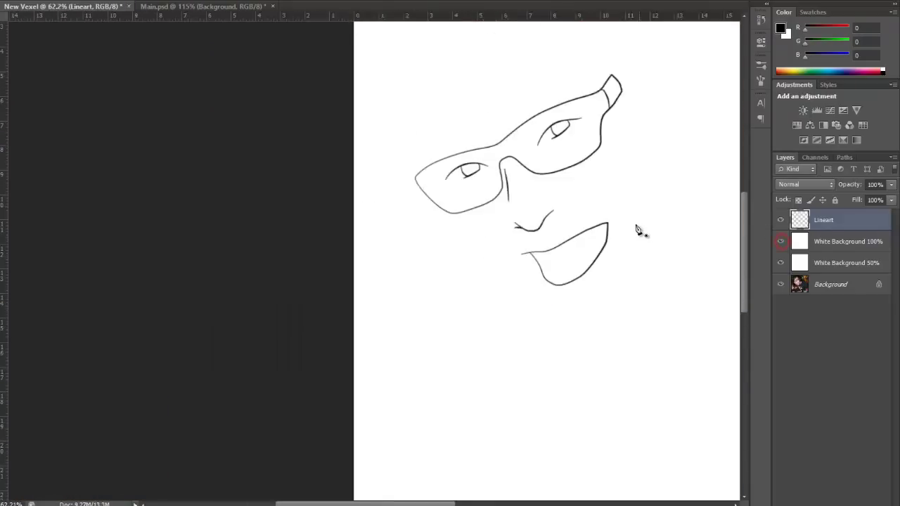
scroll(637, 228, down, 2)
click(181, 7)
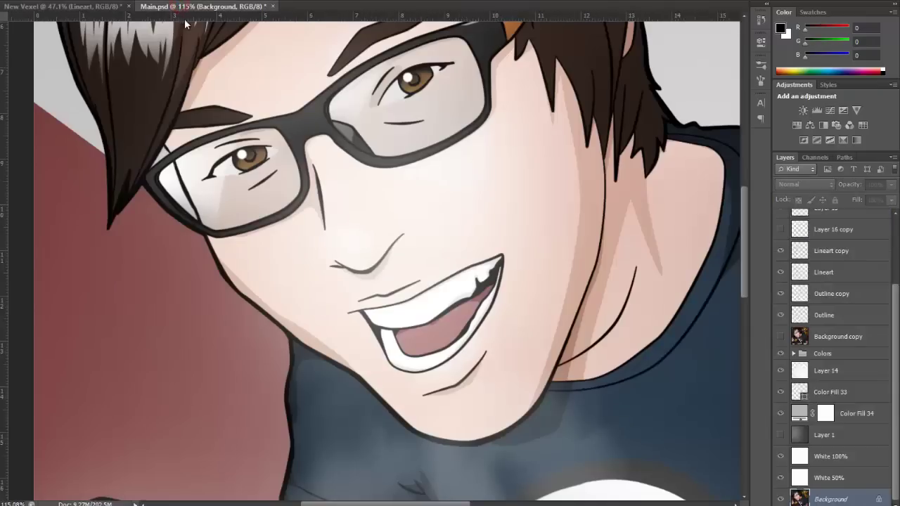
click(99, 7)
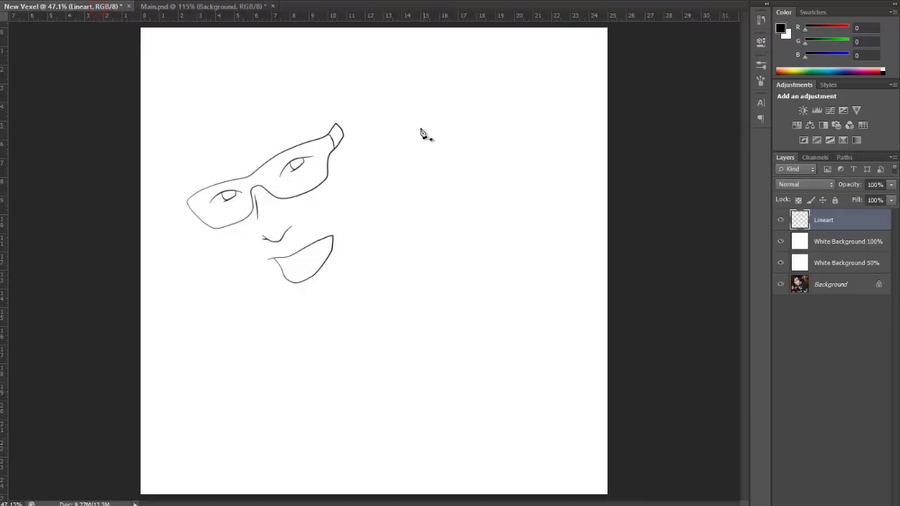
scroll(422, 133, down, 2)
click(209, 9)
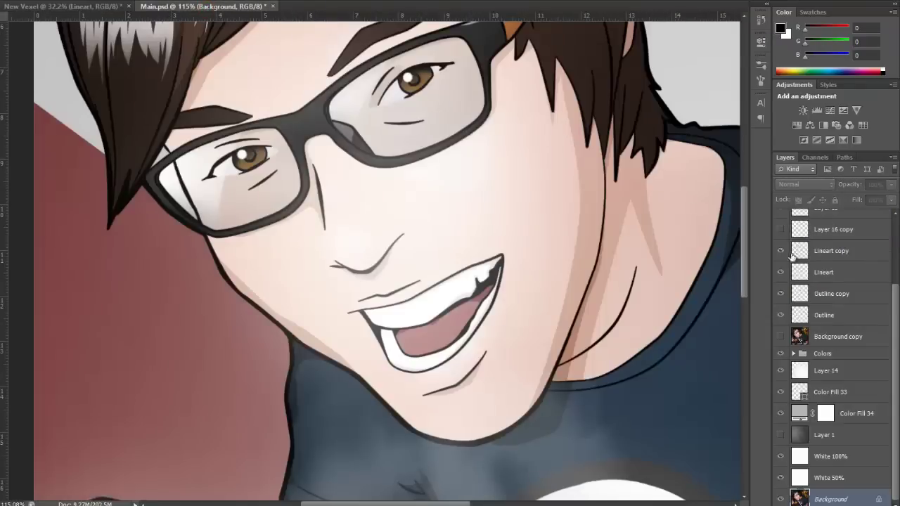
click(781, 338)
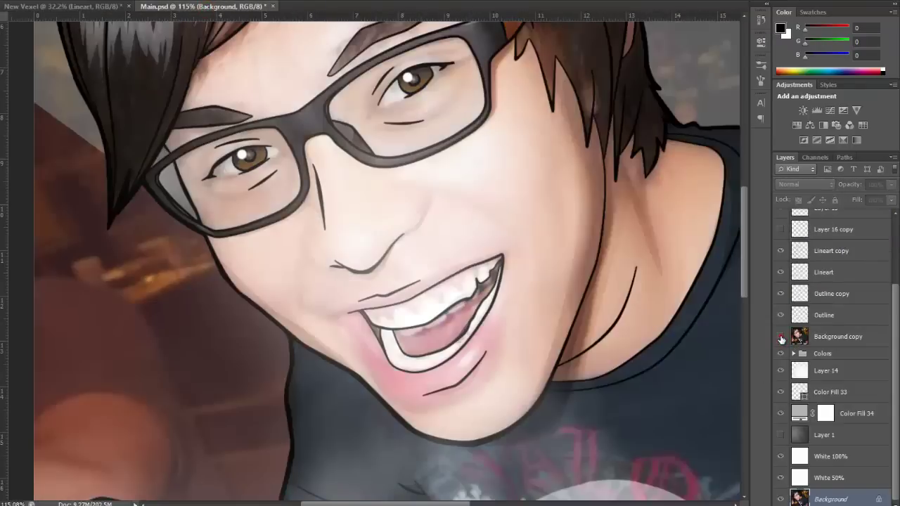
click(780, 337)
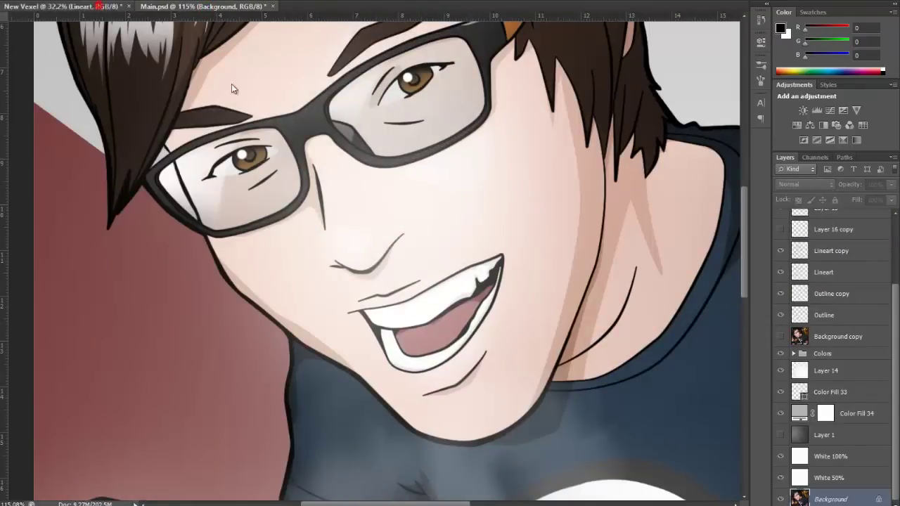
click(109, 9)
Step: Reveal the faded photo in New Vexel and compare its lips and teeth with the finished mouth in Main.psd
click(780, 241)
scroll(337, 245, up, 5)
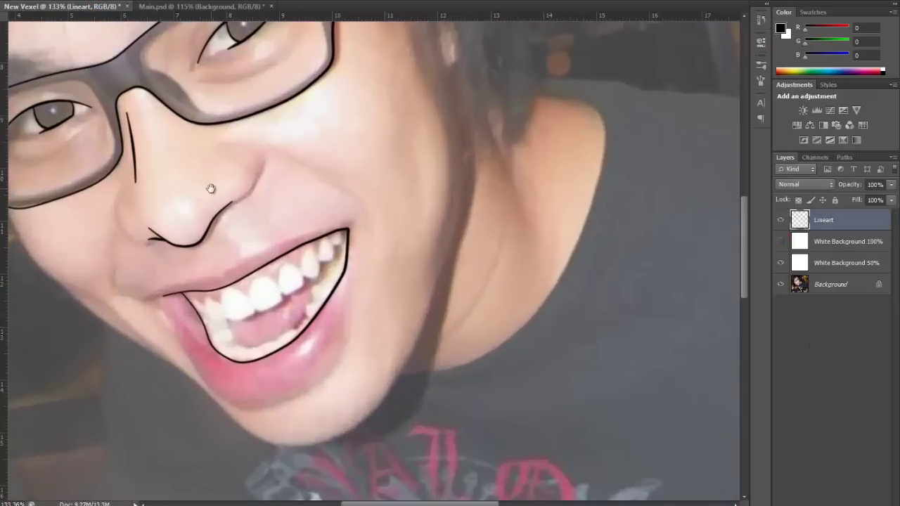
drag(210, 188, 338, 169)
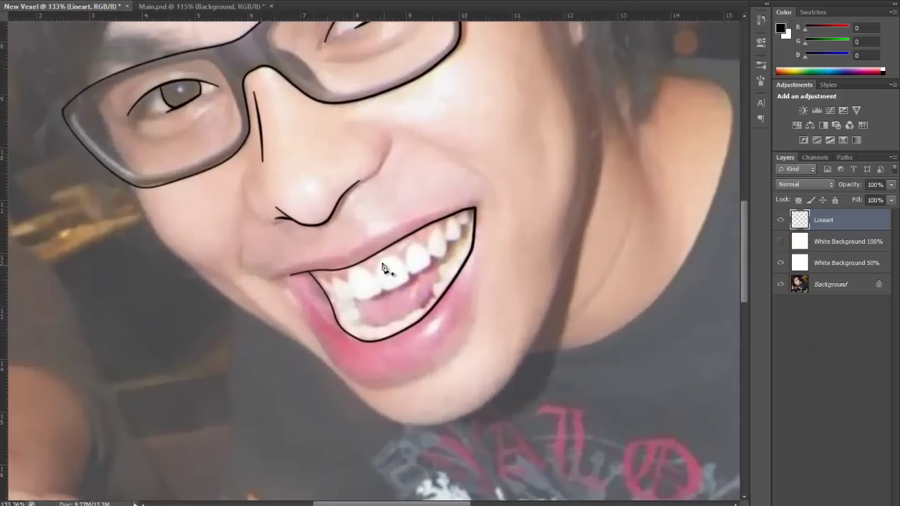
scroll(380, 264, up, 1)
click(169, 7)
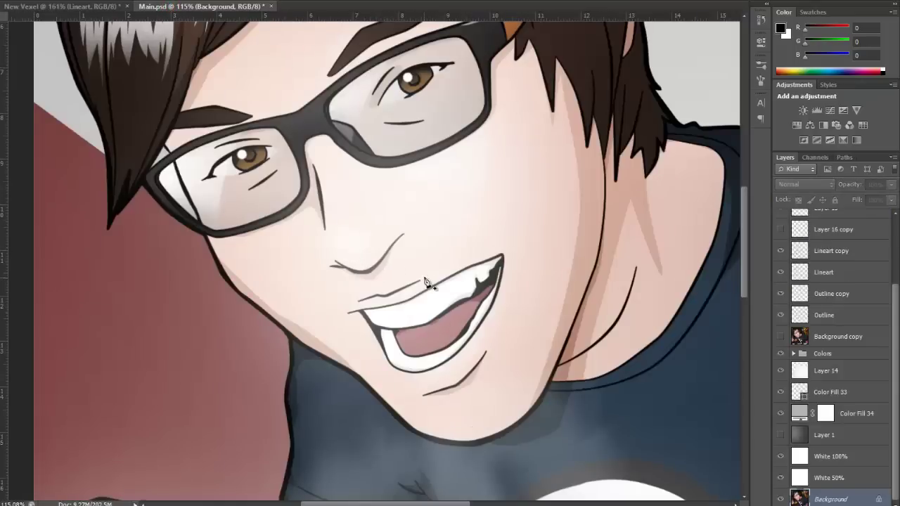
click(64, 7)
scroll(358, 321, up, 1)
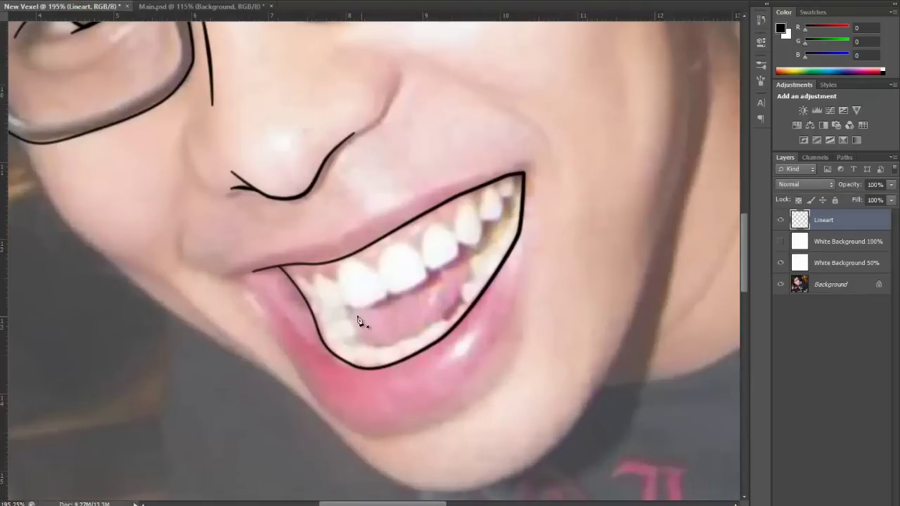
click(175, 7)
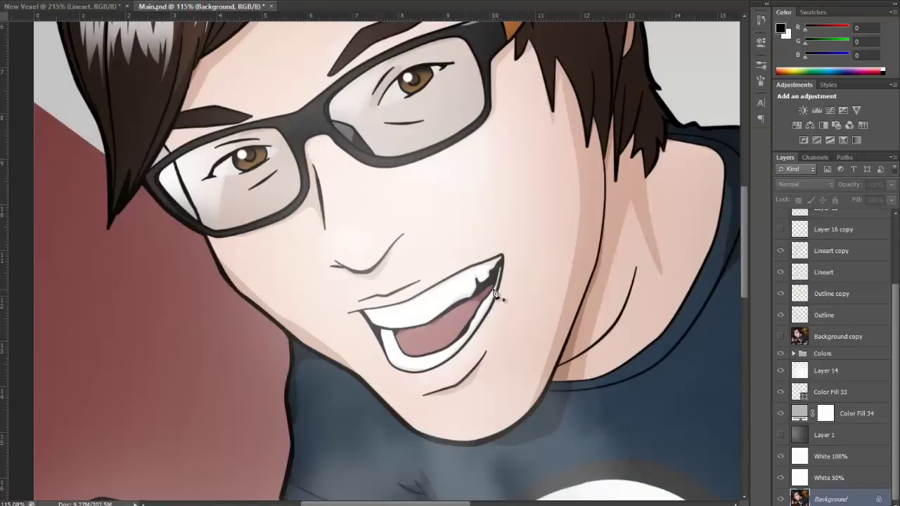
Step: Compare the open mouth outline in New Vexel with the teeth and mouth lines of the finished vexel in Main.psd
click(84, 10)
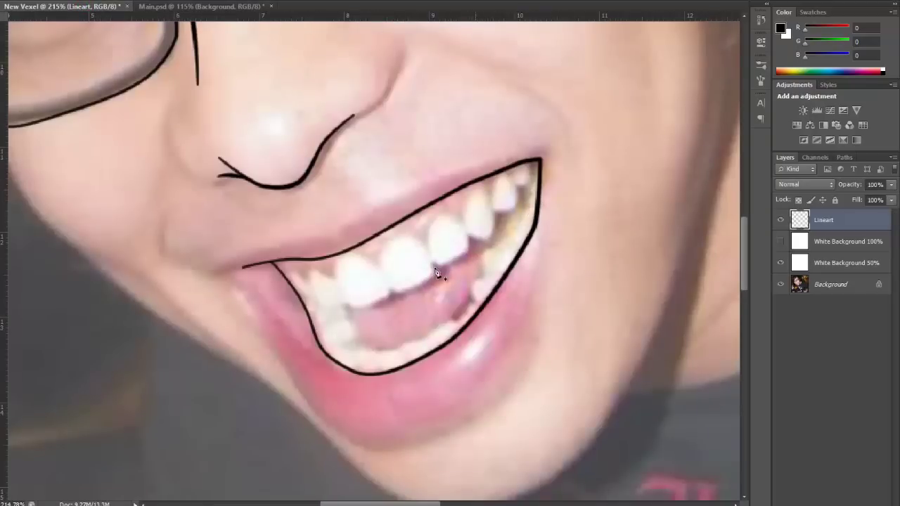
click(168, 8)
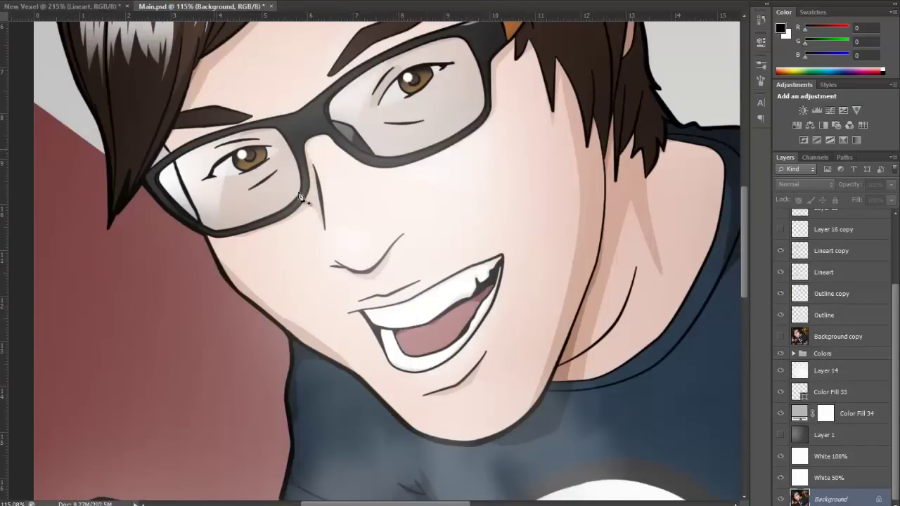
click(77, 8)
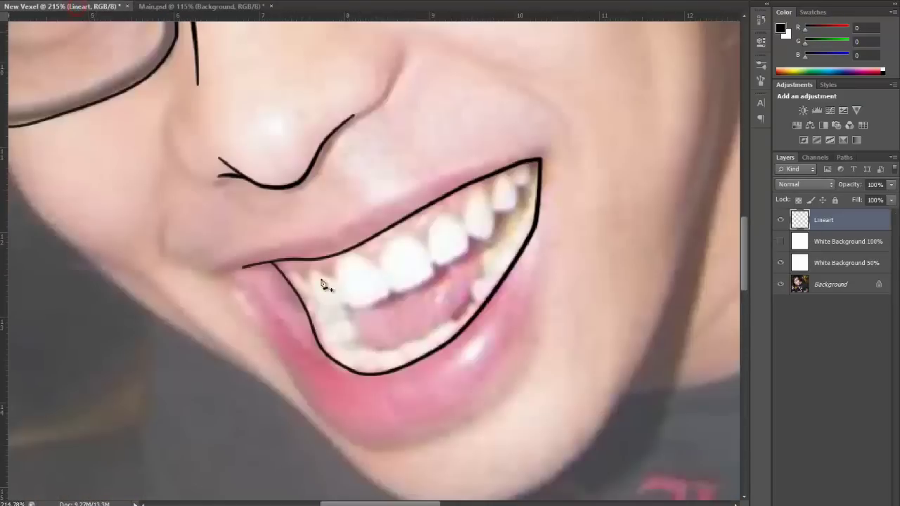
click(196, 9)
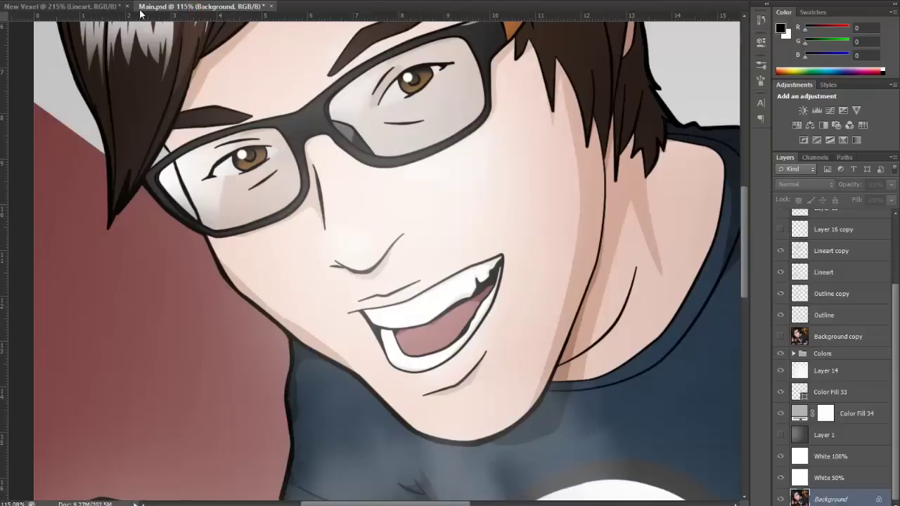
click(98, 9)
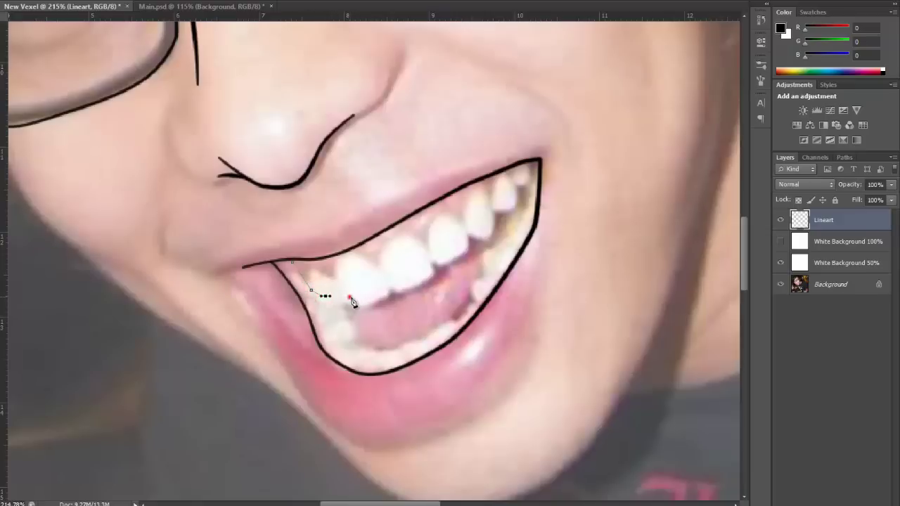
Step: Trace the lower edge of the upper teeth with a Pen path up to the far mouth corner and stroke it with the Brush
drag(350, 298, 395, 284)
click(403, 280)
click(428, 267)
click(444, 253)
click(465, 240)
click(468, 229)
drag(477, 235, 530, 177)
click(540, 170)
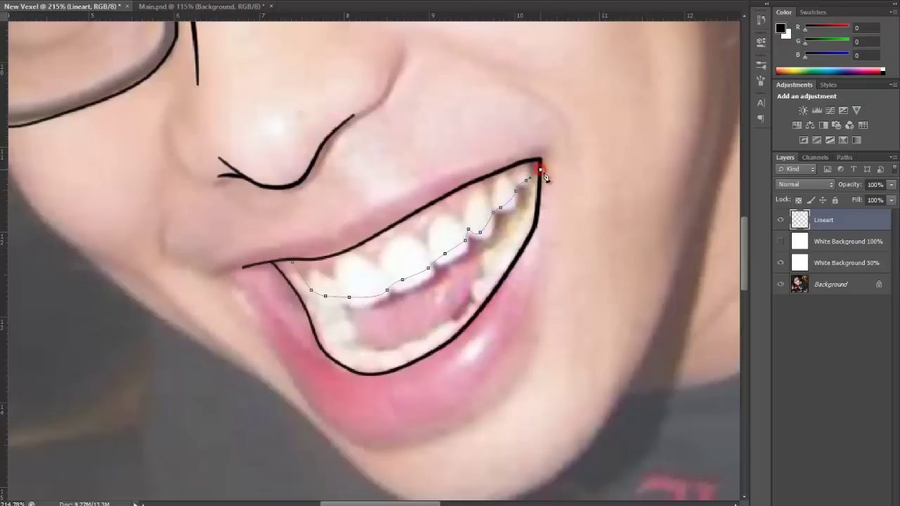
right_click(418, 314)
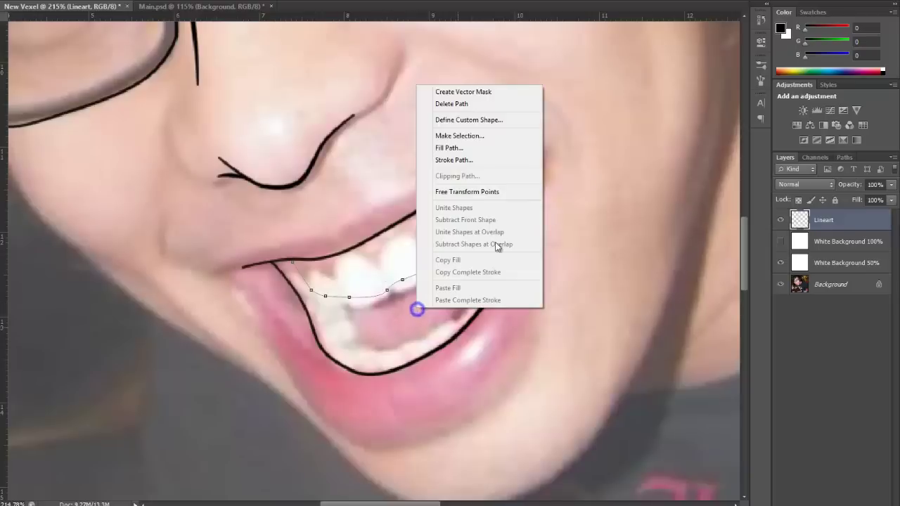
click(492, 160)
key(Return)
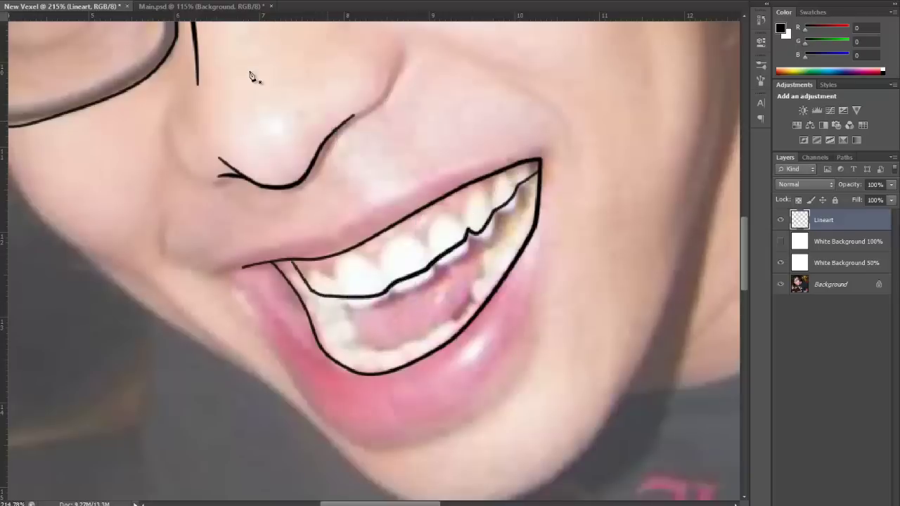
Step: After checking Main.psd, trace the inner edge of the lower teeth from and back to the upper teeth line, and stroke it with the Brush
click(177, 6)
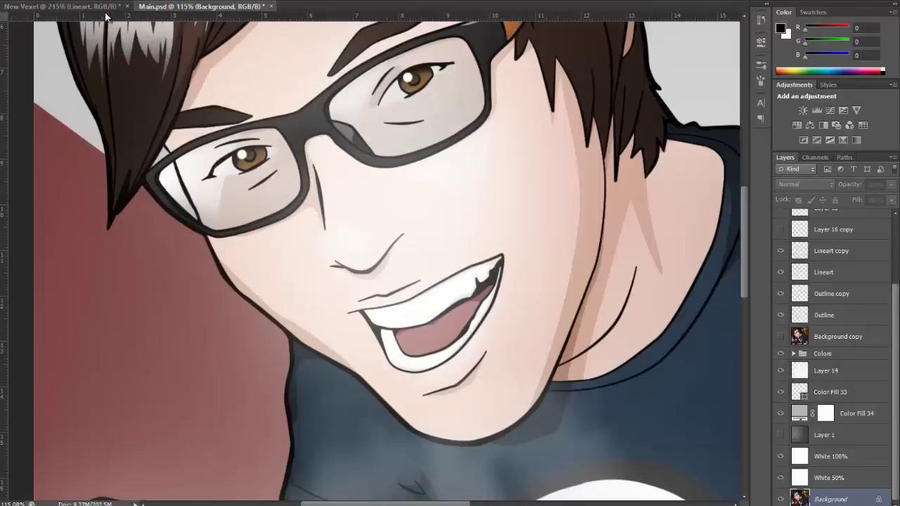
click(105, 7)
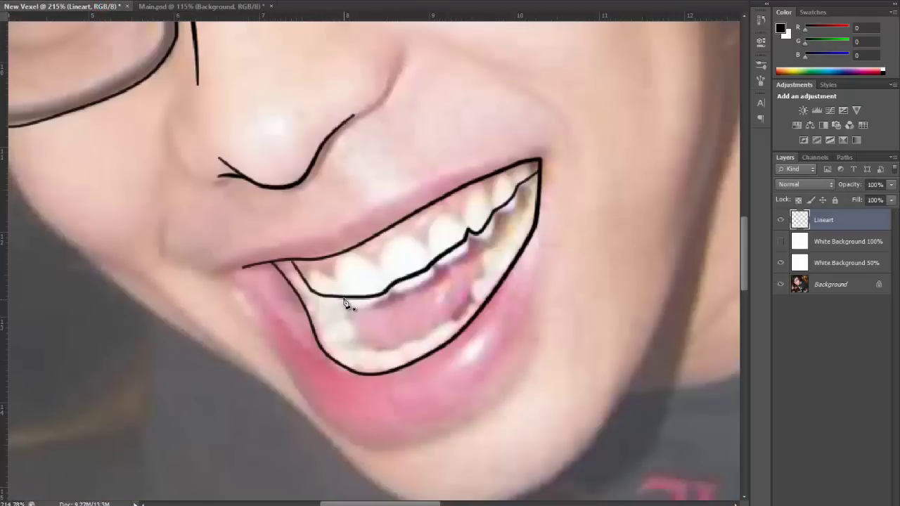
click(342, 298)
click(372, 350)
click(415, 338)
click(450, 320)
click(475, 288)
click(506, 238)
click(521, 202)
click(519, 185)
right_click(451, 189)
click(501, 267)
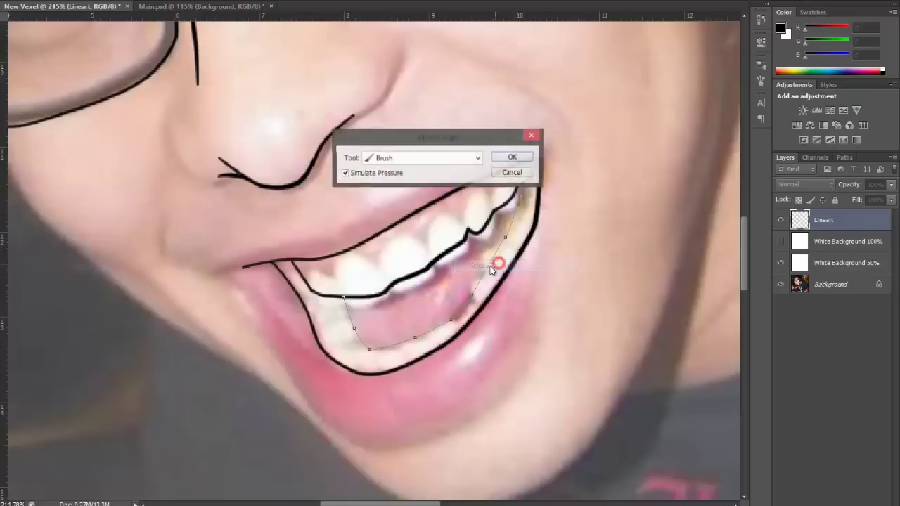
key(Return)
Step: Trace the outer side edge of the lower teeth from the upper teeth line down to the lower lip outline and stroke it with the Brush
click(316, 293)
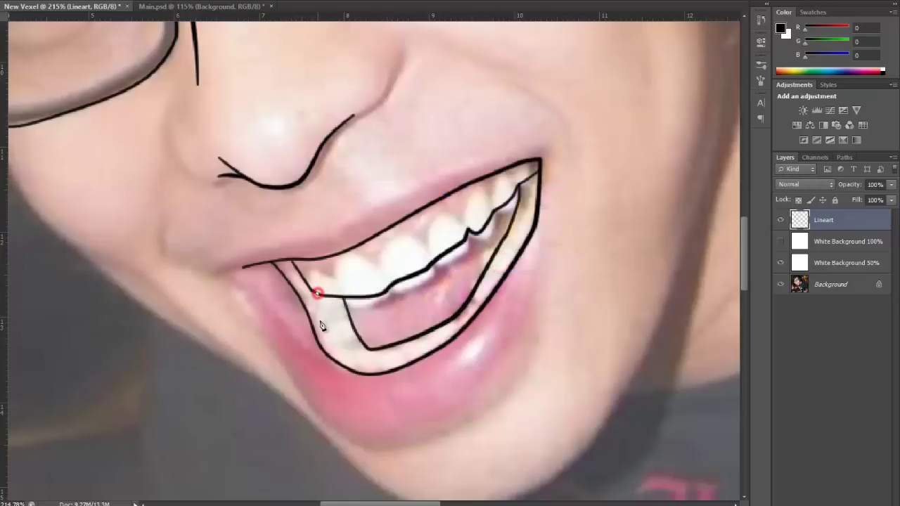
drag(326, 337, 332, 347)
click(350, 370)
right_click(368, 297)
click(405, 368)
key(Return)
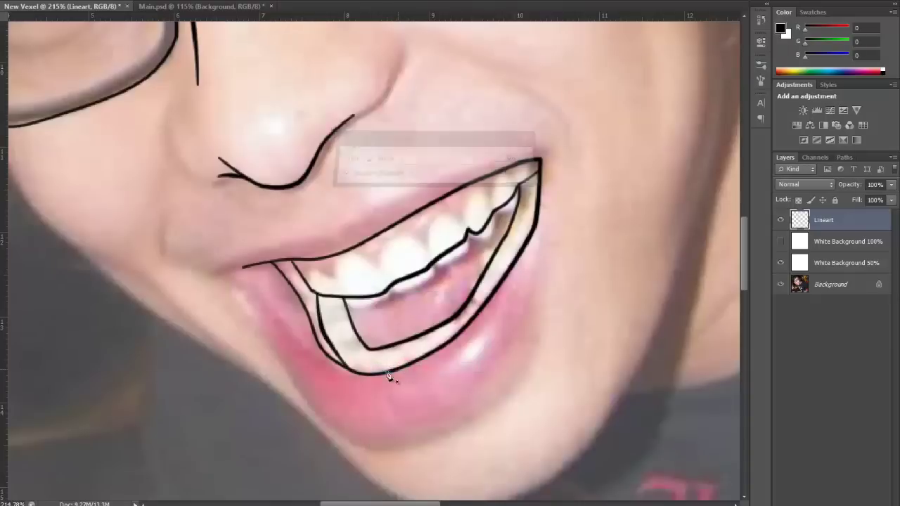
Step: Compare the teeth lines with Main.psd and check the whole line art against White Background 100%, then hide that layer again
click(197, 8)
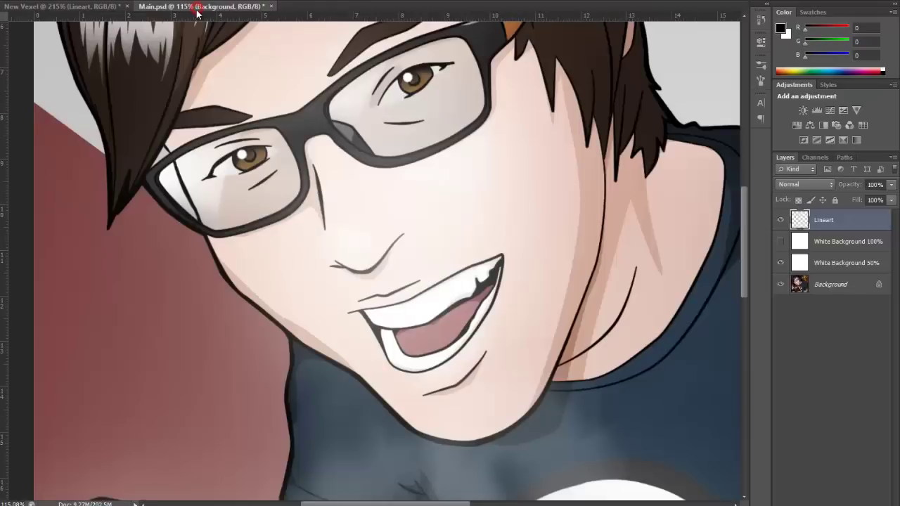
click(83, 8)
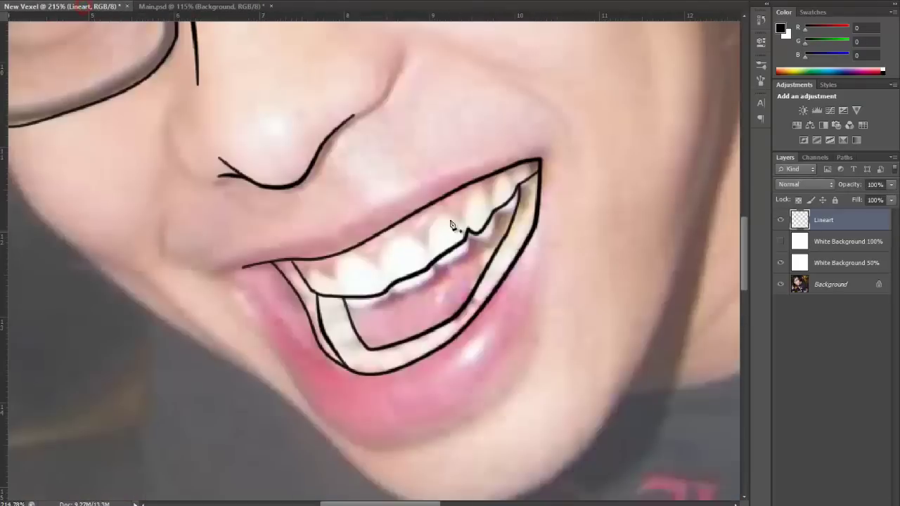
click(780, 241)
scroll(478, 148, down, 8)
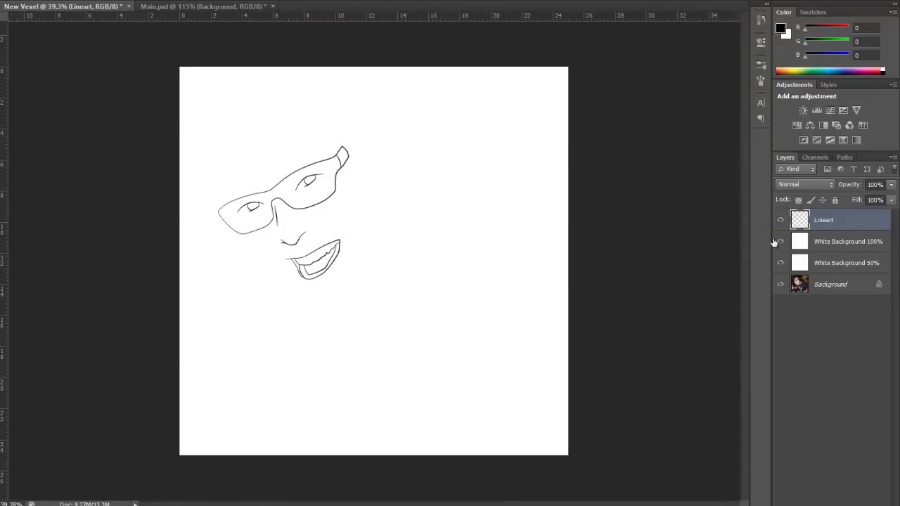
click(781, 242)
Step: Trace a short curved line along the upper edge of the upper lip and stroke it with the Brush
scroll(351, 247, up, 8)
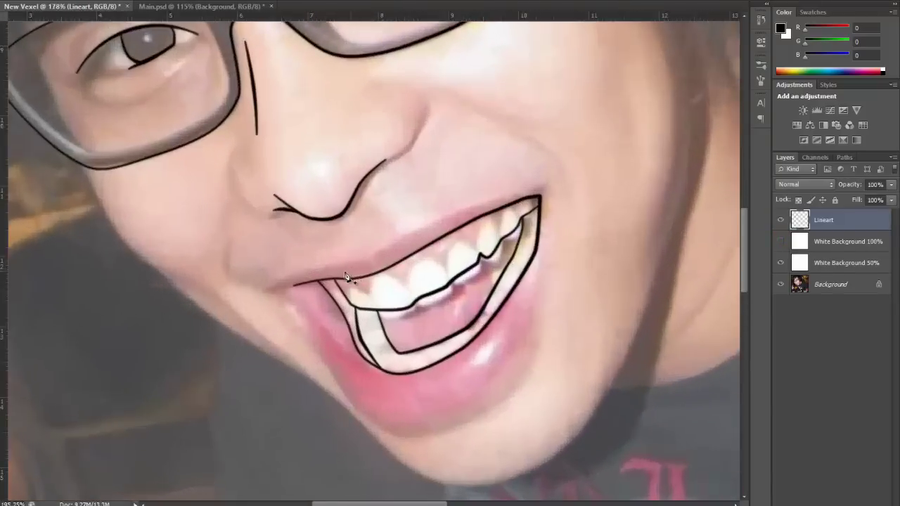
scroll(345, 276, up, 2)
drag(305, 268, 343, 261)
click(368, 257)
click(402, 238)
click(432, 220)
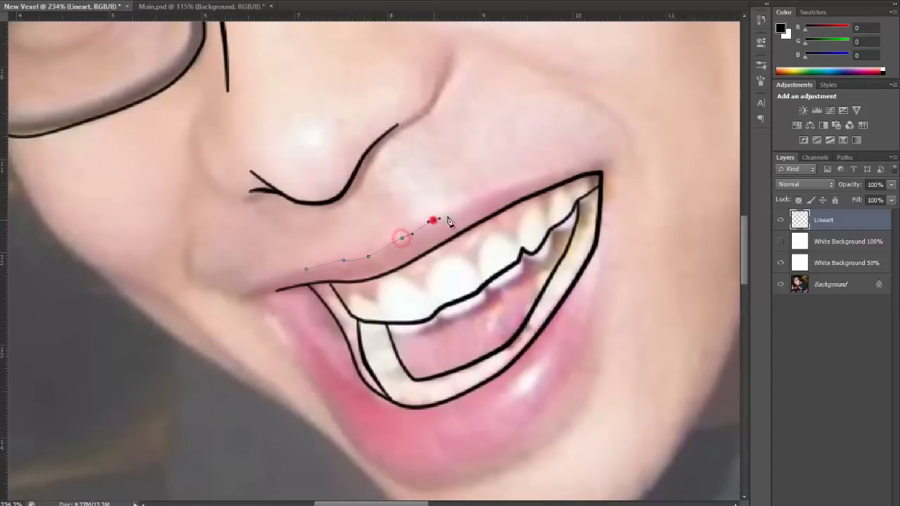
scroll(488, 227, down, 5)
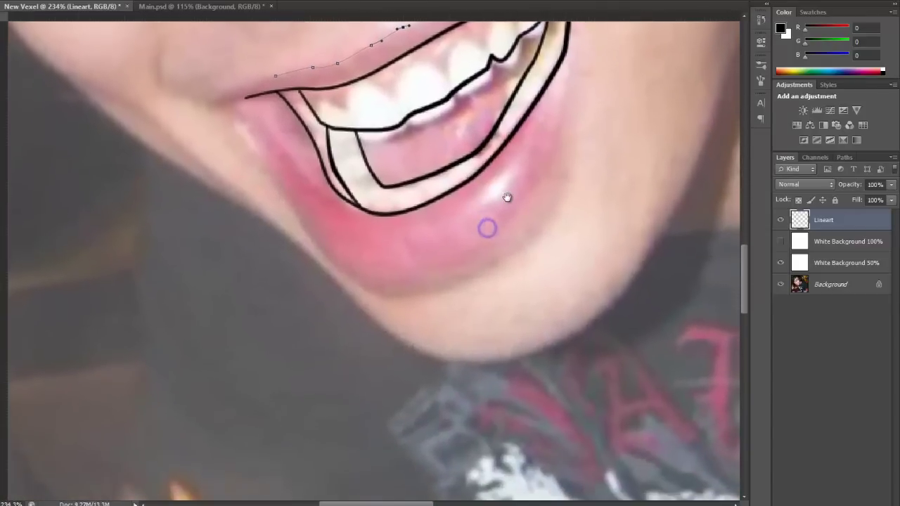
right_click(508, 199)
click(545, 273)
key(Return)
Step: Draw a short curved path across the lower lip beneath the mouth outline and stroke it with the Brush
scroll(428, 267, up, 2)
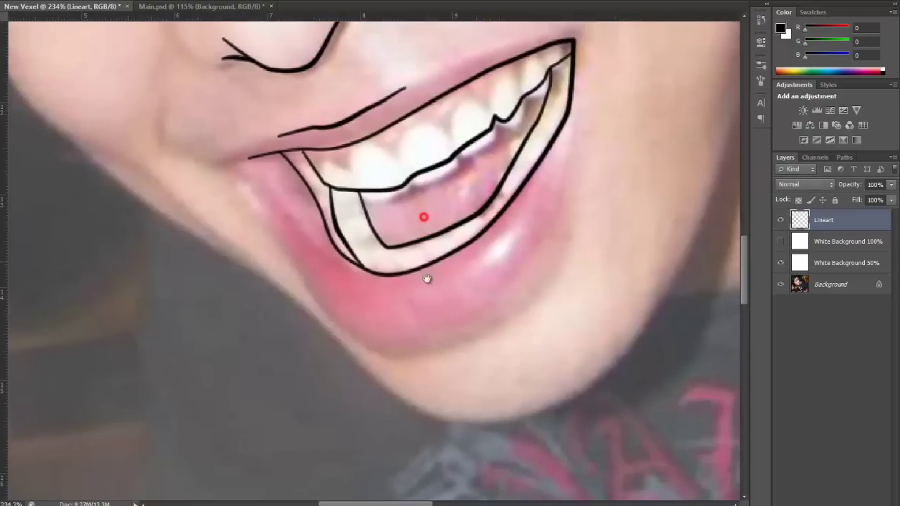
click(409, 312)
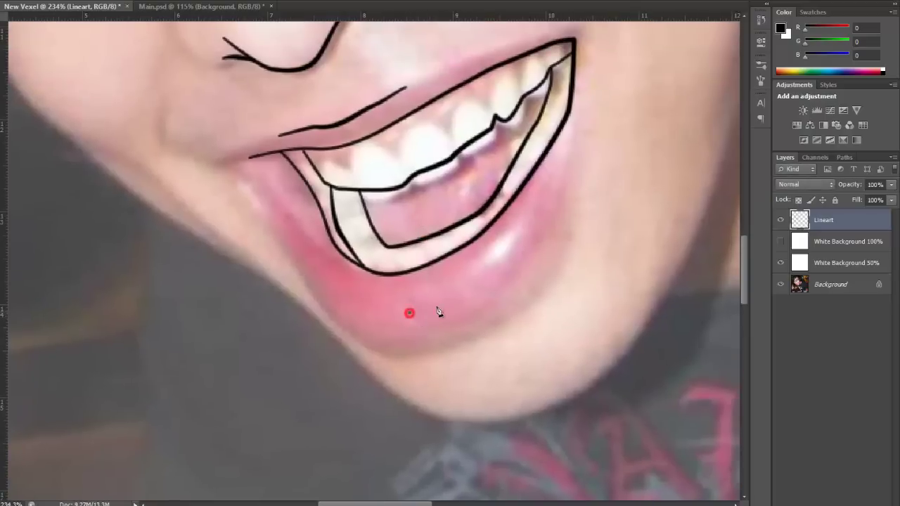
drag(461, 294, 474, 291)
right_click(526, 239)
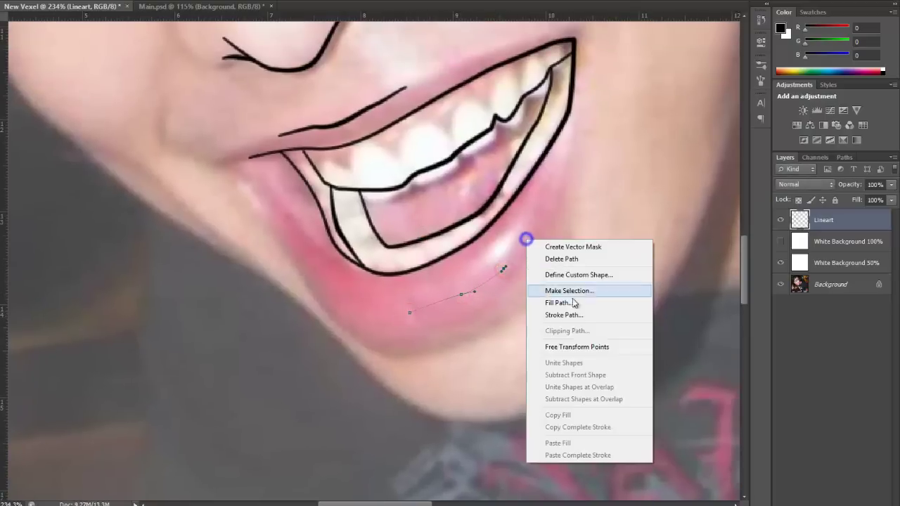
click(577, 316)
key(Return)
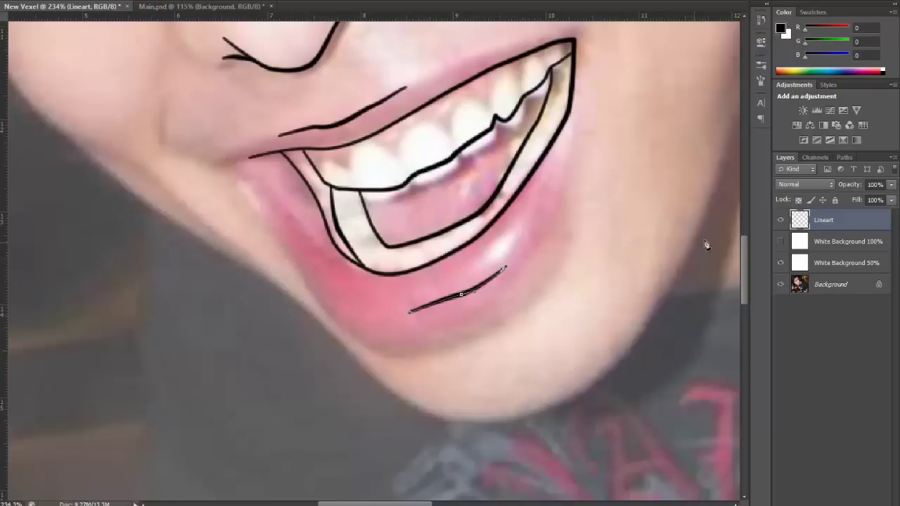
Step: Show White Background 100% in New Vexel and compare the line art so far with the finished vexel in Main.psd
scroll(684, 223, down, 8)
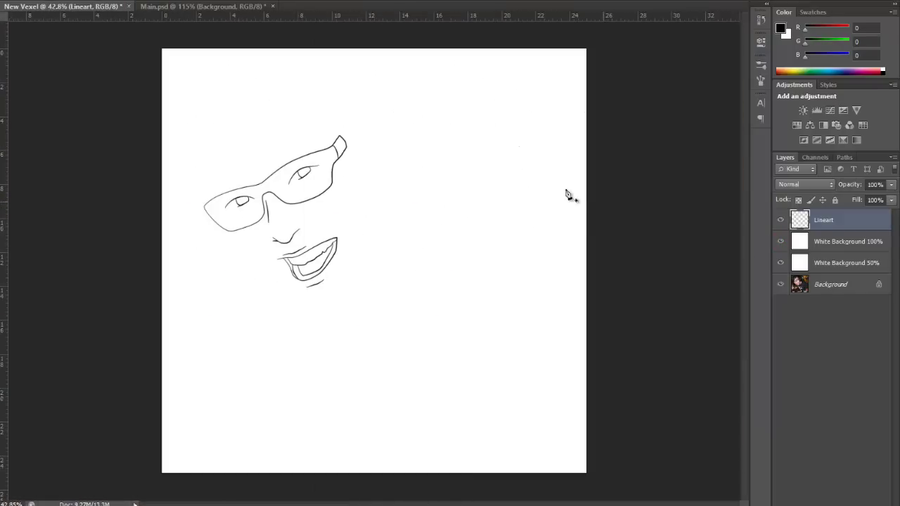
click(228, 7)
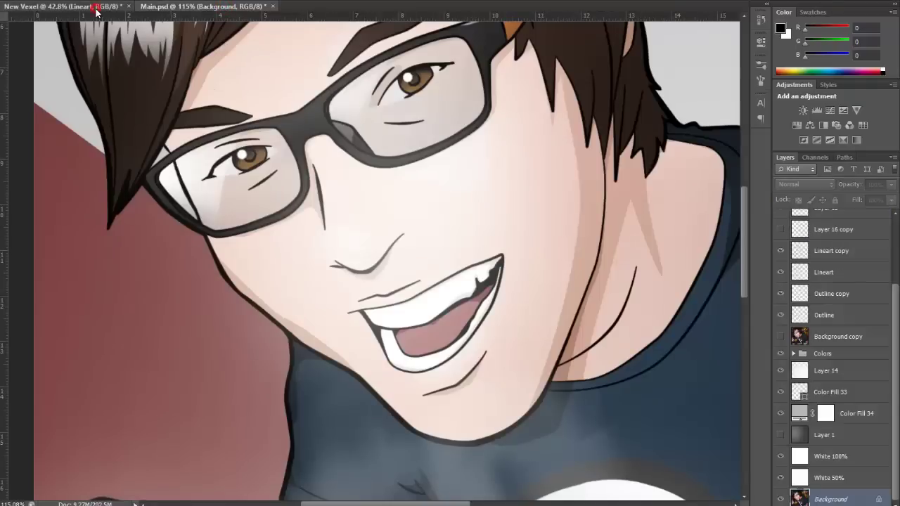
click(97, 8)
click(242, 7)
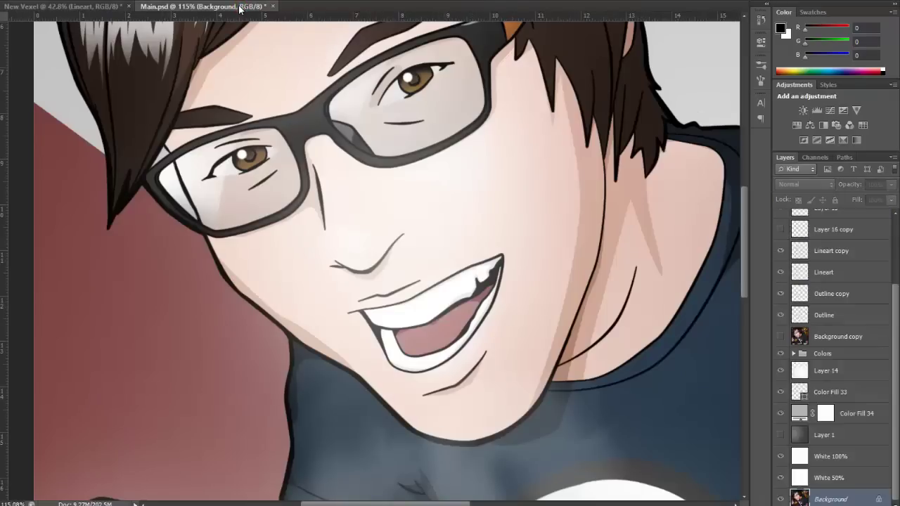
click(116, 7)
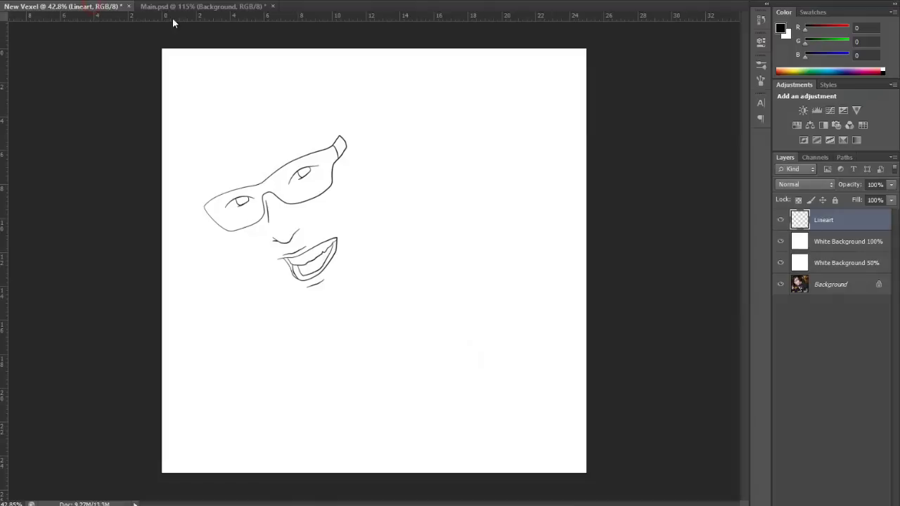
click(194, 7)
Step: Hide the Colors group and the Color Fill 34, Color Fill 33 and Layer 14 layers in Main.psd, leaving the lines on white
scroll(475, 200, up, 3)
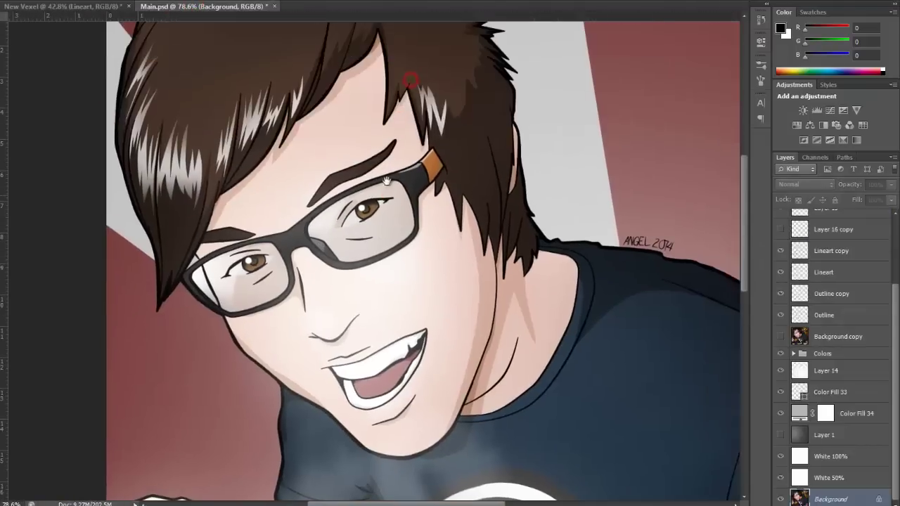
scroll(496, 272, down, 2)
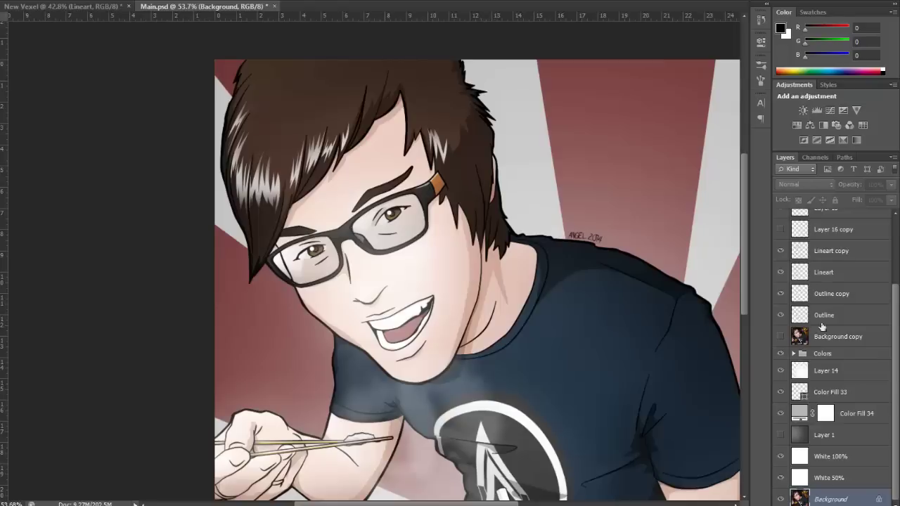
click(779, 353)
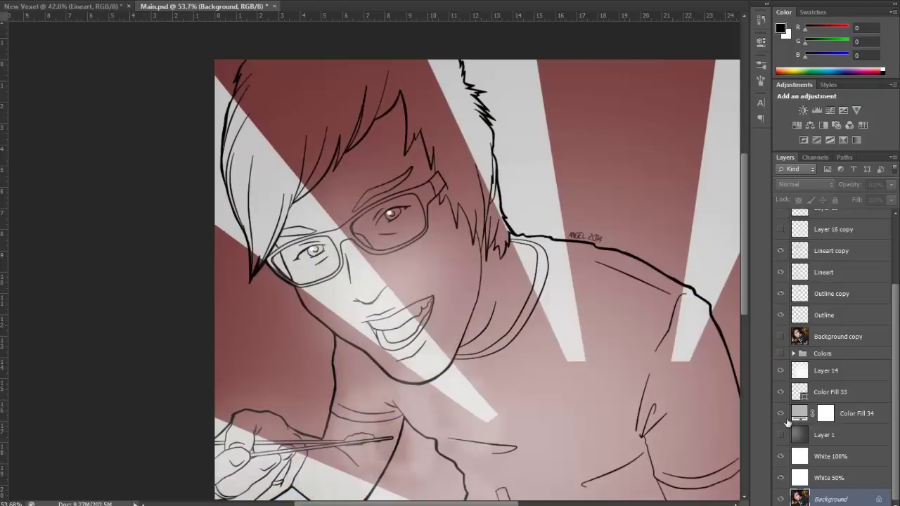
click(781, 414)
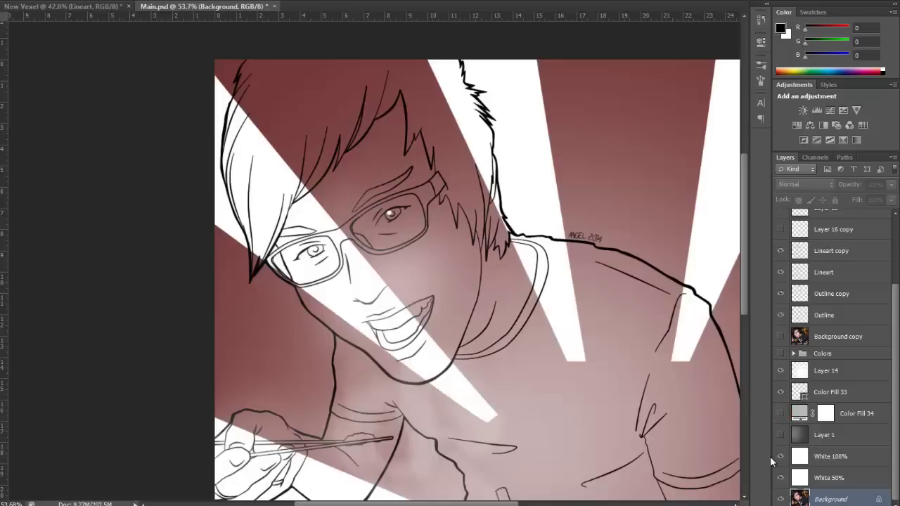
click(782, 387)
click(779, 371)
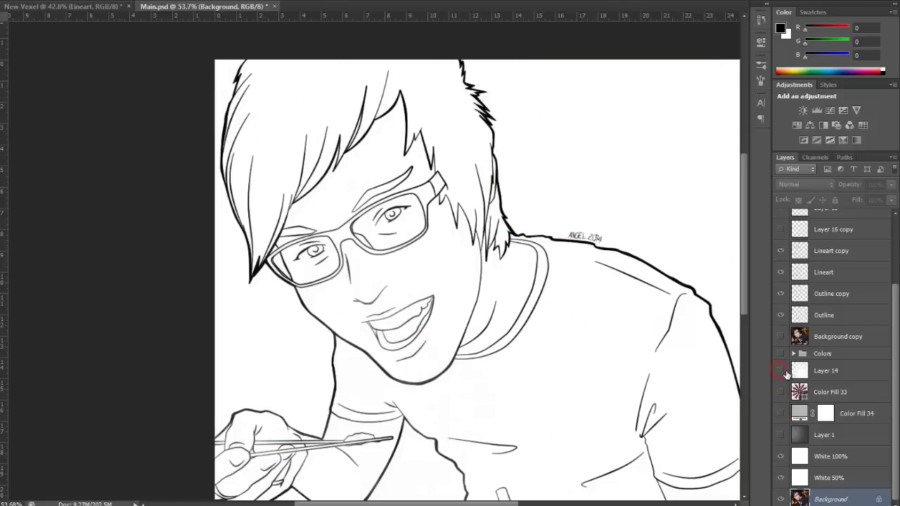
Step: Hide the Outline copy and Outline layers in Main.psd and examine the remaining line art around the glasses, eyes and mouth
scroll(589, 328, down, 2)
scroll(799, 283, up, 3)
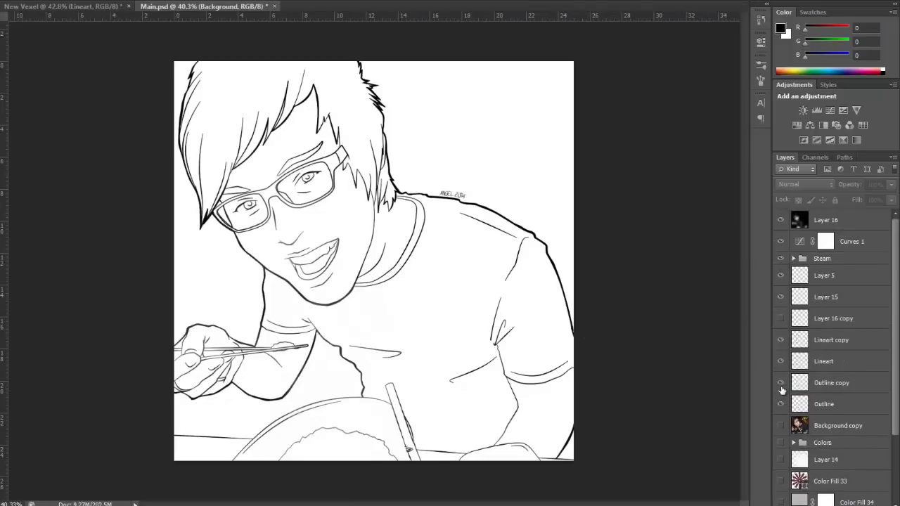
click(781, 386)
click(781, 406)
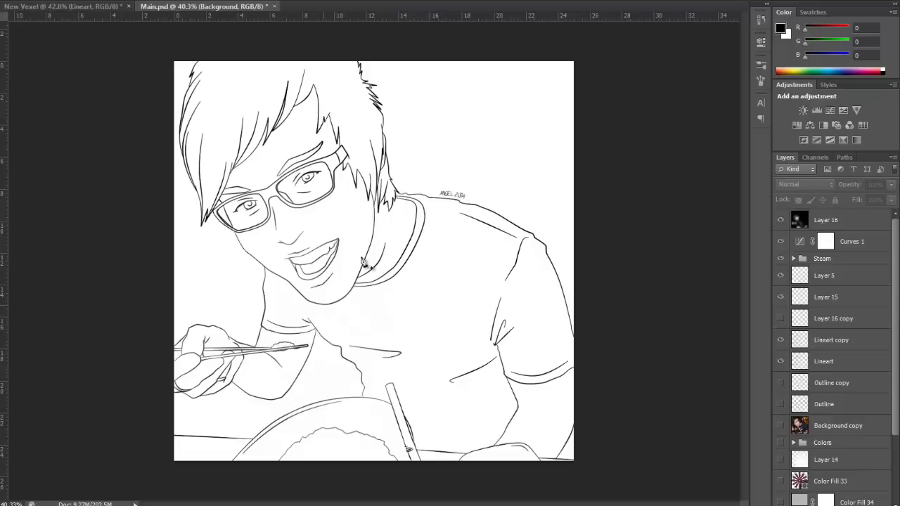
scroll(313, 236, up, 5)
scroll(317, 237, up, 2)
drag(216, 153, 324, 234)
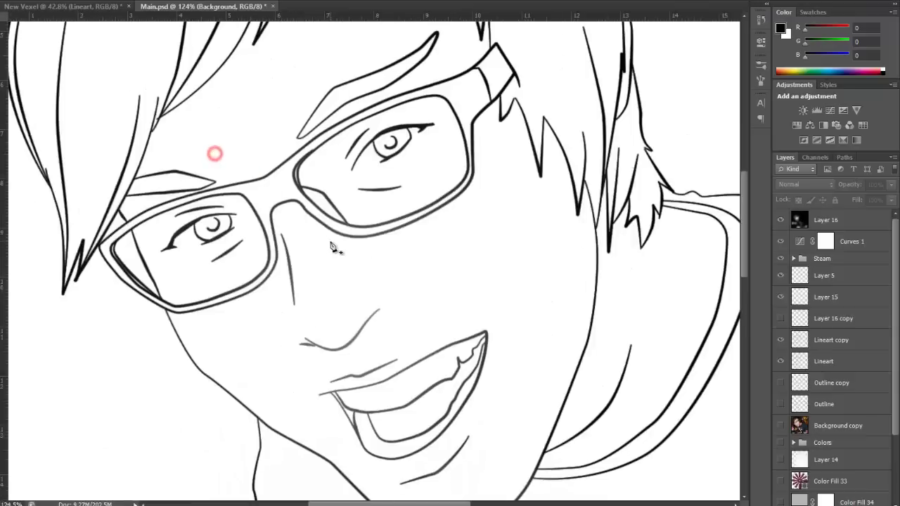
Step: Hide Layer 16 and the Steam group in Main.psd
scroll(320, 223, up, 3)
drag(276, 174, 398, 168)
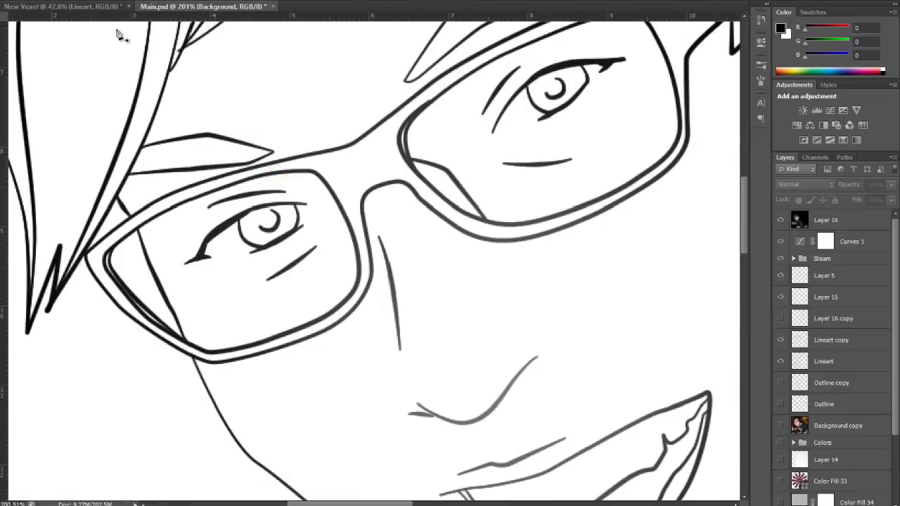
drag(537, 327, 359, 206)
drag(447, 317, 418, 229)
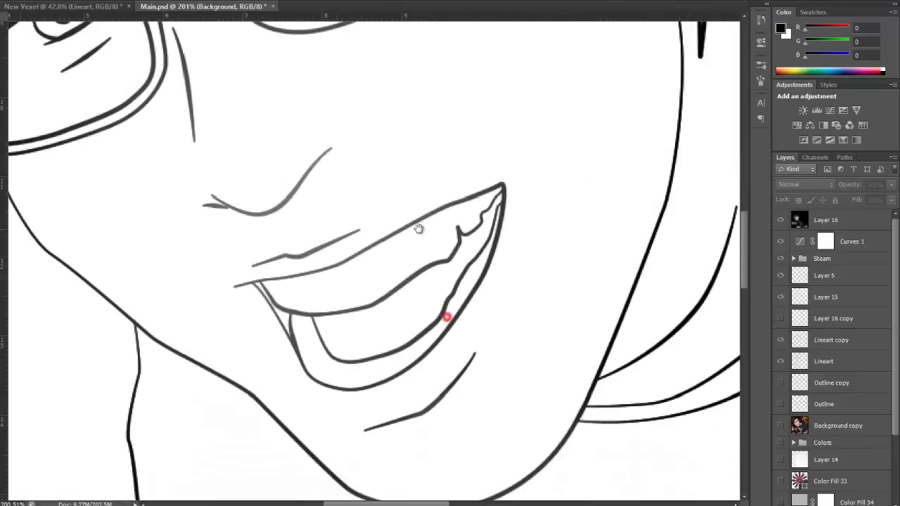
click(780, 220)
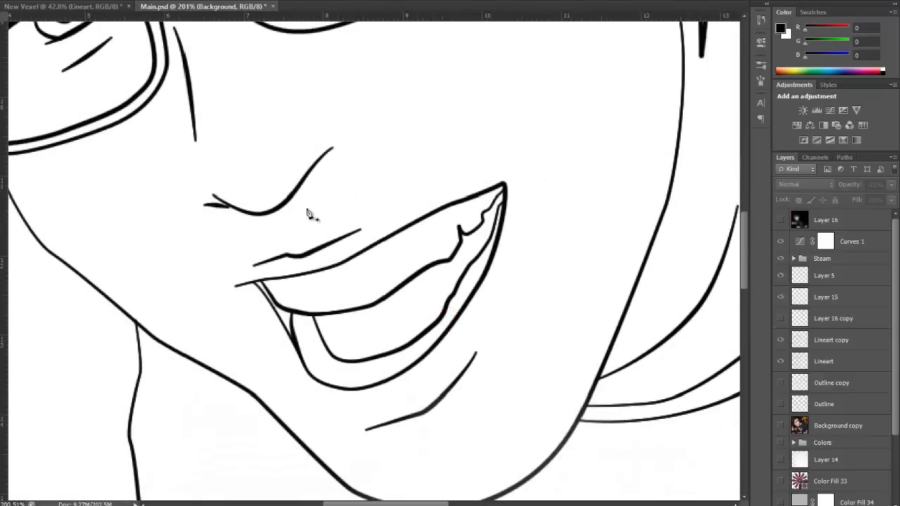
drag(310, 215, 486, 295)
drag(423, 229, 417, 266)
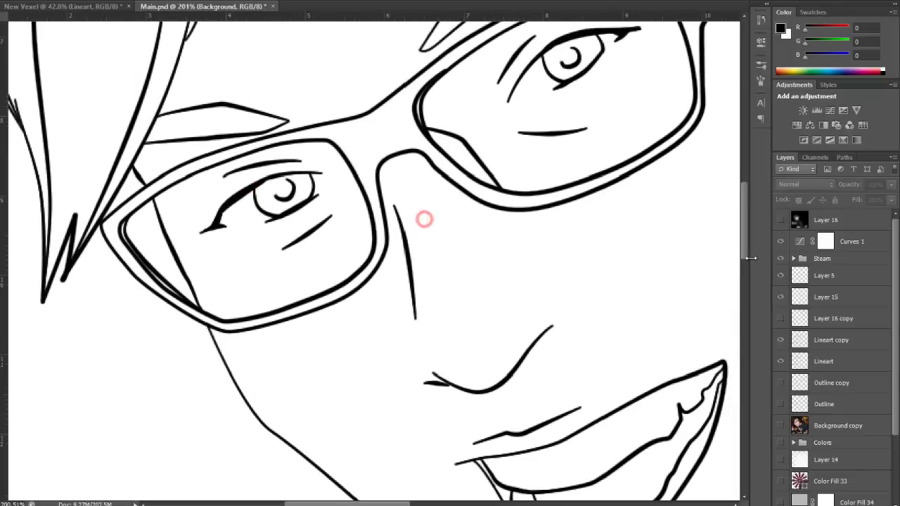
click(781, 258)
Step: Examine the finished line art in Main.psd around the eyes, glasses and hair strands, and across the whole figure
drag(479, 212, 488, 222)
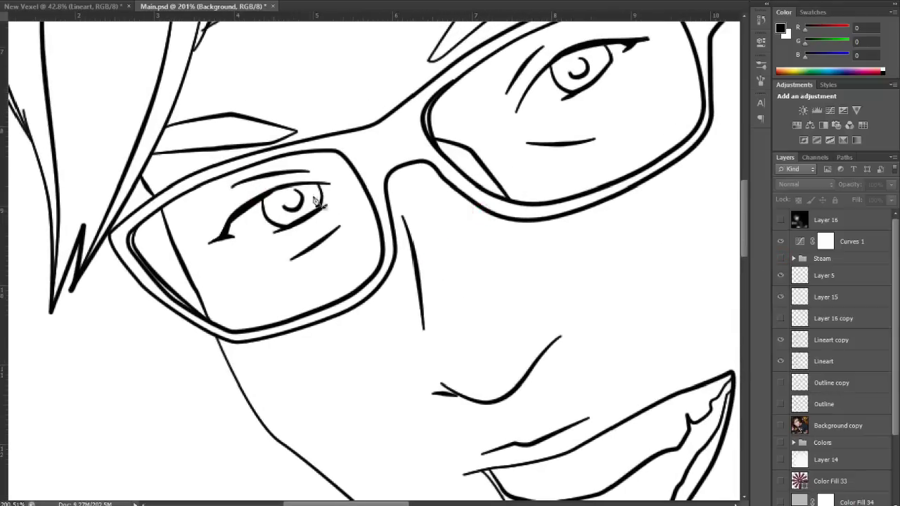
drag(558, 134, 441, 180)
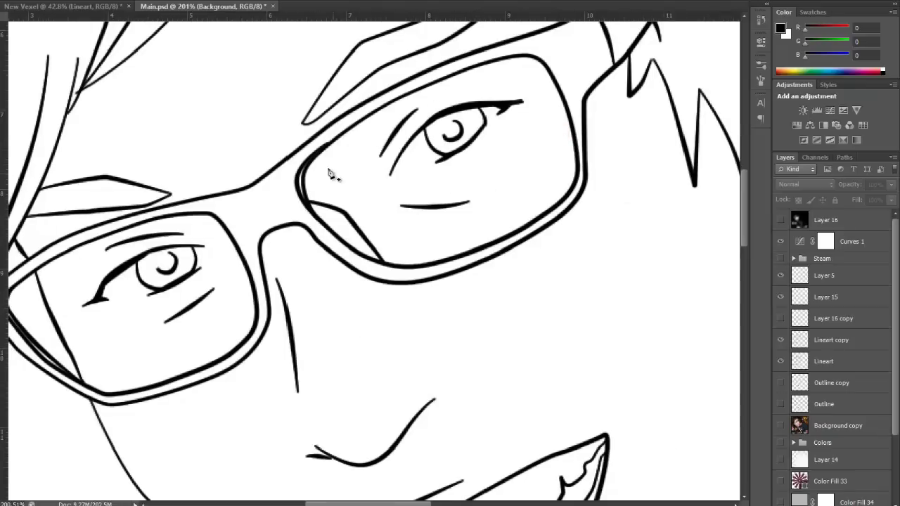
drag(190, 272, 301, 246)
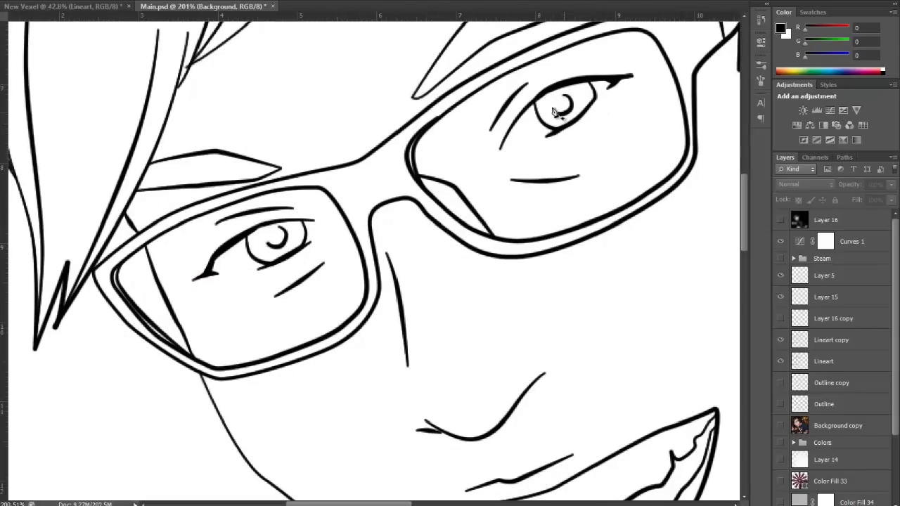
key(ctrl+0)
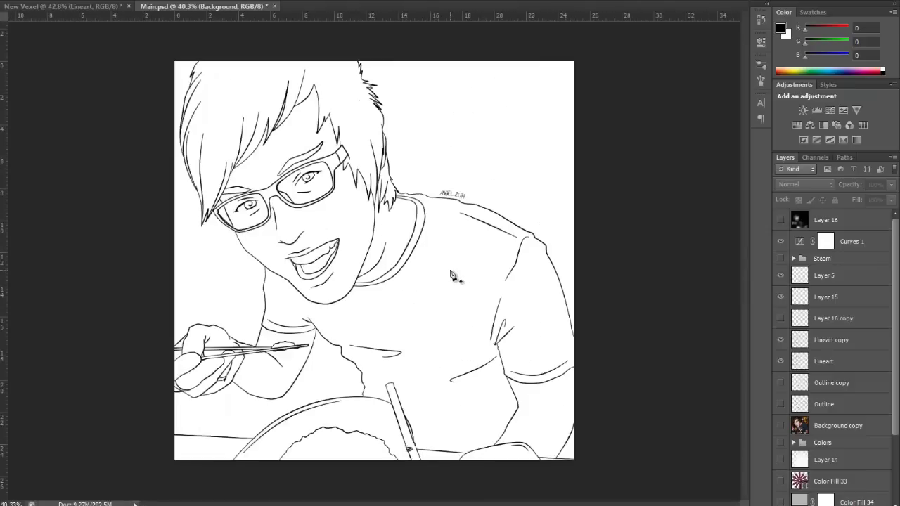
scroll(415, 278, up, 1)
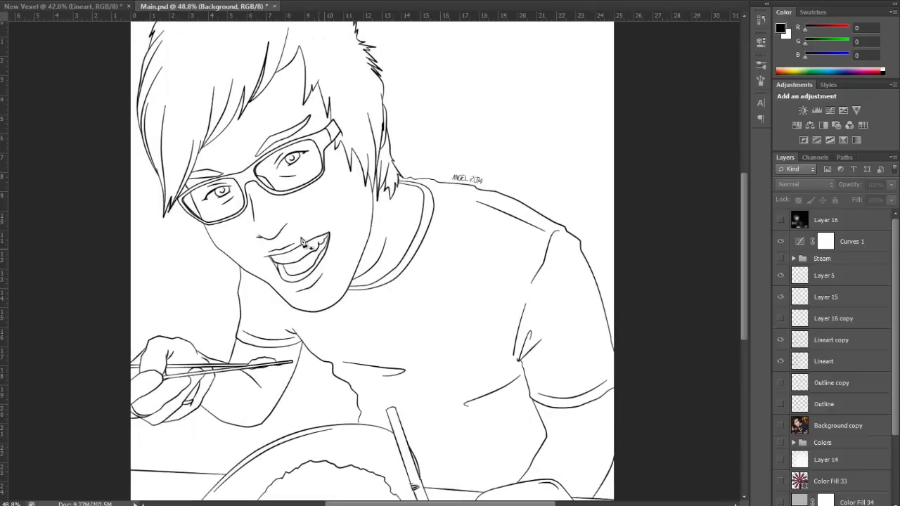
scroll(231, 148, up, 4)
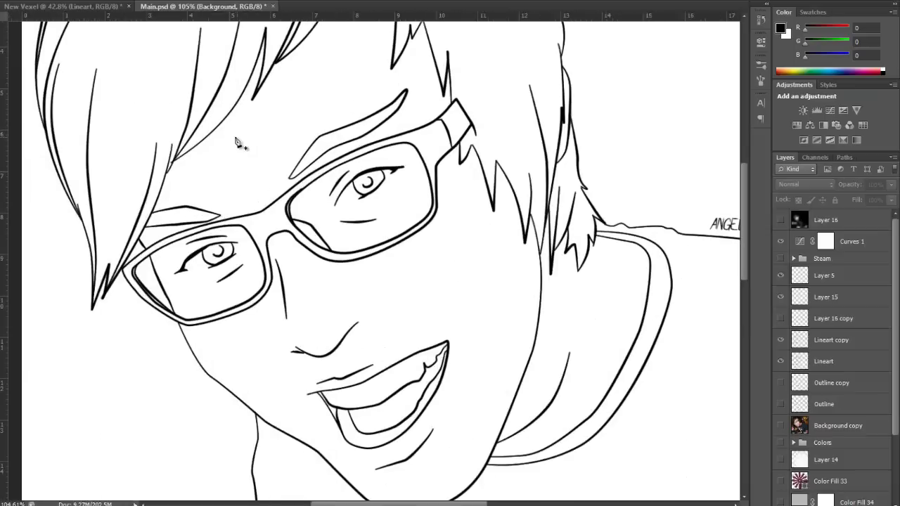
scroll(258, 87, up, 3)
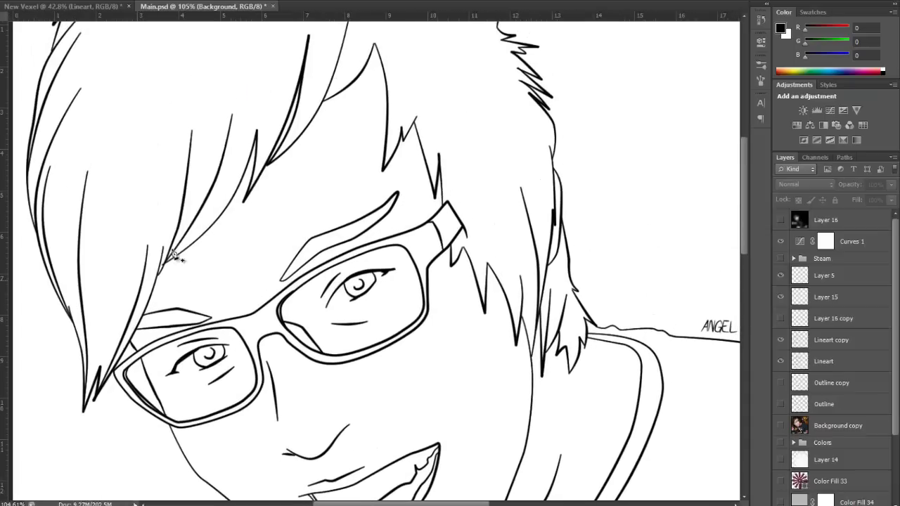
scroll(135, 97, up, 1)
scroll(135, 96, left, 2)
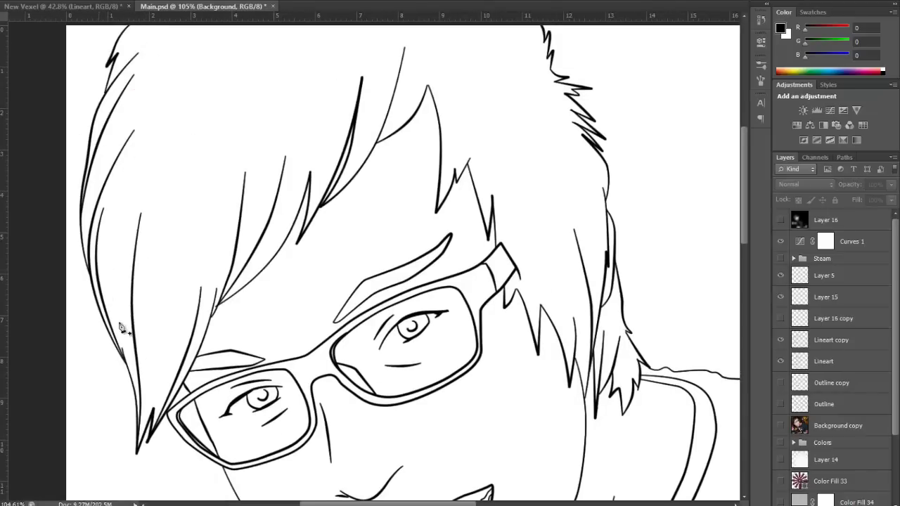
Step: Compare the partial line art in New Vexel with the face, hand, bowl and shirt lines in Main.psd
click(104, 8)
scroll(326, 194, down, 2)
scroll(327, 195, up, 4)
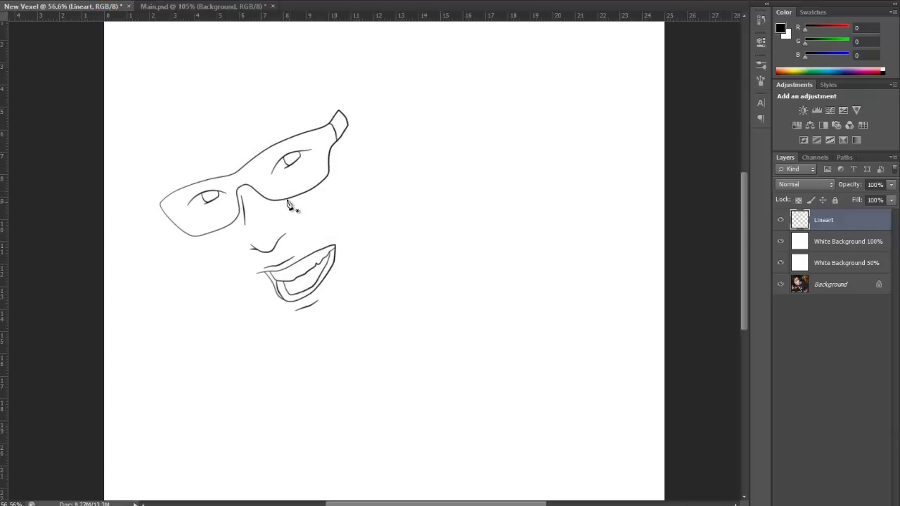
click(180, 8)
drag(315, 355, 241, 194)
drag(276, 327, 368, 206)
drag(519, 267, 438, 166)
key(ctrl+r)
scroll(294, 344, down, 5)
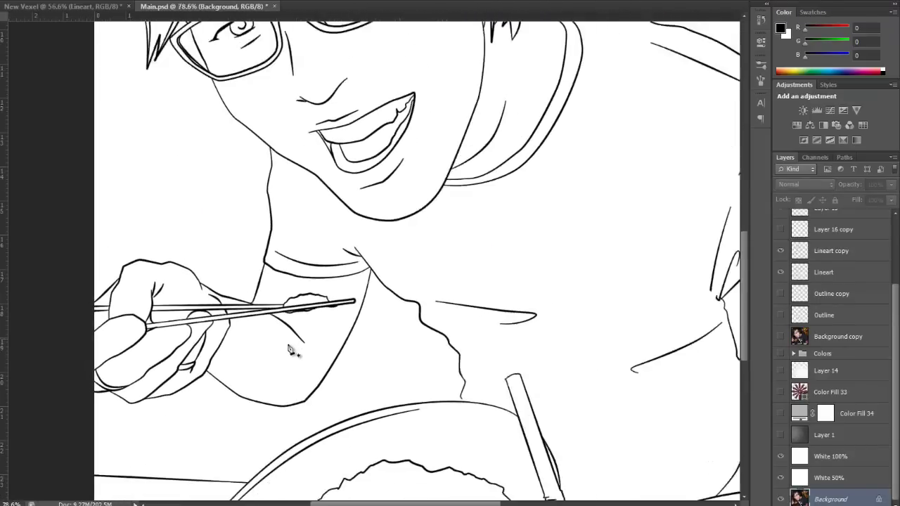
drag(521, 215, 518, 257)
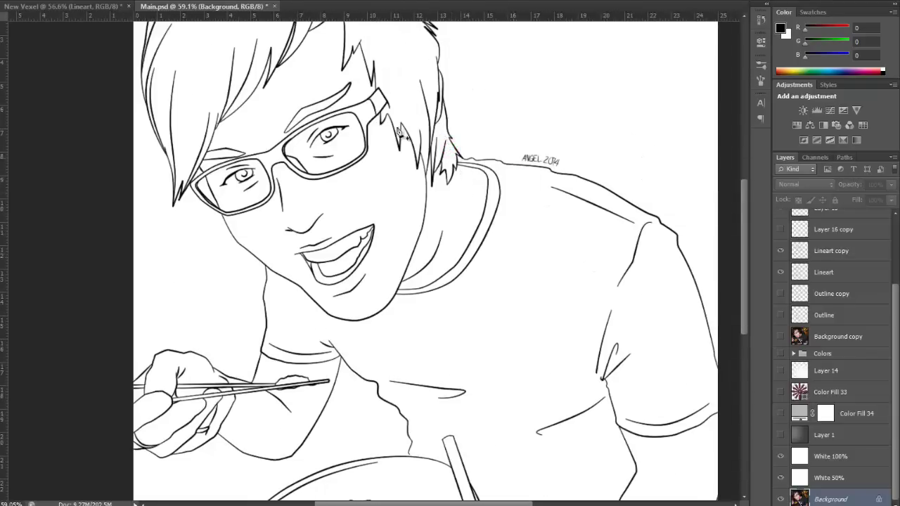
scroll(399, 123, down, 1)
scroll(403, 187, down, 1)
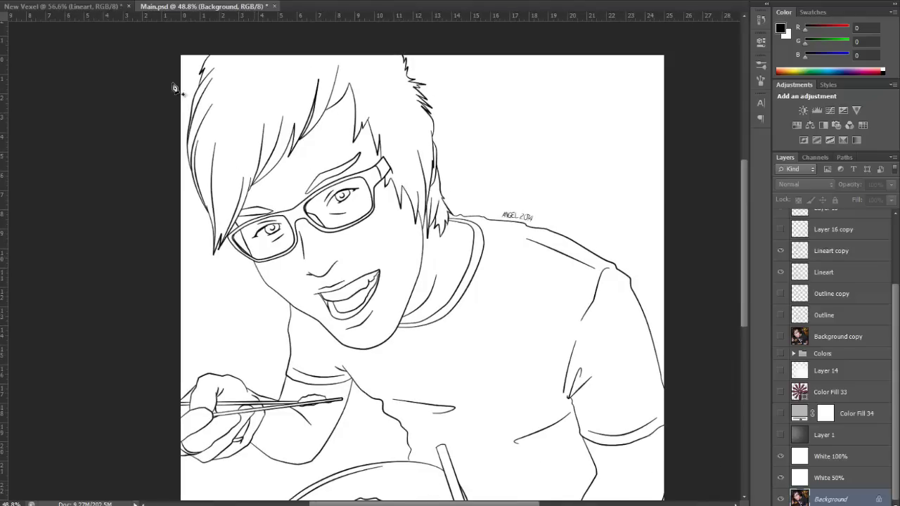
click(44, 4)
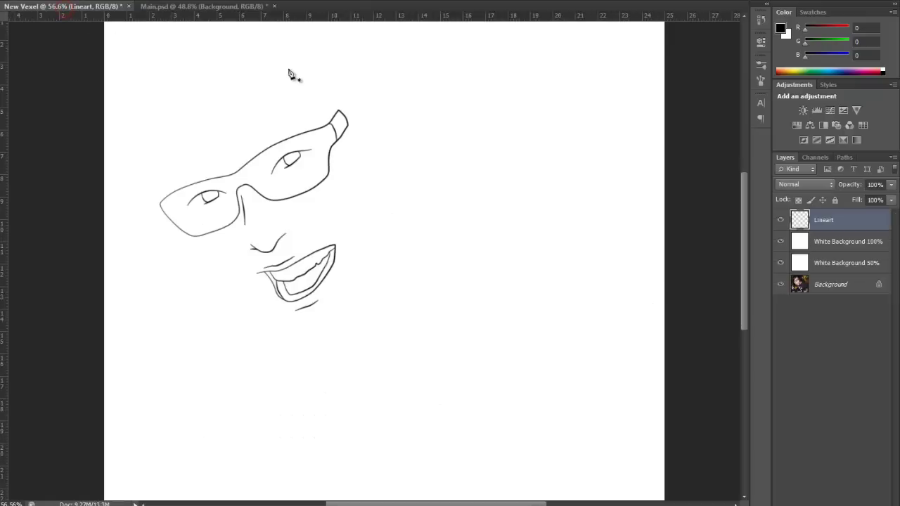
Step: Duplicate the Lineart layer of Main.psd with the New Vexel document as its destination
click(228, 7)
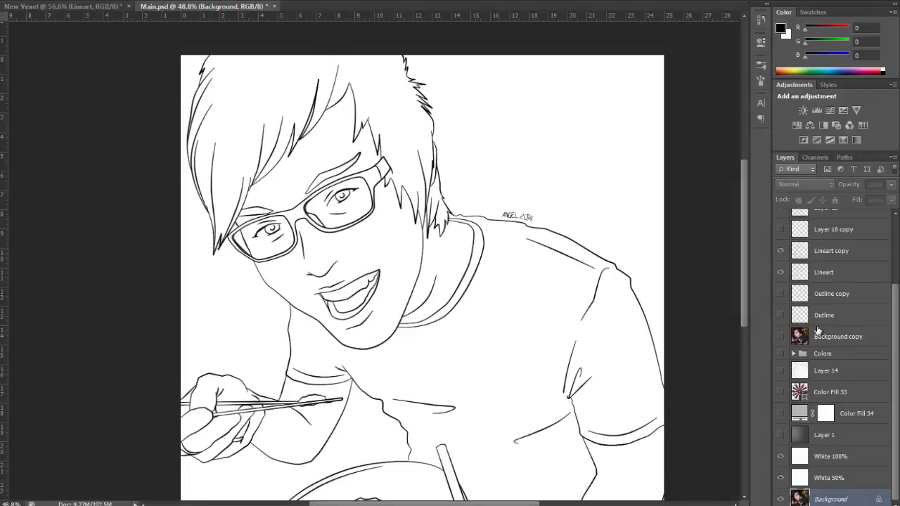
click(803, 459)
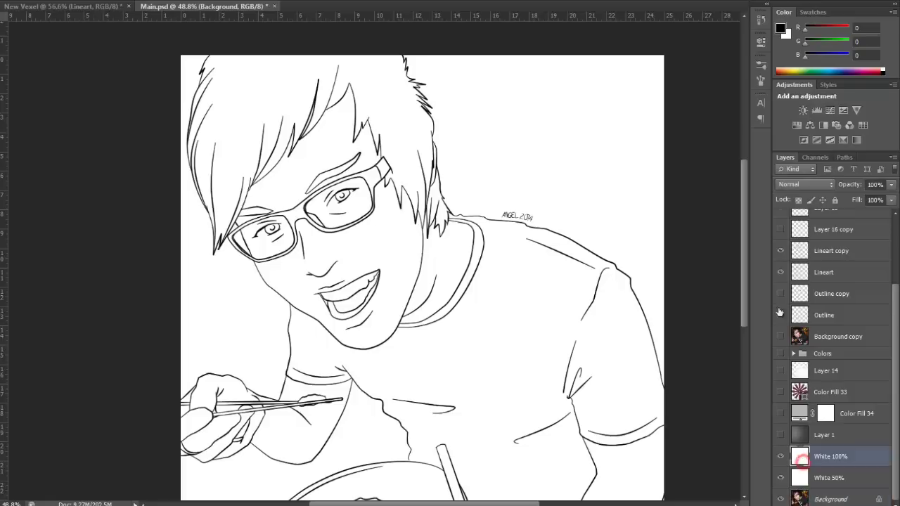
click(806, 251)
scroll(843, 338, up, 2)
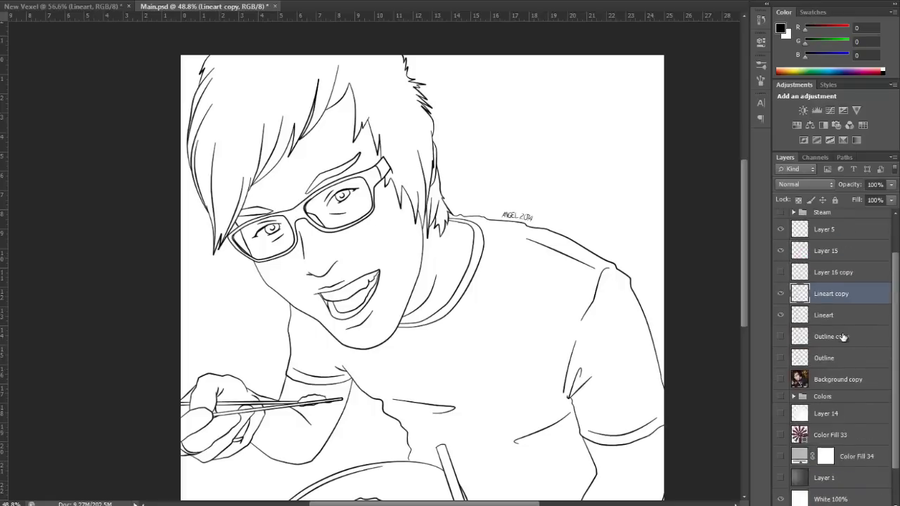
click(804, 318)
click(76, 1)
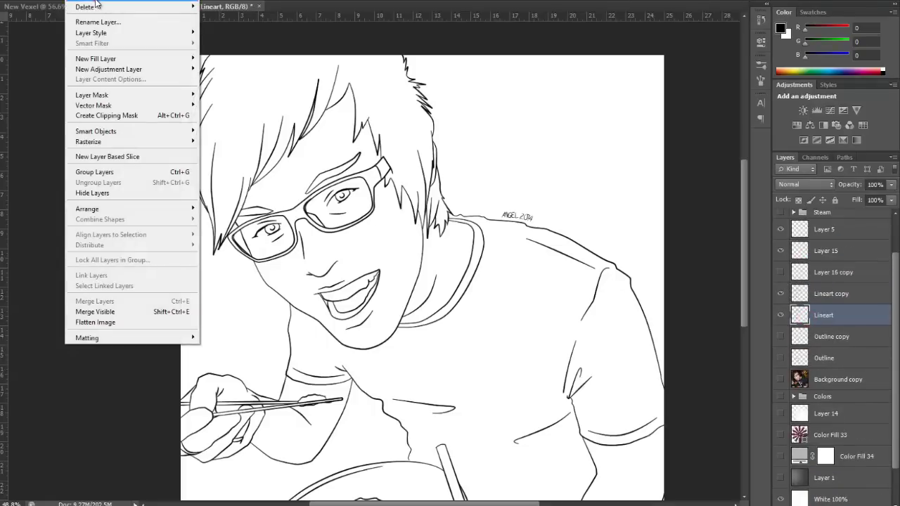
click(96, 2)
click(413, 183)
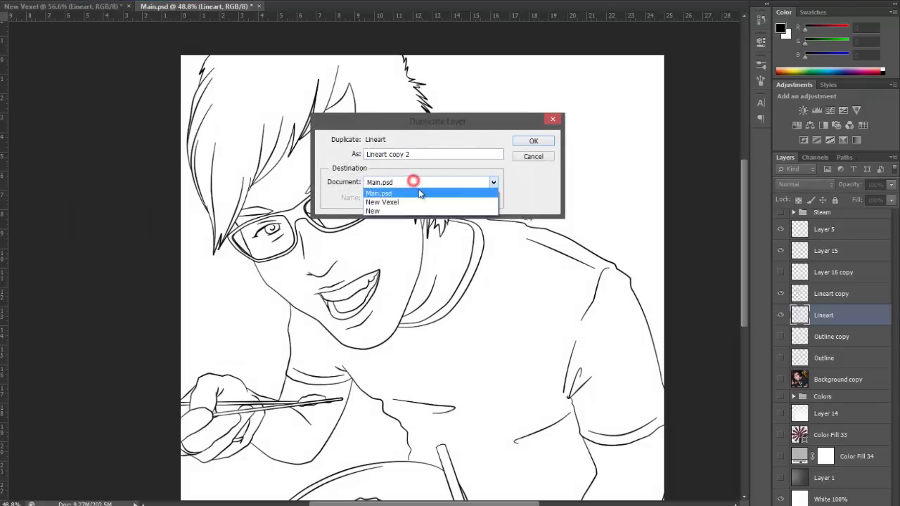
click(424, 203)
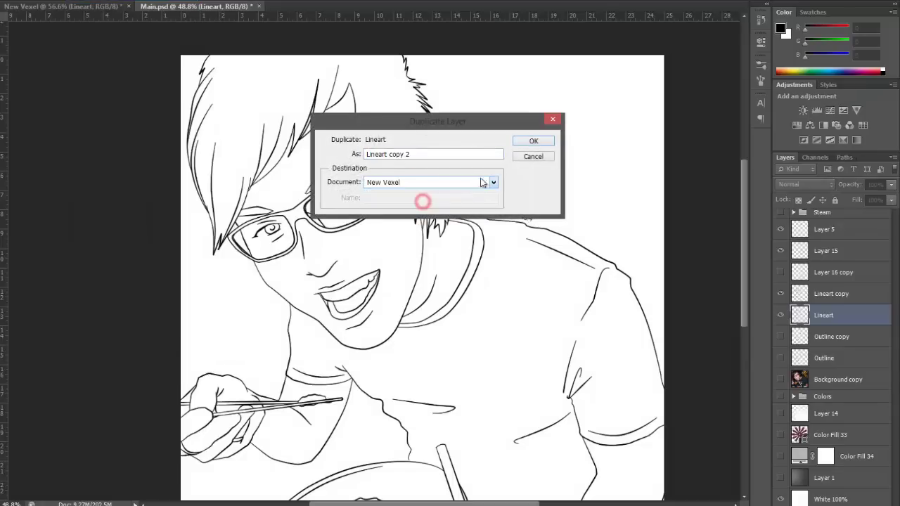
Step: Duplicate the Lineart layer into the New Vexel document and delete that document's lower Lineart layer
click(535, 139)
click(109, 5)
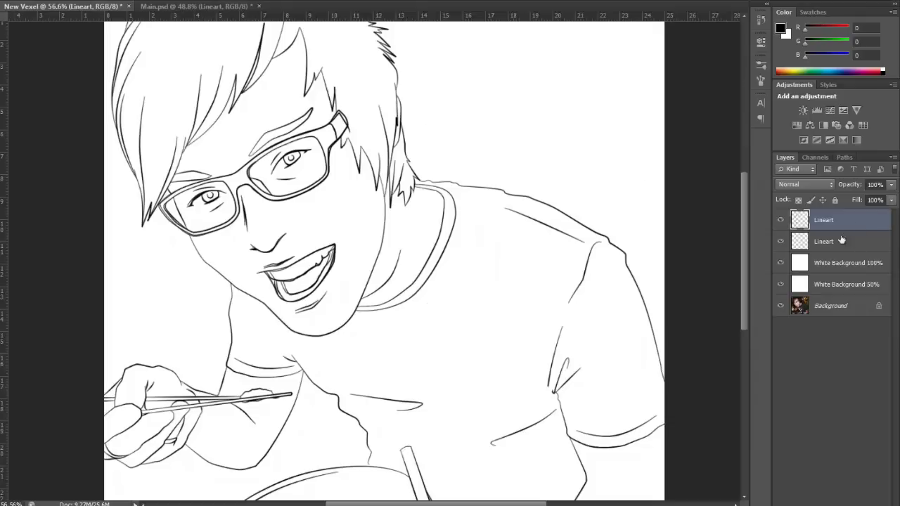
click(793, 241)
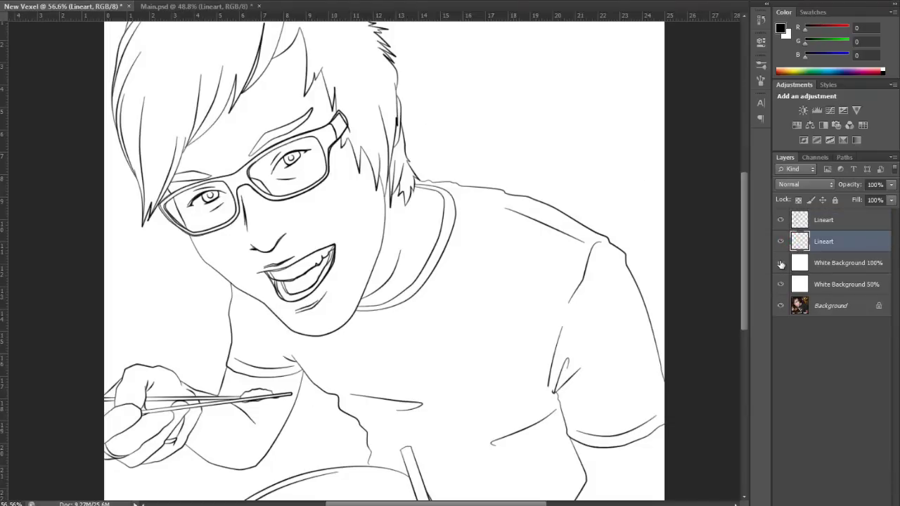
click(855, 488)
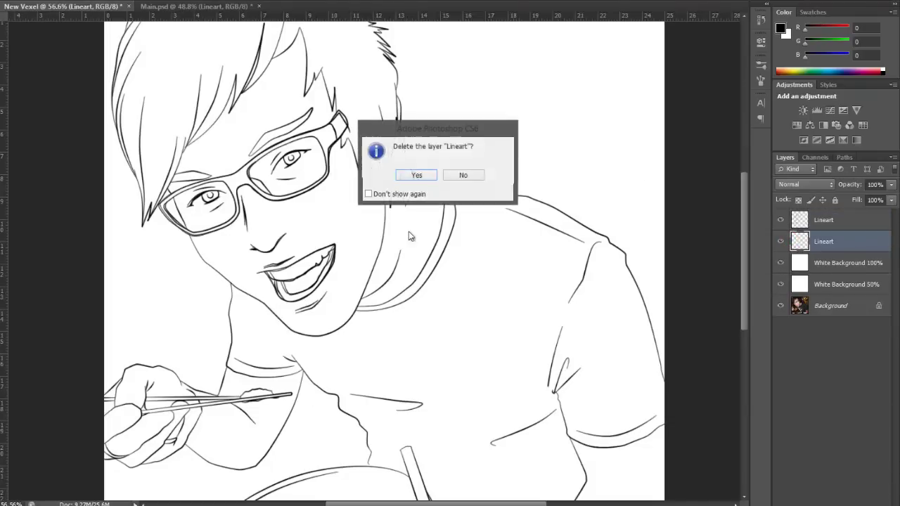
click(427, 178)
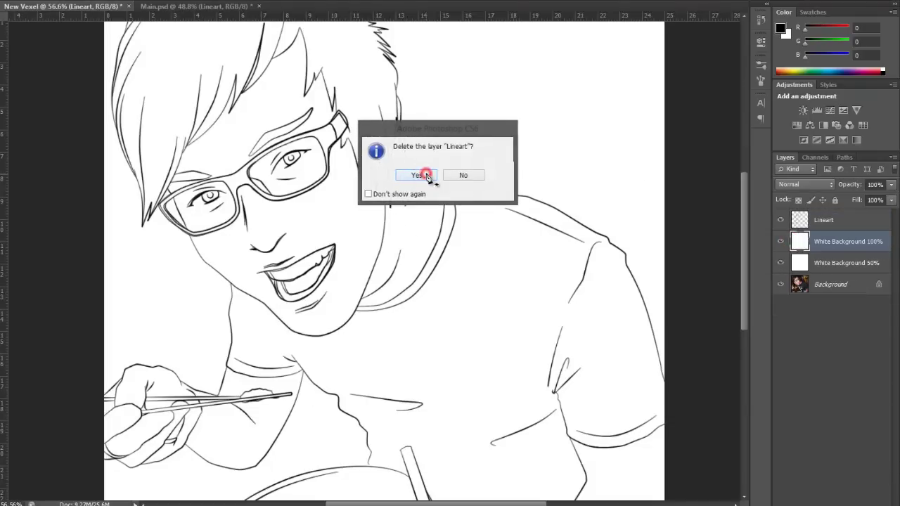
Step: Compare the line art with the photo by hiding and restoring White Background 100%, and check both white background layers' opacity
click(779, 242)
key(ctrl+0)
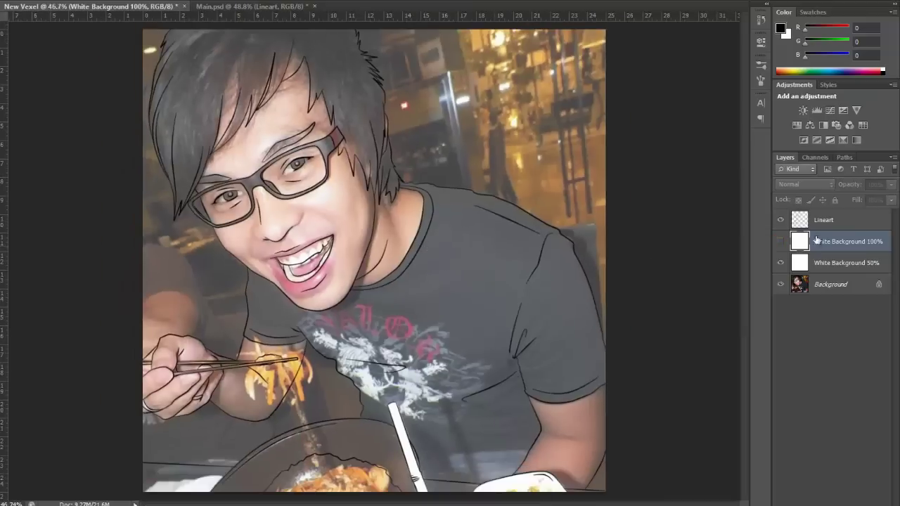
click(780, 242)
scroll(403, 264, down, 1)
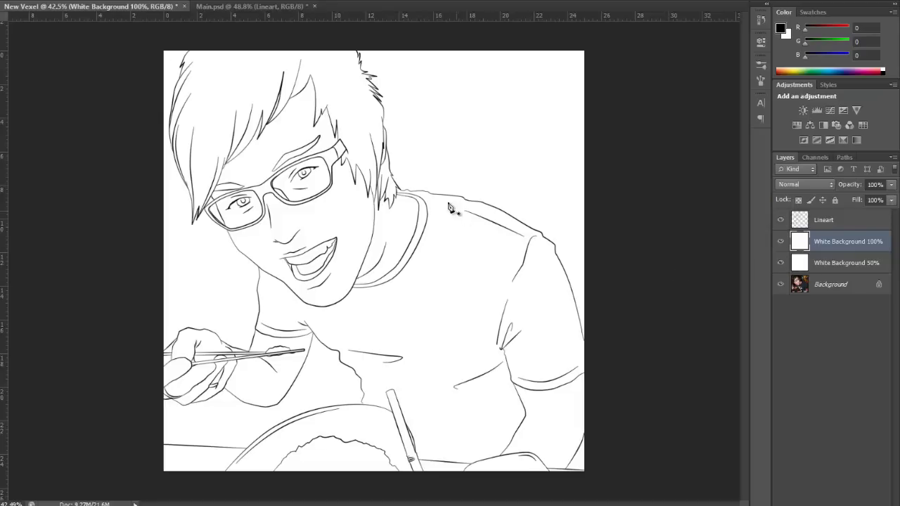
click(804, 262)
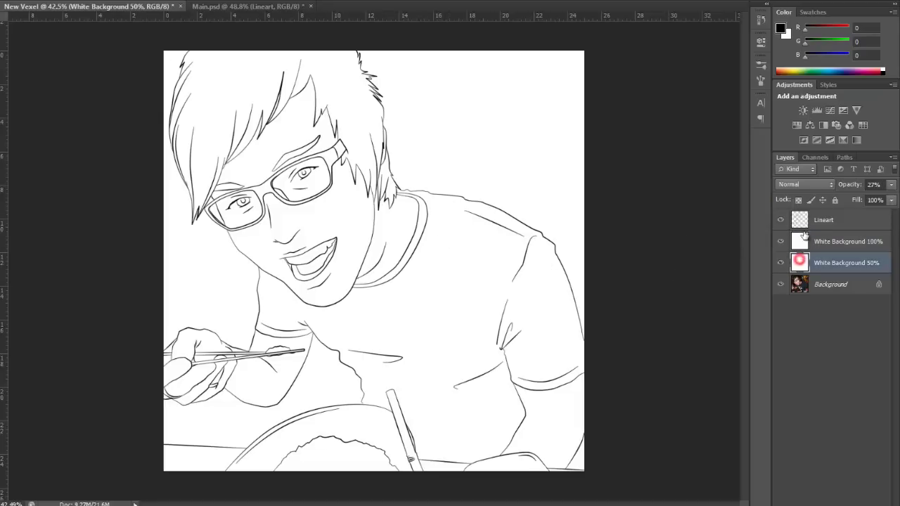
click(803, 240)
Step: Preview the Colors group in Main.psd, look through its expanded sublayers, and return to the New Vexel document
click(271, 6)
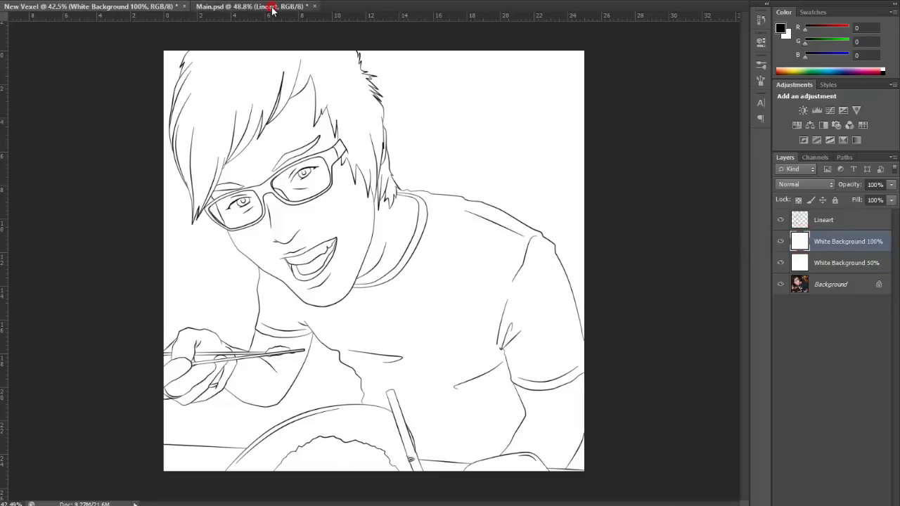
scroll(808, 430, down, 2)
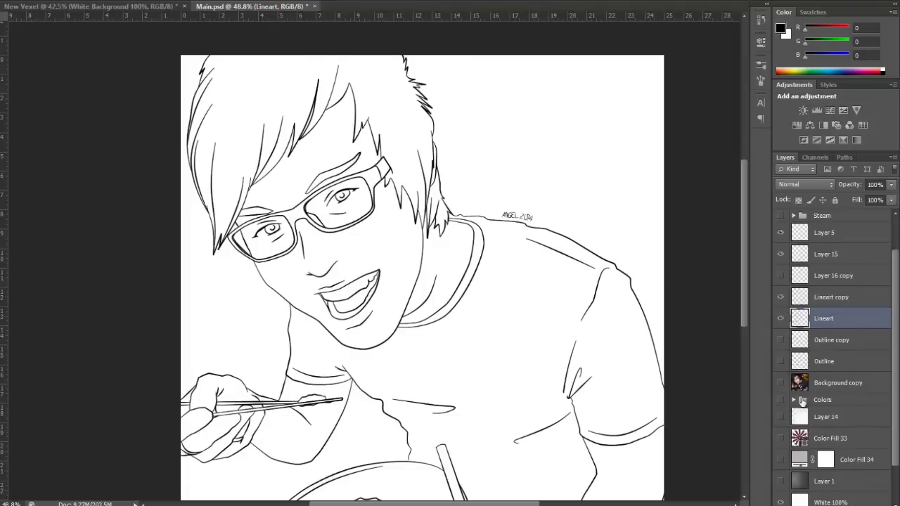
click(781, 400)
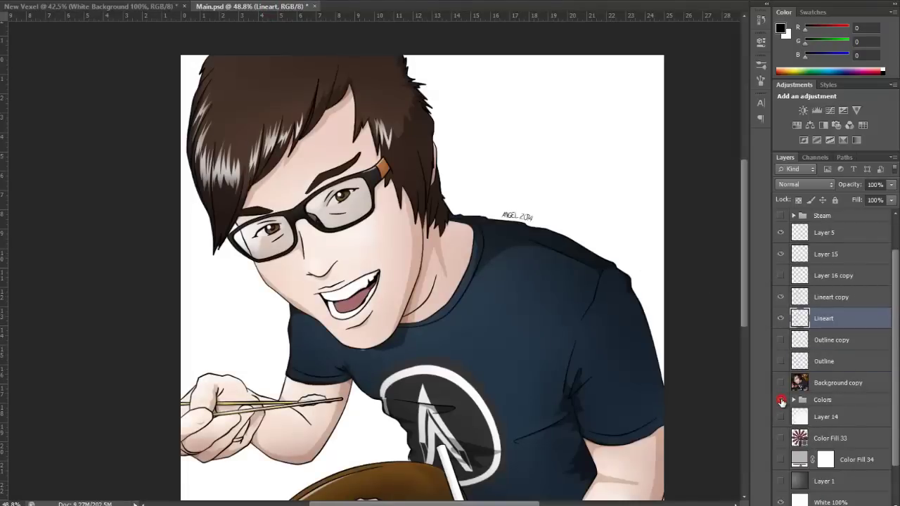
click(781, 399)
scroll(782, 346, down, 2)
click(795, 357)
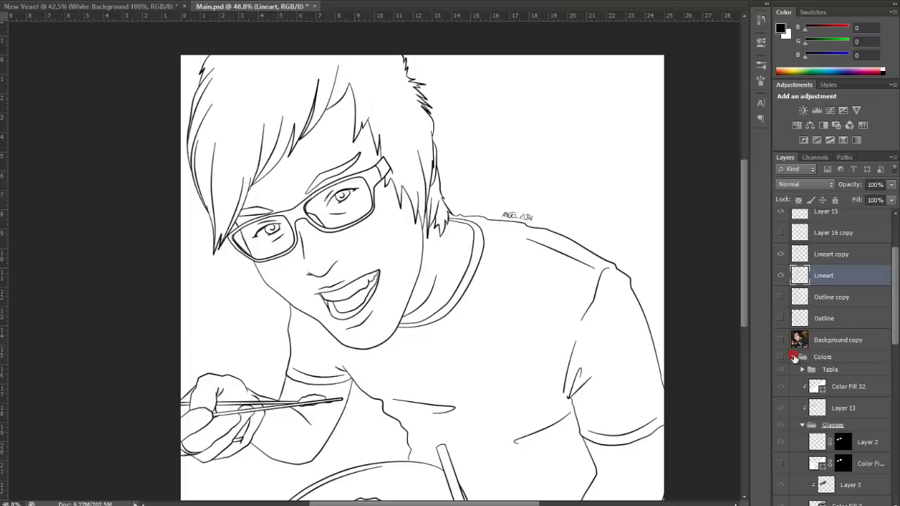
scroll(799, 358, down, 3)
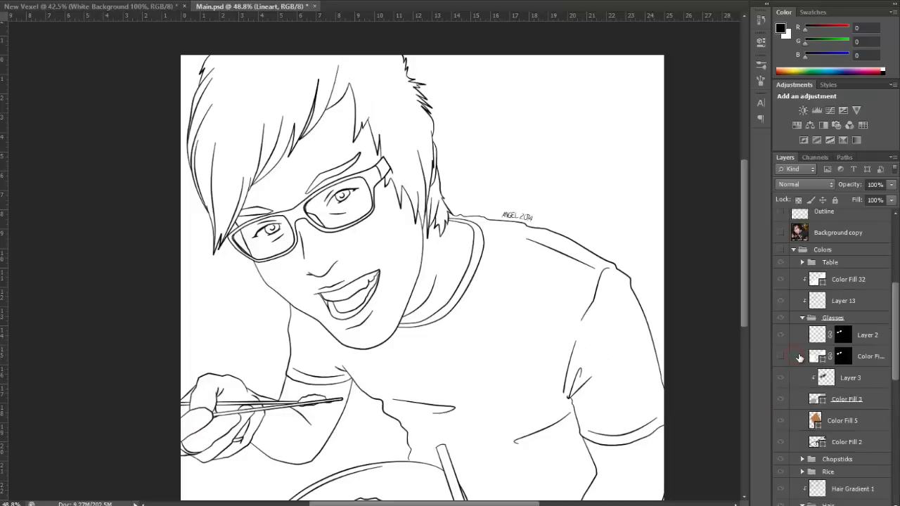
click(124, 9)
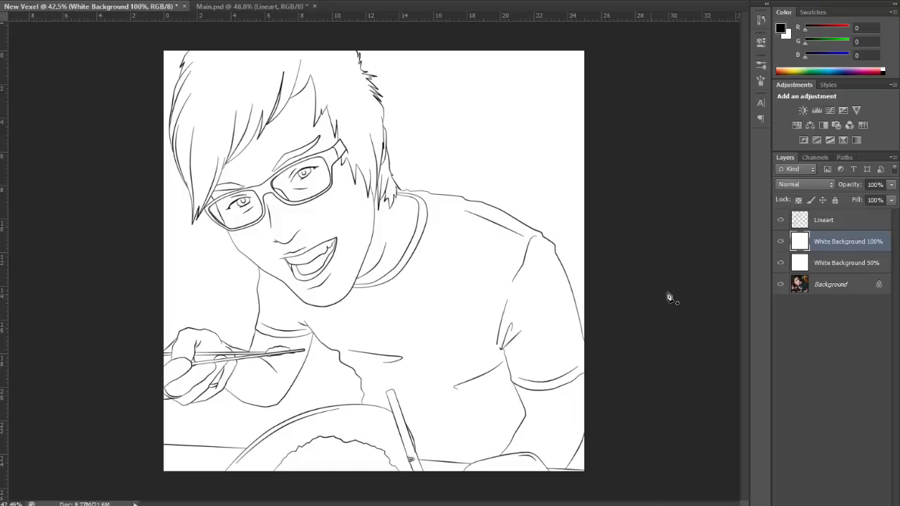
click(806, 265)
click(805, 241)
click(804, 263)
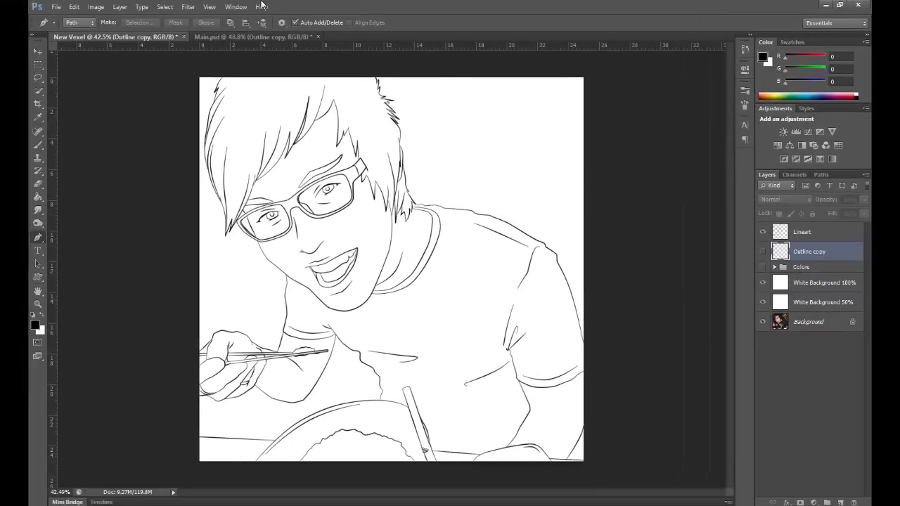
click(243, 37)
click(161, 37)
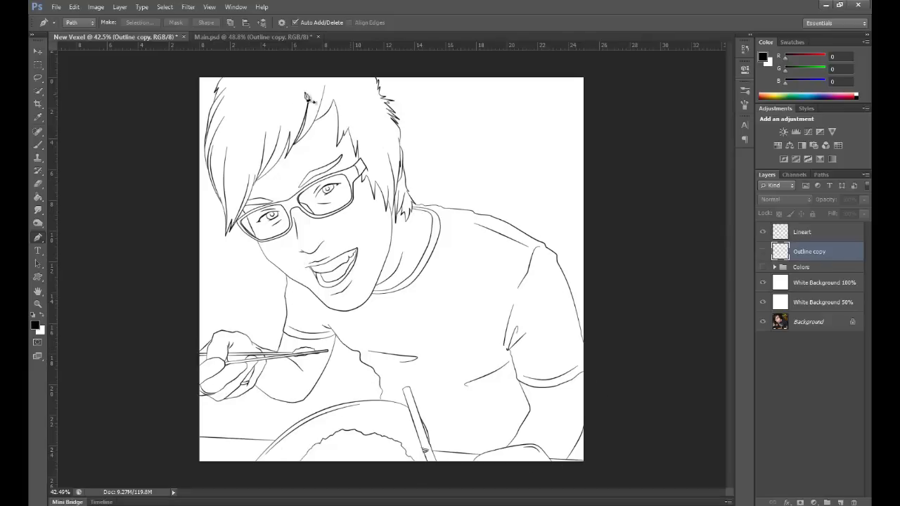
Step: Create a new layer above Outline copy and name it Outline
scroll(257, 116, up, 8)
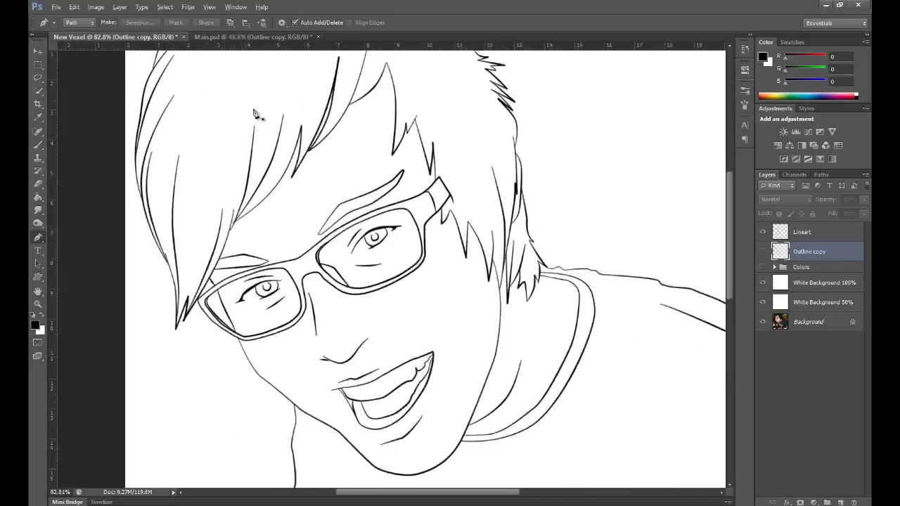
drag(254, 83, 389, 244)
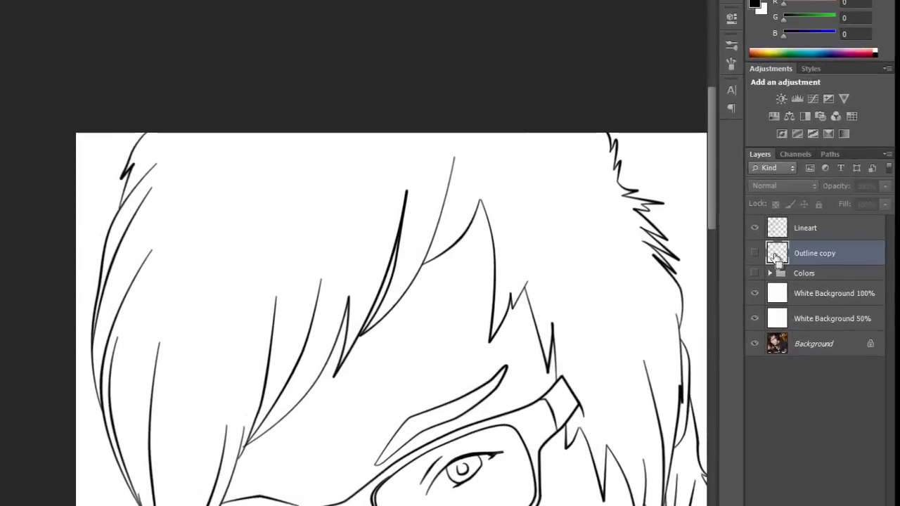
key(ctrl+shift+n)
key(Return)
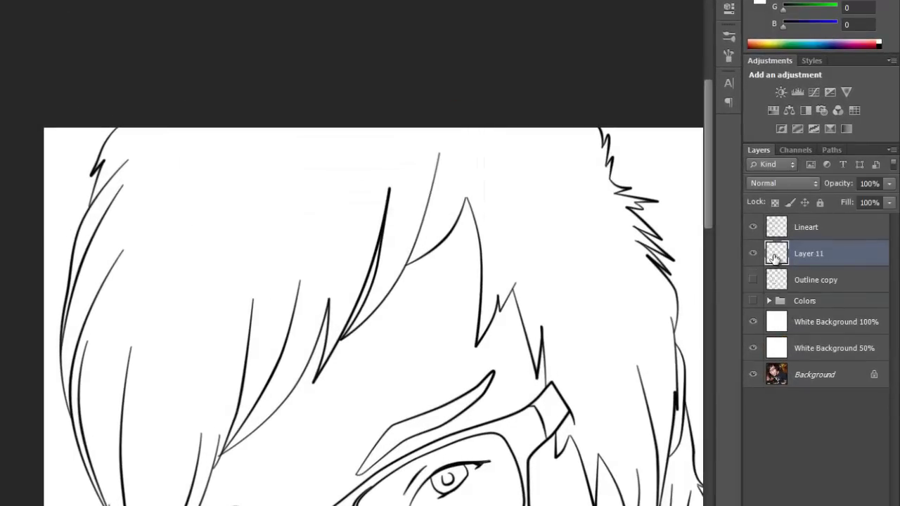
double_click(808, 253)
text(Outline)
key(Return)
Step: Start a Pen path at the canvas's upper edge beside the hair and trace just outside the small jagged tuft
drag(112, 143, 112, 175)
scroll(113, 179, up, 3)
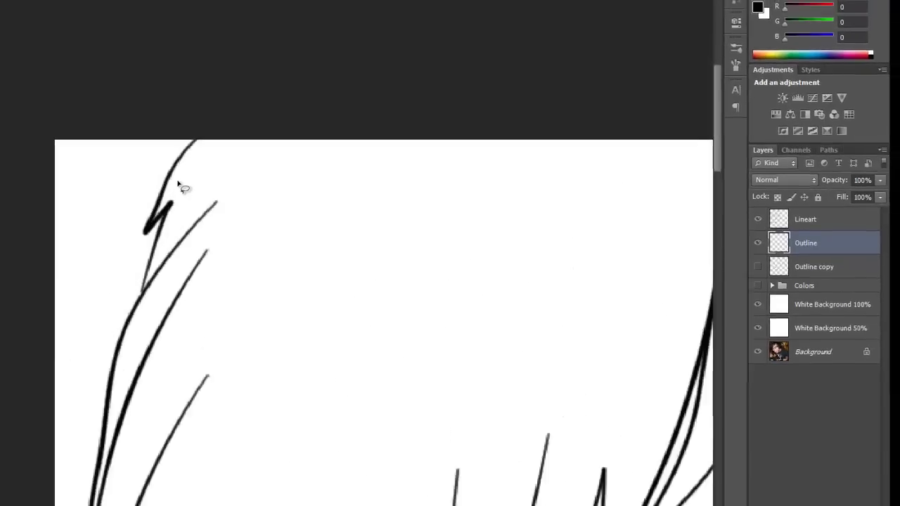
scroll(180, 184, up, 2)
drag(183, 184, 175, 179)
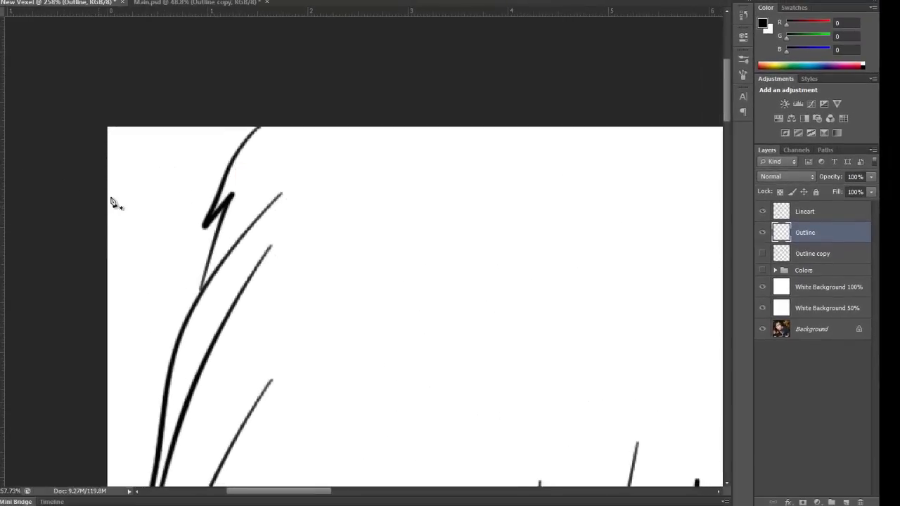
drag(389, 182, 377, 154)
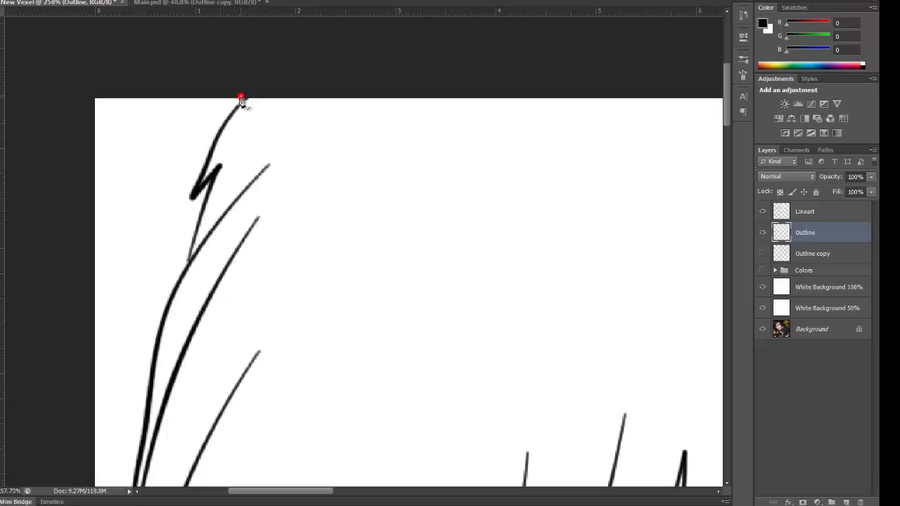
drag(187, 195, 186, 204)
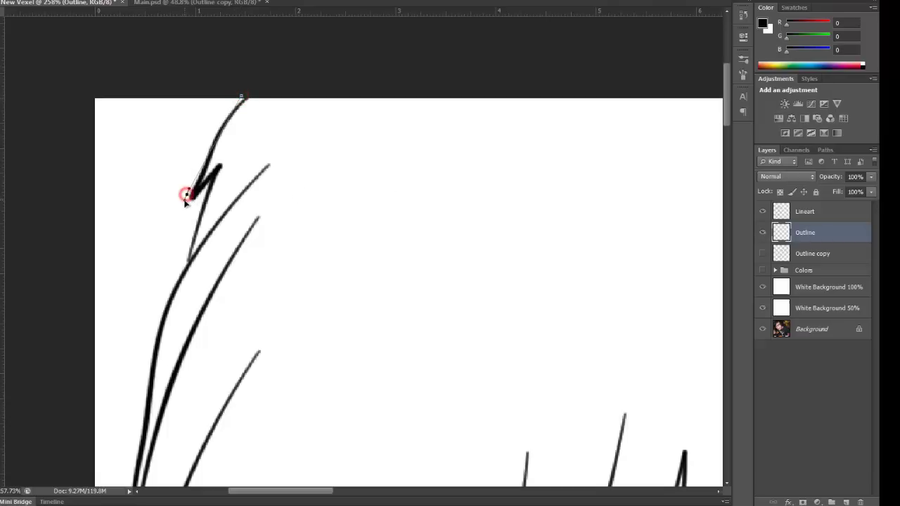
click(218, 138)
drag(217, 138, 212, 133)
click(184, 214)
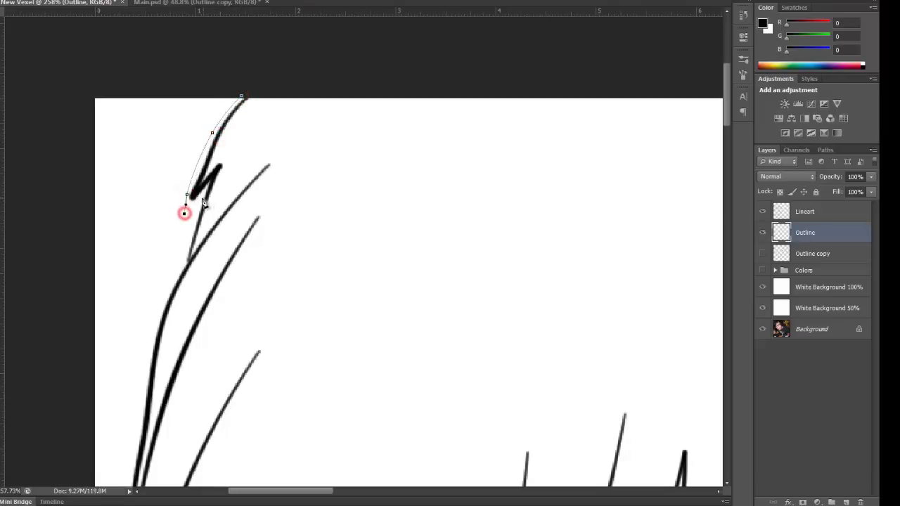
drag(159, 275, 236, 177)
drag(188, 241, 225, 184)
Step: Continue the path with curved segments just outside the upper left side of the hair
click(240, 218)
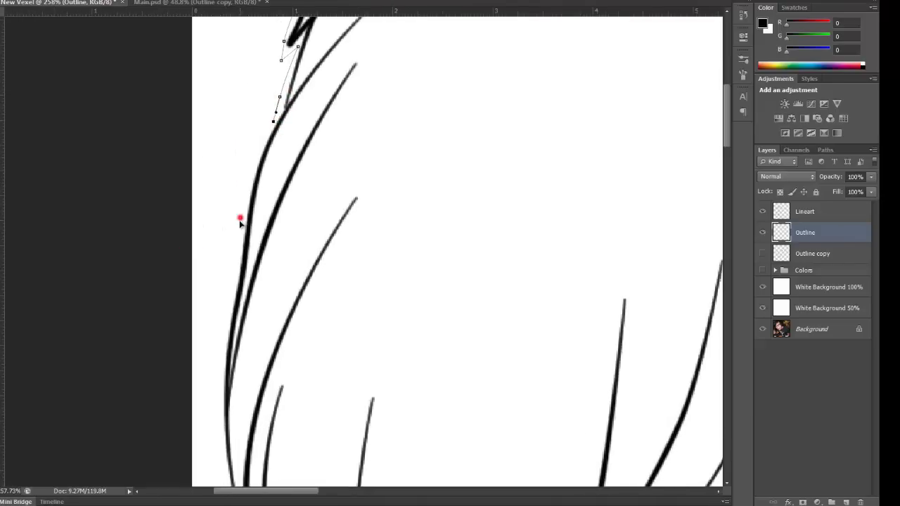
drag(241, 218, 237, 229)
click(258, 171)
drag(257, 171, 253, 170)
drag(235, 247, 271, 143)
drag(268, 175, 265, 188)
click(265, 186)
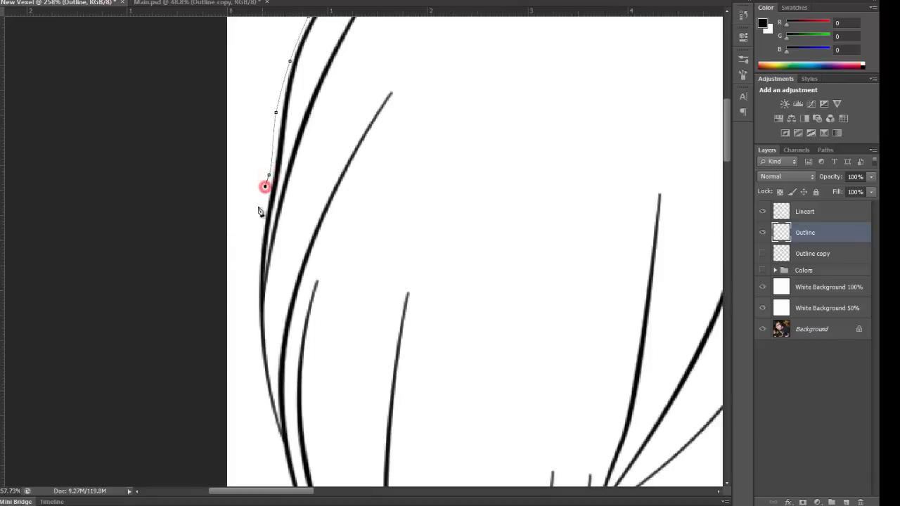
Step: Extend the path around the widest part of the hair's left side and down where its strands converge
drag(249, 301, 263, 243)
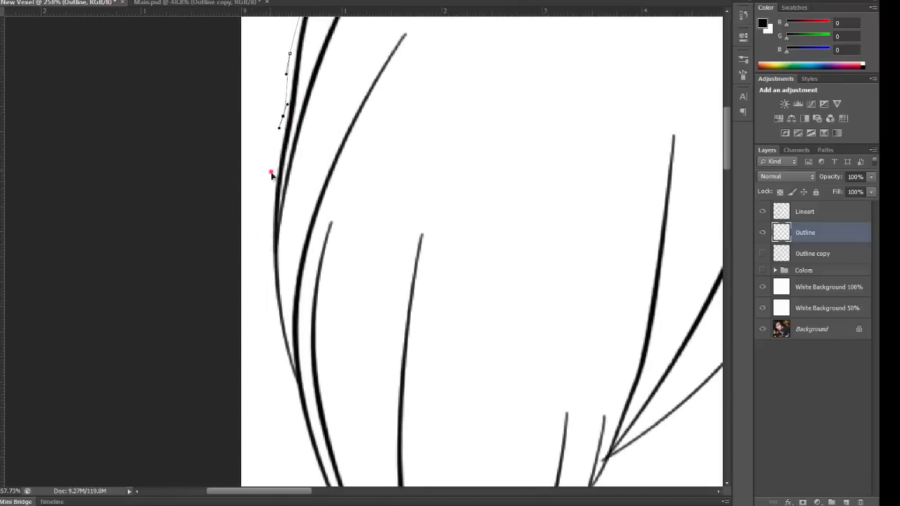
drag(271, 171, 272, 181)
drag(261, 263, 281, 191)
ctrl+drag(289, 97, 284, 156)
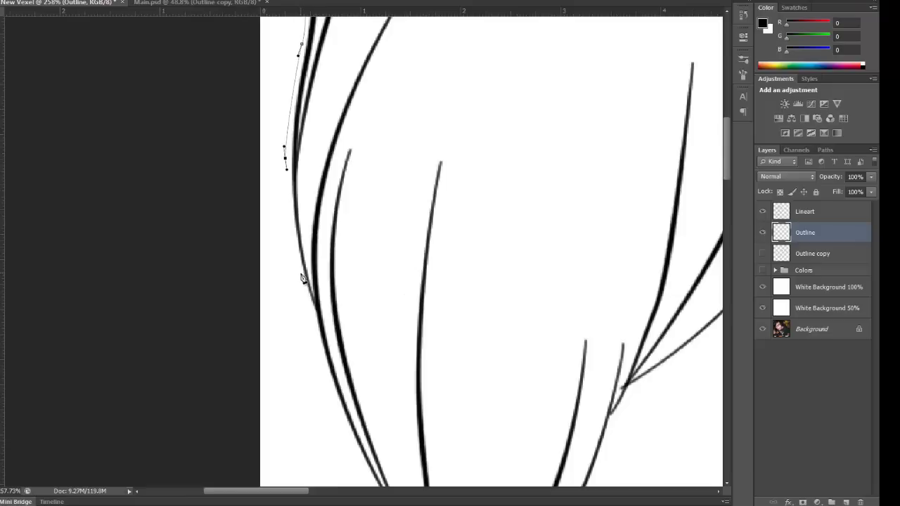
drag(301, 273, 307, 297)
drag(340, 340, 333, 216)
drag(364, 263, 344, 202)
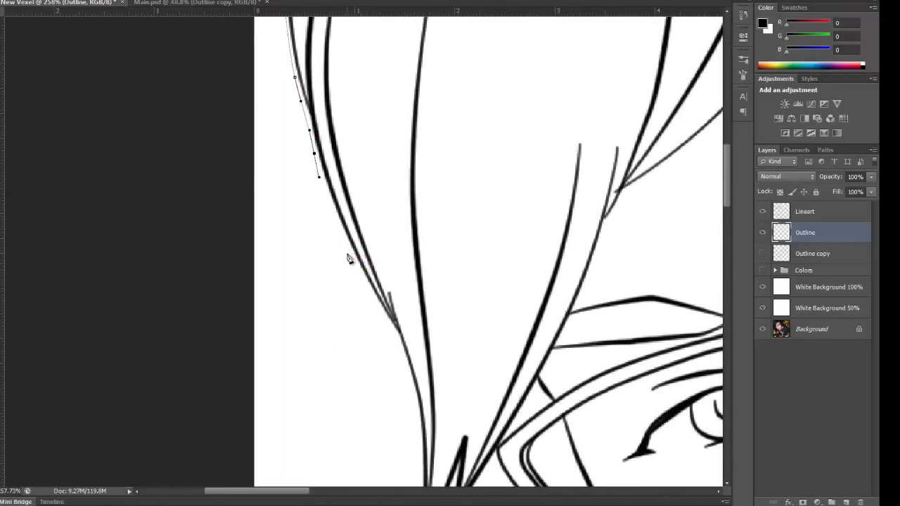
Step: Trace the lower left hair edge down to the fringe's pointed tip and around the notch beside it
drag(353, 261, 363, 236)
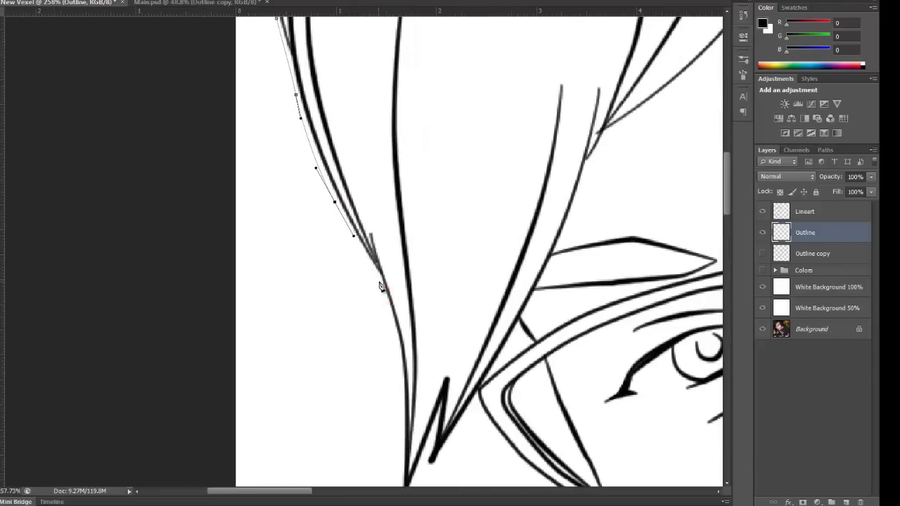
drag(380, 287, 405, 313)
scroll(399, 250, down, 3)
click(402, 353)
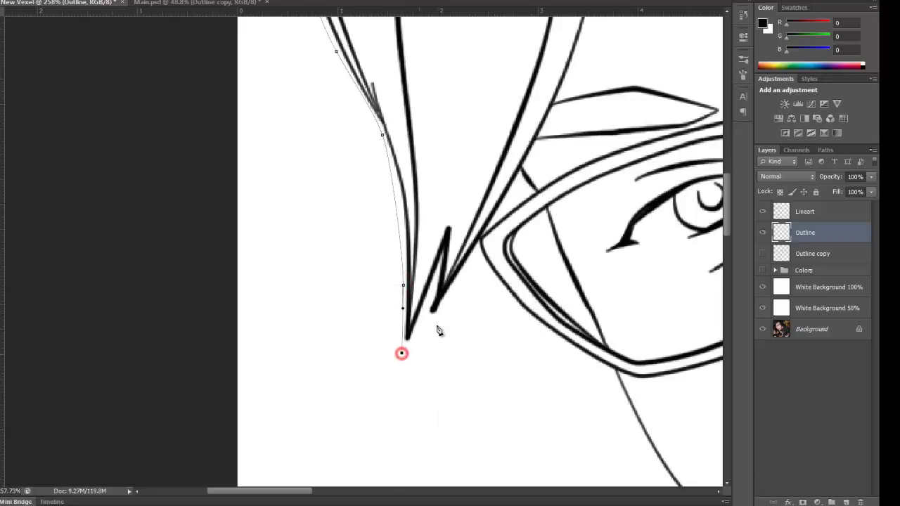
drag(430, 303, 420, 329)
Step: Carry the path from the fringe's second point around the glasses' lower left rim to the start of the cheek
click(478, 260)
drag(486, 309, 445, 265)
key(ctrl+z)
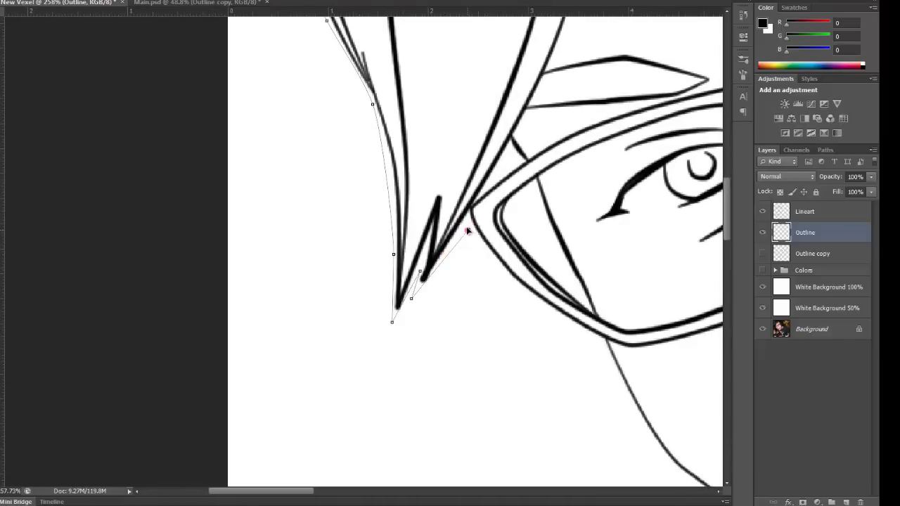
drag(467, 227, 508, 274)
drag(538, 308, 430, 179)
drag(479, 205, 469, 180)
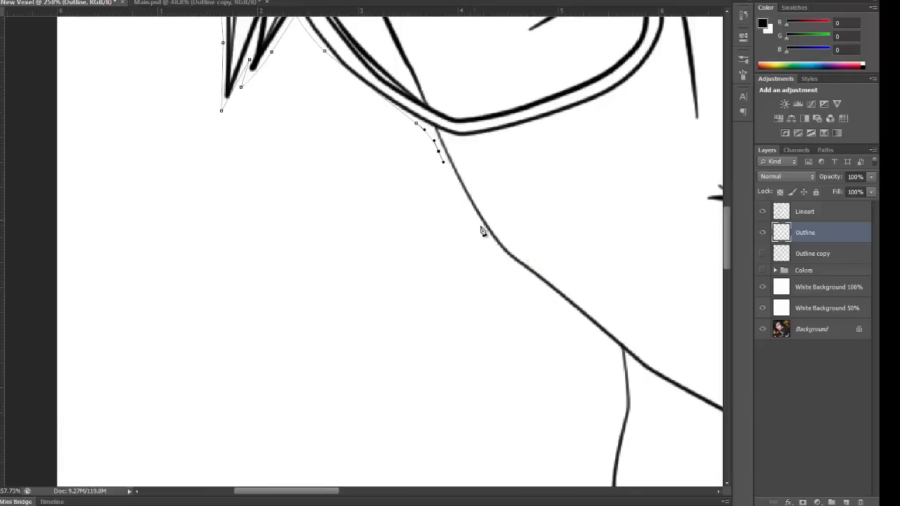
Step: Extend the path down the cheek and along the jaw to where the neck line meets it
drag(540, 286, 450, 186)
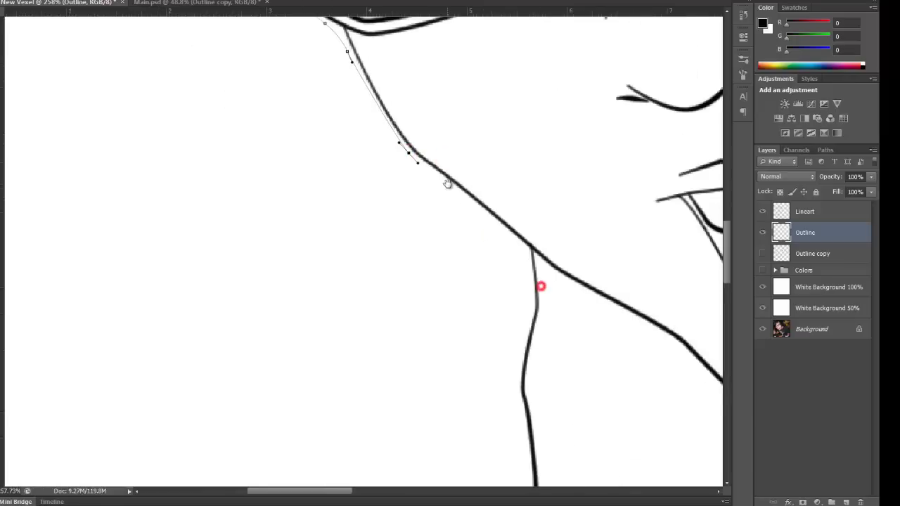
click(492, 218)
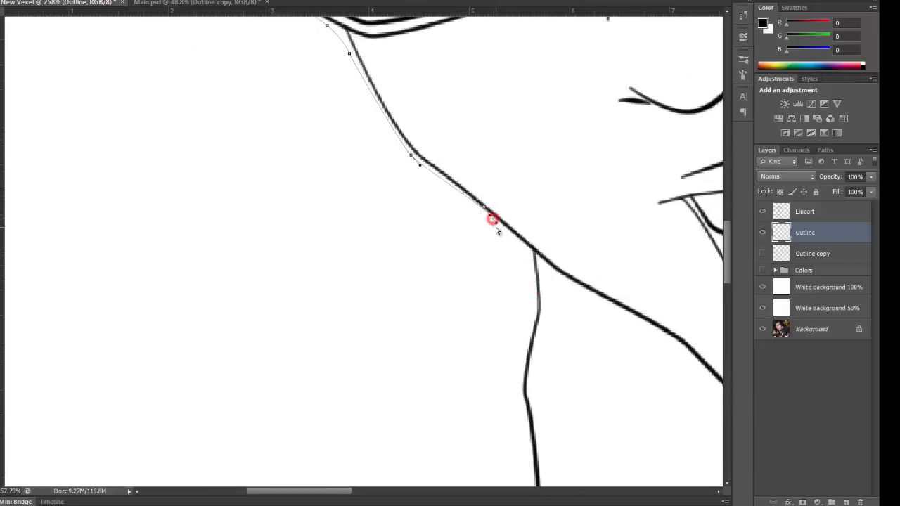
drag(491, 216, 499, 230)
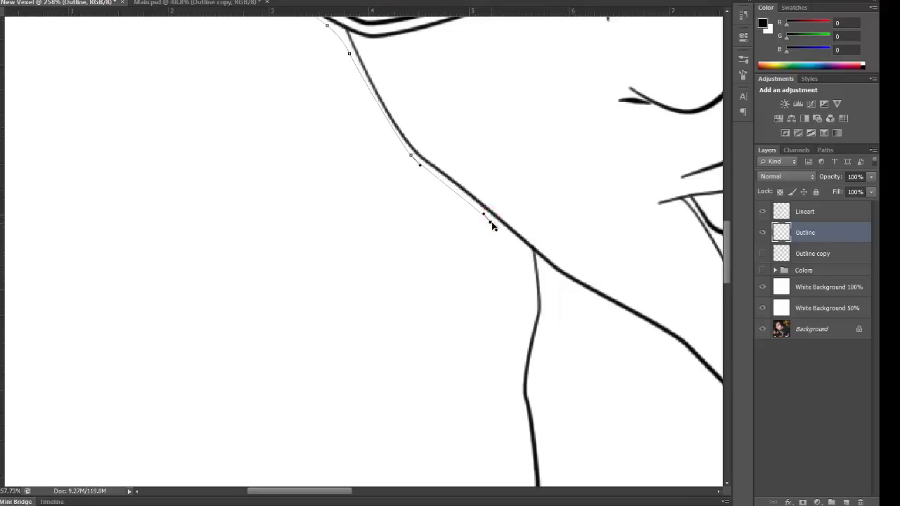
click(534, 254)
key(ctrl+z)
click(533, 257)
click(493, 223)
Step: Stroke the path on the Outline layer with the Brush and Simulate Pressure on, and dismiss the path
drag(297, 80, 437, 333)
drag(381, 148, 380, 318)
right_click(322, 141)
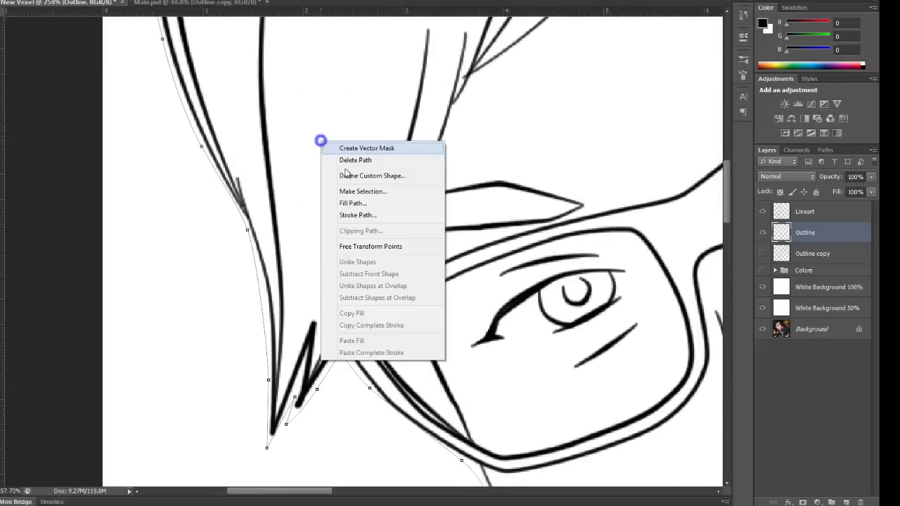
click(387, 215)
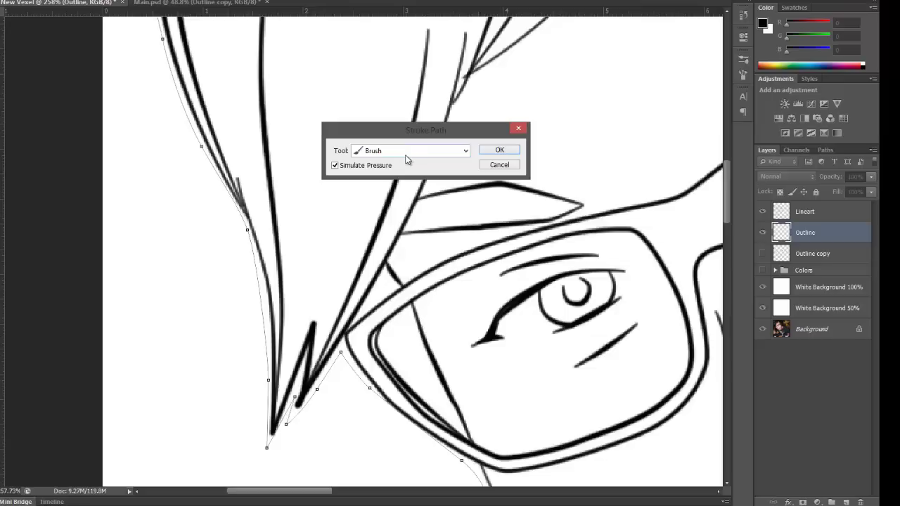
click(499, 151)
drag(241, 77, 290, 274)
key(Return)
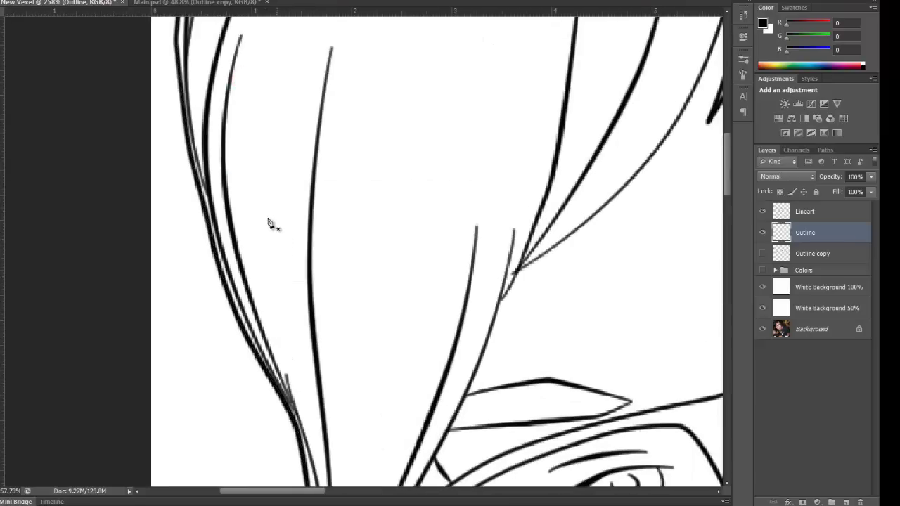
Step: Compare the drawing with the Outline layer hidden and shown to examine the stroked contour against the line art
drag(318, 101, 382, 330)
drag(411, 99, 418, 207)
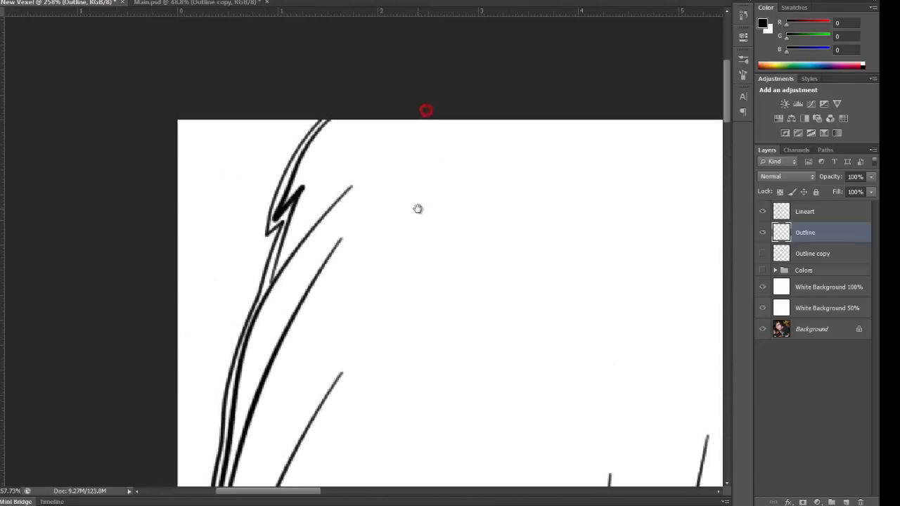
click(761, 234)
scroll(556, 312, down, 4)
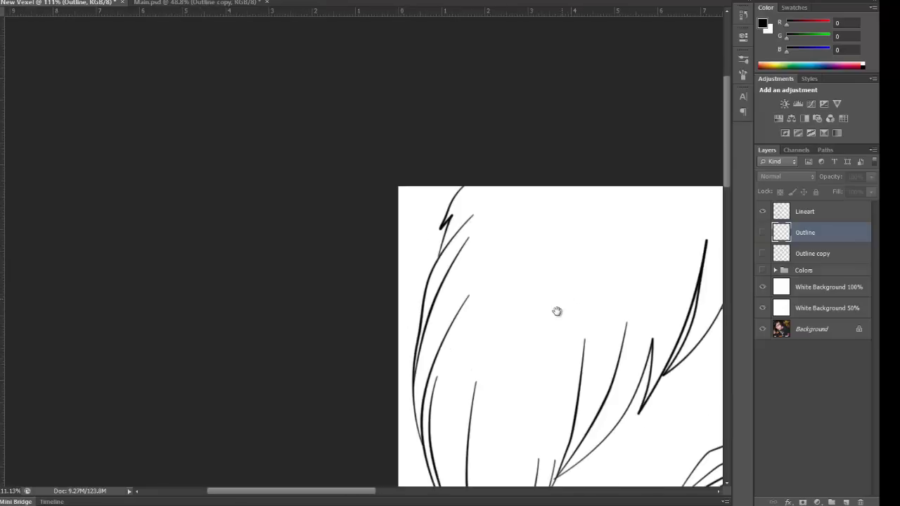
drag(556, 312, 454, 207)
click(762, 234)
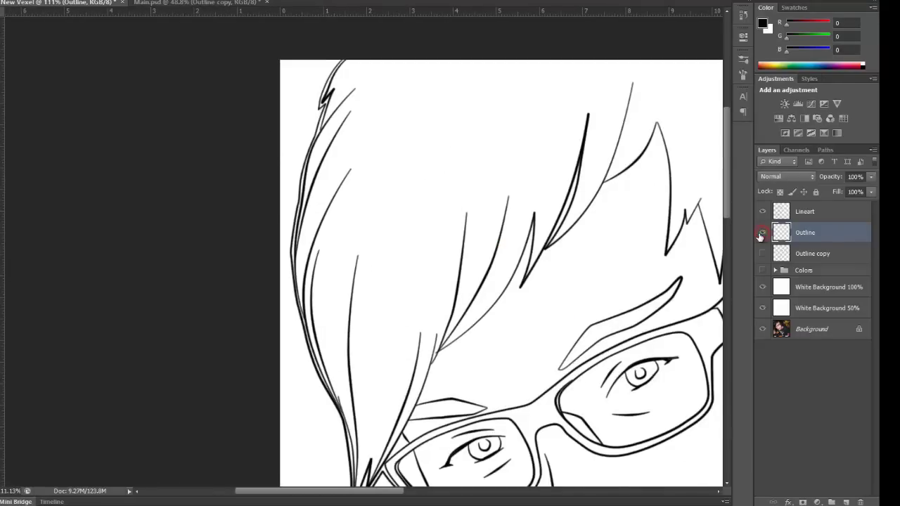
scroll(414, 265, down, 4)
scroll(233, 130, up, 5)
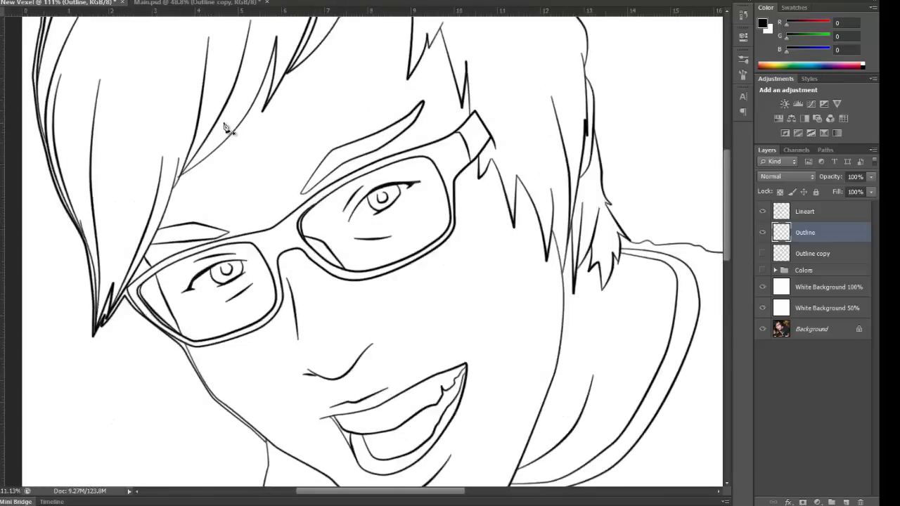
Step: Paint black between the outer contour and the line art around the jagged notch at the hair's upper left
mouse_move(136, 69)
mouse_down()
mouse_move(331, 134)
mouse_move(338, 192)
mouse_up()
scroll(303, 148, up, 4)
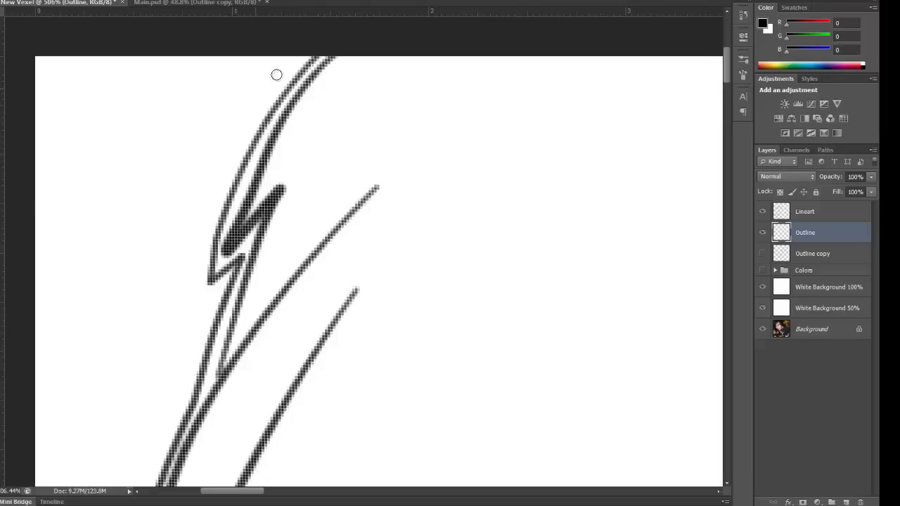
scroll(324, 55, up, 1)
mouse_move(328, 50)
mouse_down()
mouse_move(263, 127)
mouse_move(260, 138)
mouse_move(280, 116)
mouse_move(233, 199)
mouse_move(217, 259)
mouse_move(230, 213)
mouse_move(214, 253)
mouse_move(222, 216)
mouse_move(188, 334)
mouse_move(230, 278)
mouse_move(213, 318)
mouse_move(230, 299)
mouse_move(252, 227)
mouse_move(251, 258)
mouse_up()
drag(229, 304, 267, 195)
mouse_move(288, 144)
mouse_down()
mouse_move(229, 315)
mouse_move(239, 279)
mouse_move(248, 278)
mouse_move(247, 257)
mouse_up()
click(243, 301)
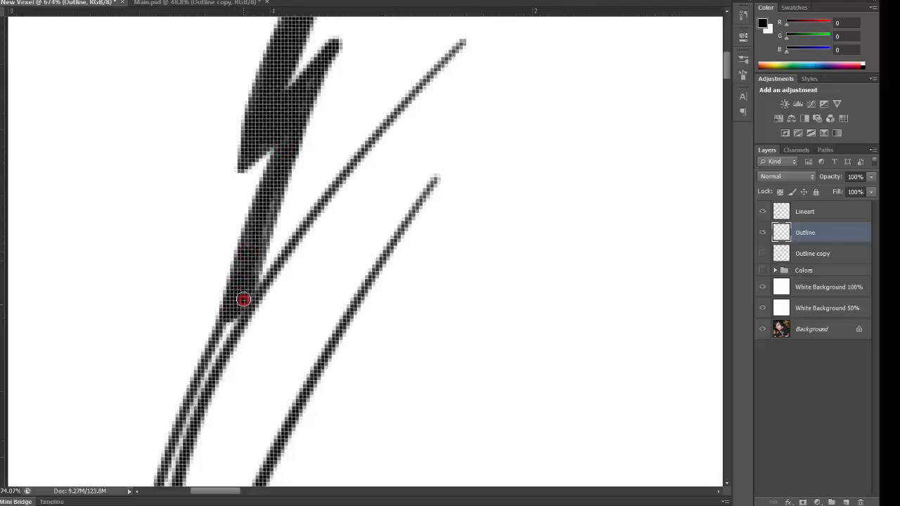
Step: Continue the black fill between the two lines down the upper left edge of the hair below the notch
drag(231, 327, 261, 222)
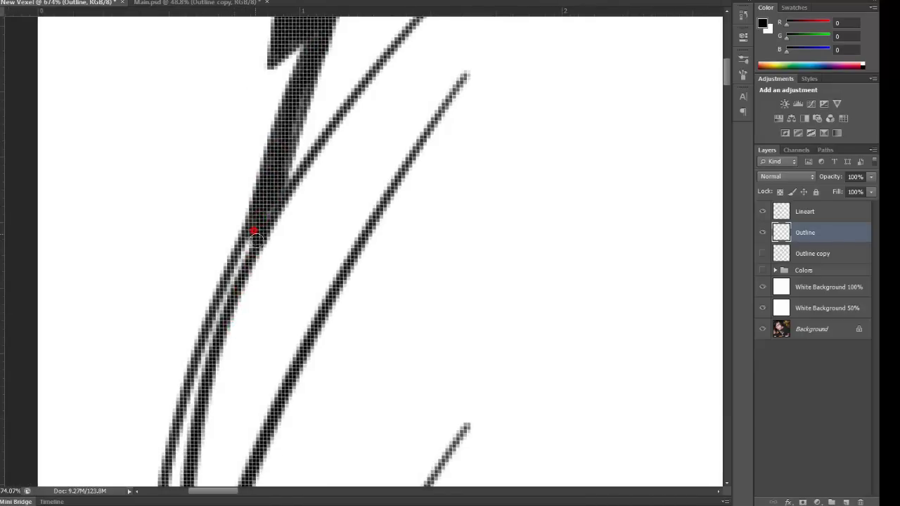
drag(248, 241, 273, 177)
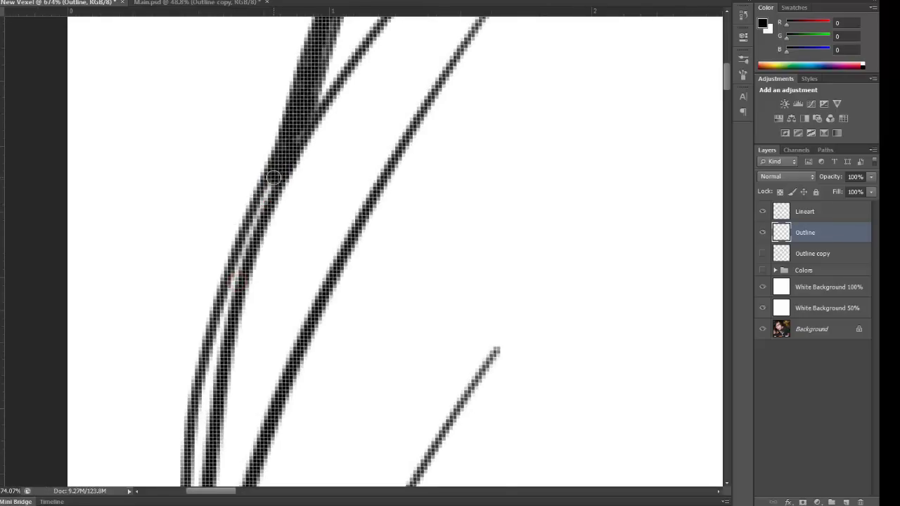
drag(224, 283, 253, 199)
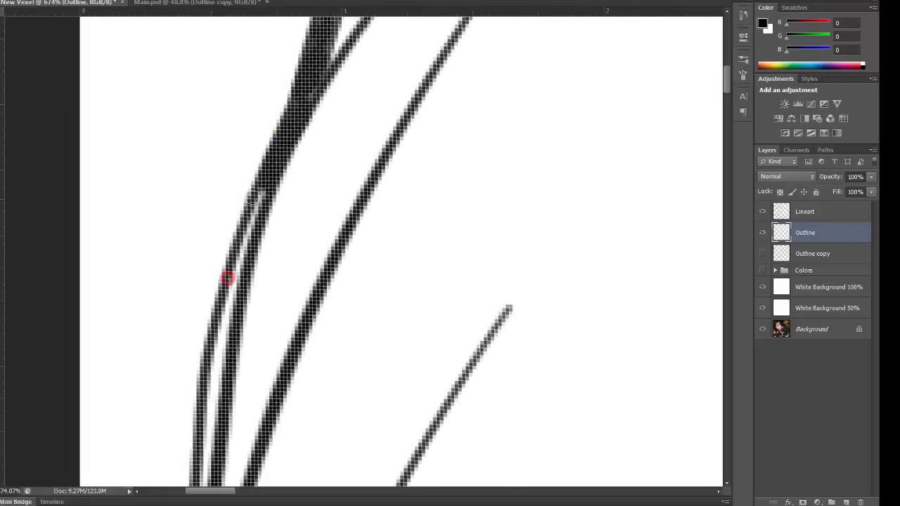
drag(240, 265, 256, 201)
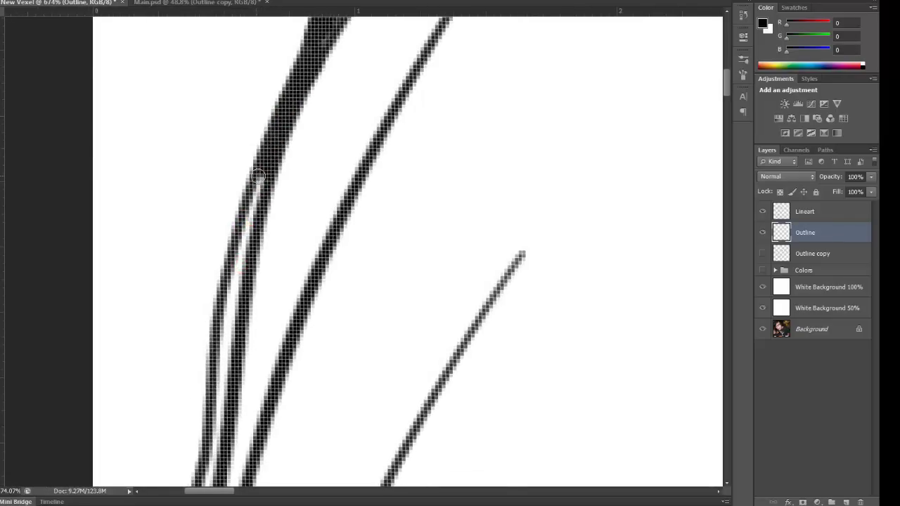
mouse_move(244, 241)
mouse_down()
mouse_move(260, 225)
mouse_move(270, 164)
mouse_up()
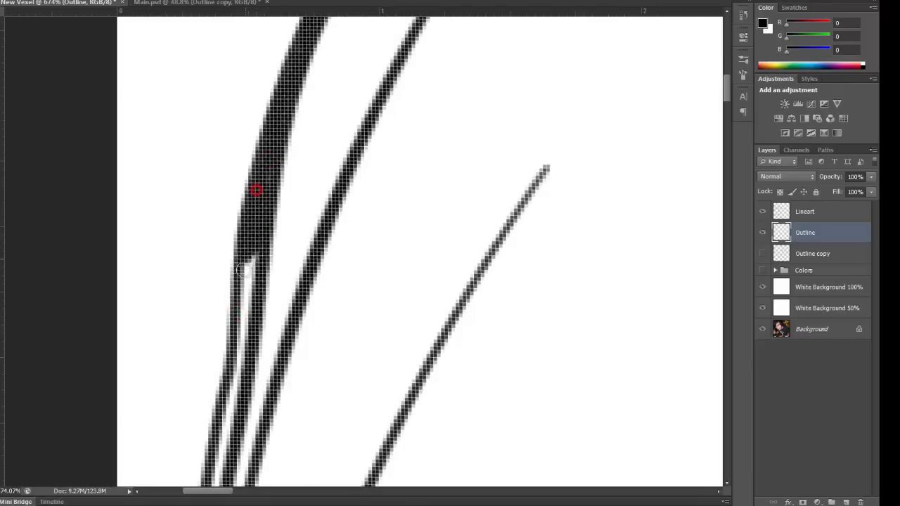
drag(249, 298, 256, 215)
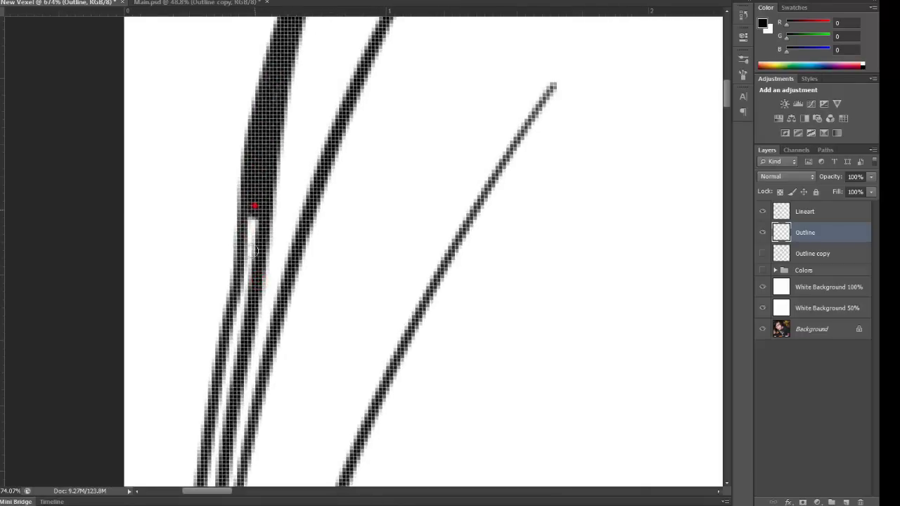
Step: Fill the gap between contour and line art around the widest part of the hair's left side
mouse_move(249, 309)
mouse_down()
mouse_move(265, 233)
mouse_move(269, 167)
mouse_move(231, 315)
mouse_move(245, 257)
mouse_move(266, 238)
mouse_move(248, 262)
mouse_move(260, 203)
mouse_up()
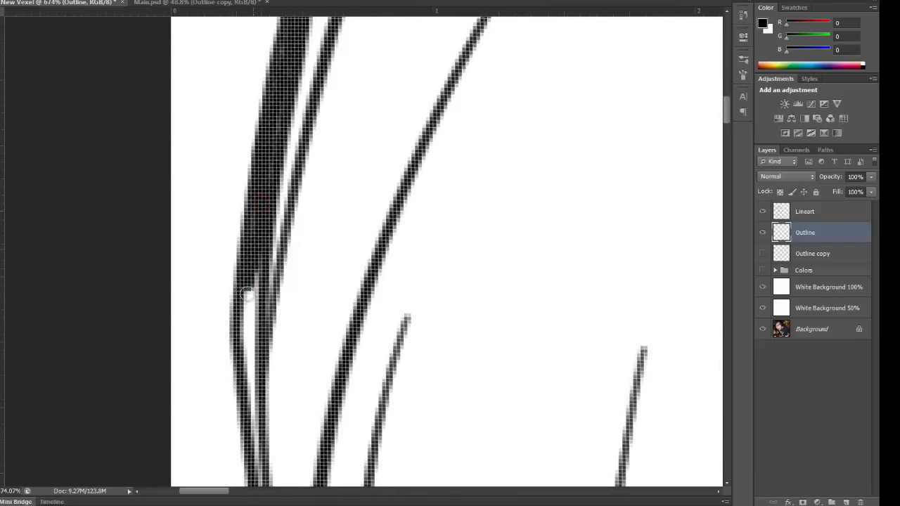
drag(257, 343, 258, 271)
mouse_move(251, 221)
mouse_down()
mouse_move(245, 266)
mouse_move(255, 247)
mouse_move(243, 296)
mouse_move(249, 282)
mouse_move(254, 314)
mouse_move(255, 263)
mouse_up()
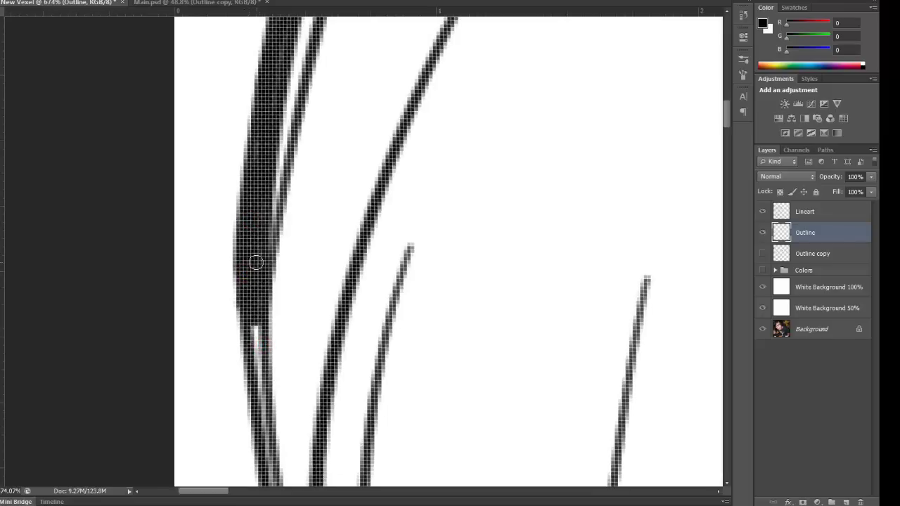
mouse_move(265, 328)
mouse_down()
mouse_move(269, 248)
mouse_move(260, 295)
mouse_move(260, 267)
mouse_move(269, 321)
mouse_move(288, 201)
mouse_move(279, 218)
mouse_move(298, 362)
mouse_move(275, 218)
mouse_move(278, 251)
mouse_move(326, 239)
mouse_move(313, 229)
mouse_move(327, 294)
mouse_up()
drag(310, 235, 327, 287)
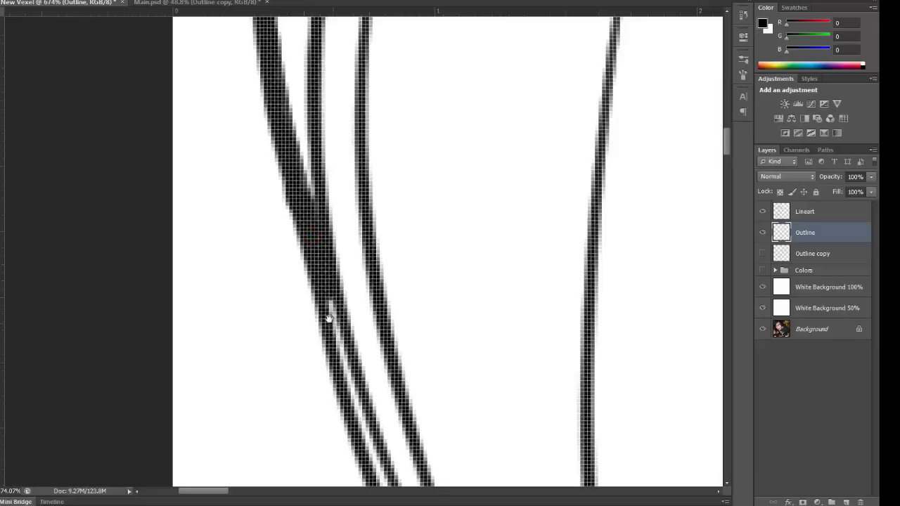
Step: Fill the narrowing gap down the hair's lower left edge to where the strands converge
mouse_move(329, 320)
mouse_down()
mouse_move(337, 268)
mouse_move(362, 366)
mouse_up()
mouse_move(349, 303)
mouse_down()
mouse_move(326, 240)
mouse_move(348, 313)
mouse_move(323, 209)
mouse_up()
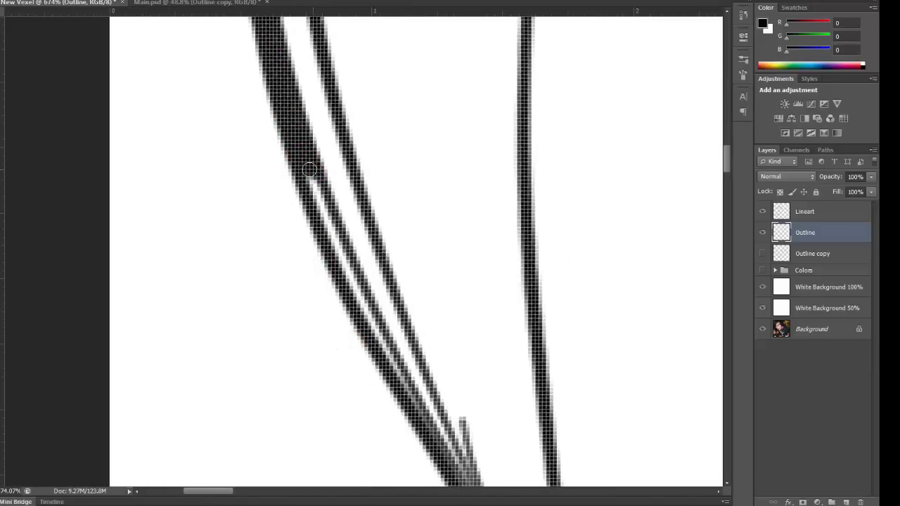
mouse_move(305, 164)
mouse_down()
mouse_move(367, 320)
mouse_move(329, 234)
mouse_up()
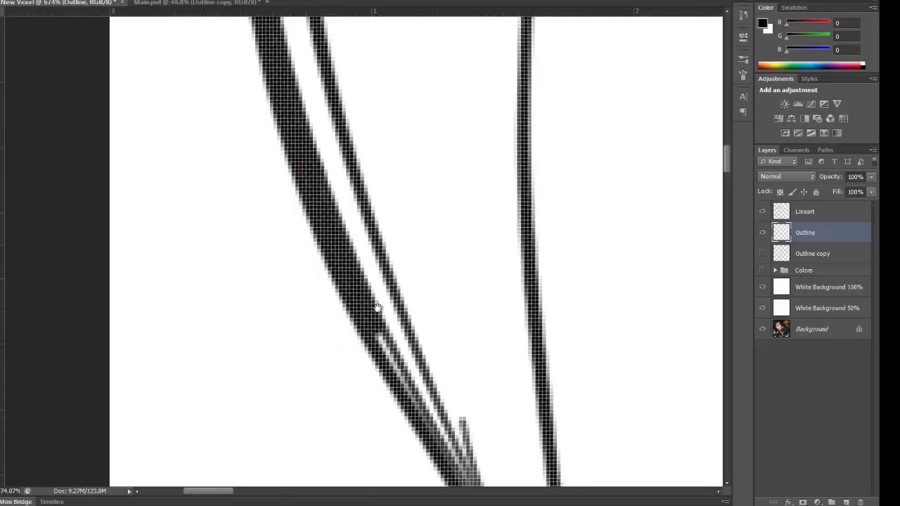
mouse_move(377, 307)
mouse_down()
mouse_move(311, 191)
mouse_move(347, 282)
mouse_move(423, 417)
mouse_up()
drag(399, 372, 333, 169)
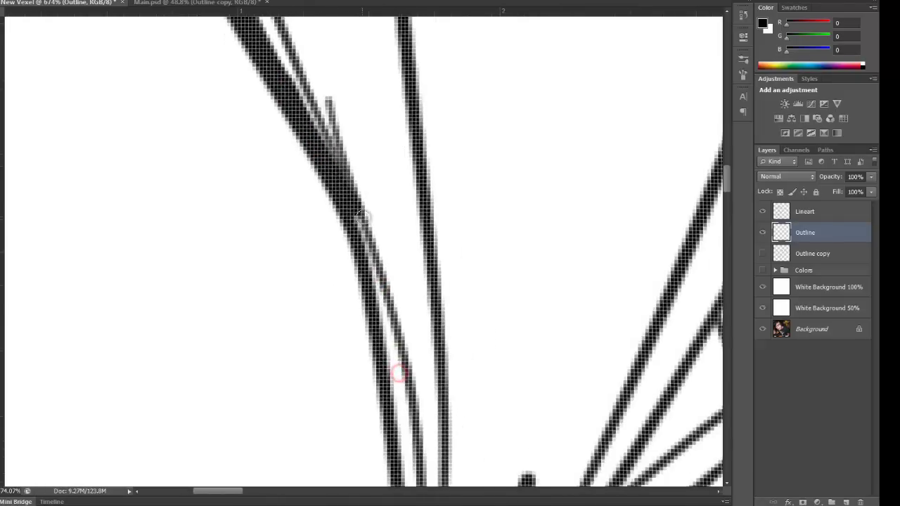
Step: Paint the gap black from the converging strands down to the fringe's first pointed tip
mouse_move(356, 213)
mouse_down()
mouse_move(379, 332)
mouse_move(393, 275)
mouse_up()
mouse_move(374, 220)
mouse_down()
mouse_move(400, 290)
mouse_move(400, 316)
mouse_move(376, 264)
mouse_move(401, 340)
mouse_move(402, 328)
mouse_move(402, 367)
mouse_move(412, 255)
mouse_move(403, 236)
mouse_move(416, 298)
mouse_move(419, 271)
mouse_up()
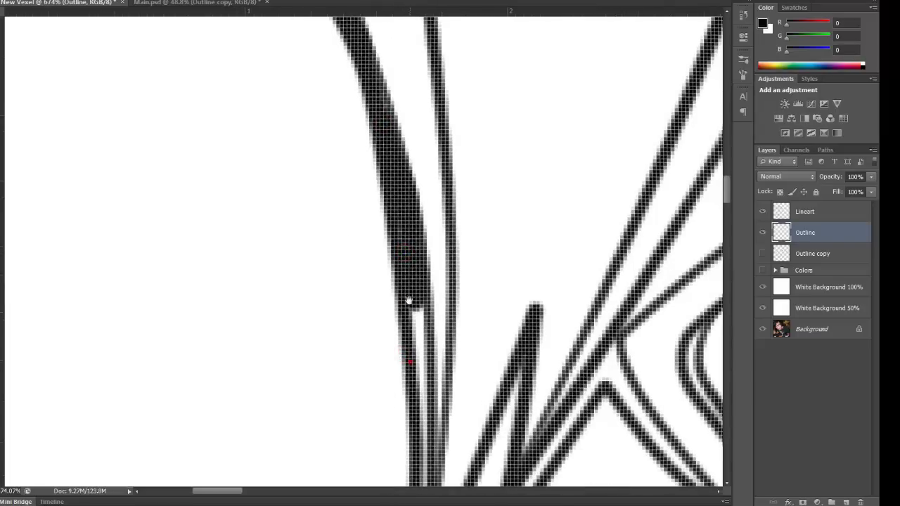
drag(410, 361, 417, 260)
mouse_move(420, 203)
mouse_down()
mouse_move(431, 262)
mouse_move(427, 201)
mouse_move(424, 341)
mouse_up()
drag(420, 254, 417, 162)
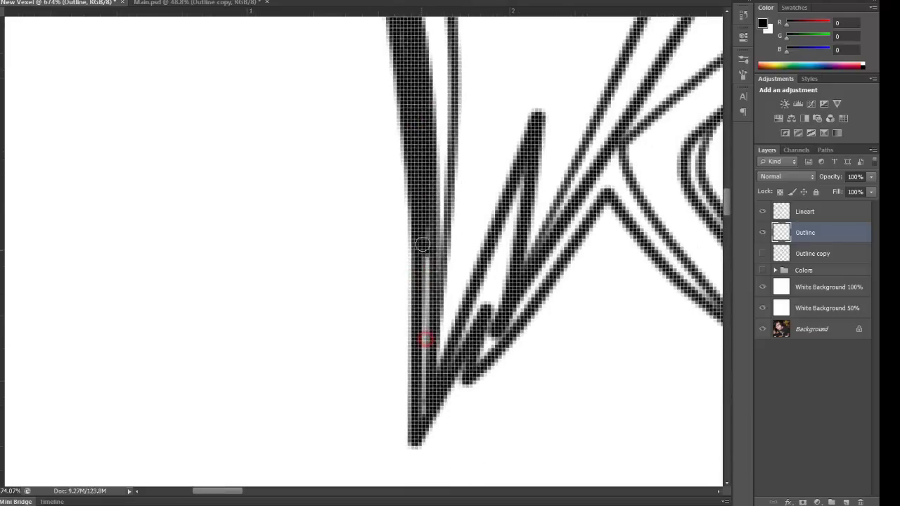
mouse_move(422, 222)
mouse_down()
mouse_move(416, 423)
mouse_move(431, 405)
mouse_up()
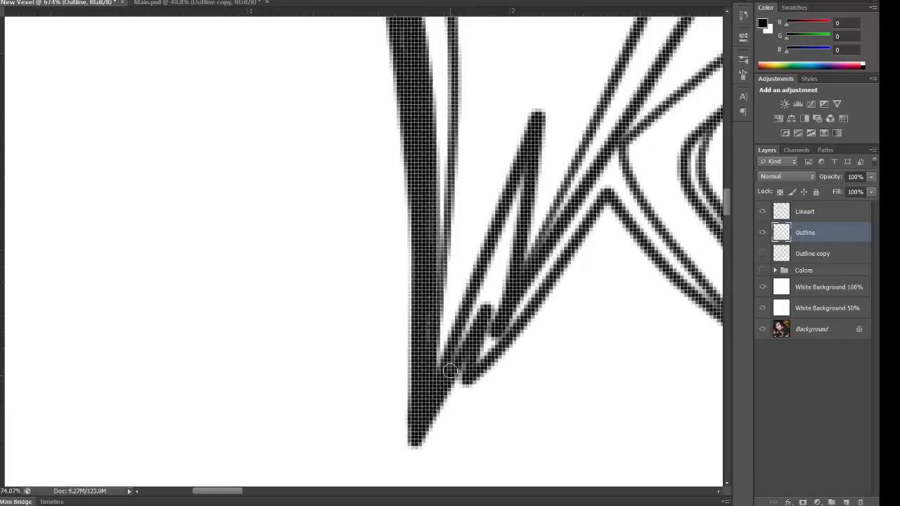
Step: Fill the notch and the fringe's second point with black, up to the outer corner of the glasses
mouse_move(450, 370)
mouse_down()
mouse_move(522, 177)
mouse_move(476, 355)
mouse_move(494, 339)
mouse_up()
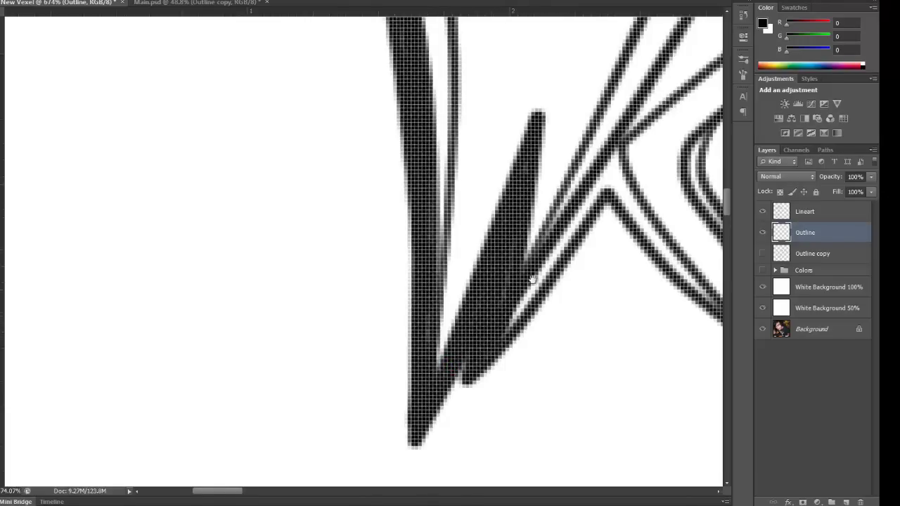
drag(533, 279, 453, 332)
mouse_move(432, 373)
mouse_down()
mouse_move(472, 309)
mouse_move(432, 374)
mouse_up()
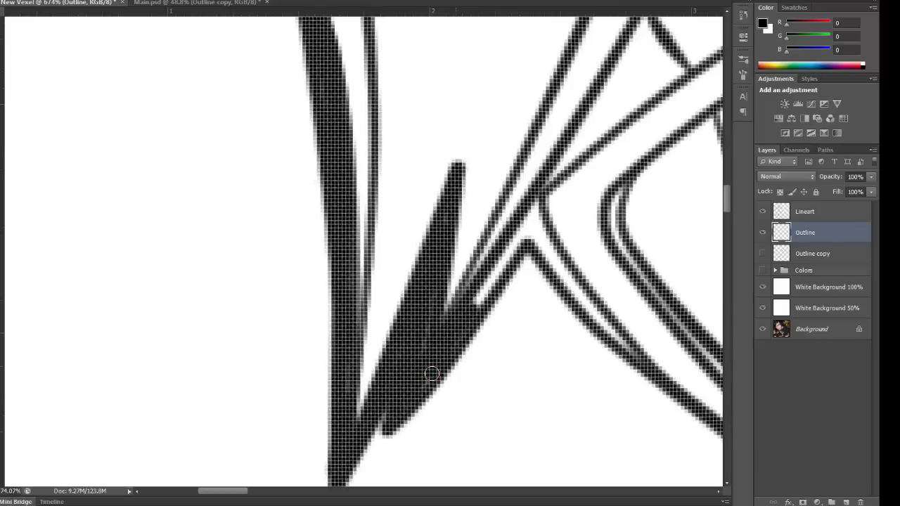
mouse_move(456, 322)
mouse_down()
mouse_move(503, 263)
mouse_move(496, 278)
mouse_move(471, 314)
mouse_move(526, 212)
mouse_move(516, 246)
mouse_move(526, 235)
mouse_move(513, 252)
mouse_move(528, 207)
mouse_move(538, 231)
mouse_move(528, 237)
mouse_move(546, 252)
mouse_move(545, 235)
mouse_move(557, 277)
mouse_move(496, 209)
mouse_move(497, 189)
mouse_move(528, 231)
mouse_move(495, 201)
mouse_move(537, 242)
mouse_move(523, 236)
mouse_move(531, 251)
mouse_move(566, 284)
mouse_up()
Step: Fill the gap between contour and line art along the glasses' lower left rim to the start of the cheek
drag(627, 319, 418, 152)
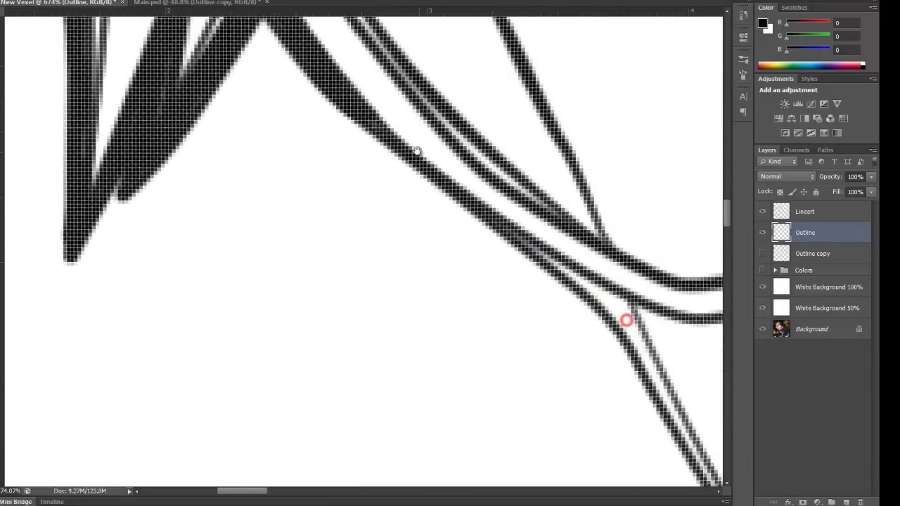
drag(328, 83, 388, 133)
drag(556, 268, 505, 227)
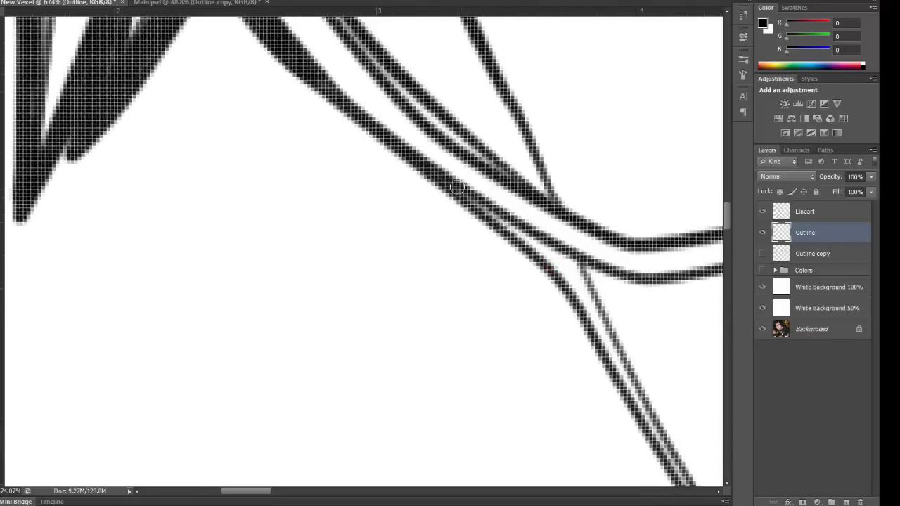
mouse_move(452, 183)
mouse_down()
mouse_move(575, 272)
mouse_move(564, 267)
mouse_up()
scroll(575, 265, down, 2)
scroll(575, 264, right, 1)
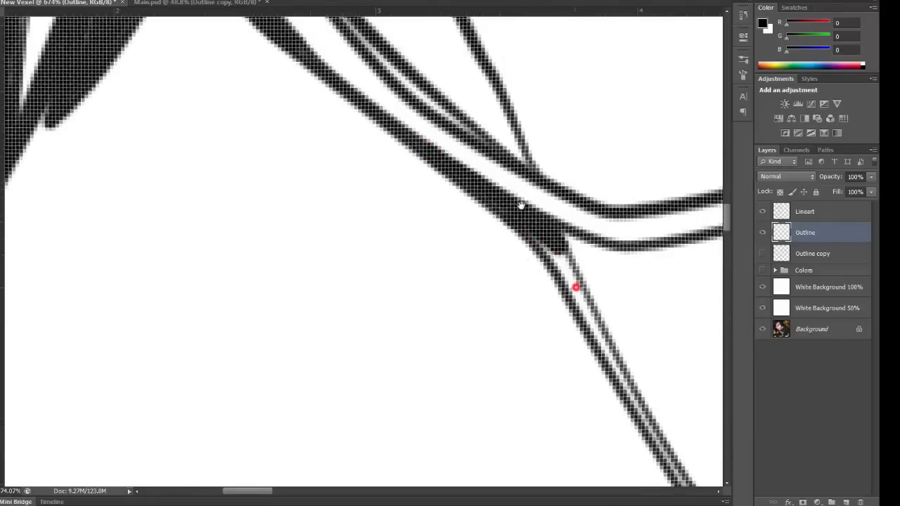
Step: Fill the gap between contour and line art down the cheek and around its bend with a 4 px brush
drag(493, 173, 555, 272)
scroll(555, 271, down, 3)
scroll(555, 272, right, 2)
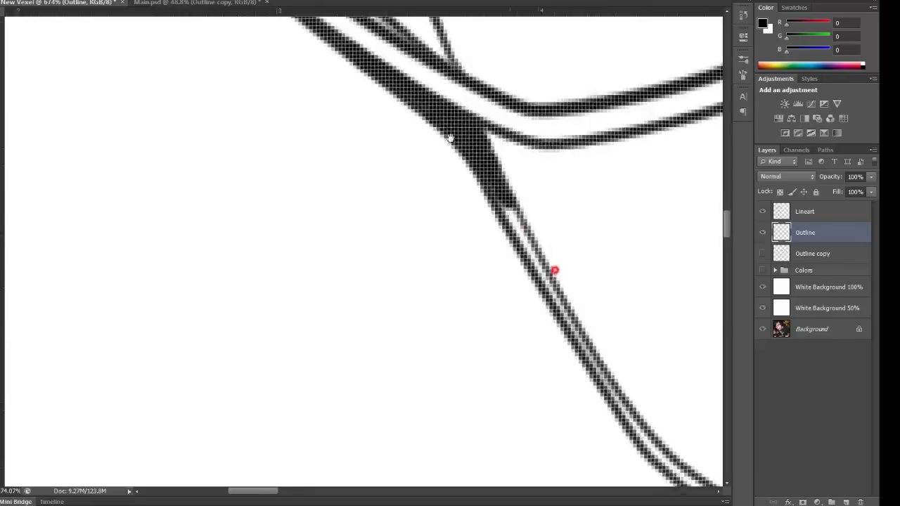
mouse_move(437, 121)
mouse_down()
mouse_move(512, 248)
mouse_move(460, 121)
mouse_move(424, 121)
mouse_move(402, 143)
mouse_move(432, 190)
mouse_up()
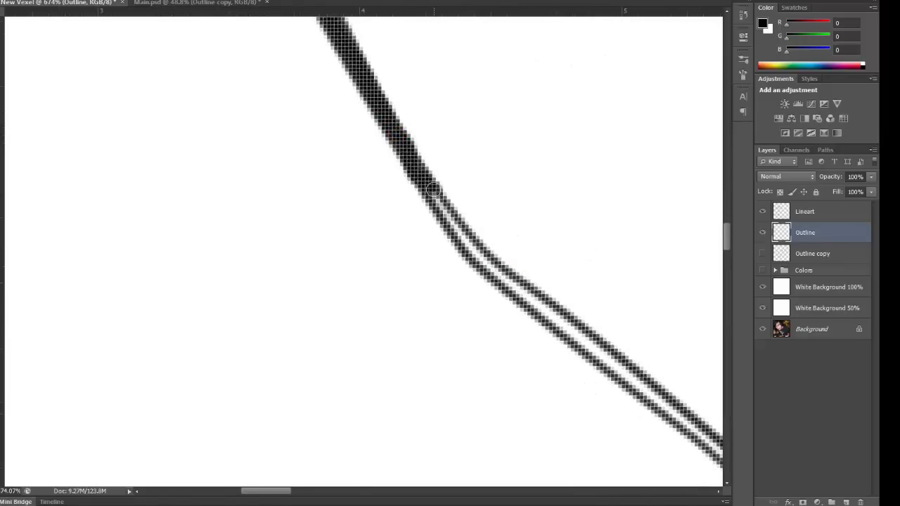
alt+right_click(482, 170)
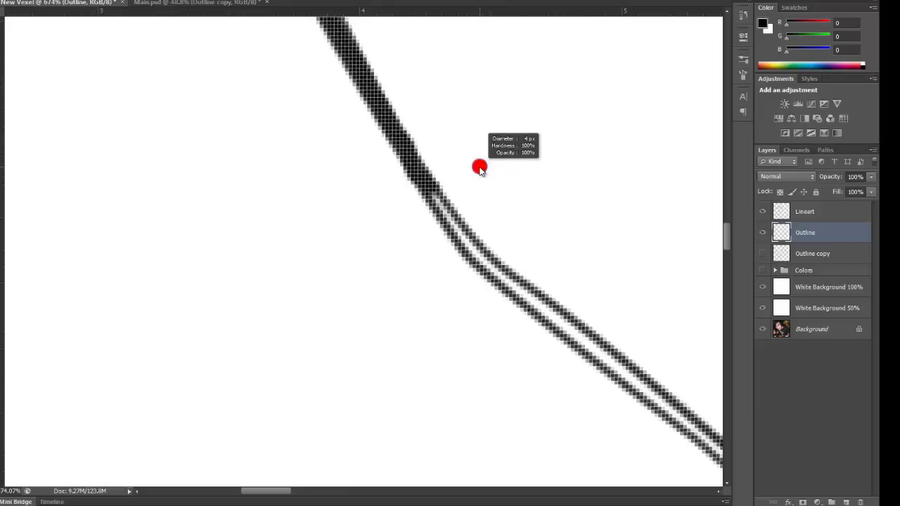
mouse_move(480, 170)
mouse_down()
mouse_move(592, 161)
mouse_move(458, 165)
mouse_move(508, 169)
mouse_move(475, 163)
mouse_move(433, 195)
mouse_move(467, 240)
mouse_move(438, 199)
mouse_move(408, 201)
mouse_move(491, 273)
mouse_up()
drag(560, 296, 459, 203)
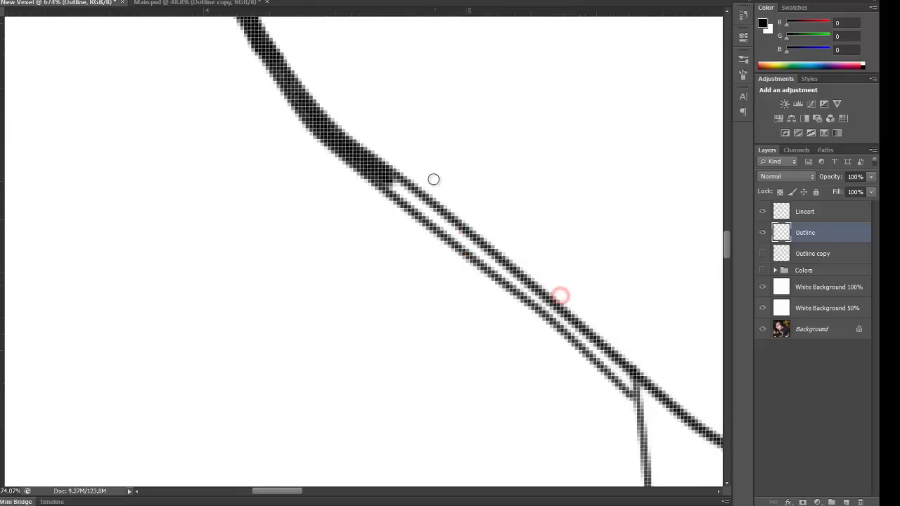
Step: Fill the remaining gap along the lower cheek down to the neck line junction, adjusting the brush between 3 and 4 px
alt+right_click(327, 119)
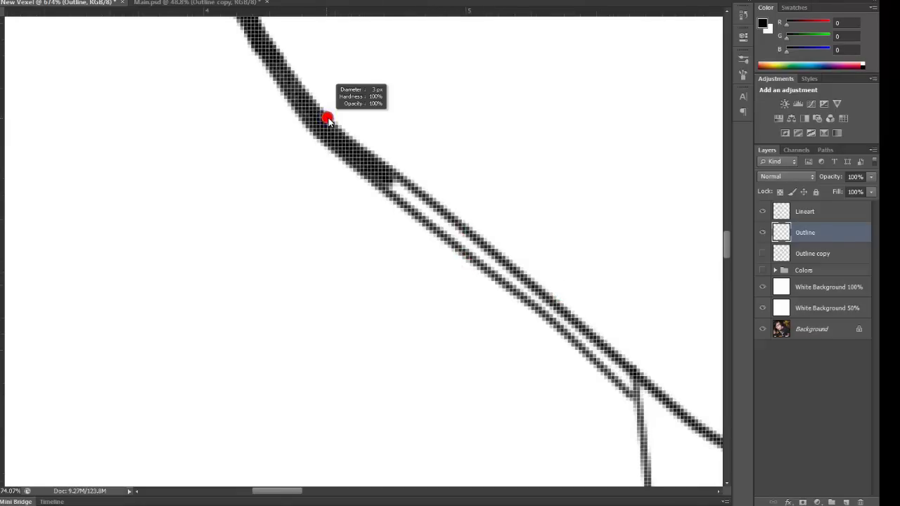
mouse_move(383, 177)
mouse_down()
mouse_move(414, 201)
mouse_move(387, 181)
mouse_up()
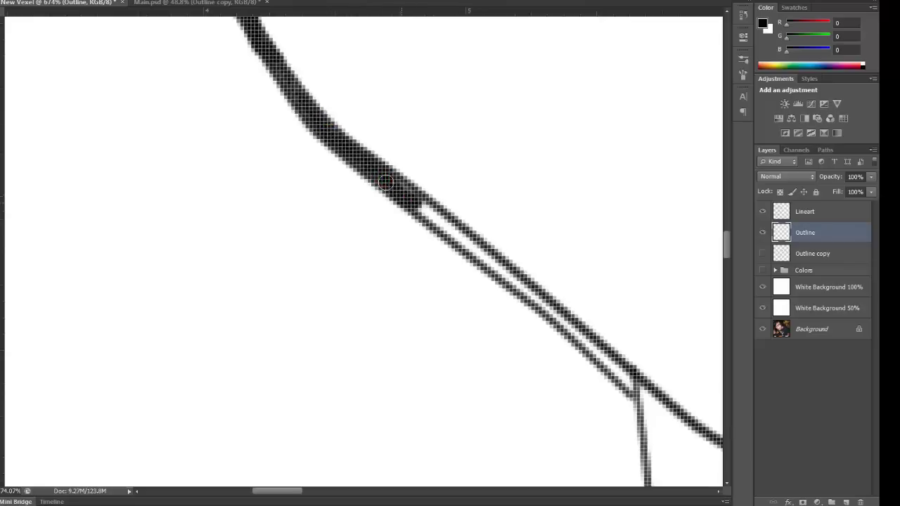
drag(426, 212, 458, 234)
mouse_move(458, 234)
mouse_down()
mouse_move(389, 174)
mouse_move(398, 187)
mouse_up()
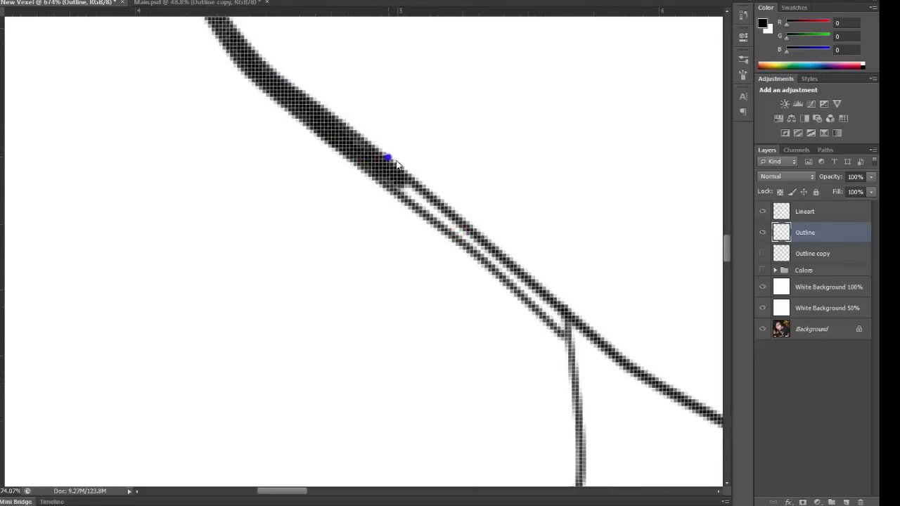
mouse_move(389, 157)
mouse_down()
mouse_move(462, 161)
mouse_move(348, 155)
mouse_up()
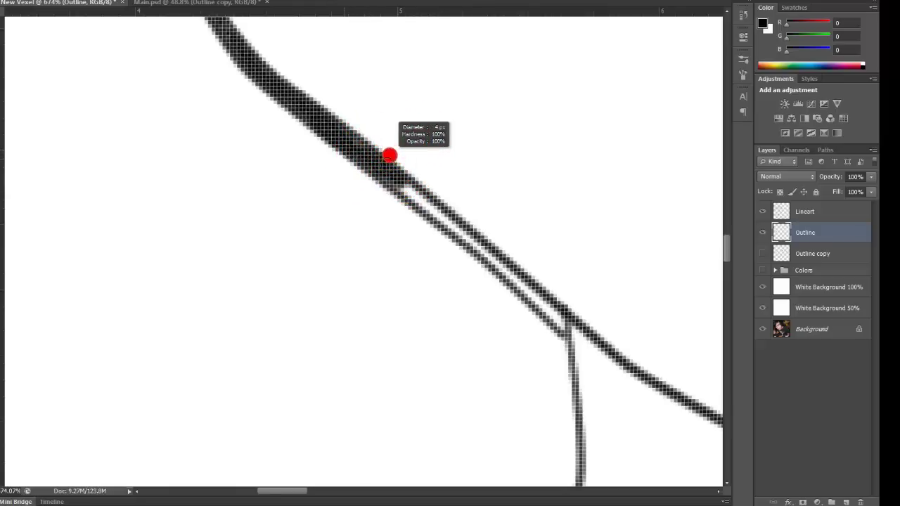
drag(394, 180, 558, 318)
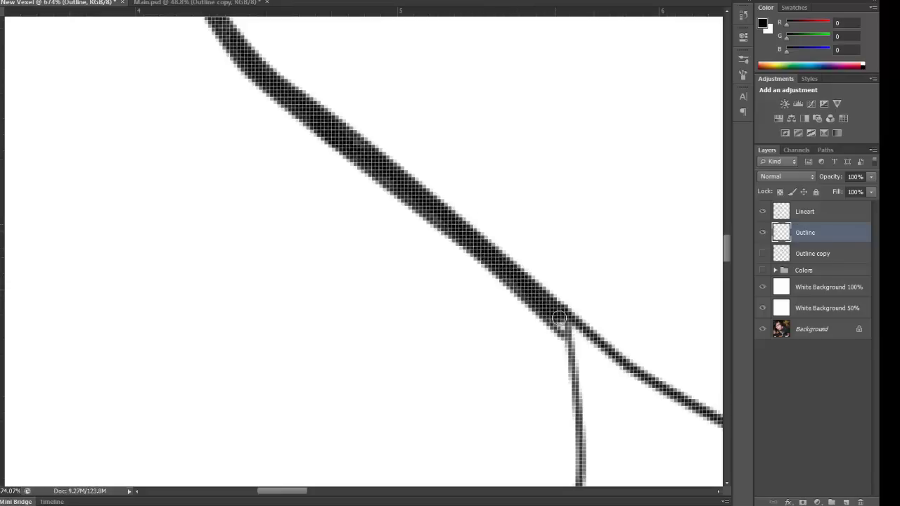
alt+right_click(563, 326)
Step: Hide the Outline layer and show the Outline copy layer with the complete contour
scroll(498, 181, down, 10)
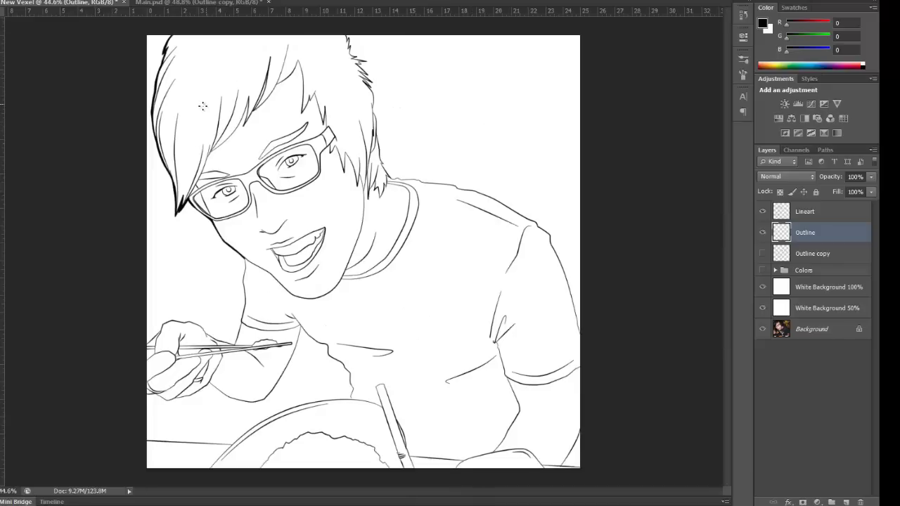
scroll(202, 106, down, 2)
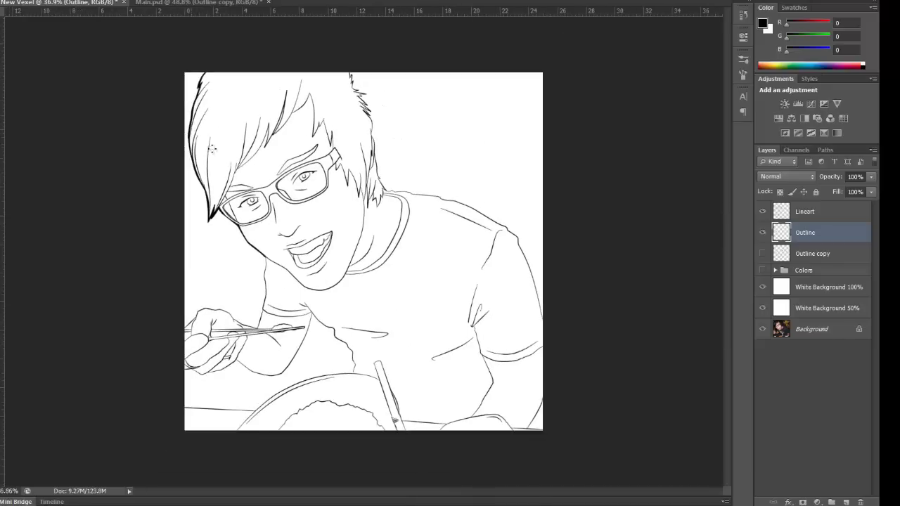
click(763, 232)
click(763, 253)
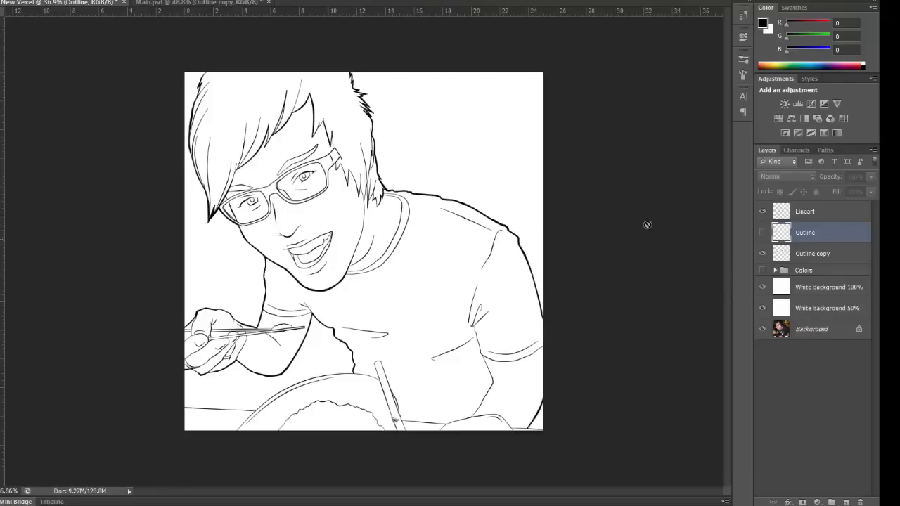
Step: Examine the complete contour's line thickness around the hair, glasses, jaw and shoulders, both close up and across the whole portrait
scroll(273, 226, up, 10)
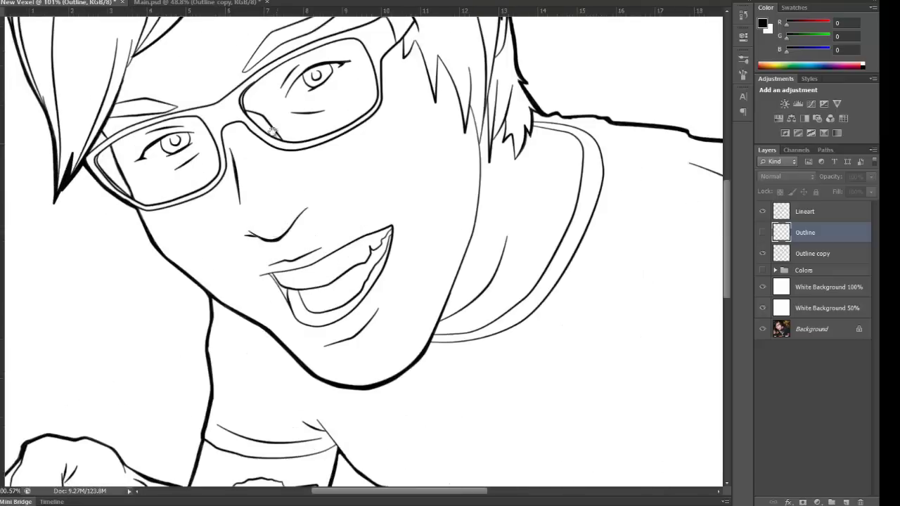
drag(273, 131, 303, 259)
drag(416, 330, 505, 234)
scroll(304, 220, down, 2)
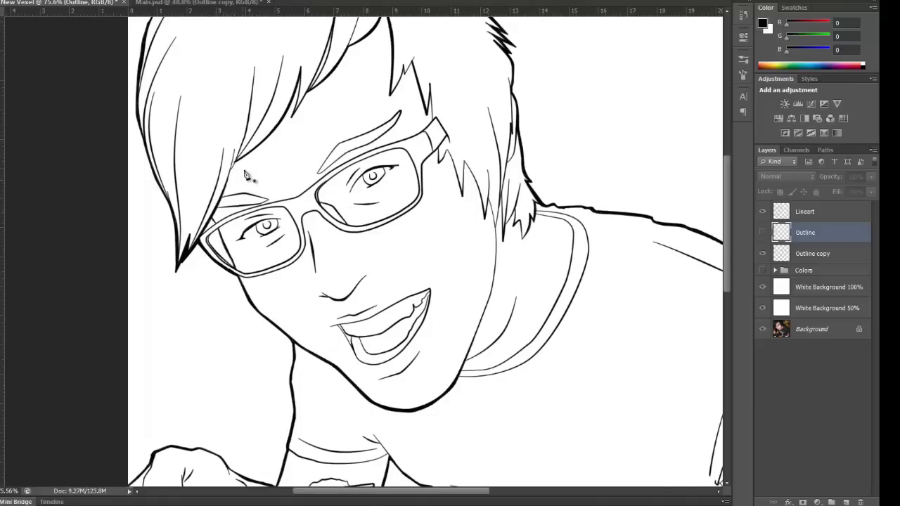
scroll(246, 176, down, 3)
scroll(242, 224, up, 4)
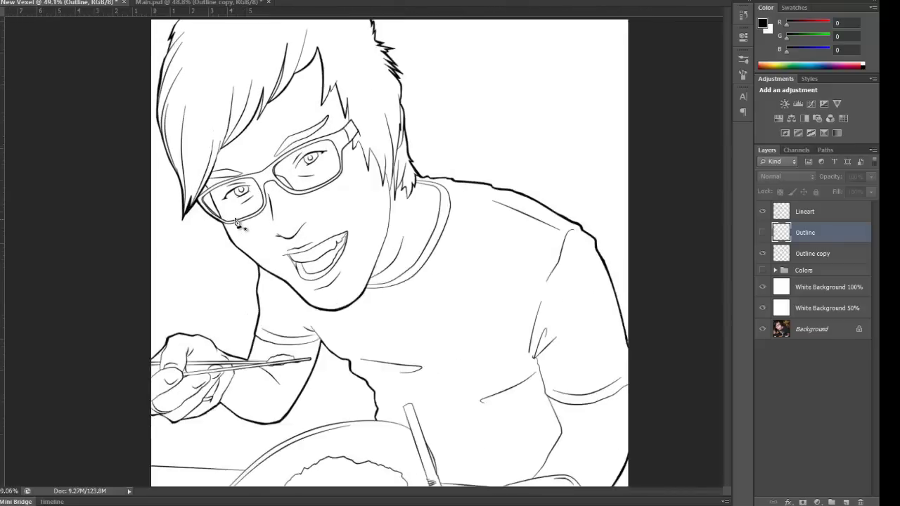
drag(259, 223, 252, 190)
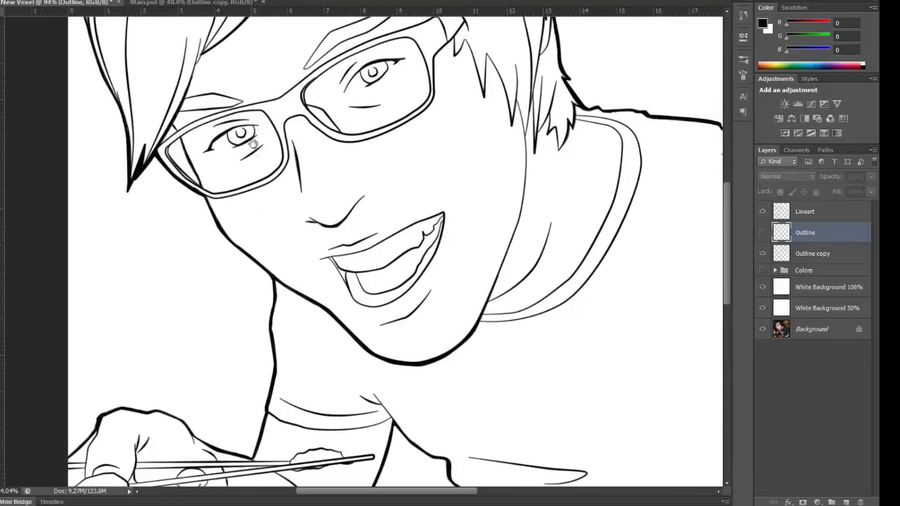
drag(253, 145, 280, 190)
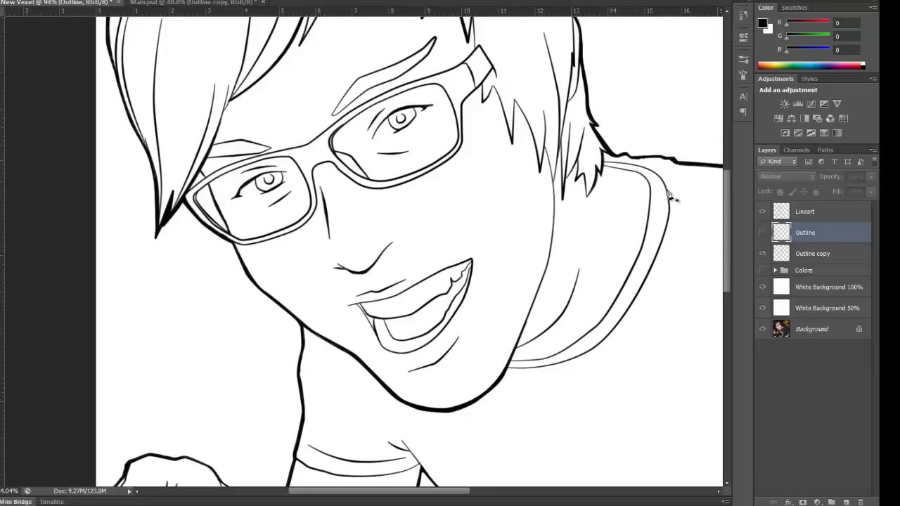
drag(298, 188, 338, 263)
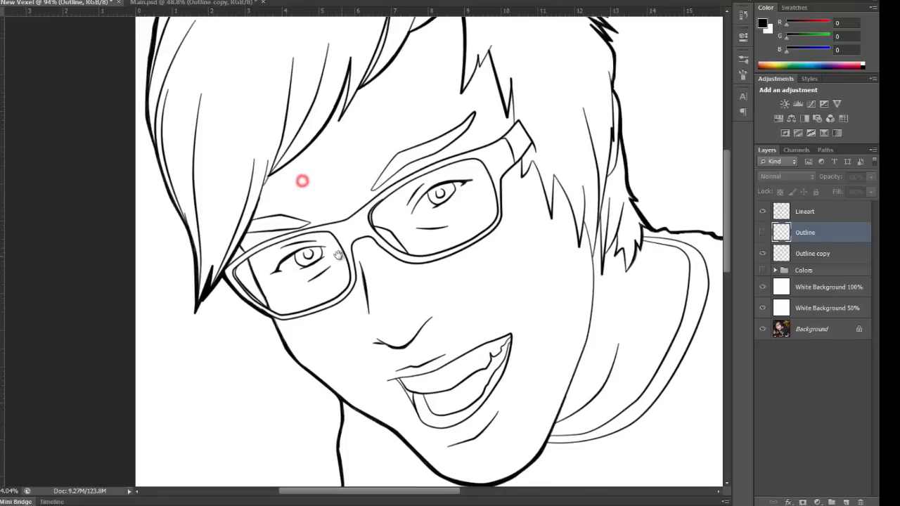
scroll(407, 287, down, 4)
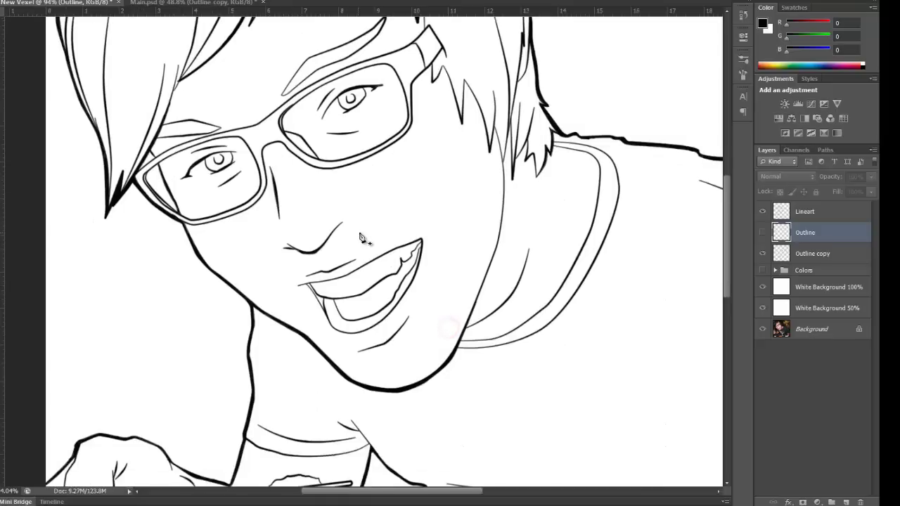
scroll(383, 228, down, 2)
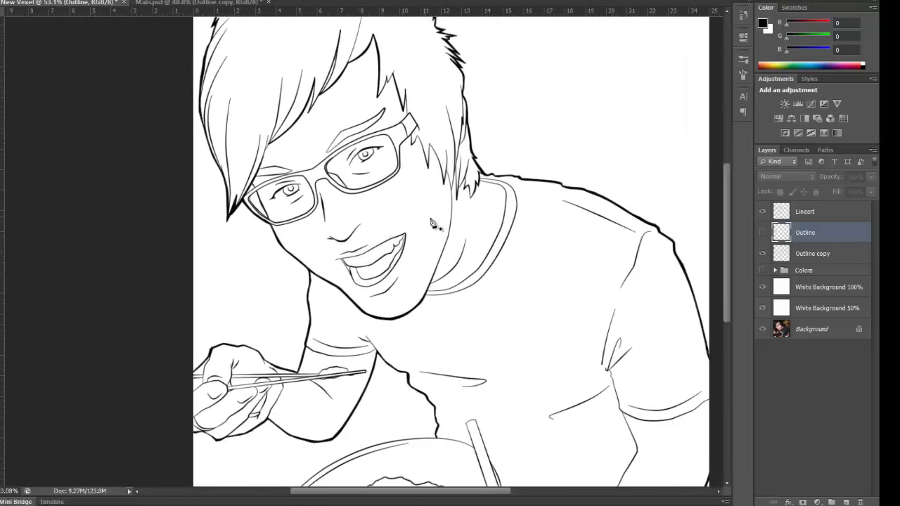
scroll(498, 173, down, 2)
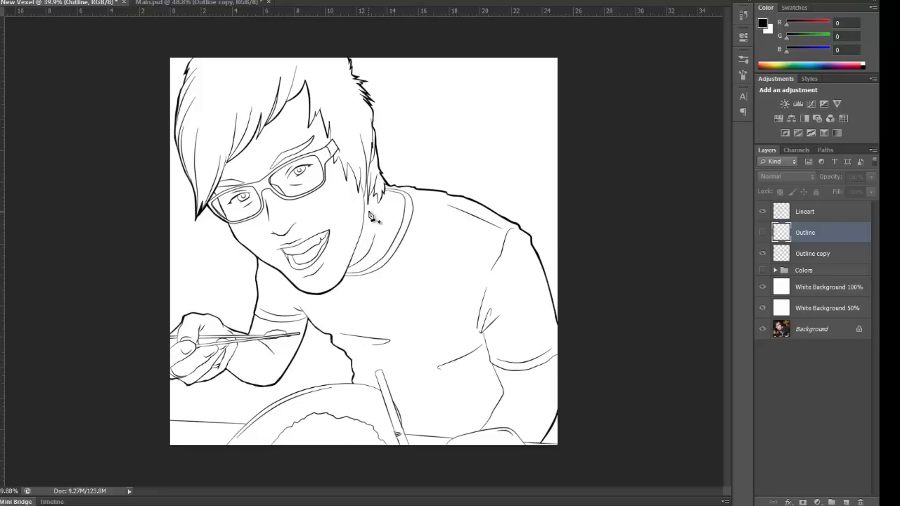
scroll(218, 198, up, 6)
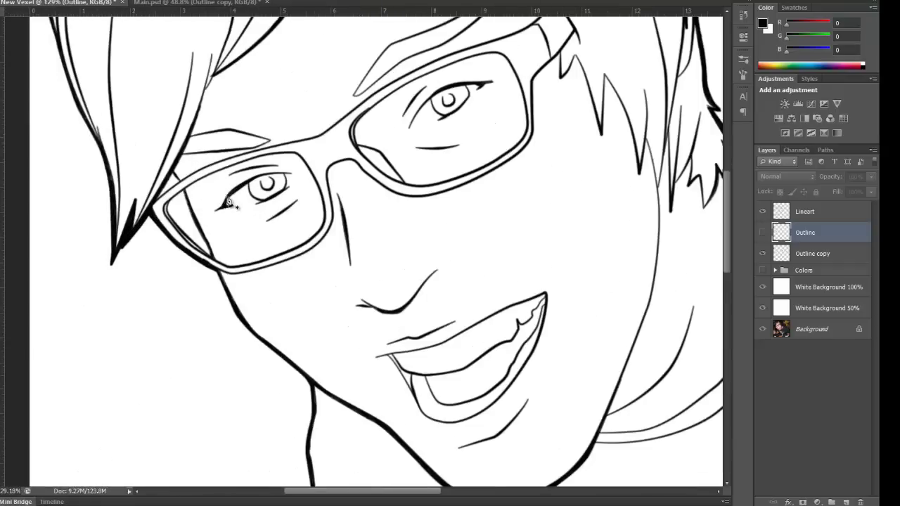
drag(329, 199, 260, 142)
scroll(261, 143, down, 3)
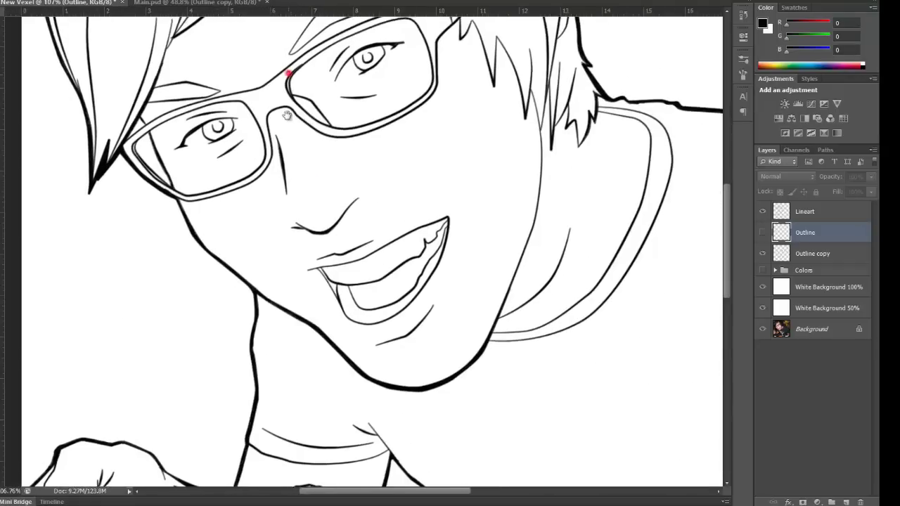
scroll(288, 73, up, 2)
scroll(283, 197, down, 1)
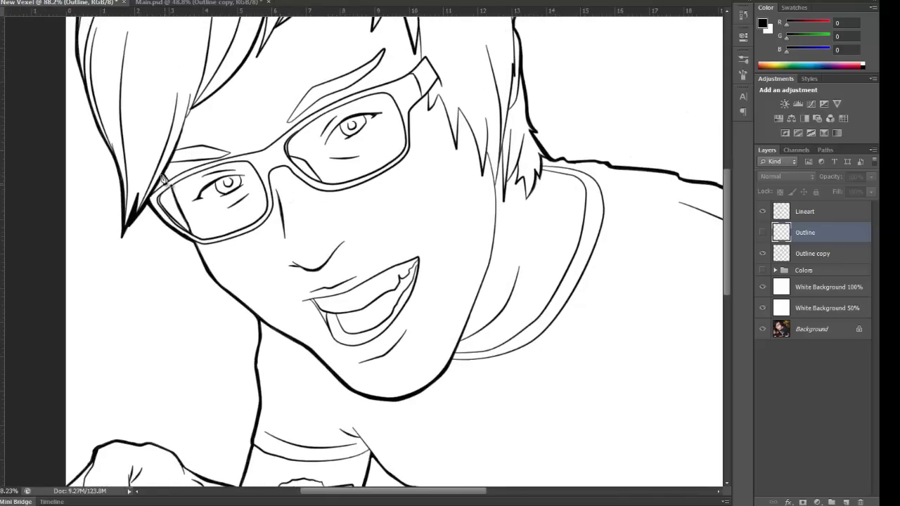
Step: Start a Pen path at the fringe's edge and run it down the face line seen through the glasses' outer lens
scroll(179, 178, up, 3)
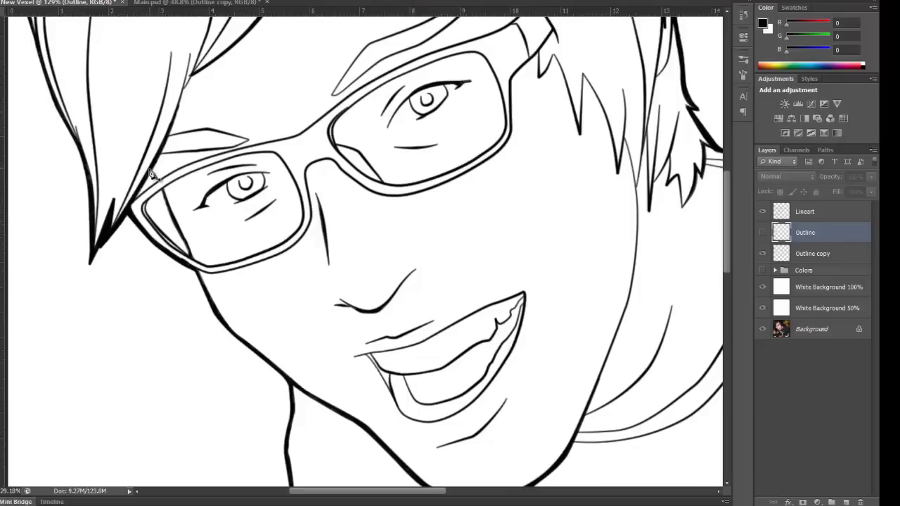
scroll(150, 173, up, 5)
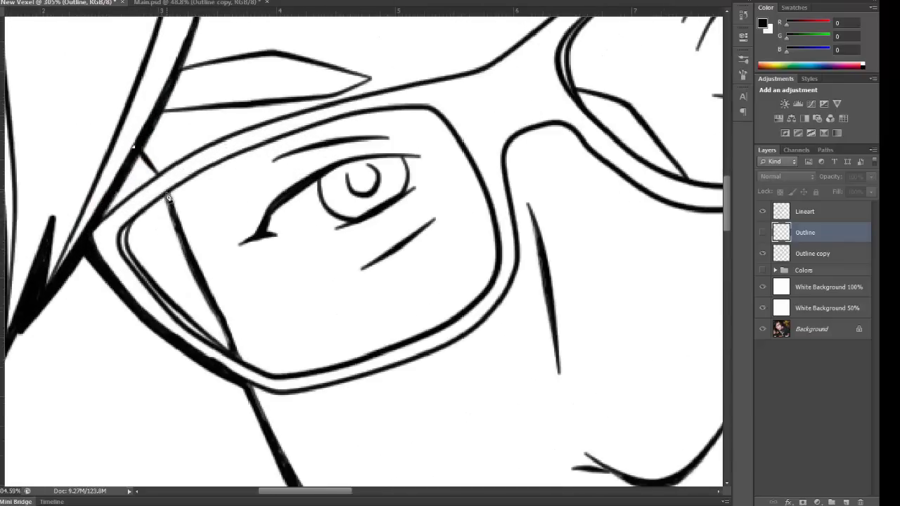
click(168, 195)
drag(168, 206, 172, 212)
drag(190, 261, 213, 210)
scroll(257, 308, down, 4)
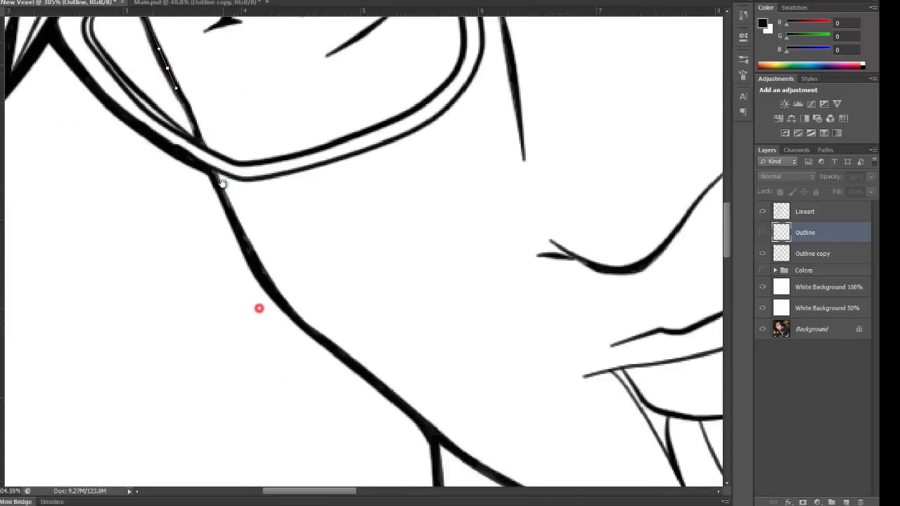
click(191, 109)
drag(190, 109, 196, 130)
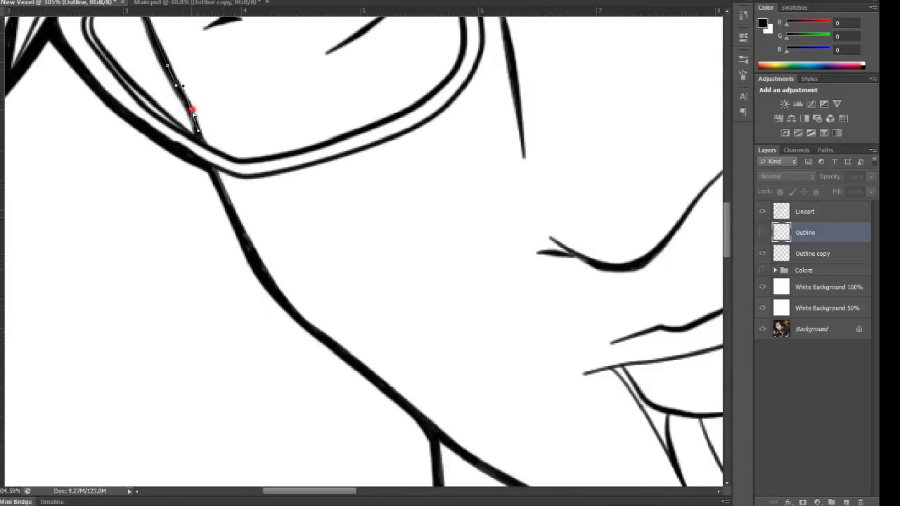
Step: Continue the Pen path from below the glasses down the cheek contour to just past the neck line junction
drag(220, 195, 226, 211)
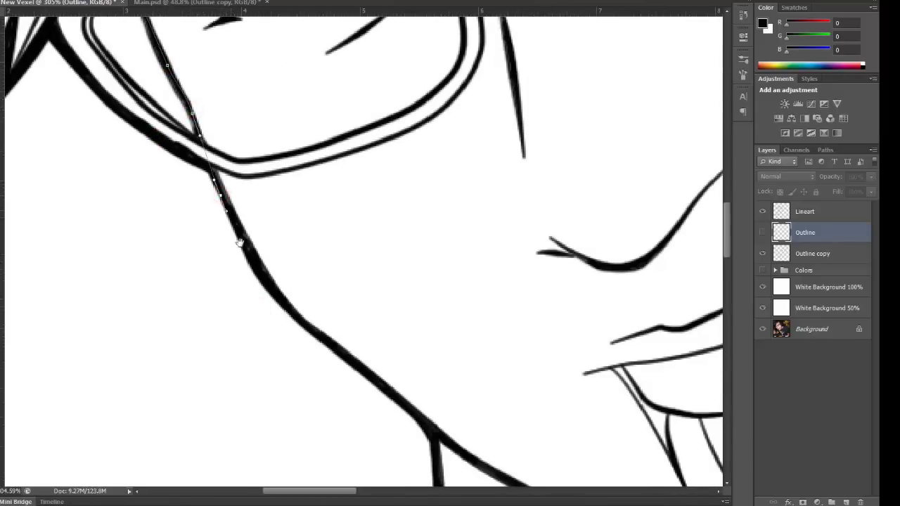
mouse_move(277, 277)
mouse_down()
mouse_move(238, 235)
mouse_move(261, 277)
mouse_up()
drag(302, 324, 246, 266)
drag(289, 287, 313, 306)
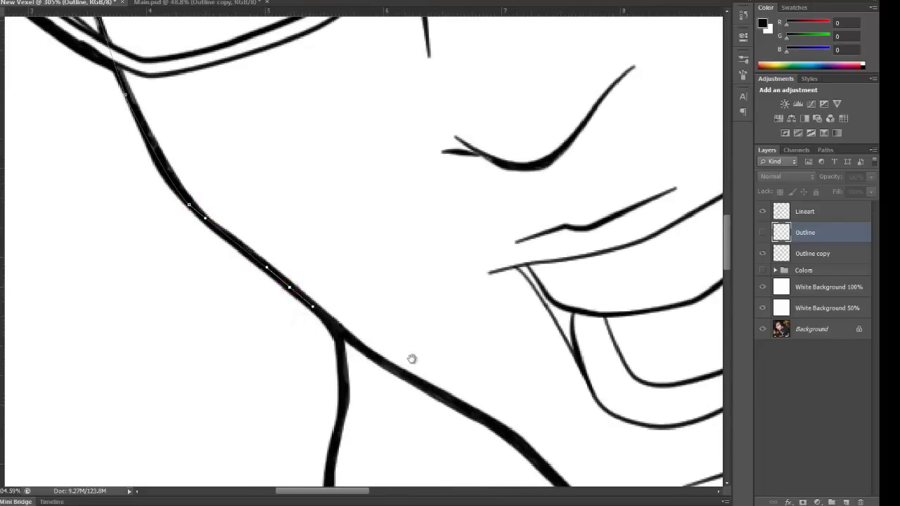
drag(412, 359, 315, 320)
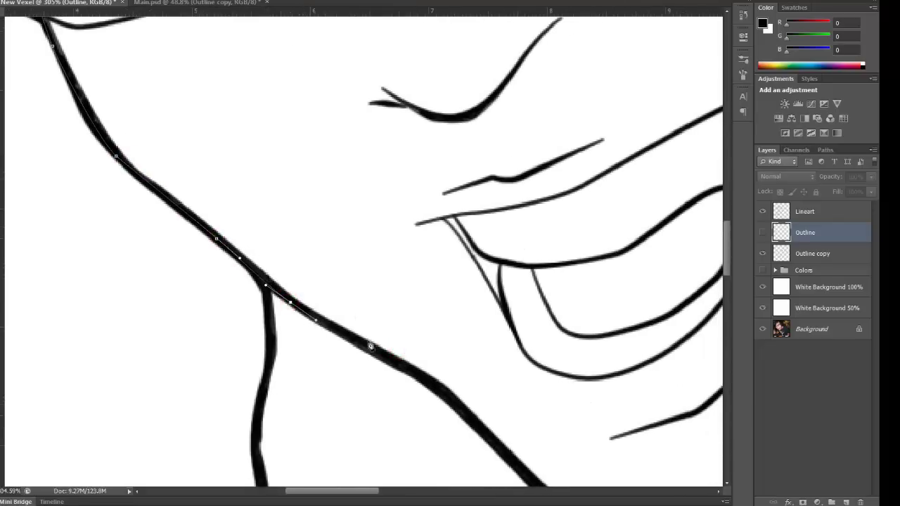
Step: Extend the Pen path along the lower jaw to the start of the chin's curve
drag(405, 367, 424, 377)
drag(468, 400, 295, 194)
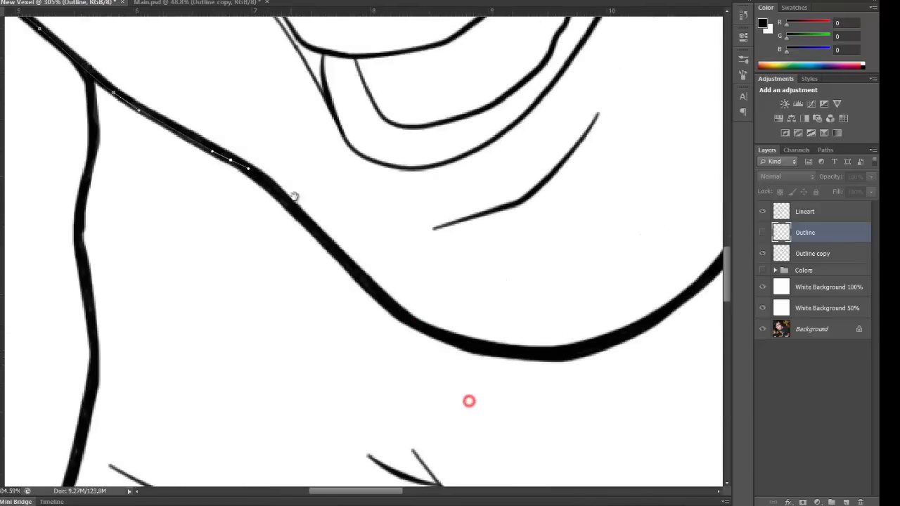
drag(322, 241, 345, 265)
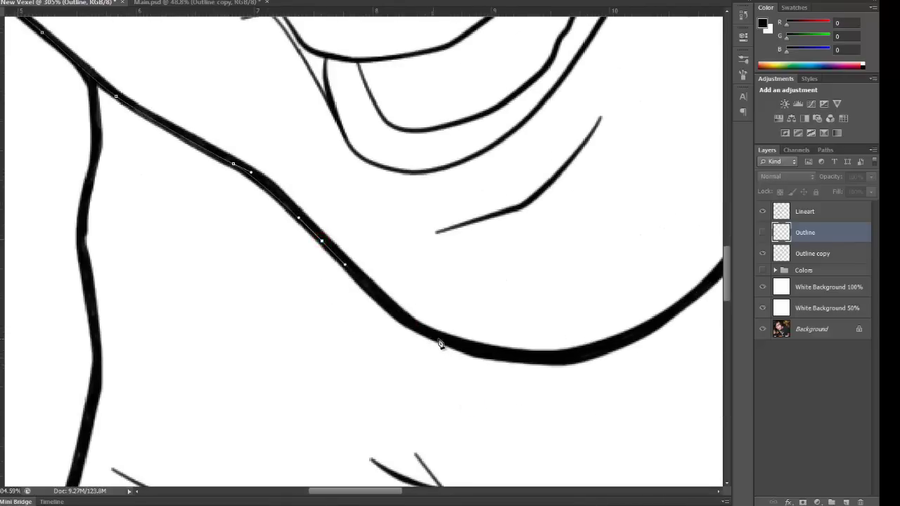
drag(448, 341, 493, 355)
Step: Extend the Pen path around the chin's curve and up the far jaw to just below the shirt collar lines
drag(605, 360, 488, 343)
drag(556, 305, 431, 400)
drag(480, 344, 510, 302)
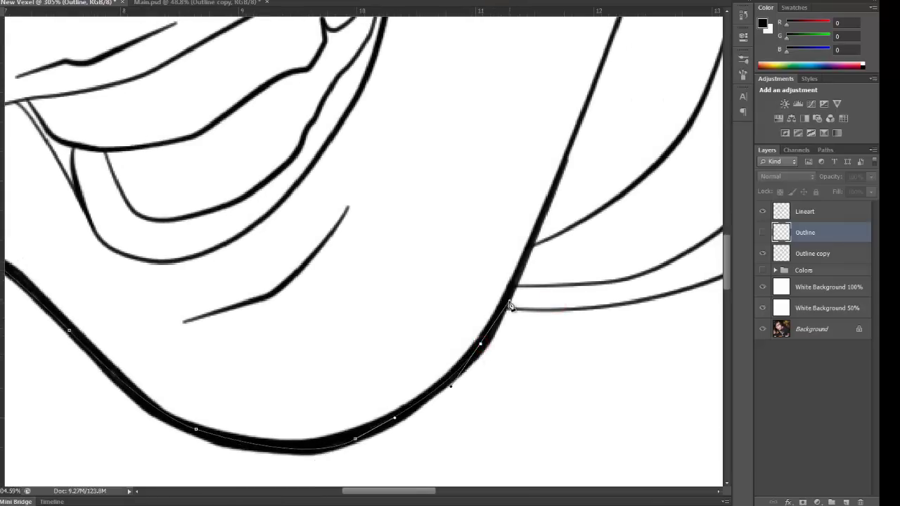
drag(532, 241, 531, 262)
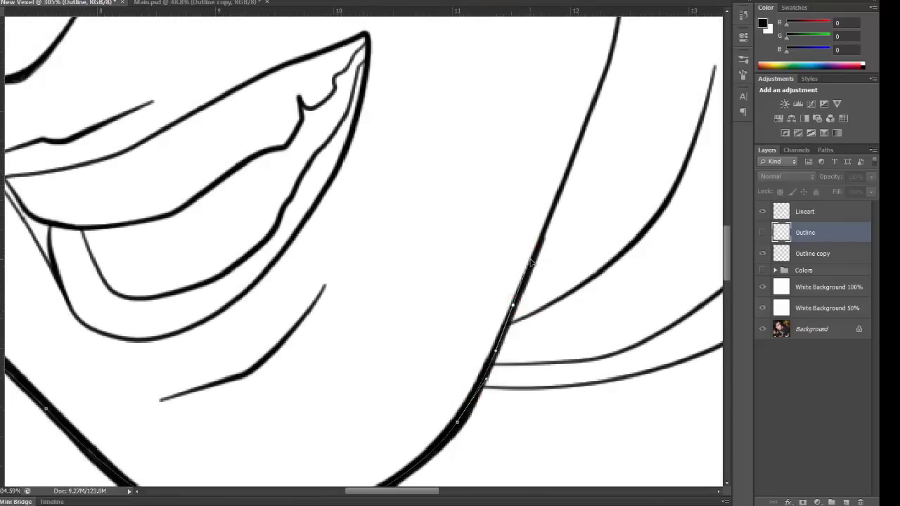
drag(554, 173, 521, 266)
drag(491, 376, 524, 263)
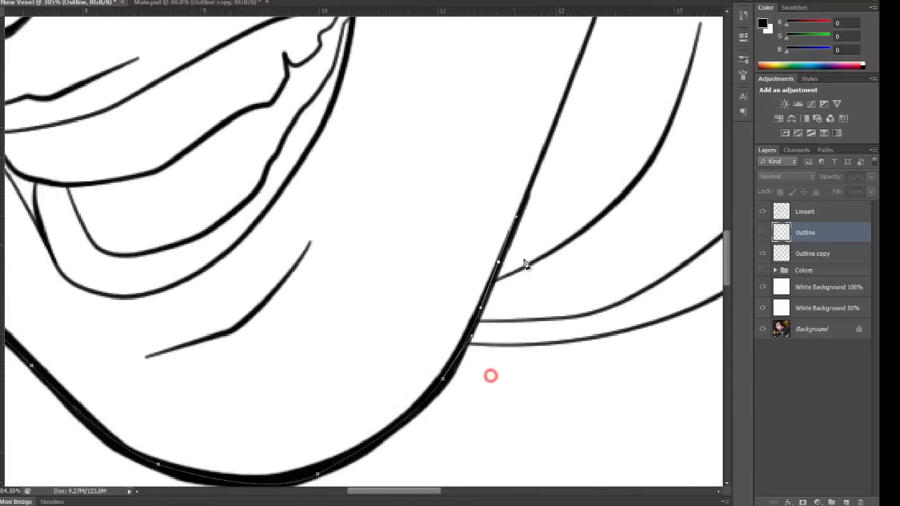
key(ctrl+z)
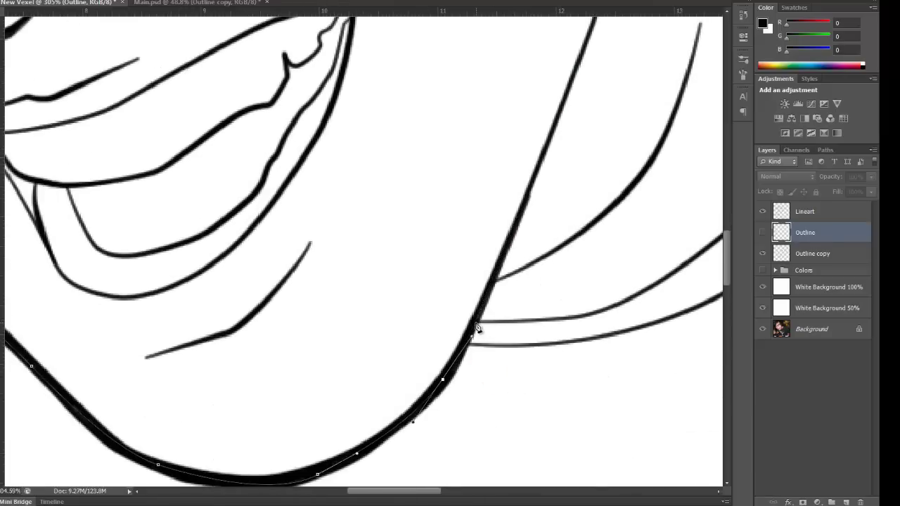
Step: Turn the Pen path at the jaw onto the collar's inner line and follow it to the bend below the neck
click(476, 322)
drag(607, 336, 508, 319)
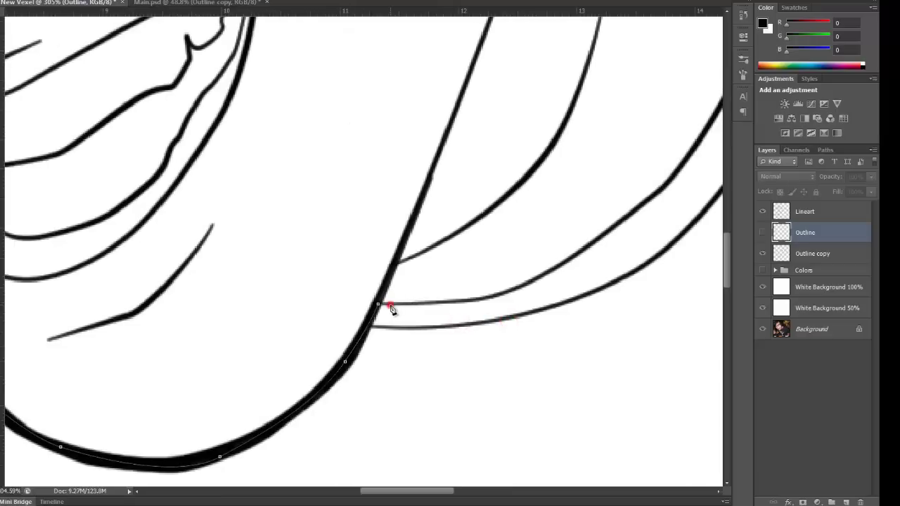
click(468, 303)
click(544, 279)
drag(605, 253, 448, 328)
click(482, 271)
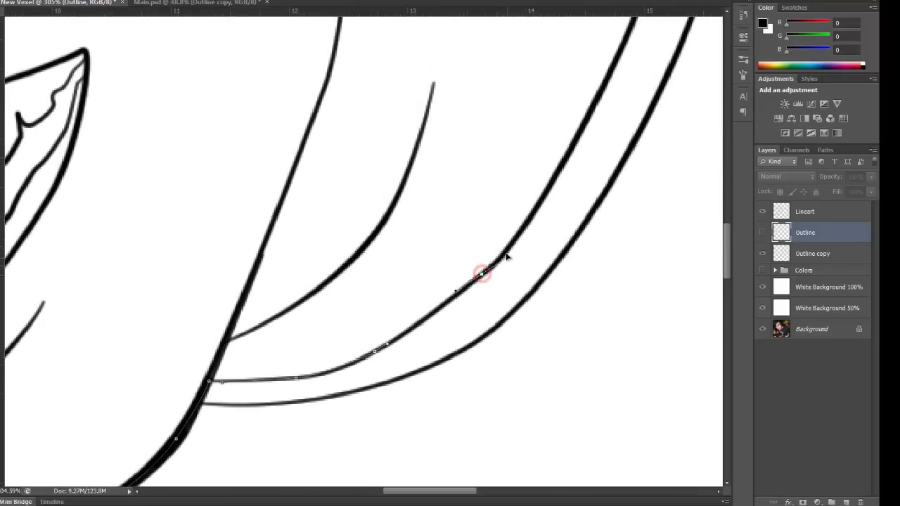
Step: Continue the Pen path up the straighter part of the collar's inner line with smooth anchor points
mouse_move(542, 201)
mouse_down()
mouse_move(486, 273)
mouse_move(492, 267)
mouse_up()
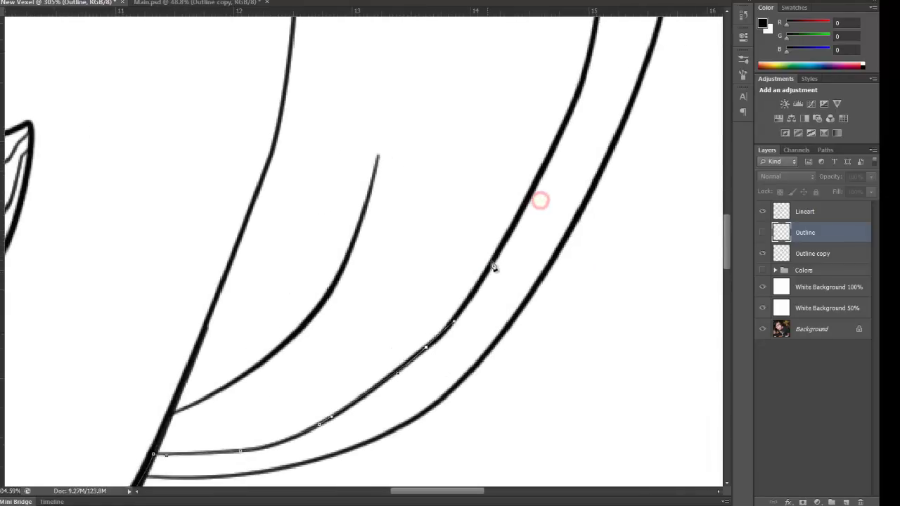
click(504, 241)
drag(542, 171, 486, 299)
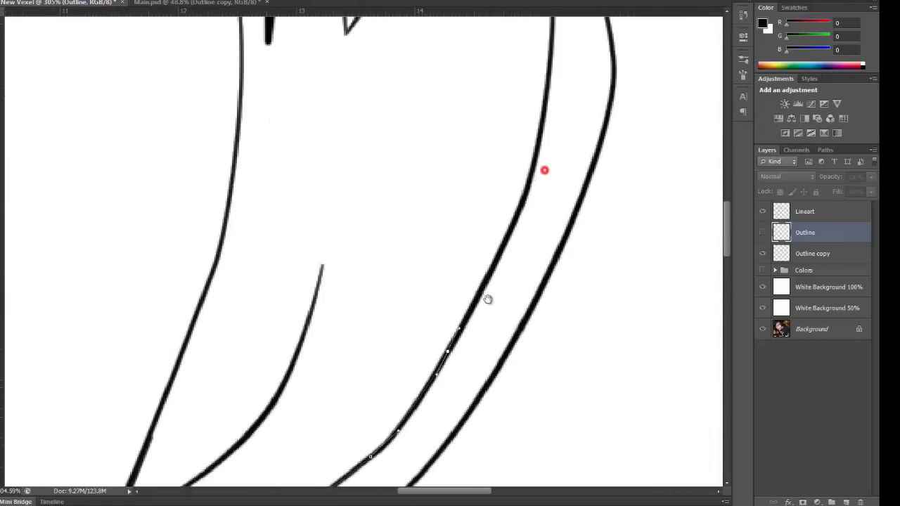
click(497, 272)
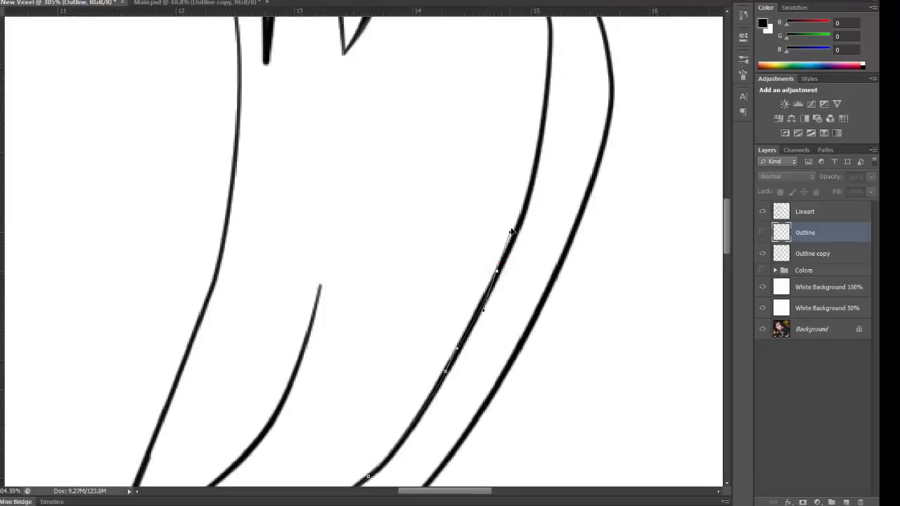
click(515, 228)
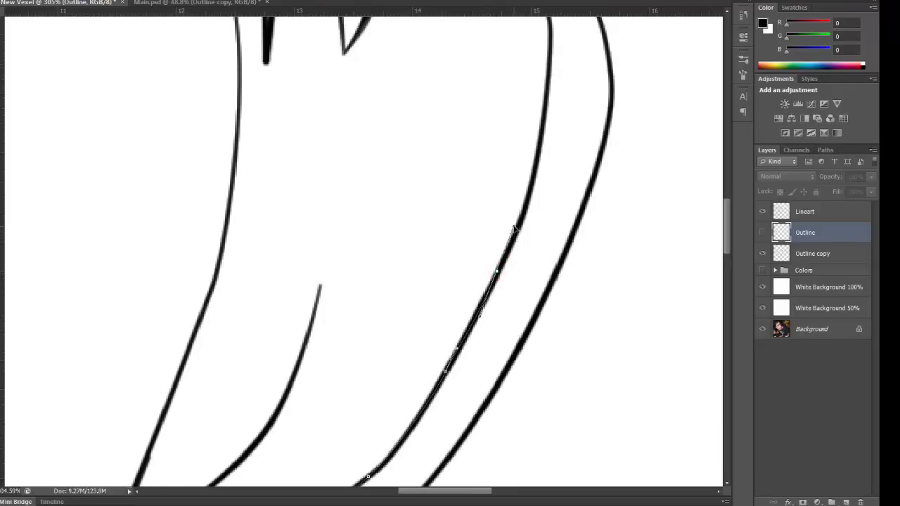
click(499, 268)
Step: Carry the Pen path around the upper curve of the collar's inner line to the hair tips at the neck
drag(548, 112, 534, 175)
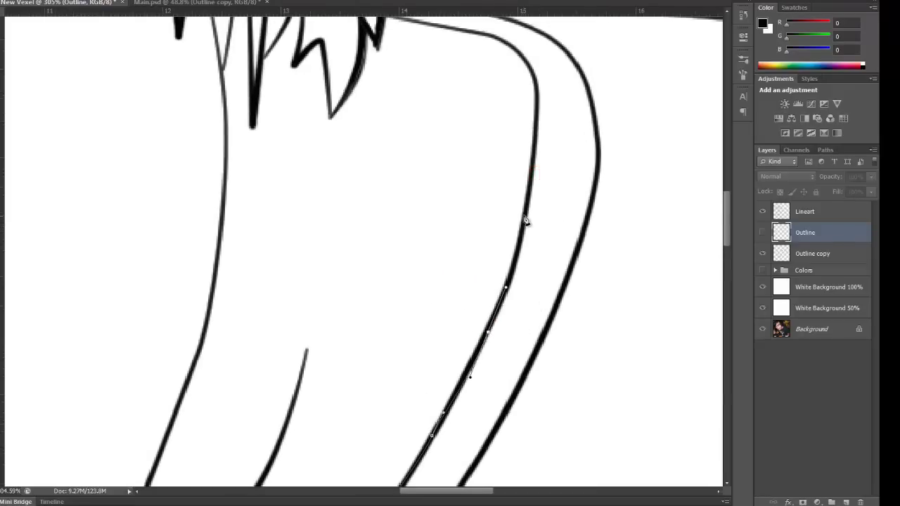
drag(524, 211, 531, 165)
drag(525, 211, 526, 213)
drag(538, 143, 537, 206)
drag(532, 164, 557, 173)
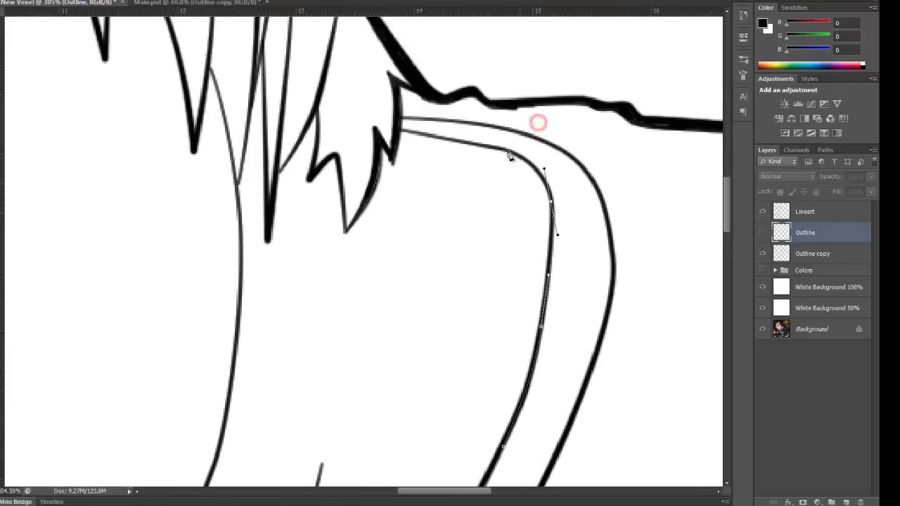
click(505, 151)
drag(406, 156, 478, 194)
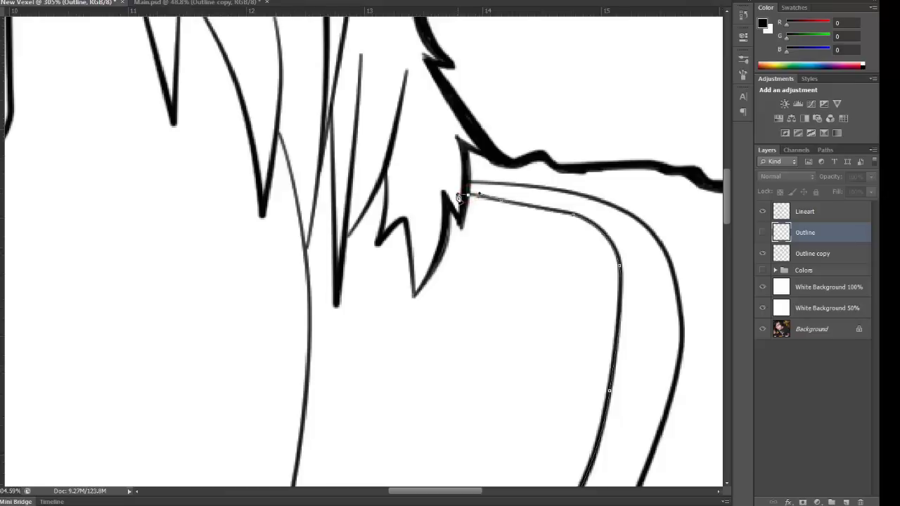
Step: Run the Pen path from the neck hair tips up inside the side hair to the notch in the outer contour
click(446, 190)
scroll(387, 175, down, 2)
drag(384, 116, 419, 176)
drag(402, 128, 417, 240)
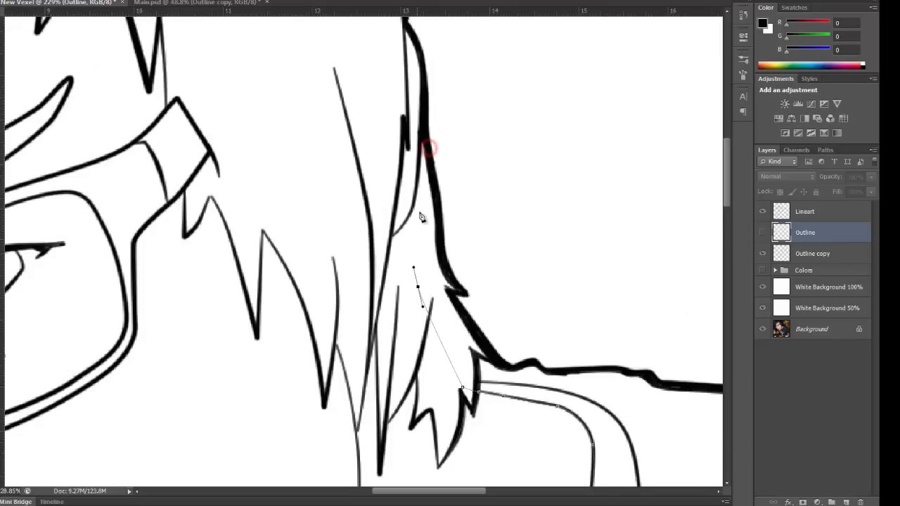
click(424, 136)
drag(419, 115, 407, 131)
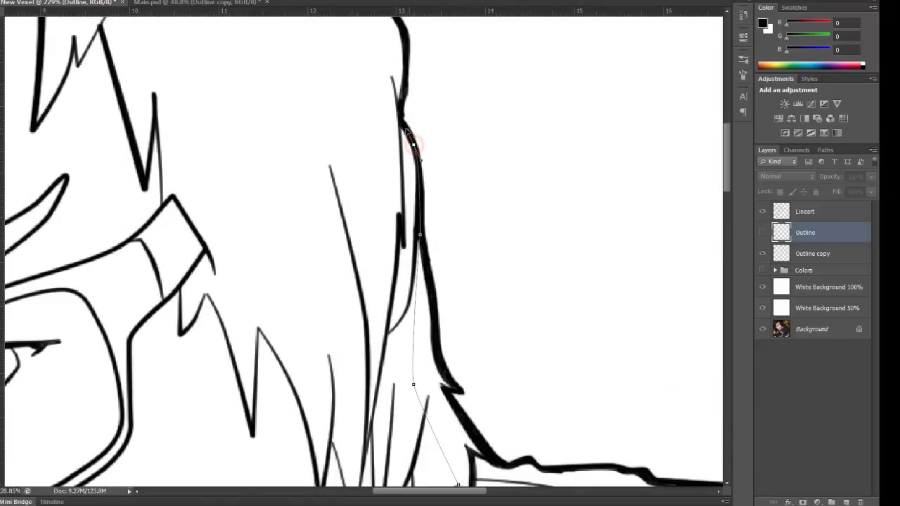
click(399, 118)
Step: Lead the Pen path loosely across the hair above the forehead, passing over the tips of the fringe strands
click(345, 106)
drag(285, 114, 432, 267)
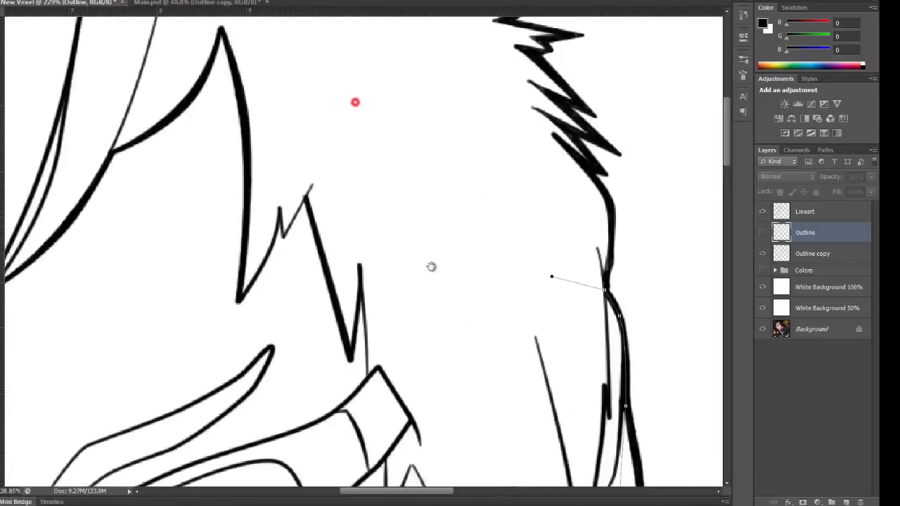
drag(372, 255, 360, 238)
drag(284, 166, 372, 273)
click(379, 215)
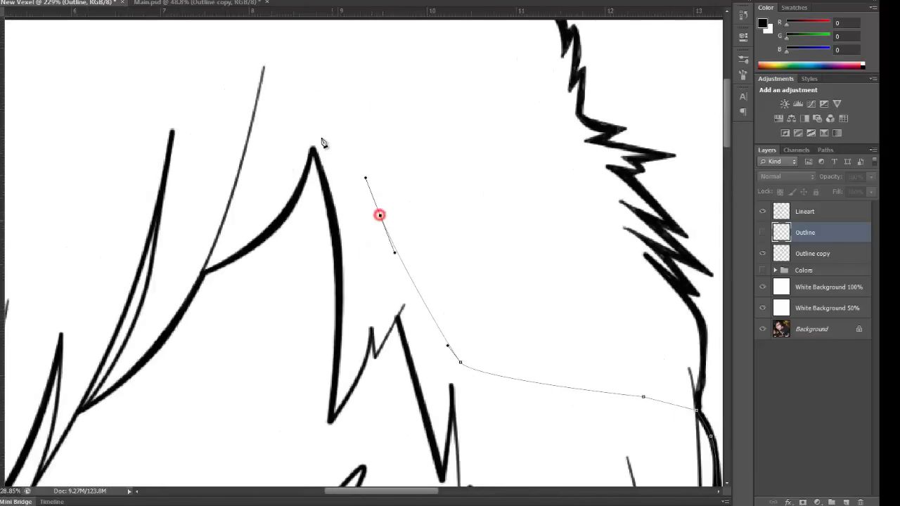
click(312, 127)
drag(248, 153, 229, 163)
drag(191, 131, 175, 120)
drag(153, 120, 146, 128)
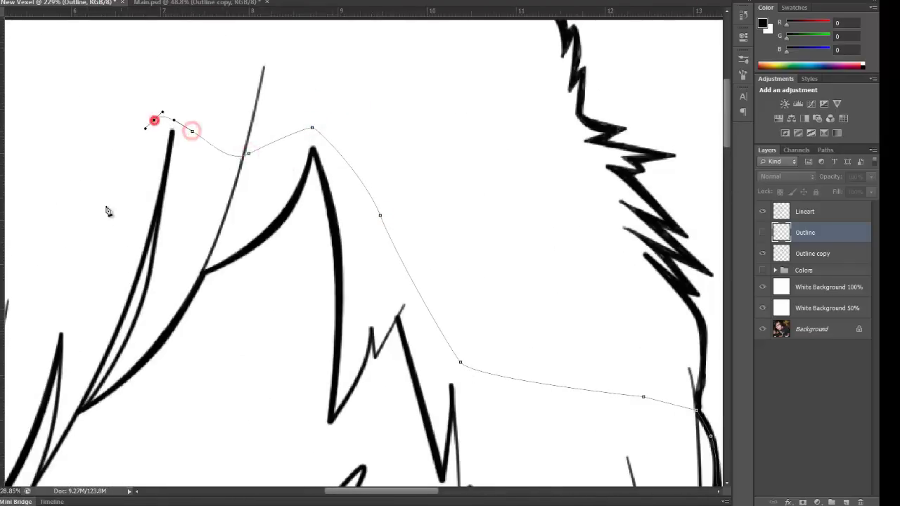
Step: Bring the Pen path down through the sweeping fringe and close it at its starting point beside the glasses
drag(94, 243, 199, 162)
drag(187, 206, 169, 210)
drag(123, 237, 320, 169)
drag(288, 263, 237, 275)
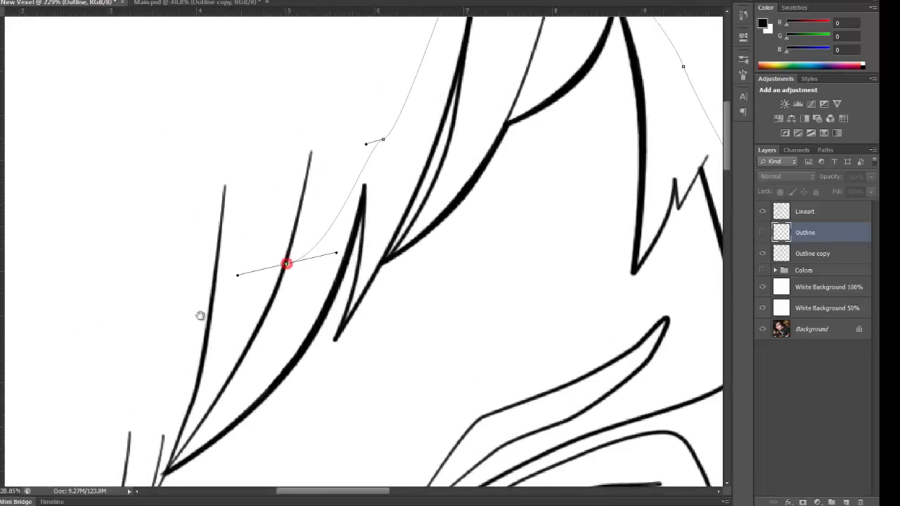
drag(197, 320, 371, 171)
mouse_move(291, 269)
mouse_down()
mouse_move(280, 295)
mouse_move(286, 286)
mouse_up()
drag(263, 330, 285, 173)
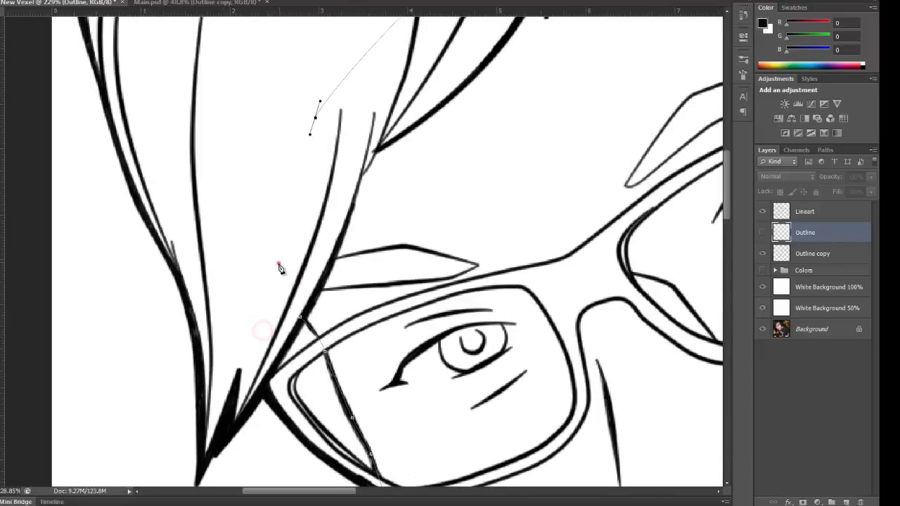
click(279, 263)
click(298, 318)
Step: Examine the closed face and neck path across the whole portrait and close up around the hair and glasses
scroll(398, 278, down, 12)
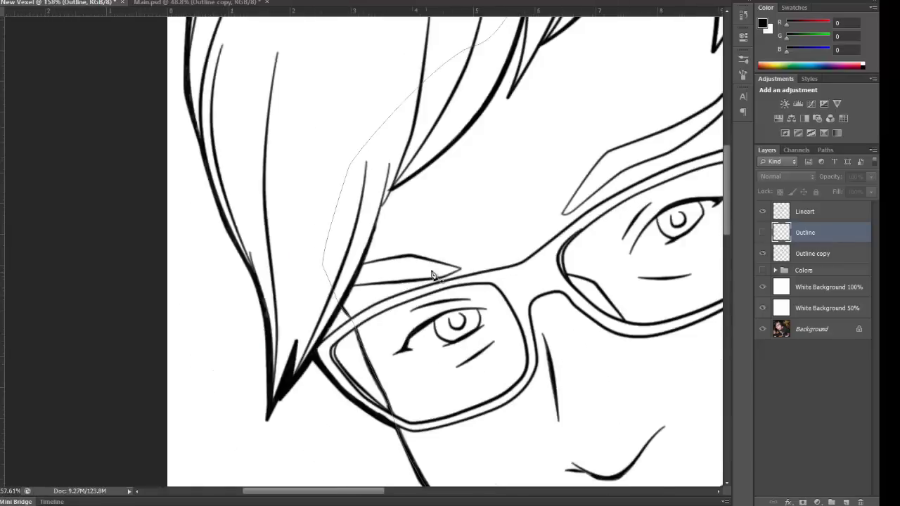
scroll(650, 259, down, 1)
scroll(631, 261, down, 1)
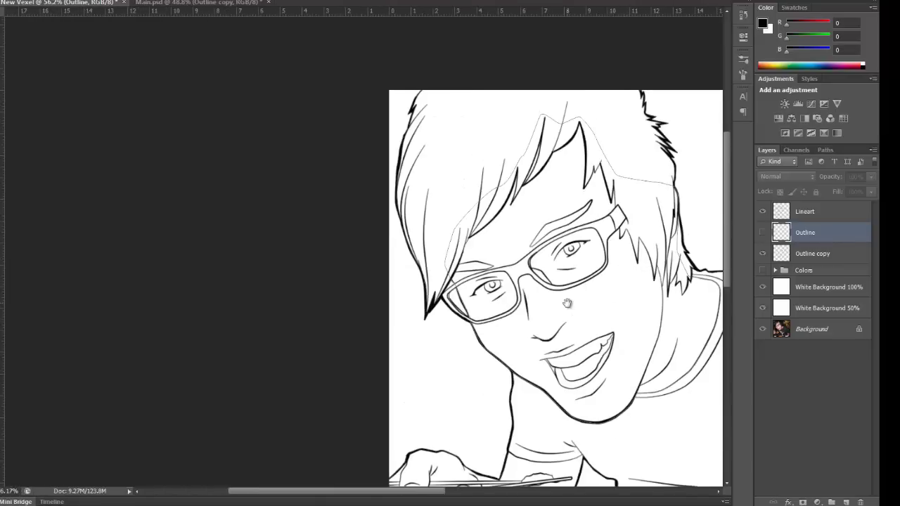
drag(568, 303, 408, 214)
scroll(363, 177, up, 3)
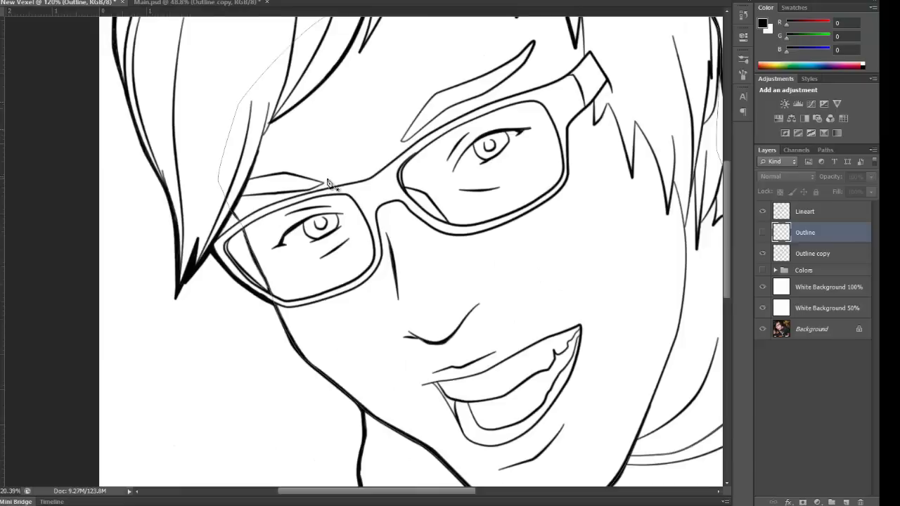
scroll(609, 246, up, 1)
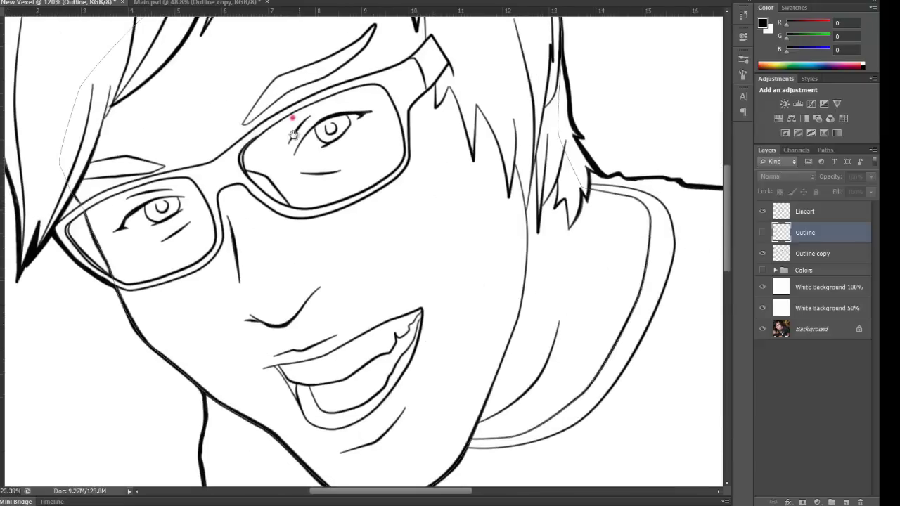
scroll(295, 126, up, 3)
scroll(295, 127, left, 2)
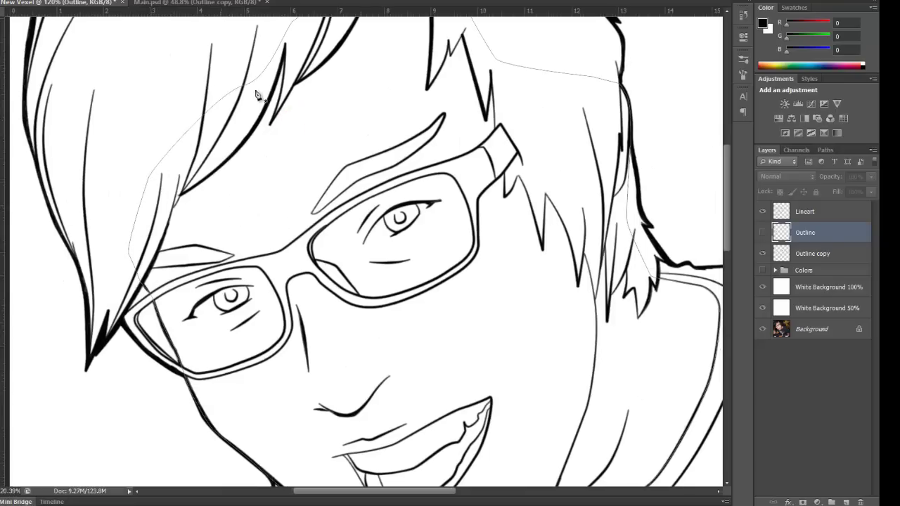
drag(516, 313, 429, 198)
scroll(477, 279, down, 3)
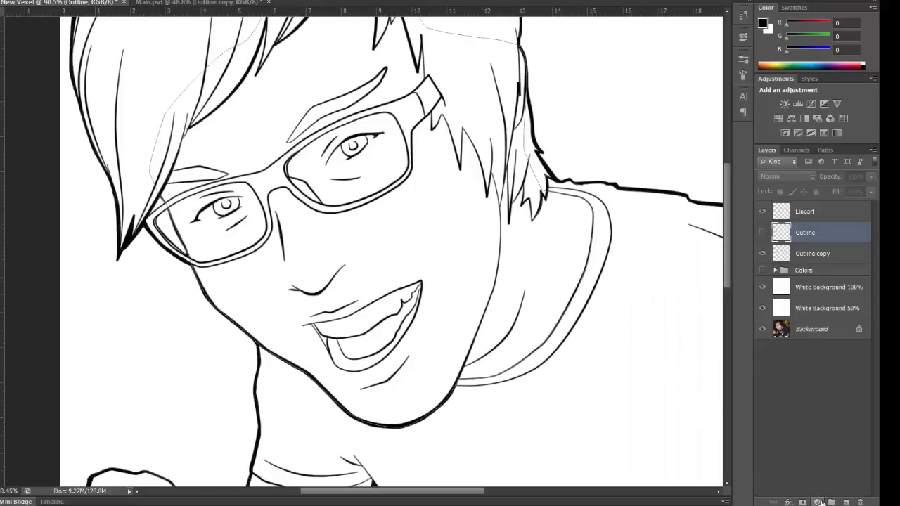
Step: Add a Solid Color fill layer from the closed path and choose the light beige dfd7c5
click(818, 502)
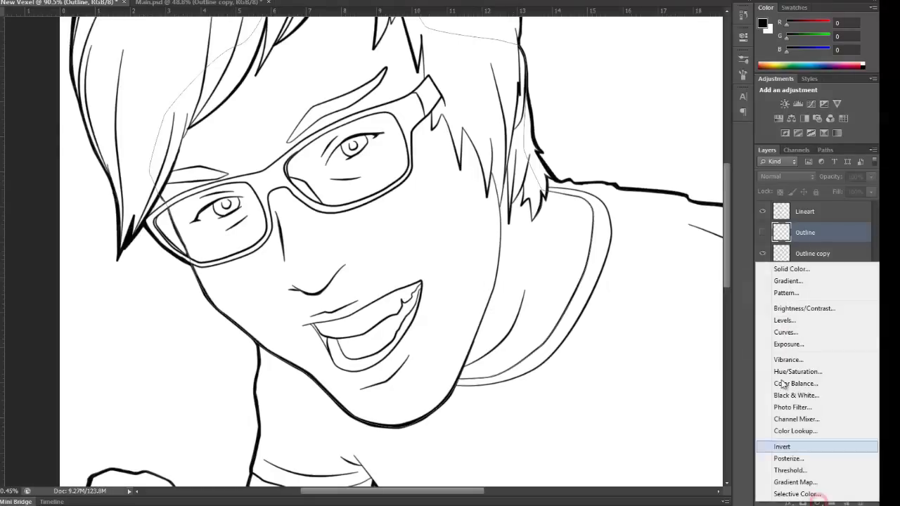
click(813, 270)
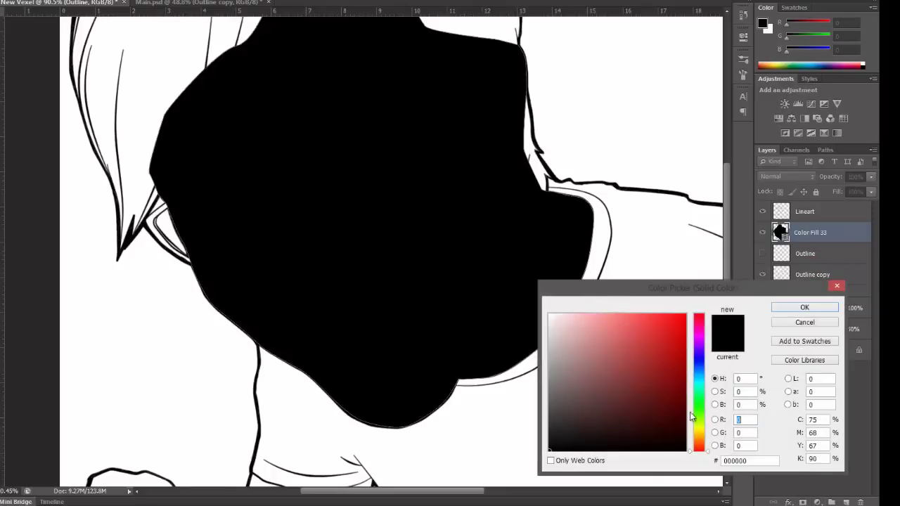
drag(700, 443, 702, 436)
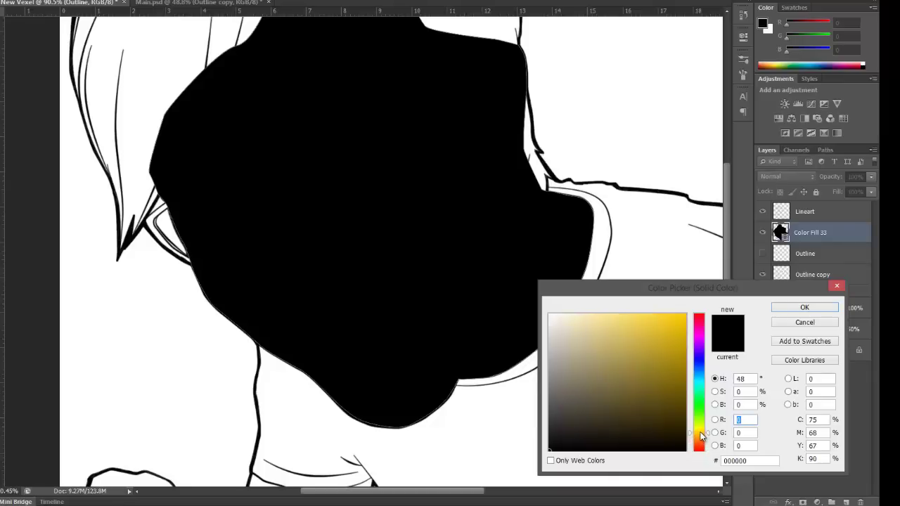
click(564, 331)
click(700, 437)
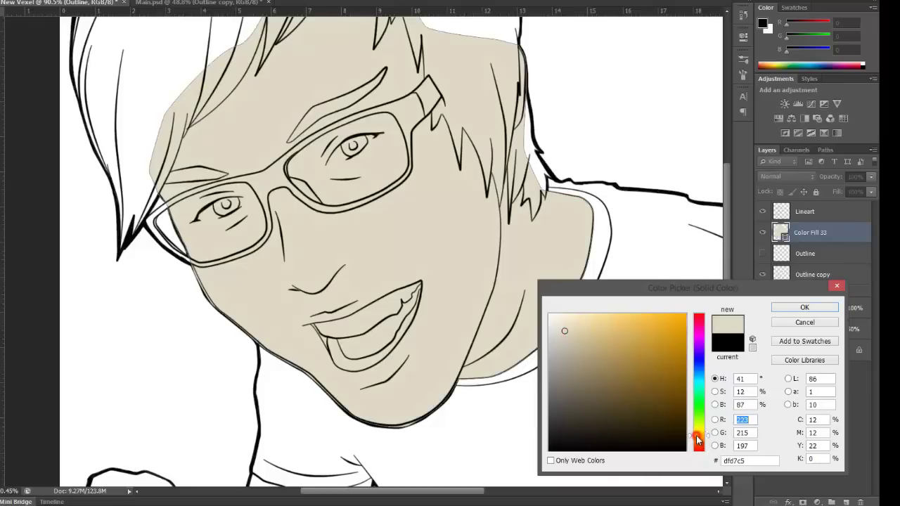
Step: Compare hues for the face and neck fill, settle on 21°, lighten the colour to faf1ec and accept it
drag(700, 440, 701, 441)
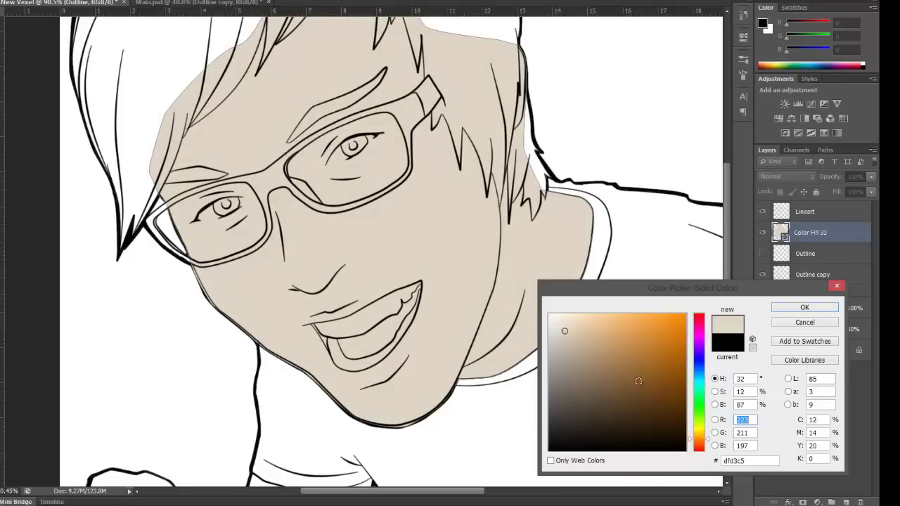
click(700, 444)
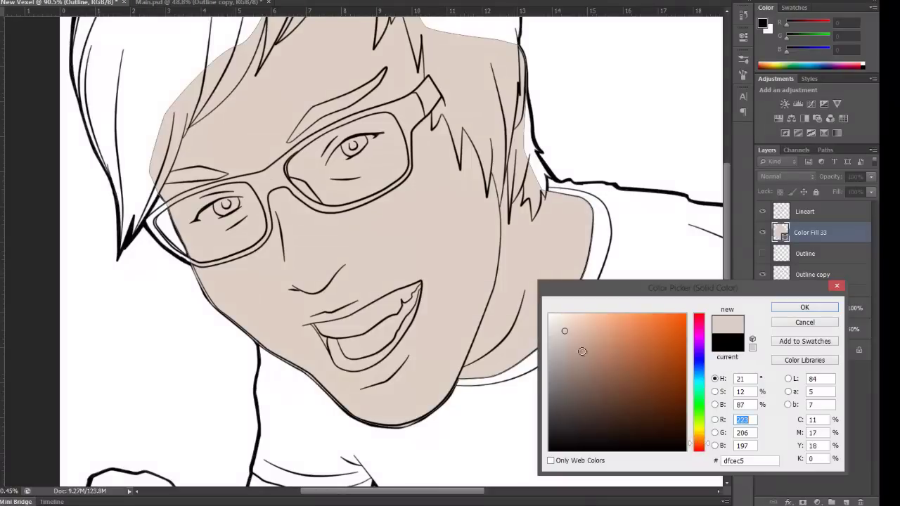
click(557, 319)
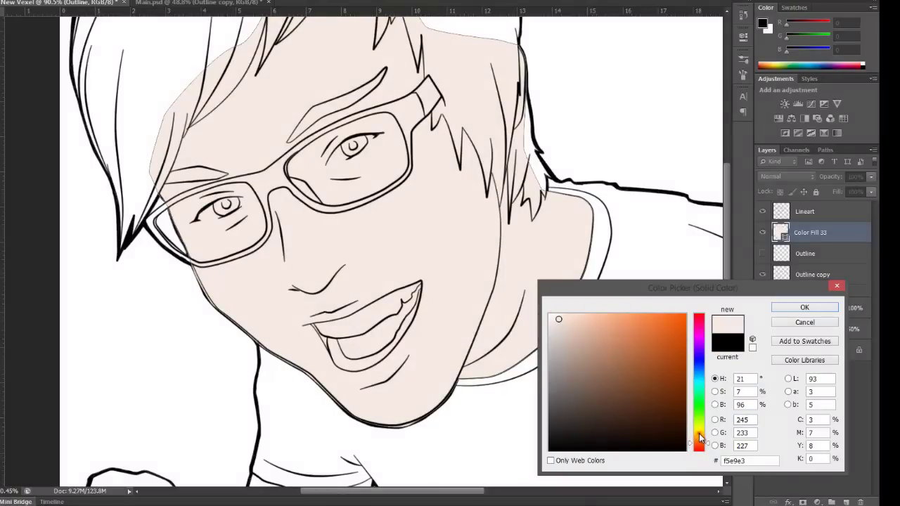
drag(700, 439, 700, 444)
click(703, 368)
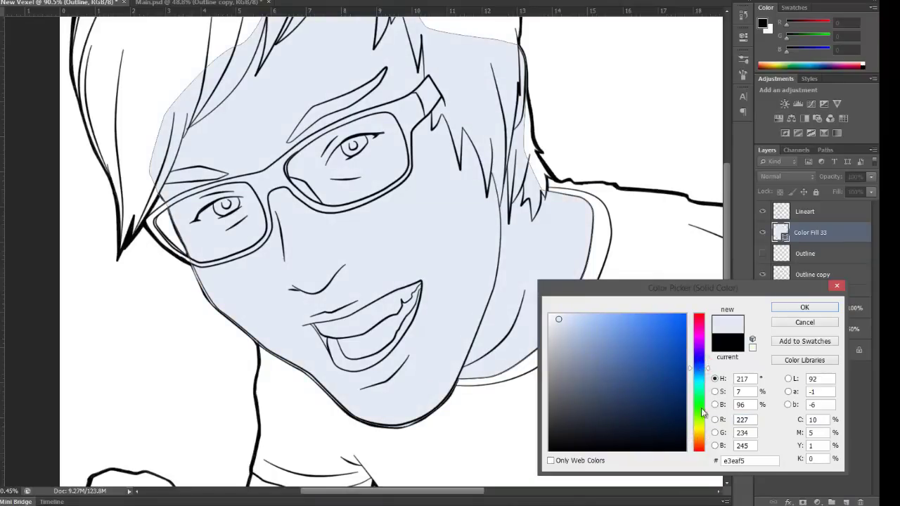
click(698, 437)
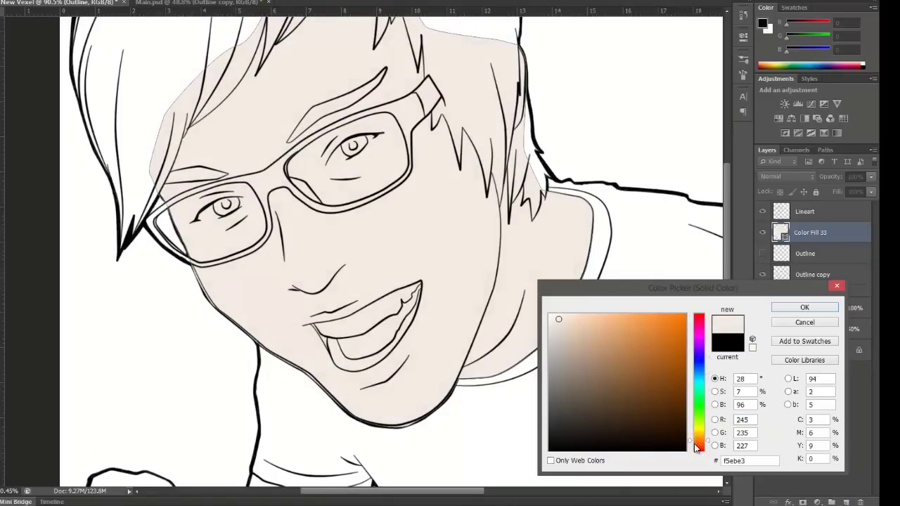
click(698, 442)
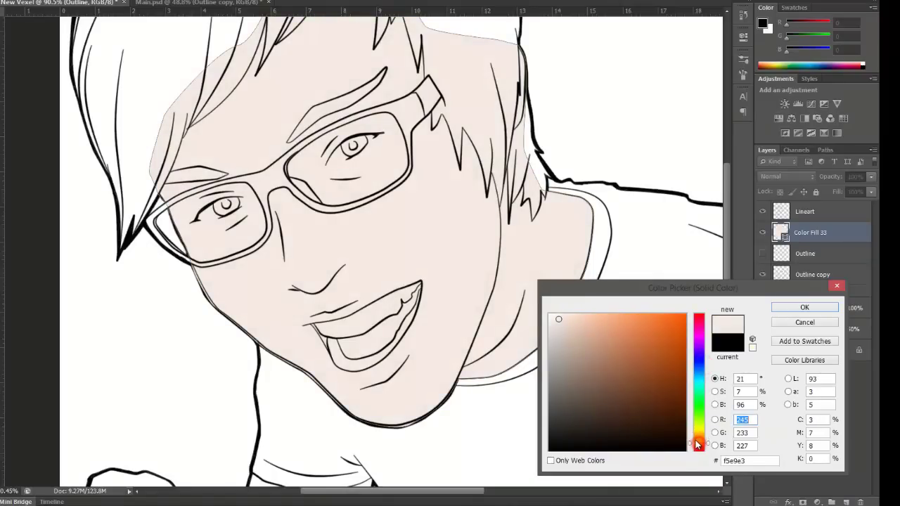
click(556, 317)
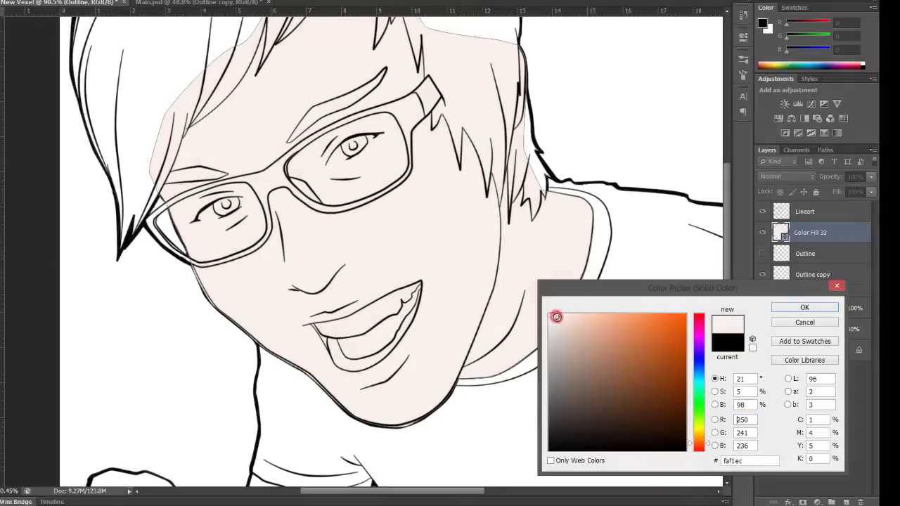
click(788, 309)
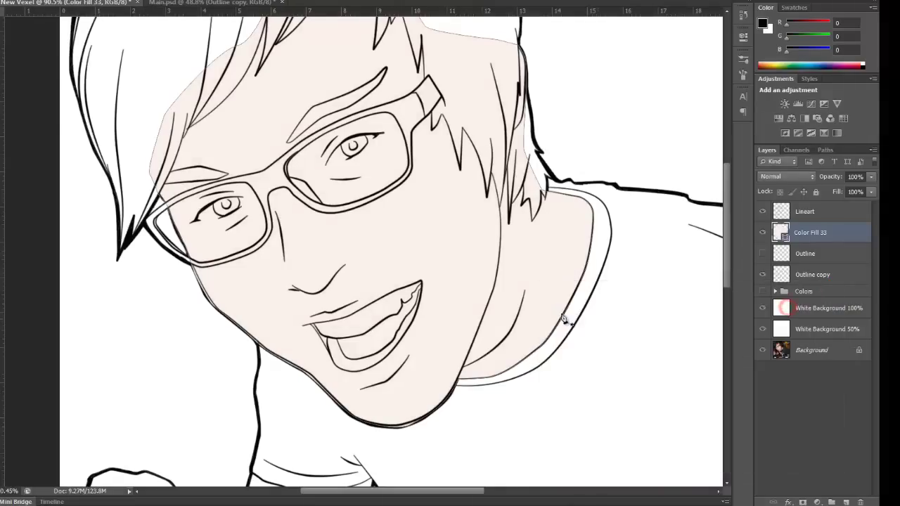
Step: Reopen the face fill's colour, compare slightly darker tones and set it to the pale pink f9e9e1
scroll(484, 273, down, 5)
scroll(420, 265, up, 2)
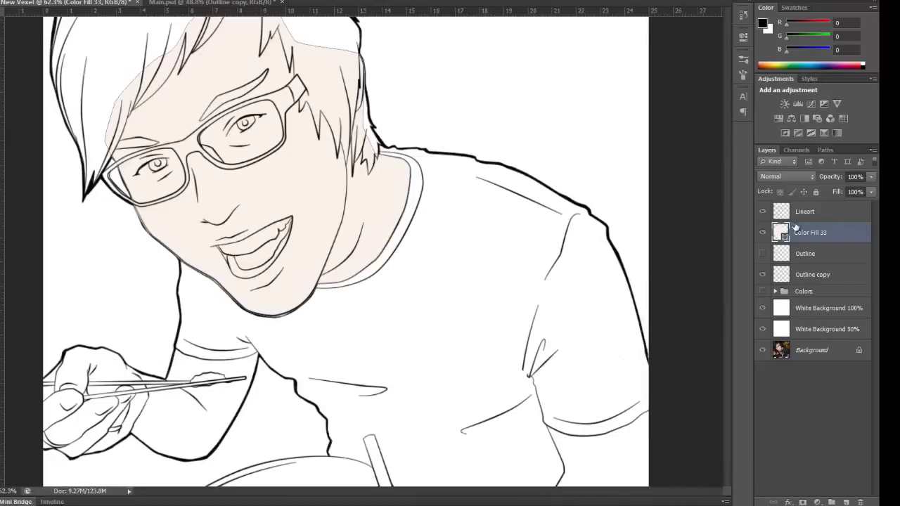
double_click(780, 232)
click(559, 323)
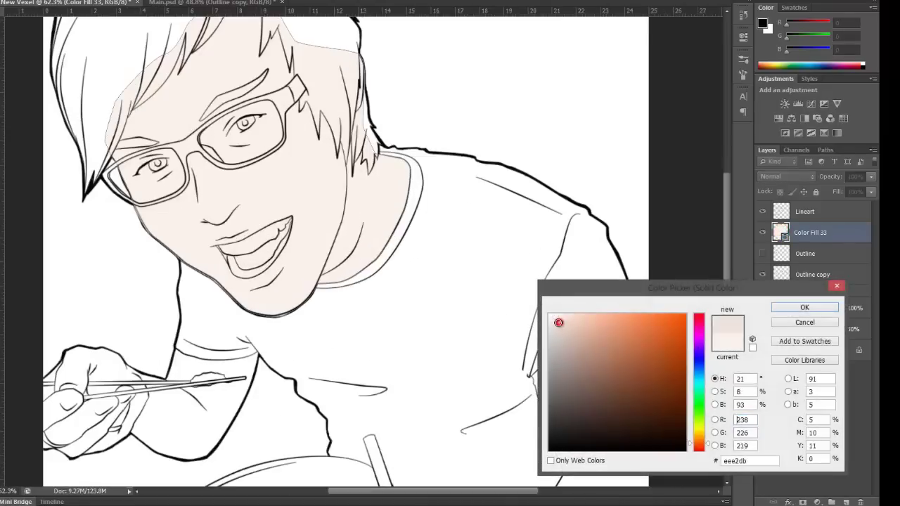
click(556, 322)
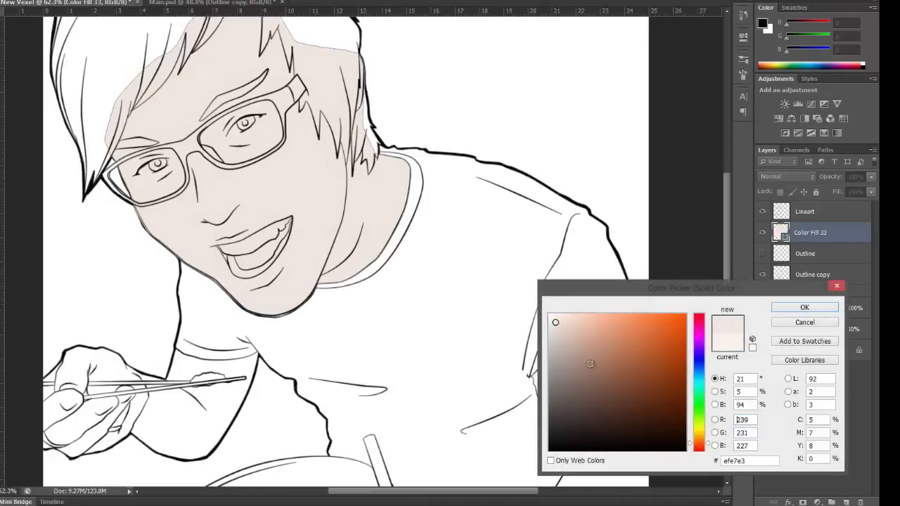
drag(556, 322, 564, 318)
click(787, 312)
scroll(392, 309, down, 2)
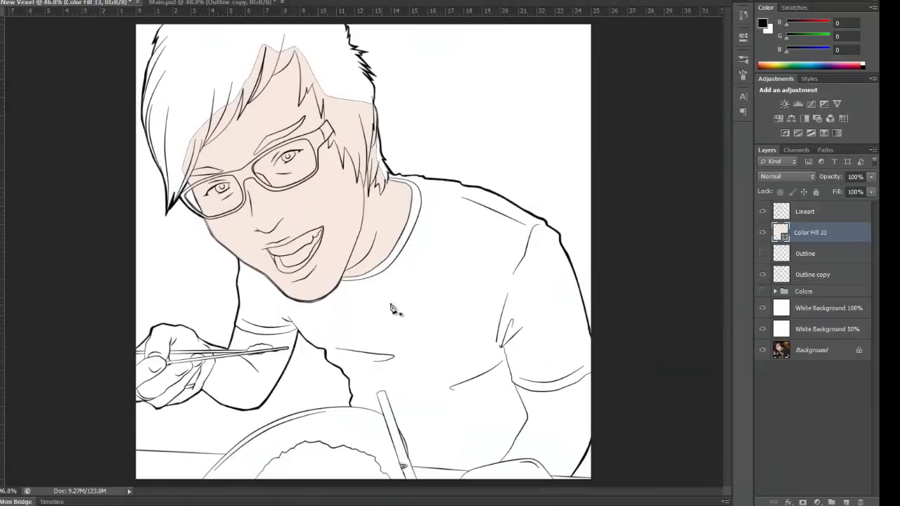
Step: Shift the face fill's hue to 32° for the skin tone f9eee1 and check it on the portrait
double_click(778, 235)
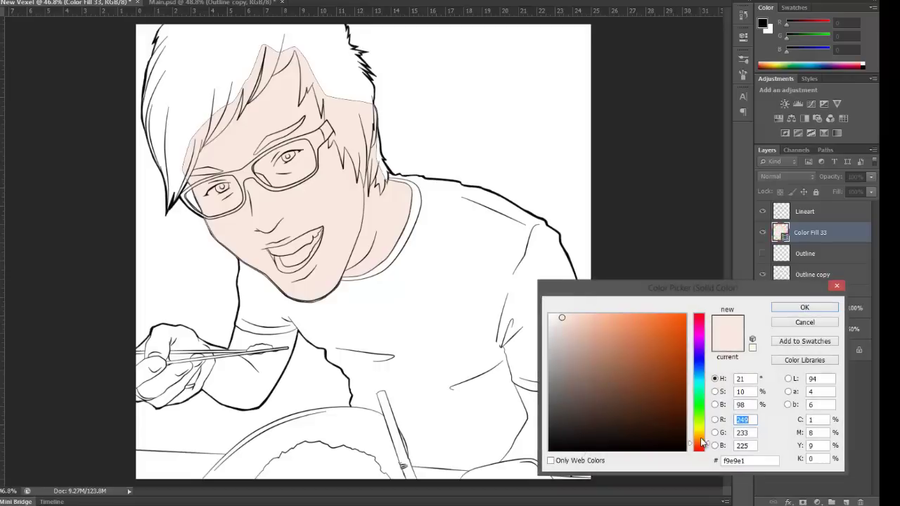
click(700, 440)
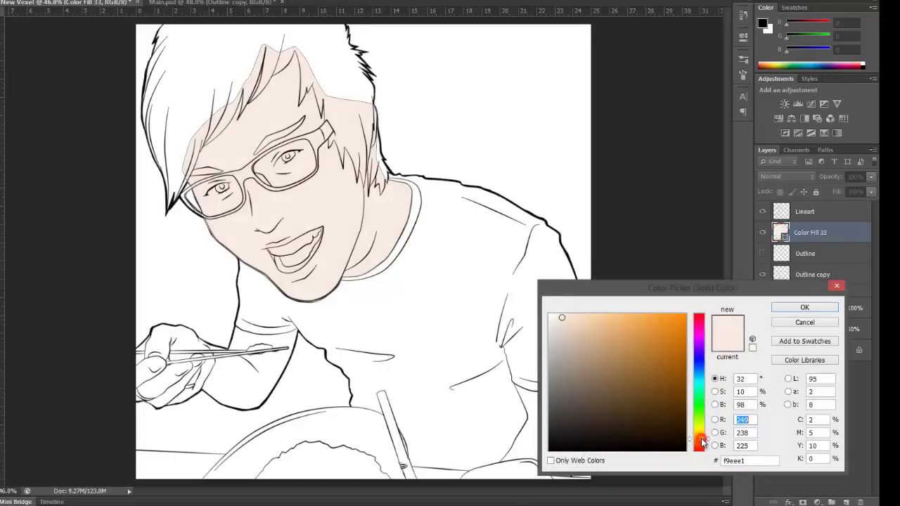
click(821, 307)
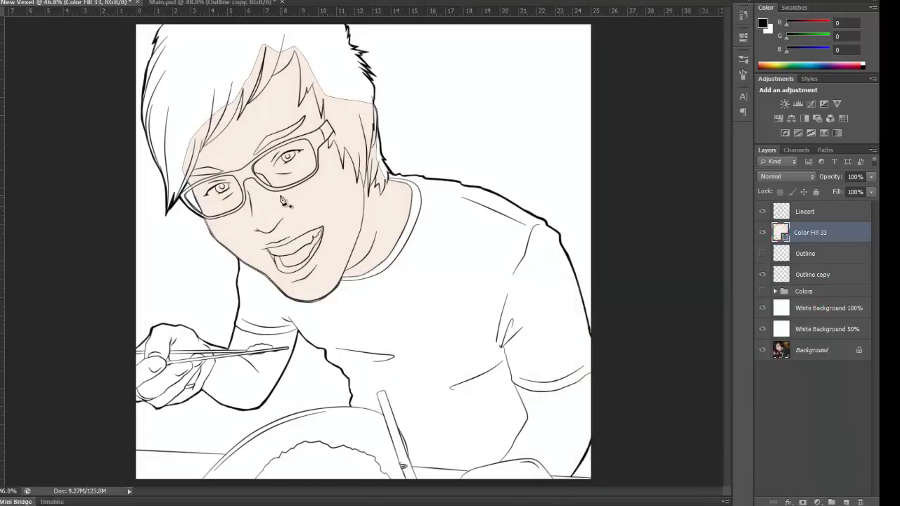
scroll(282, 202, up, 3)
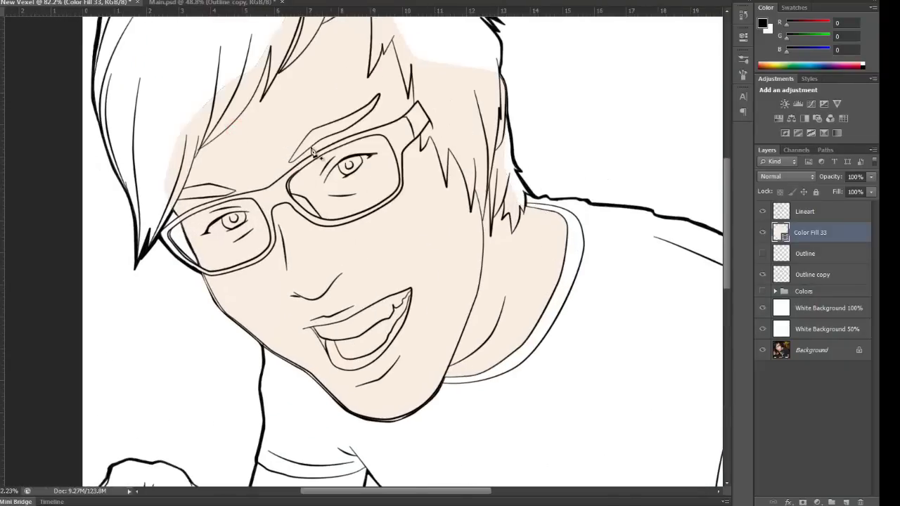
scroll(313, 151, down, 4)
scroll(296, 149, up, 1)
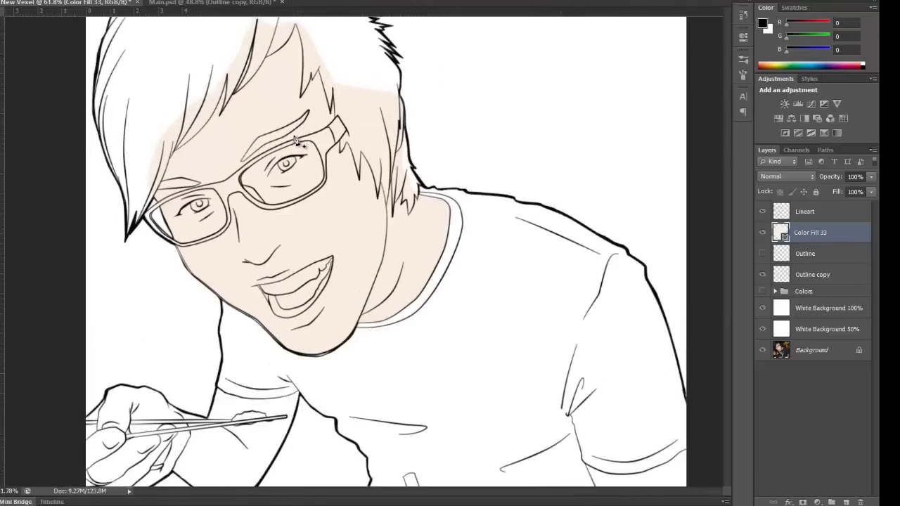
scroll(355, 289, up, 1)
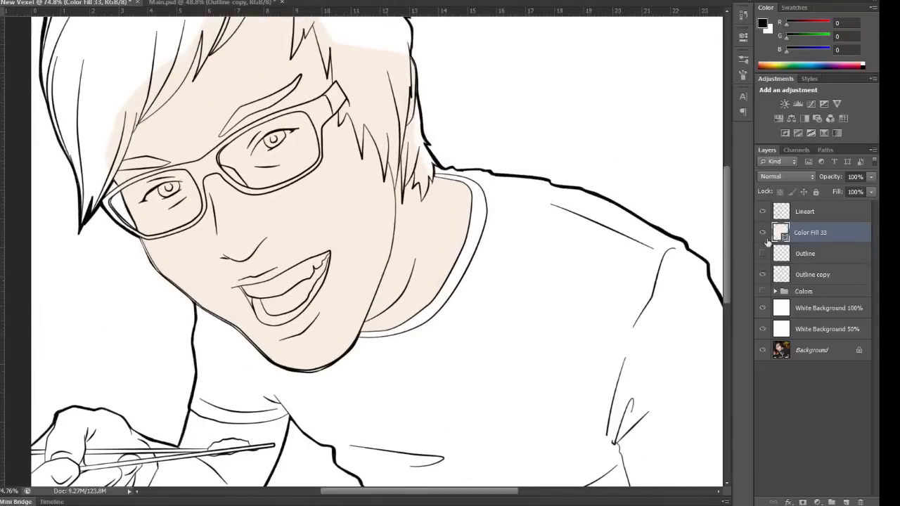
Step: Move the face fill layer below Outline copy so that it sits just above the Colors group, not inside it
drag(786, 239, 801, 290)
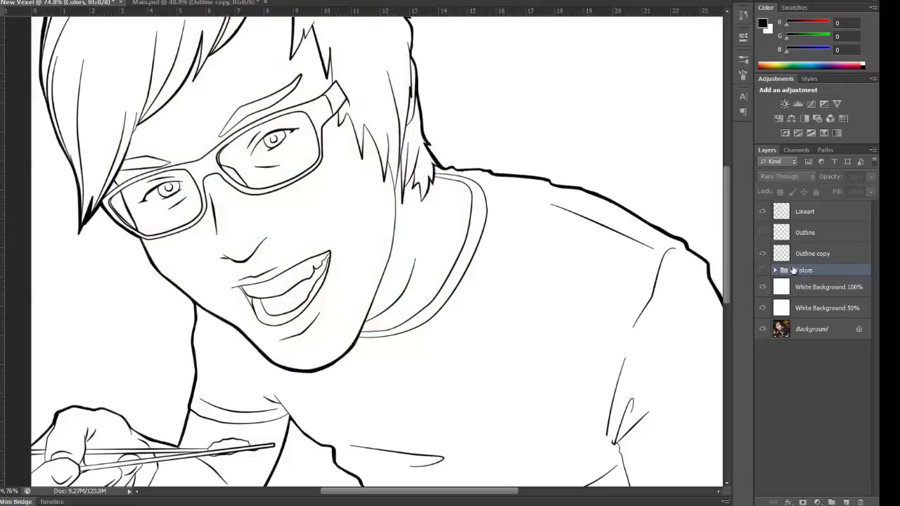
key(ctrl+z)
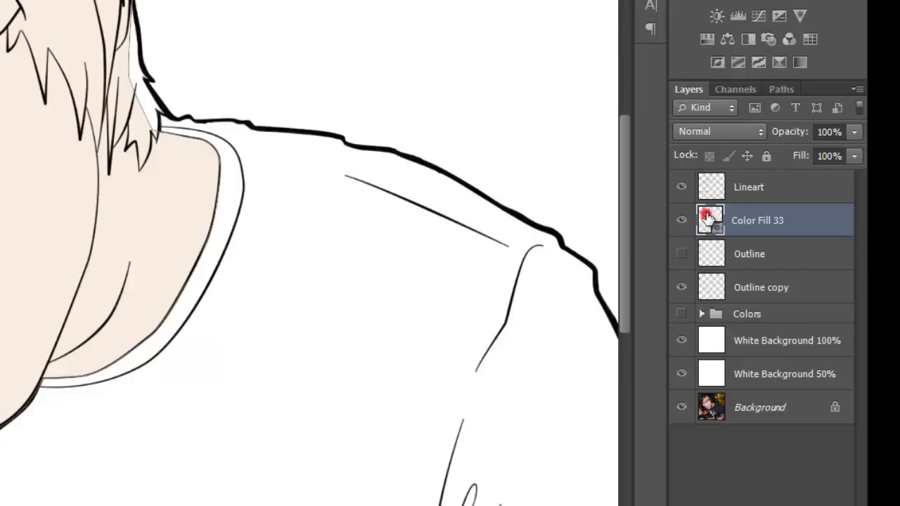
drag(712, 221, 715, 298)
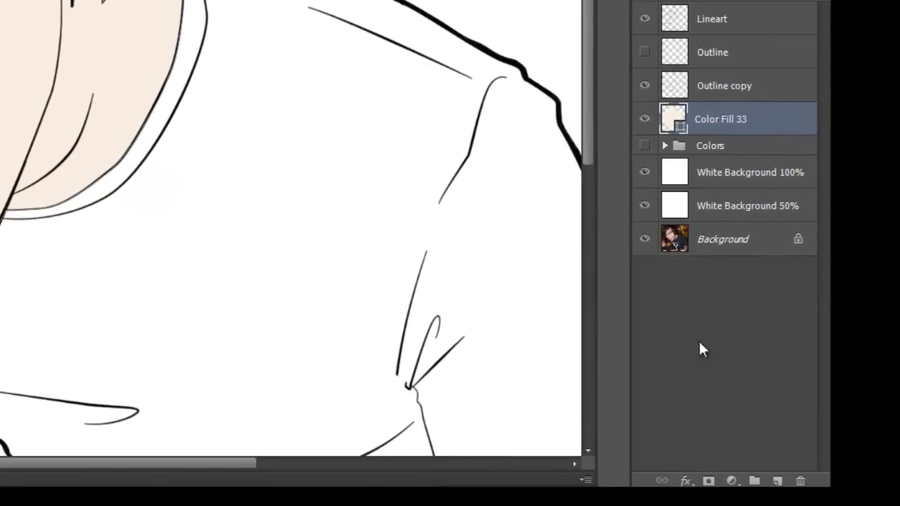
Step: Create a layer group named Colors Group above the face fill layer and move the fill into it
click(755, 482)
double_click(715, 113)
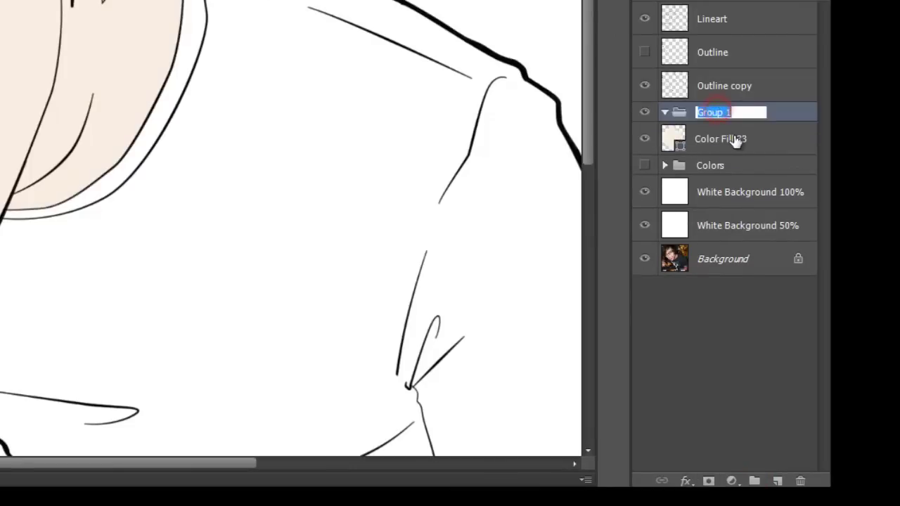
text(Co)
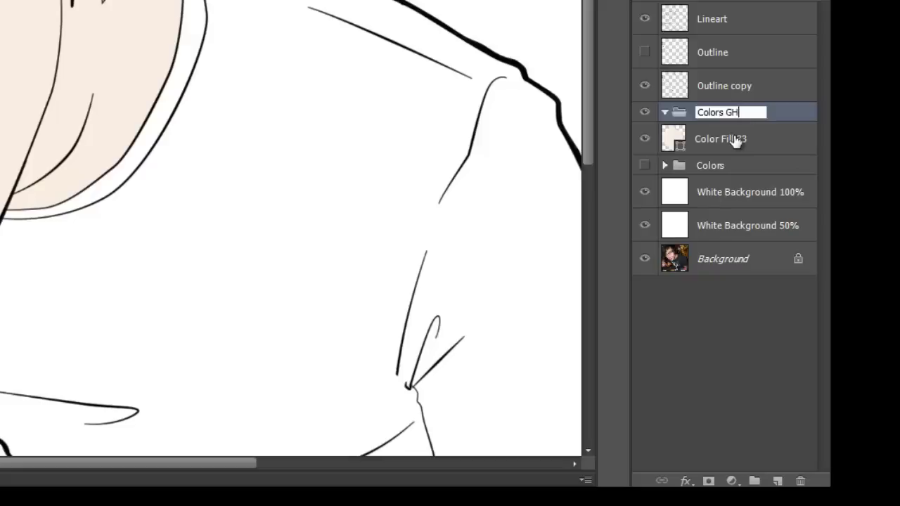
text(lors Group)
key(Return)
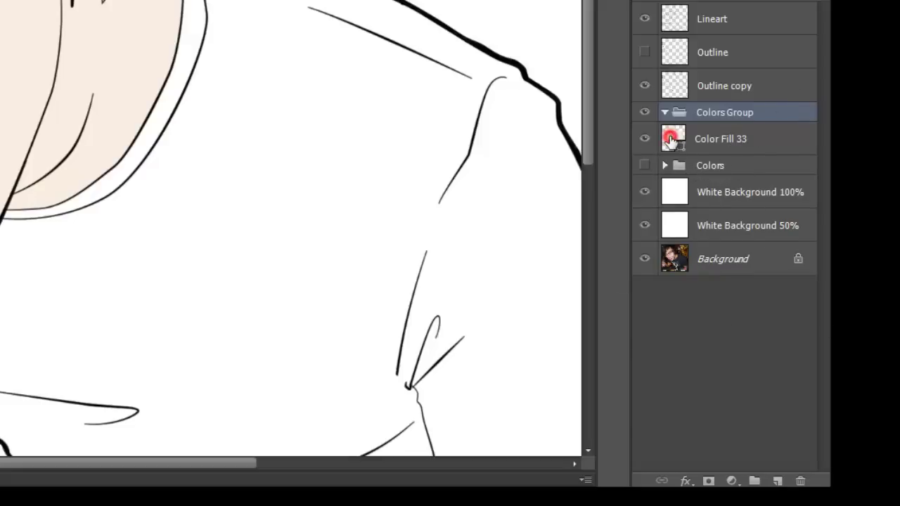
drag(671, 139, 701, 114)
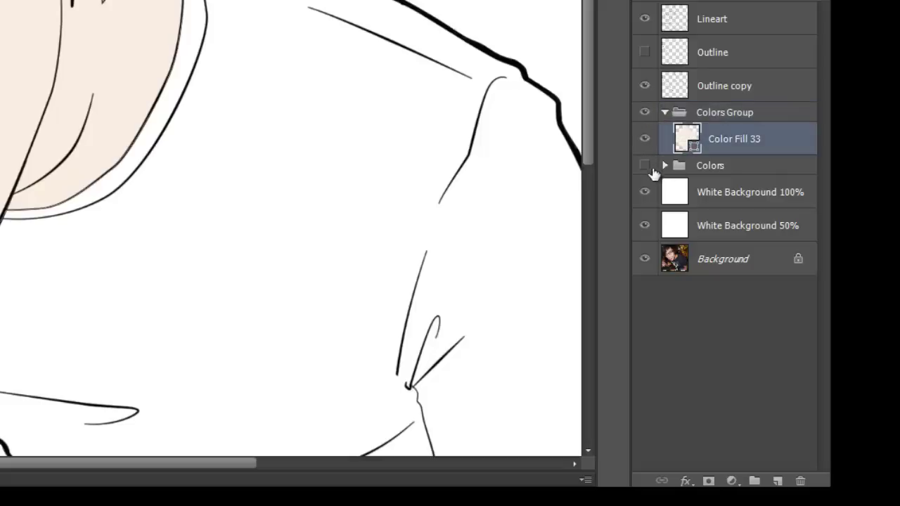
Step: Create a nested group named Skin inside Colors Group and move the face fill layer into it
key(ctrl+g)
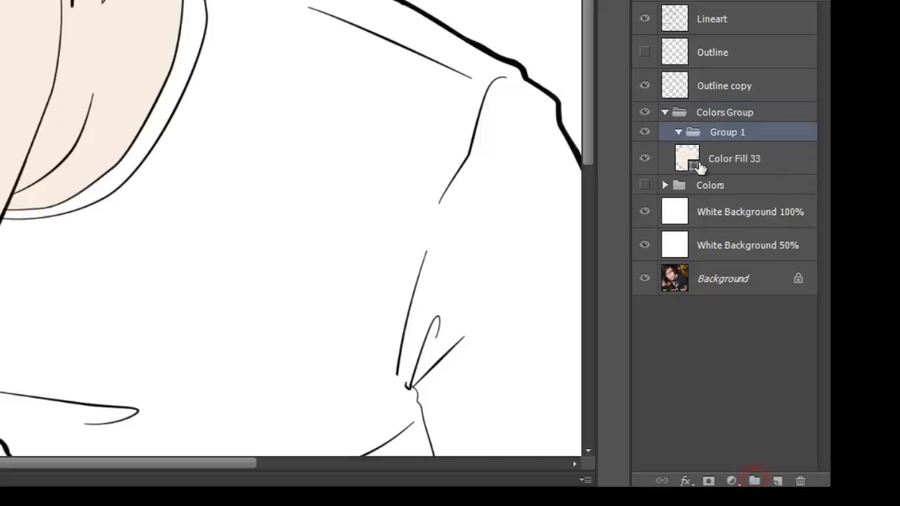
double_click(727, 133)
text(Ski)
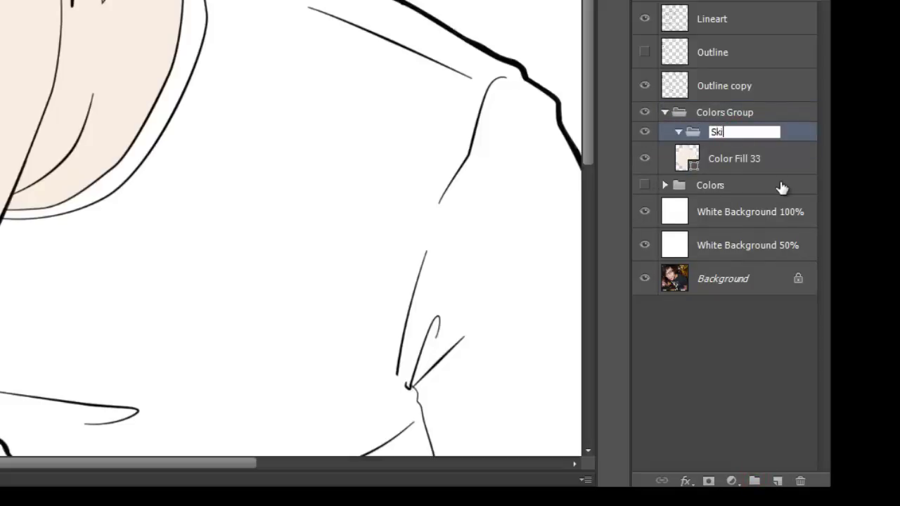
text(n)
key(Return)
drag(716, 168, 728, 135)
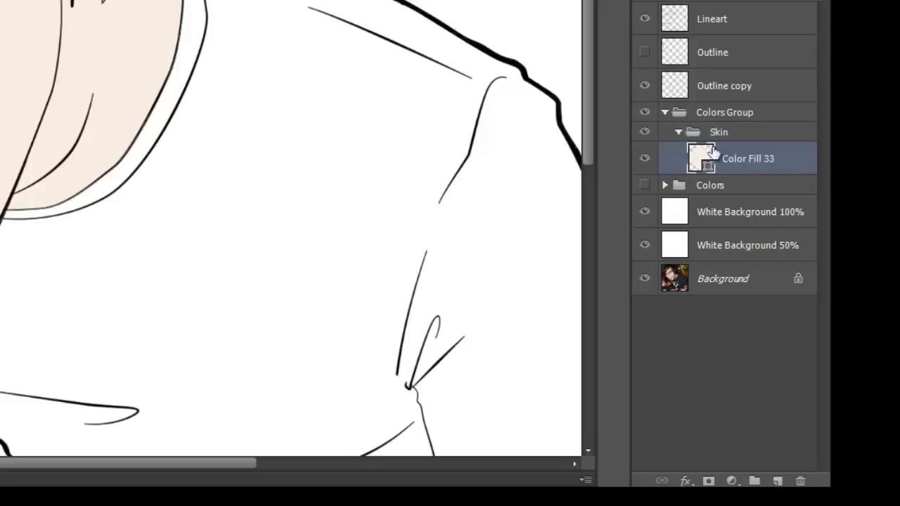
Step: Rename the face fill layer in the Skin group as Skin Base
click(679, 132)
click(678, 132)
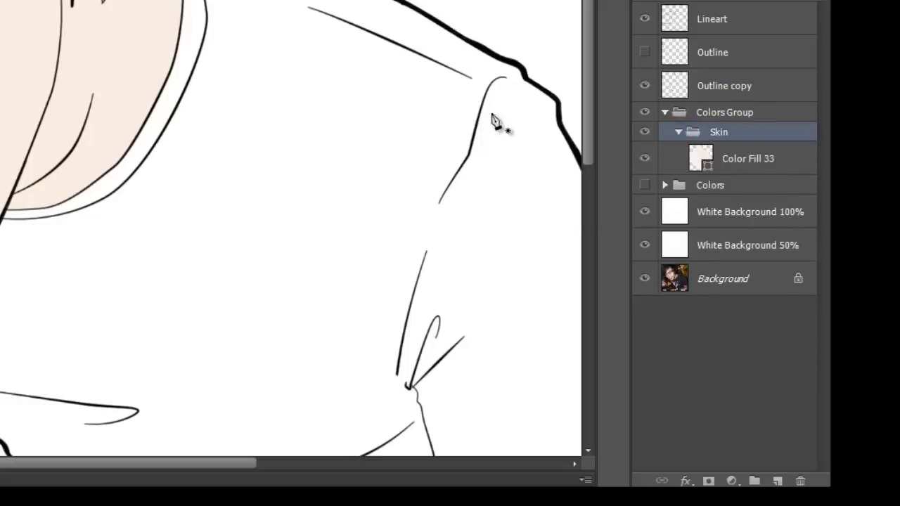
click(676, 372)
scroll(63, 114, down, 5)
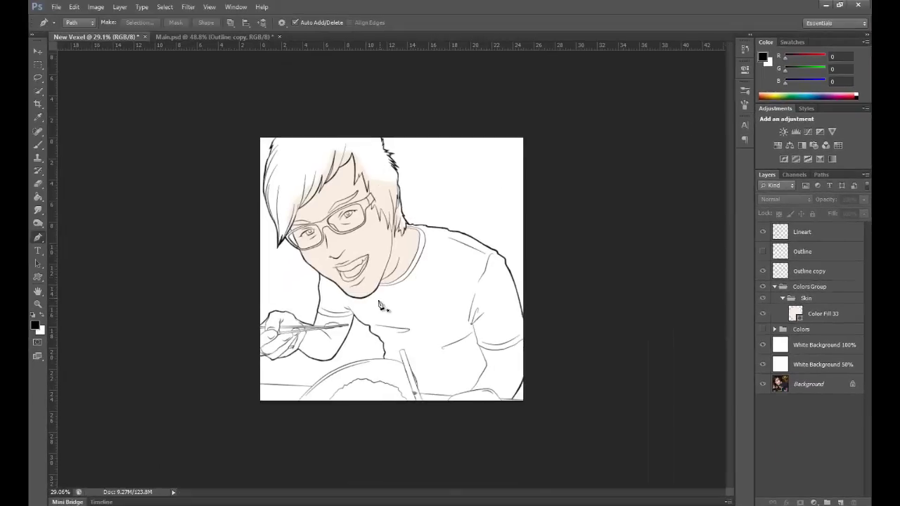
scroll(381, 306, up, 5)
scroll(377, 305, down, 2)
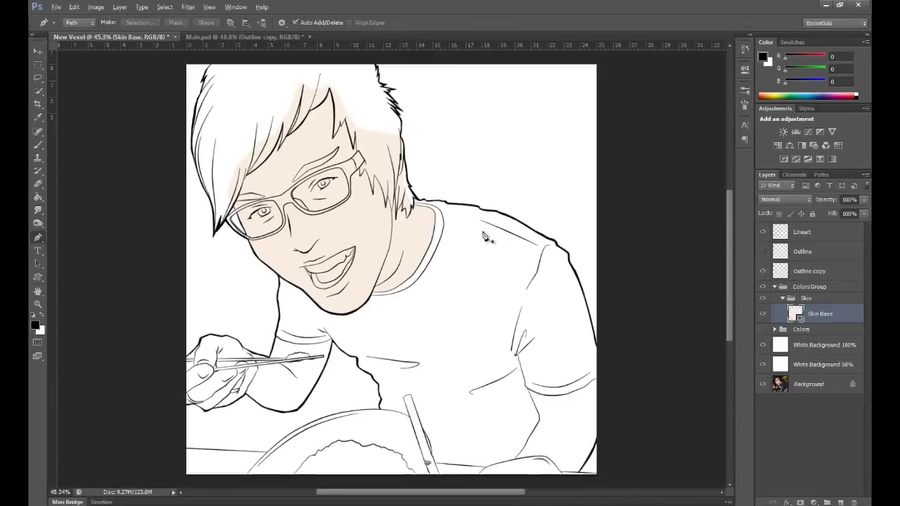
scroll(593, 190, down, 1)
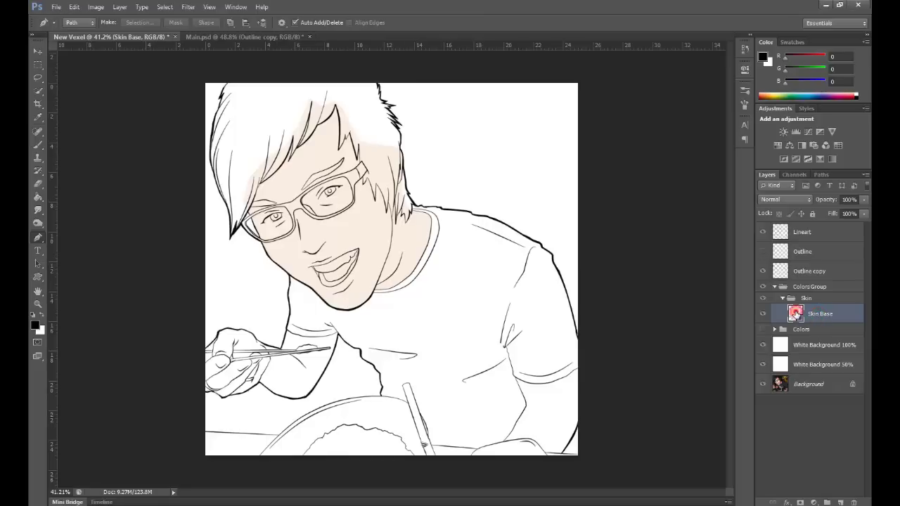
double_click(796, 314)
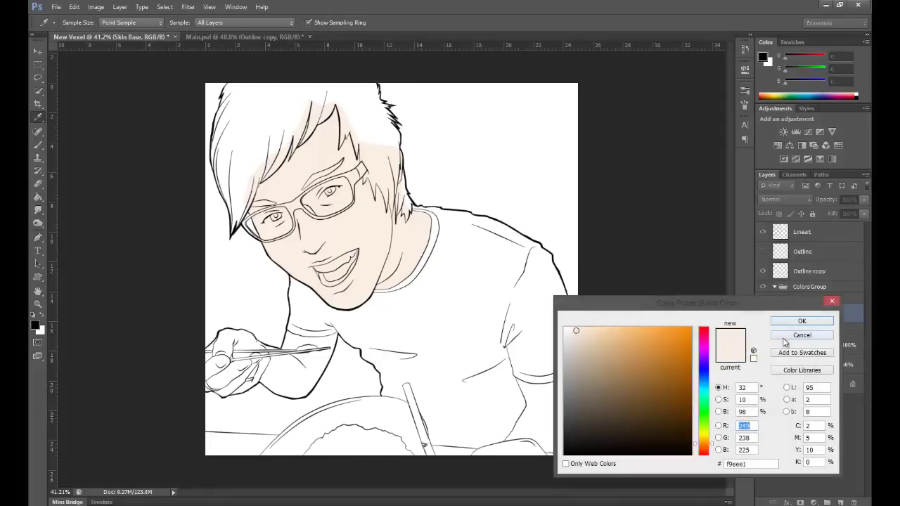
click(785, 337)
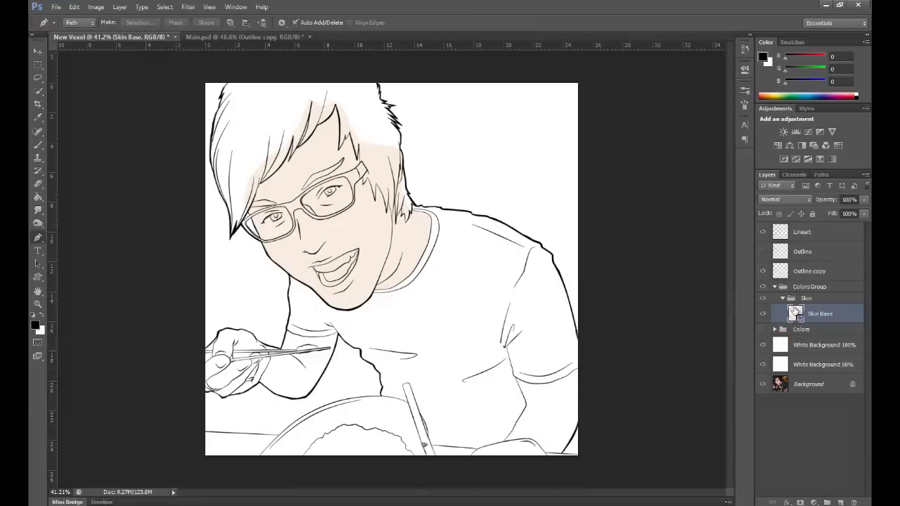
double_click(792, 313)
click(636, 340)
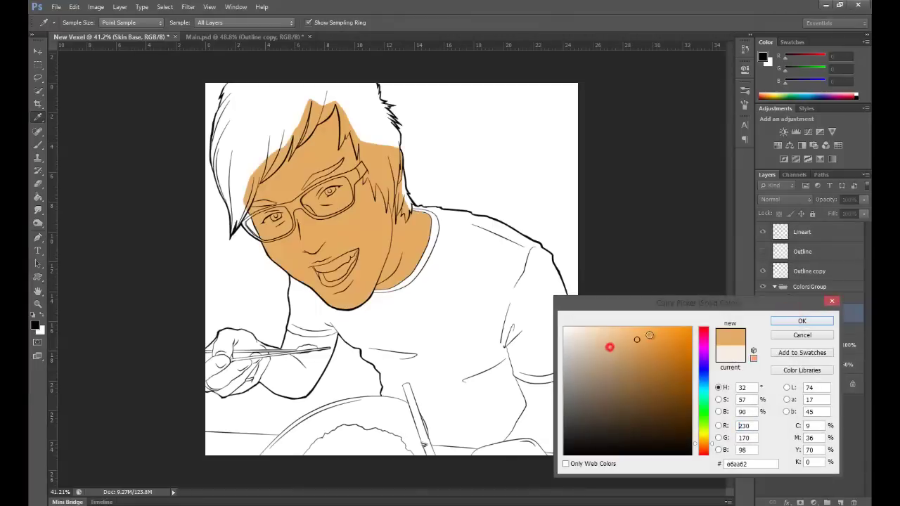
click(792, 336)
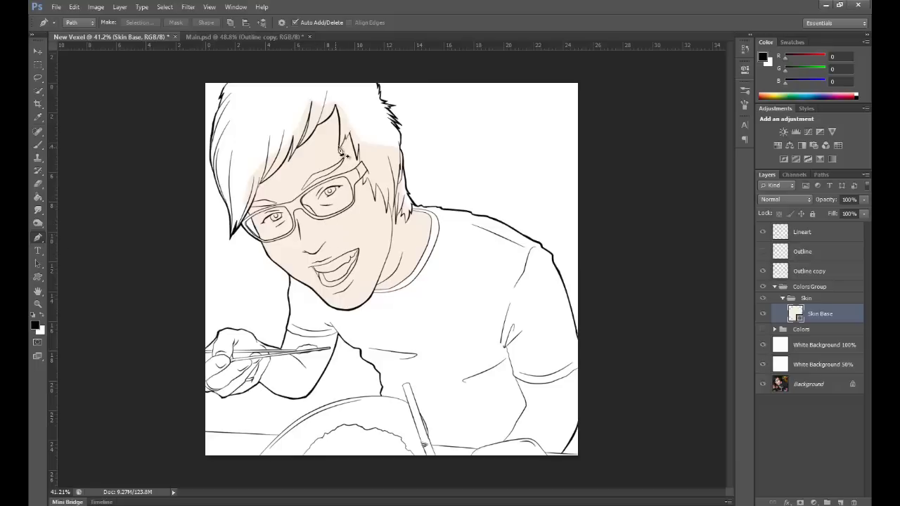
Step: Start a new Pen shape in Skin Base for the chopstick arm, tracing the lower sleeve hem from its outer edge to the torso side
drag(343, 150, 337, 120)
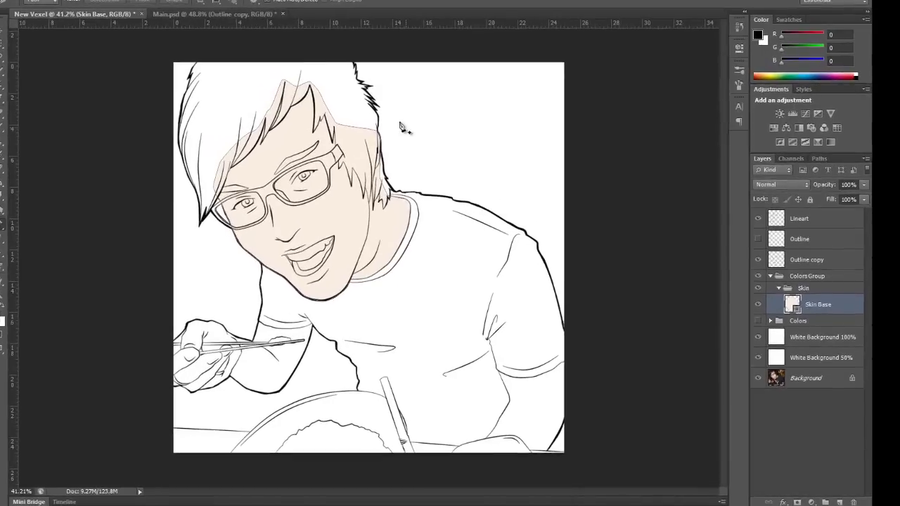
scroll(286, 293, up, 8)
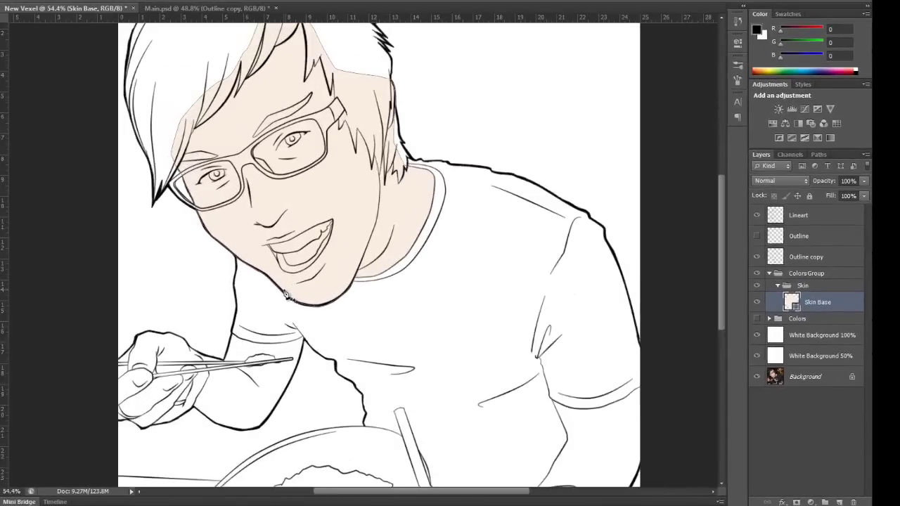
drag(221, 293, 329, 232)
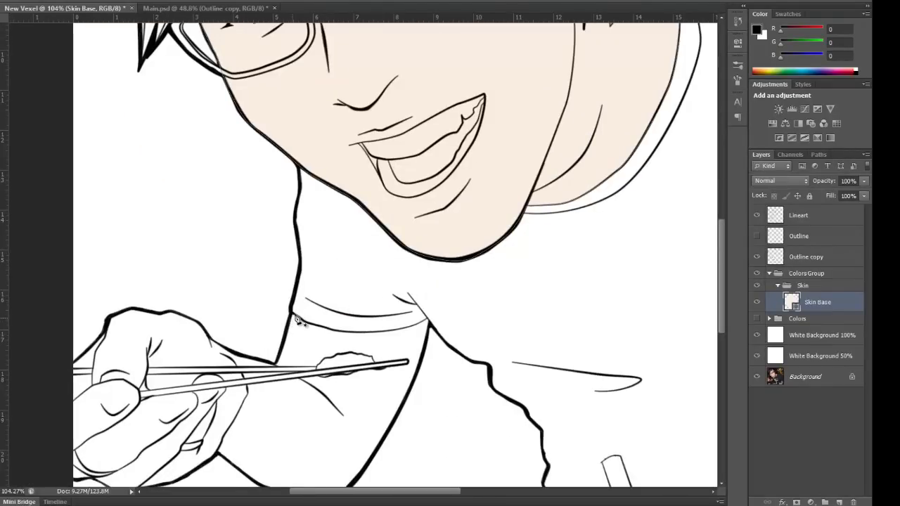
scroll(298, 321, up, 4)
drag(356, 286, 238, 213)
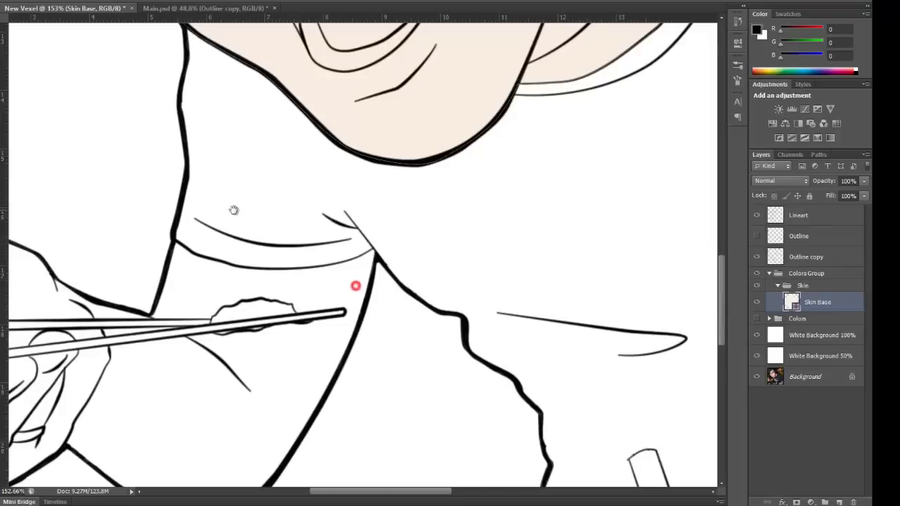
drag(176, 242, 245, 262)
click(192, 246)
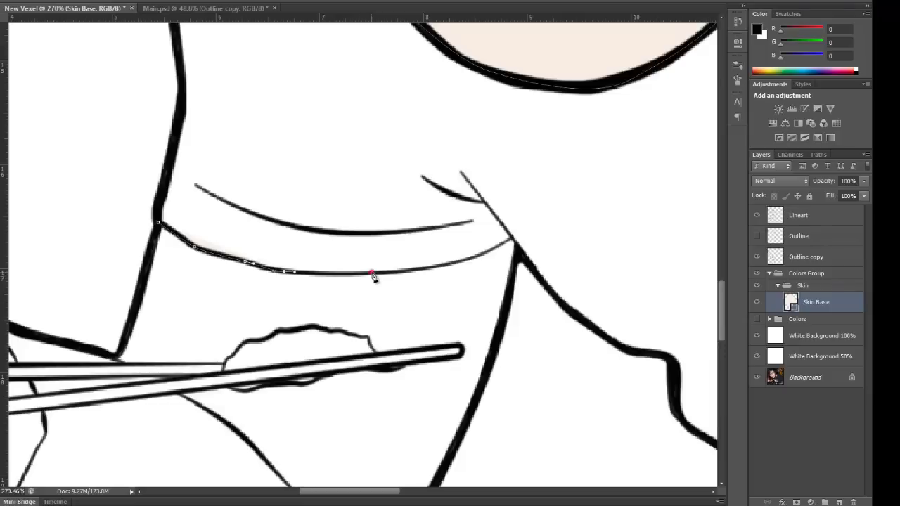
drag(372, 272, 390, 270)
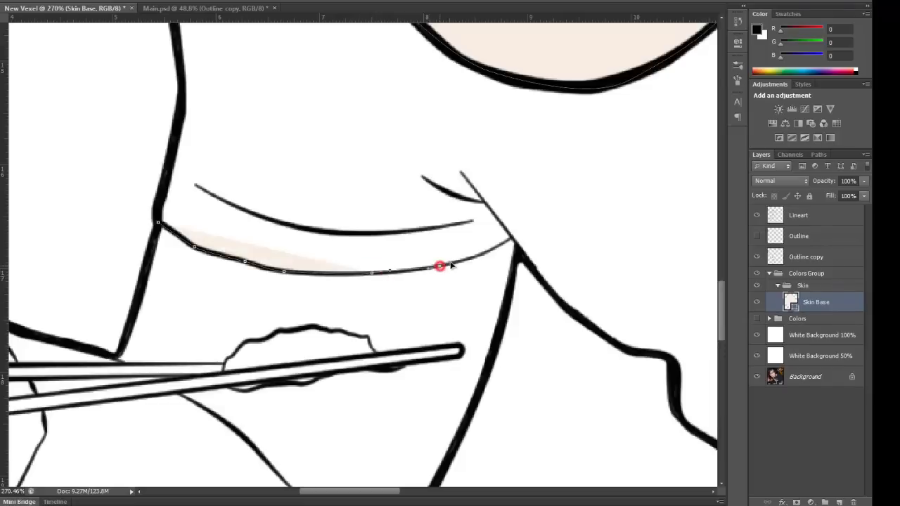
drag(451, 264, 454, 263)
drag(506, 246, 514, 238)
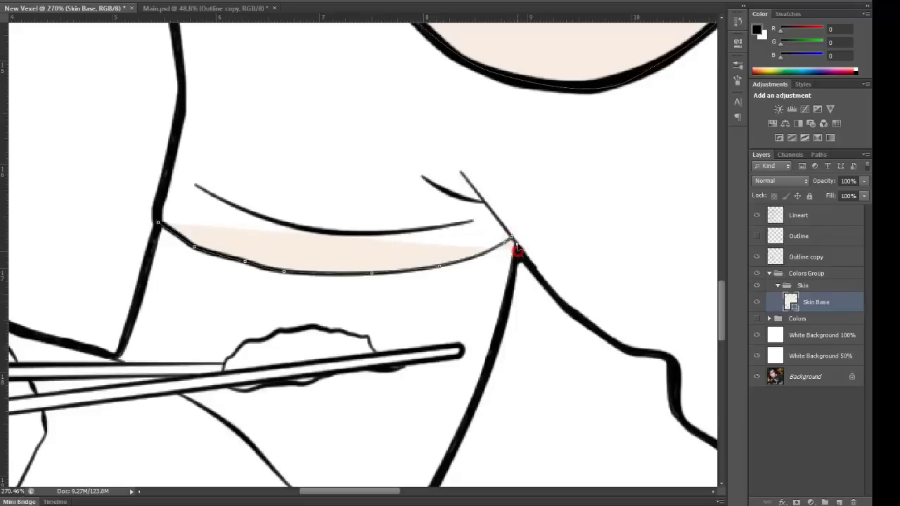
Step: Continue the chopstick arm's skin shape from the sleeve hem down the forearm, around the elbow and along its underside to the wrist
click(514, 270)
drag(504, 334, 447, 221)
drag(395, 344, 488, 95)
drag(417, 215, 397, 248)
drag(317, 339, 408, 255)
drag(293, 259, 269, 252)
drag(159, 263, 355, 336)
drag(400, 303, 387, 298)
drag(330, 253, 316, 241)
click(288, 220)
Step: Trace the underside of the chopstick hand from the wrist past the canvas edge and run the path upward outside the canvas
drag(236, 294, 275, 260)
drag(195, 307, 349, 286)
click(296, 299)
click(257, 306)
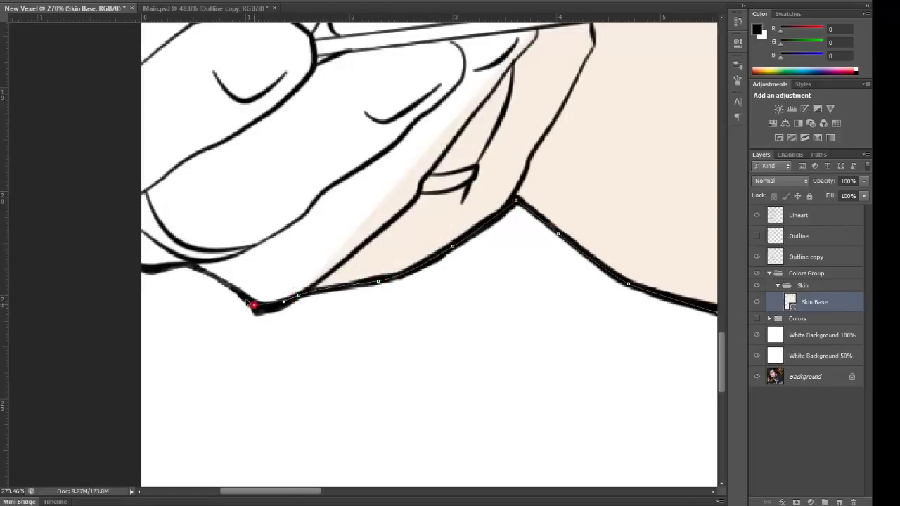
click(186, 265)
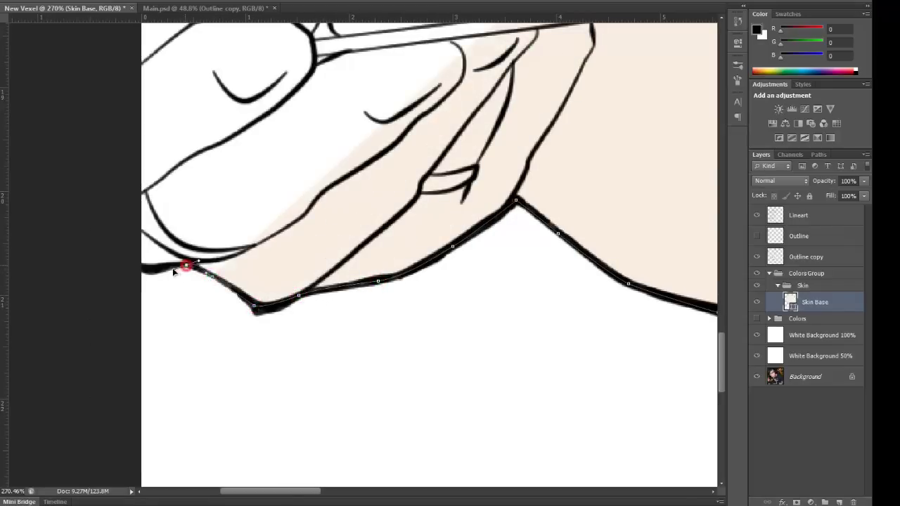
click(143, 265)
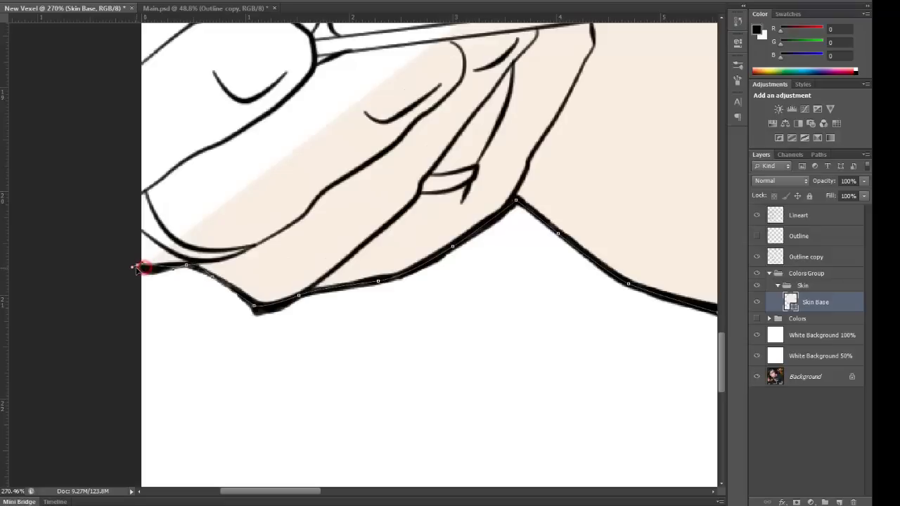
drag(137, 268, 133, 269)
drag(115, 157, 131, 332)
click(105, 157)
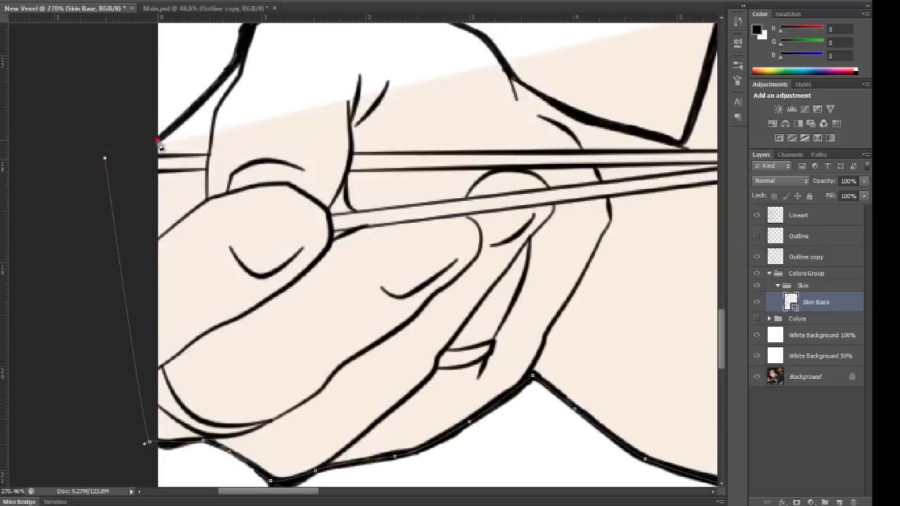
Step: Bring the skin path back in at the canvas edge and trace the hand's upper contour up to the first knuckle
click(157, 141)
scroll(201, 88, up, 3)
scroll(201, 87, right, 1)
click(197, 166)
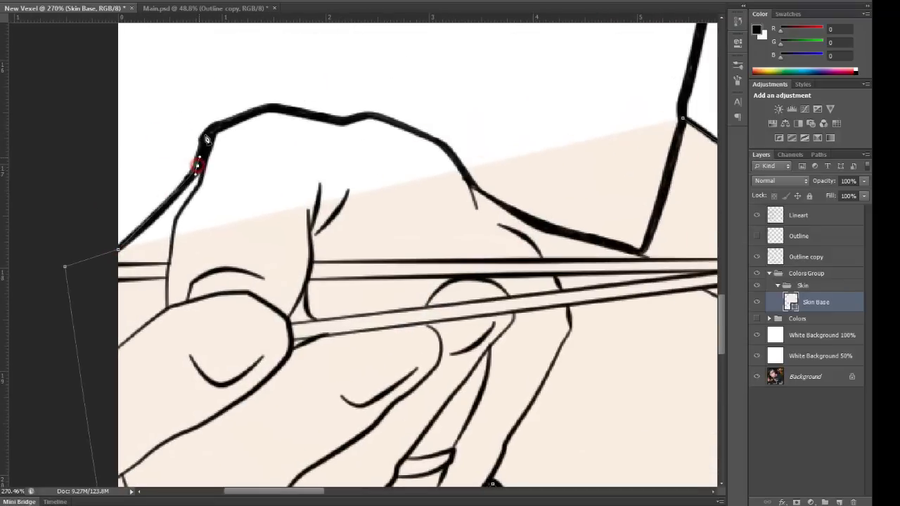
click(210, 130)
click(262, 110)
click(278, 110)
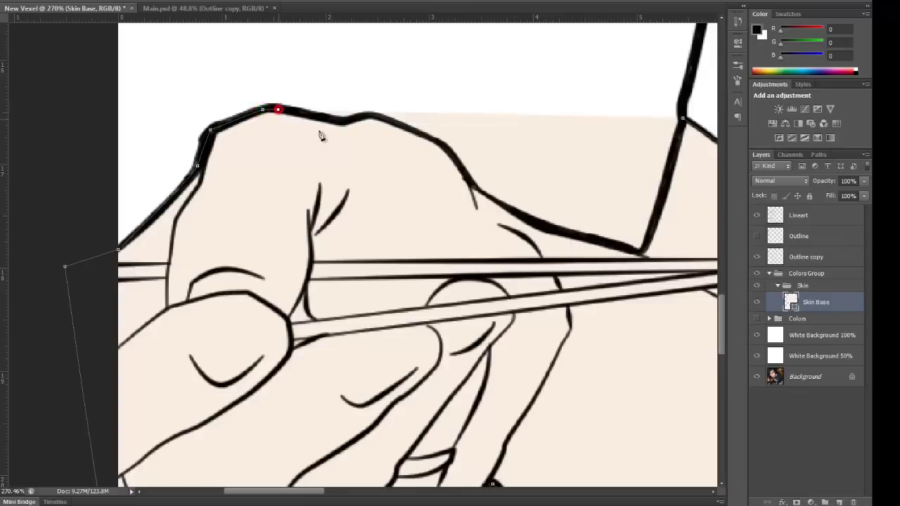
Step: Trace the back of the chopstick hand over the remaining knuckles and down to the dip at the wrist
drag(320, 135, 266, 150)
click(276, 132)
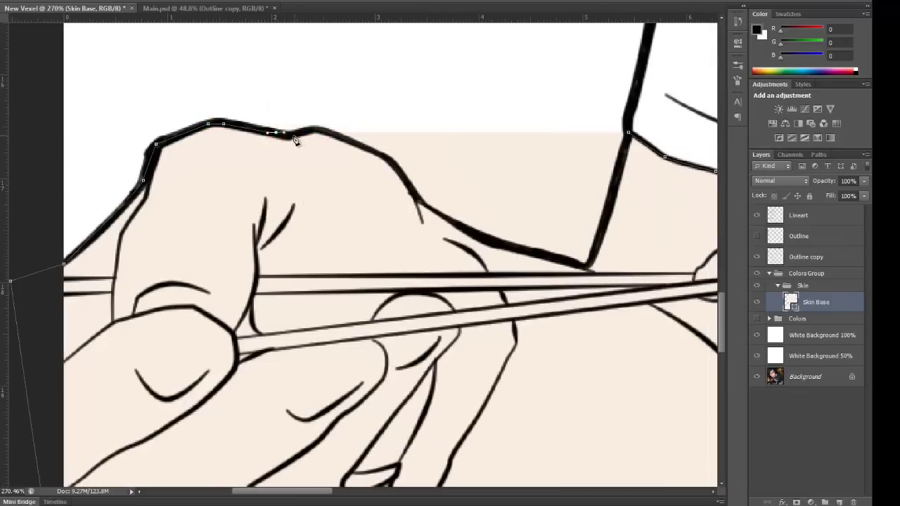
click(294, 136)
click(314, 130)
click(352, 142)
click(406, 182)
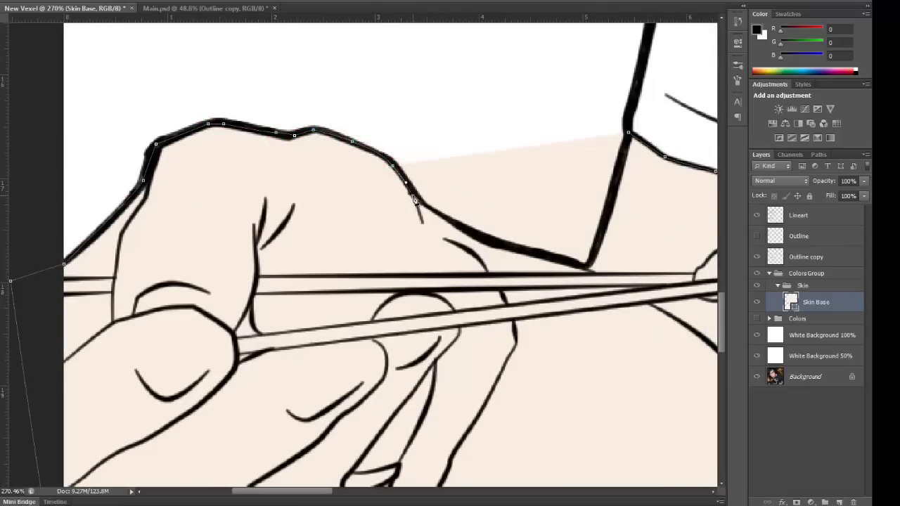
click(413, 196)
drag(452, 231, 401, 211)
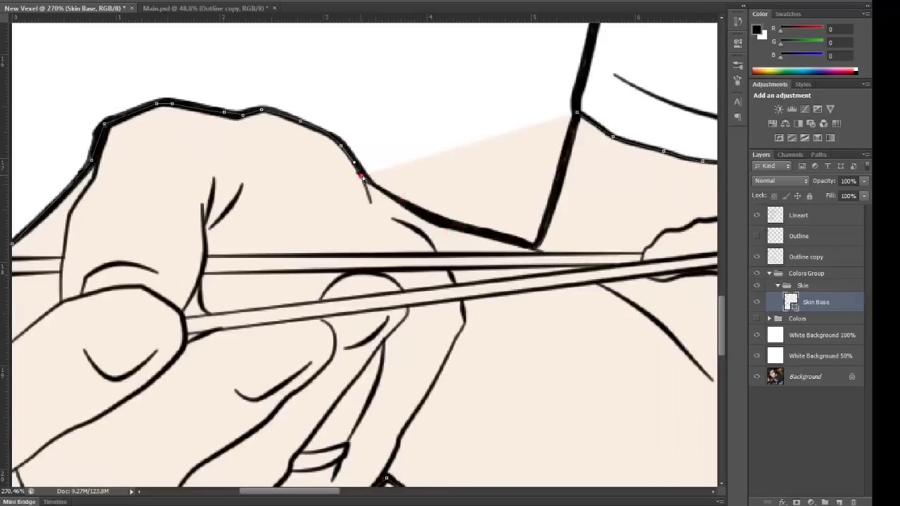
click(361, 175)
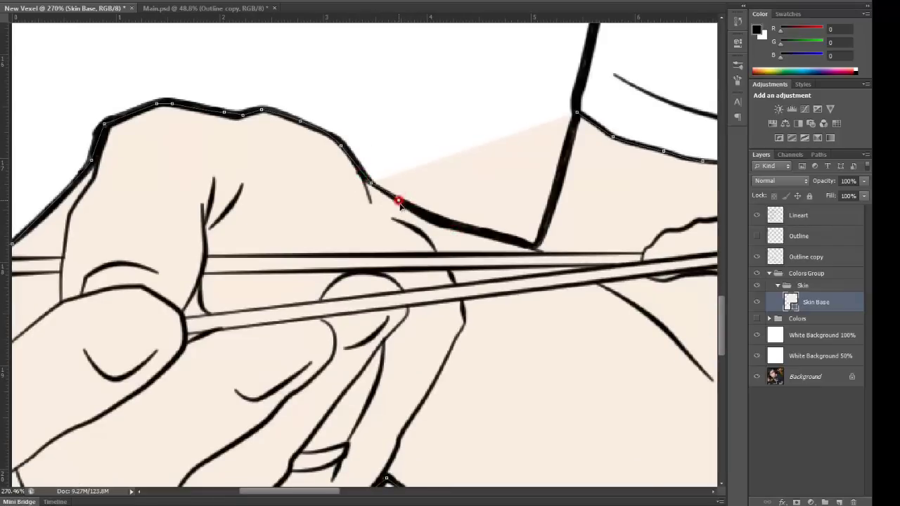
Step: Trace the upper wrist to the arm crease, follow the arm up to the sleeve hem and close the skin shape
click(399, 201)
click(436, 218)
drag(466, 229, 426, 235)
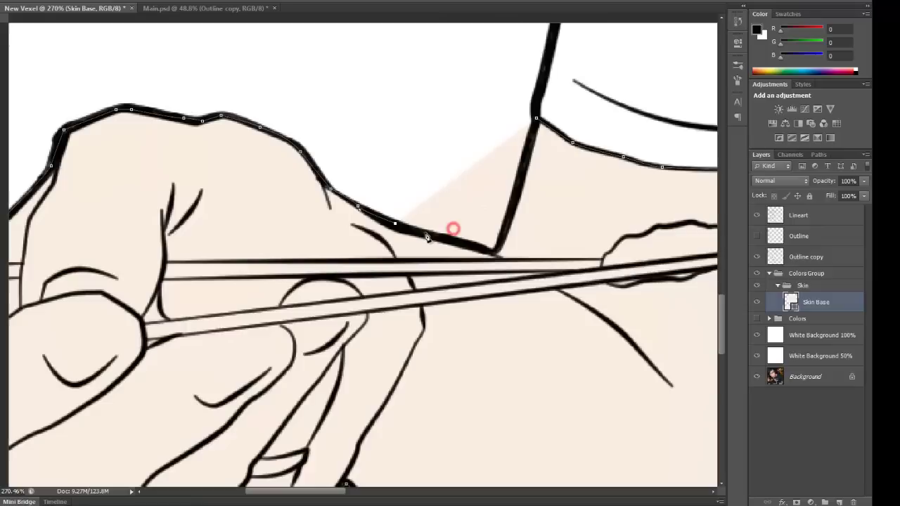
click(458, 240)
click(495, 253)
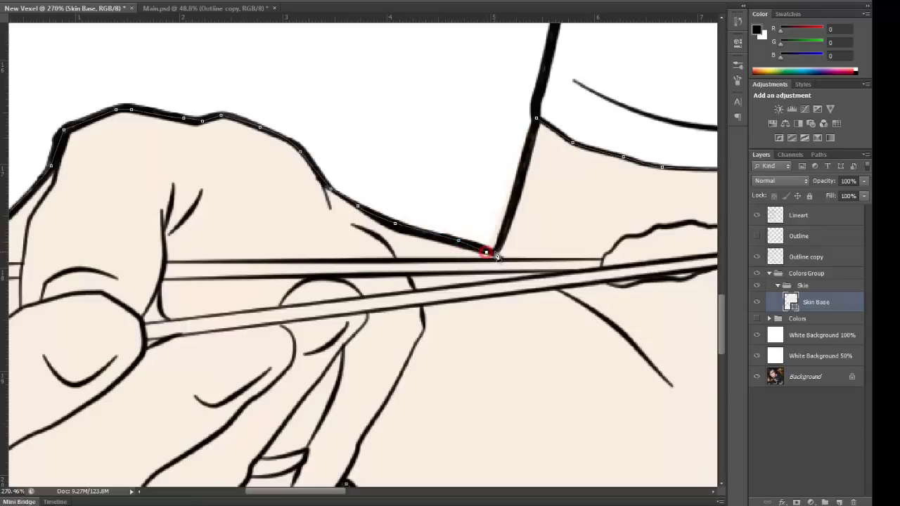
click(532, 141)
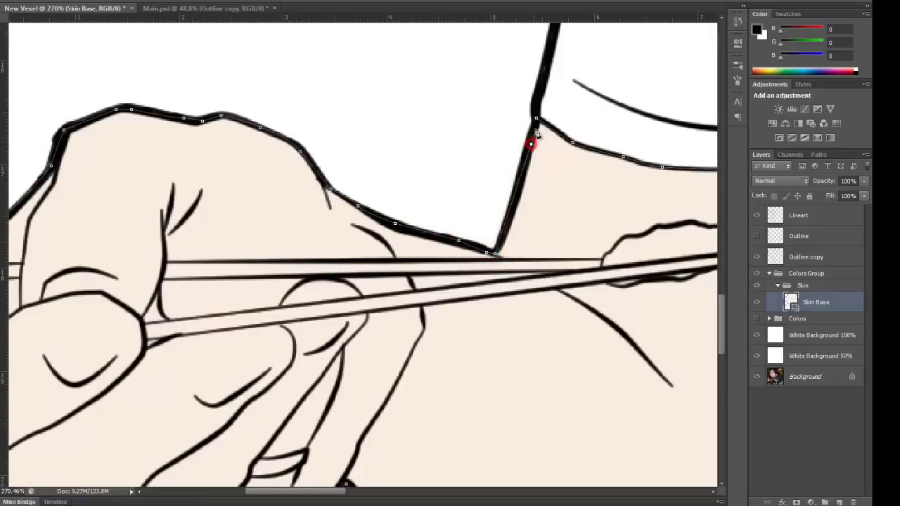
click(536, 120)
Step: Start another Pen shape in Skin Base for the other arm, tracing its lower sleeve hem from the torso out past the canvas edge
scroll(553, 194, down, 2)
scroll(552, 207, down, 3)
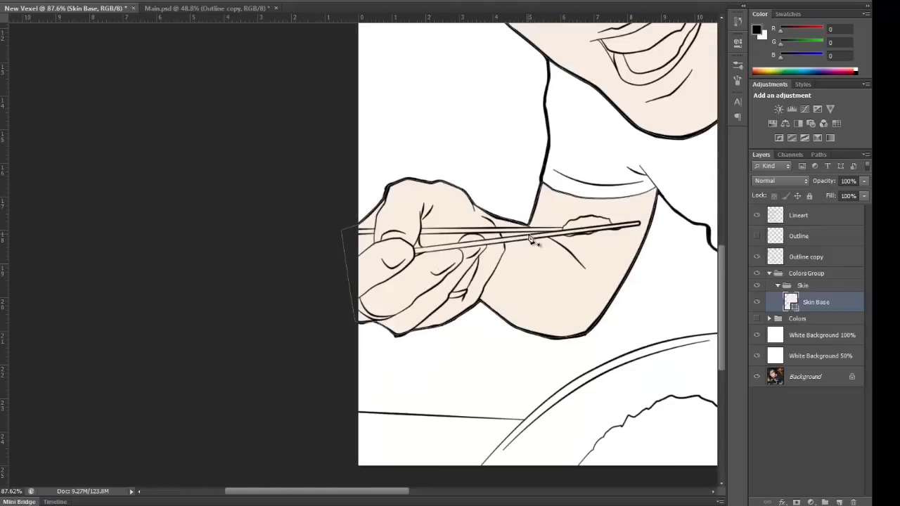
drag(542, 303, 256, 277)
scroll(362, 225, down, 2)
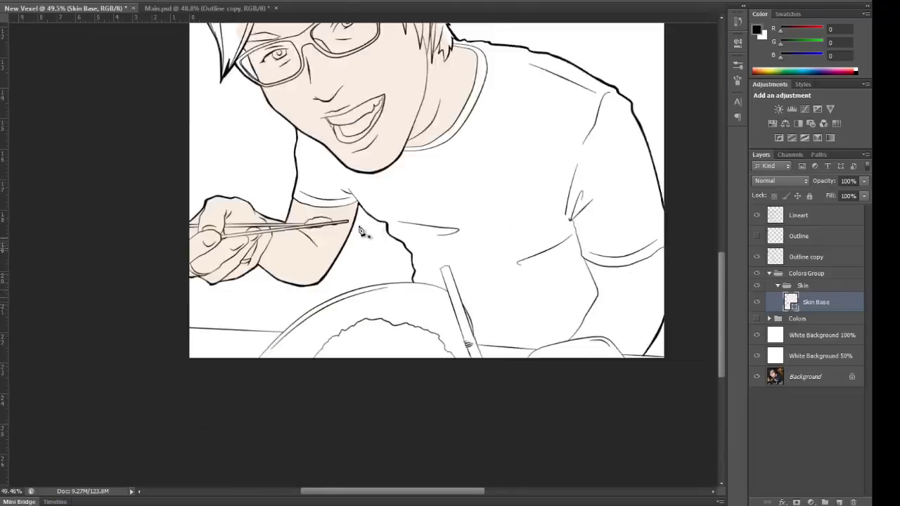
scroll(502, 256, down, 2)
scroll(362, 335, up, 4)
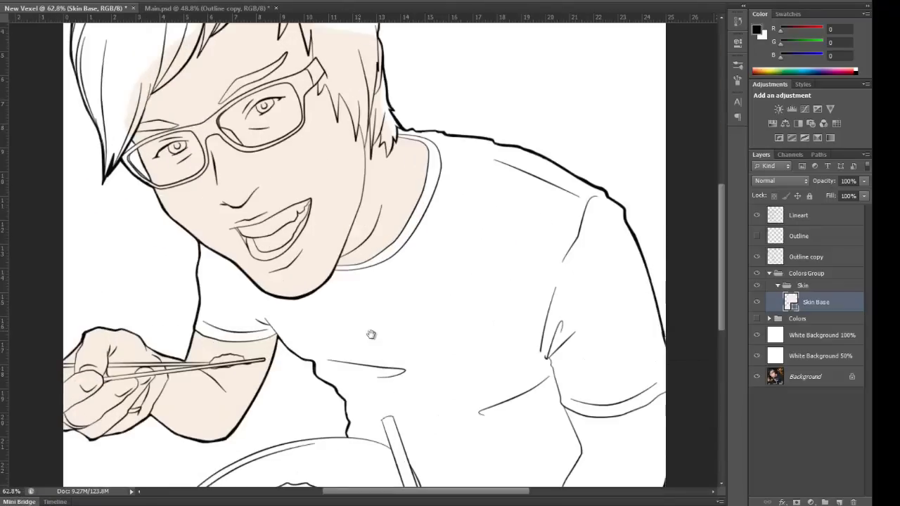
drag(398, 337, 342, 233)
drag(503, 260, 501, 304)
drag(344, 257, 370, 274)
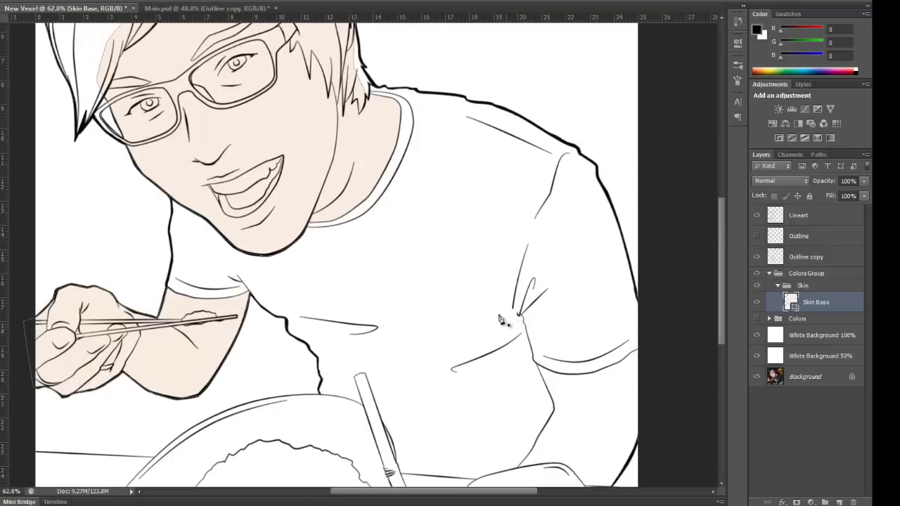
drag(589, 293, 393, 225)
scroll(361, 330, up, 7)
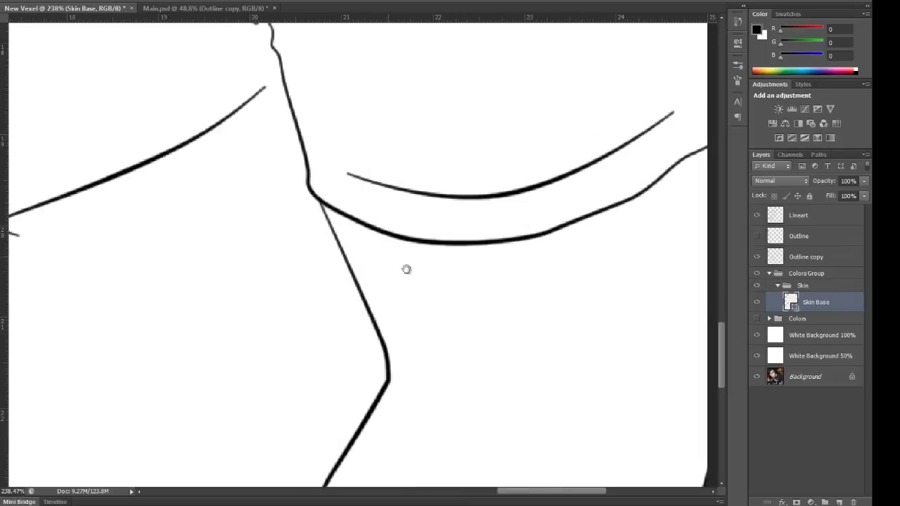
mouse_move(406, 269)
mouse_down()
mouse_move(268, 260)
mouse_move(185, 192)
mouse_move(262, 232)
mouse_up()
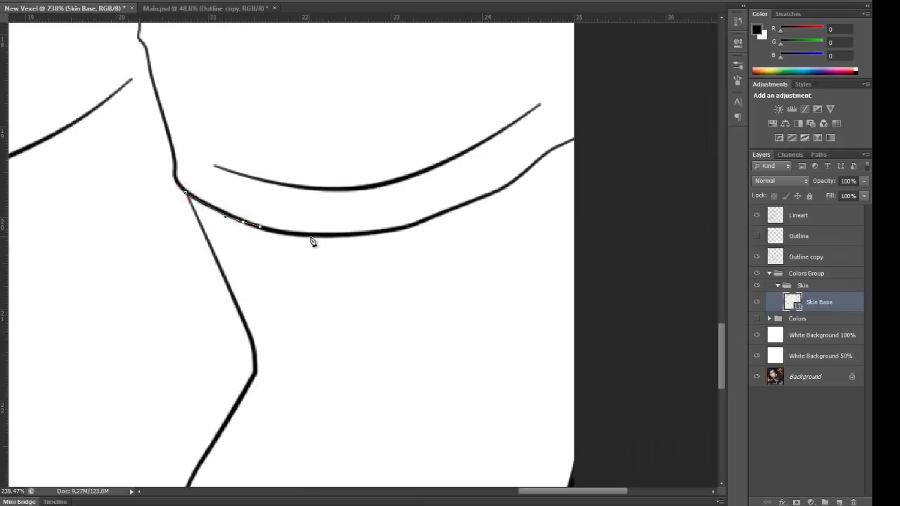
mouse_move(313, 242)
mouse_down()
mouse_move(394, 236)
mouse_move(427, 221)
mouse_up()
mouse_move(491, 200)
mouse_down()
mouse_move(589, 136)
mouse_move(603, 165)
mouse_move(589, 156)
mouse_up()
Step: Carry the second arm's skin path down outside the canvas, then along the arm's thick outer contour and the table line
click(625, 334)
drag(583, 390, 567, 180)
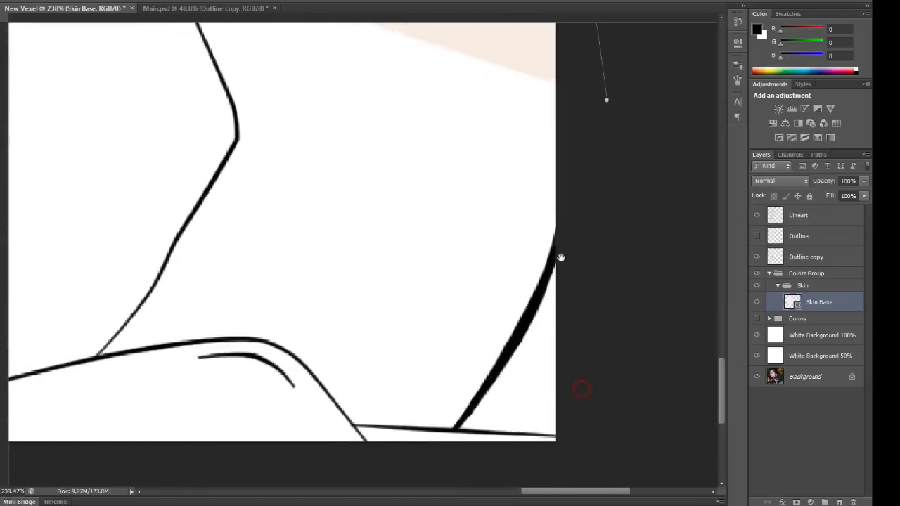
click(554, 237)
drag(515, 338, 525, 302)
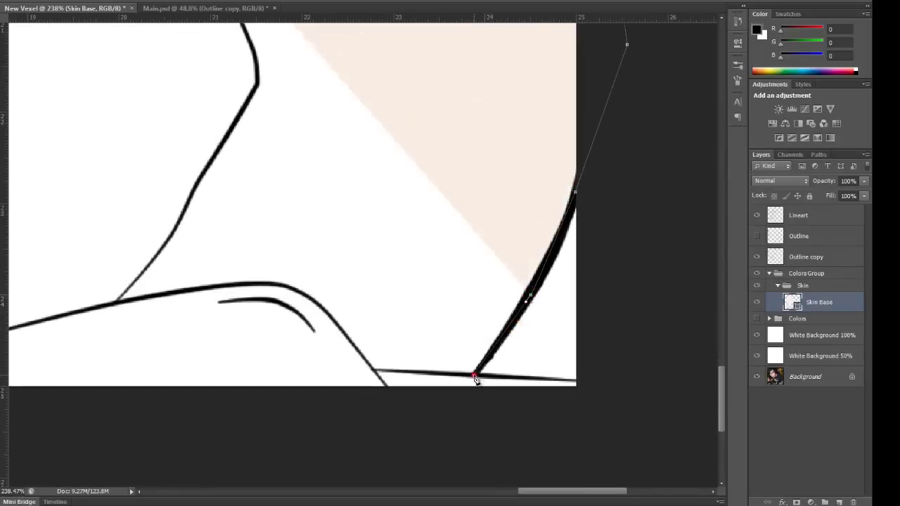
click(374, 370)
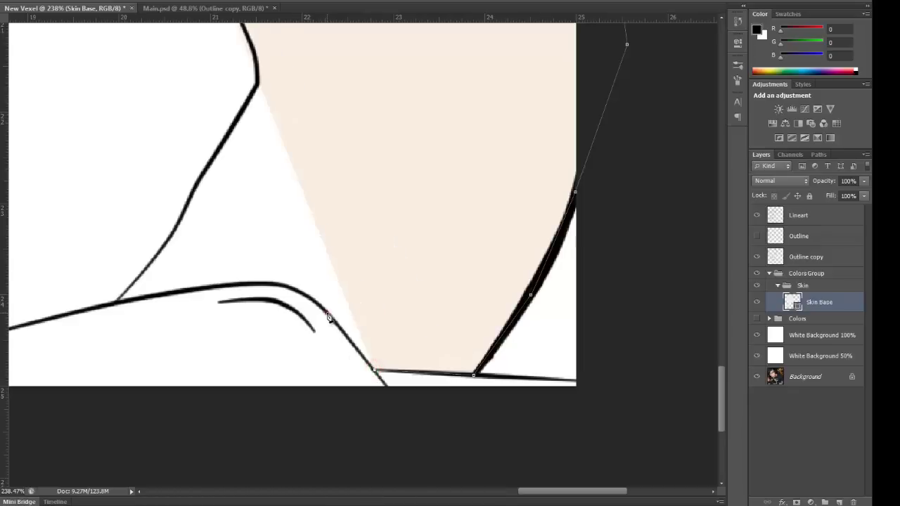
Step: Continue the second arm's skin path over the rounded white object on the table to where the arm's inner contour begins
click(327, 313)
click(282, 287)
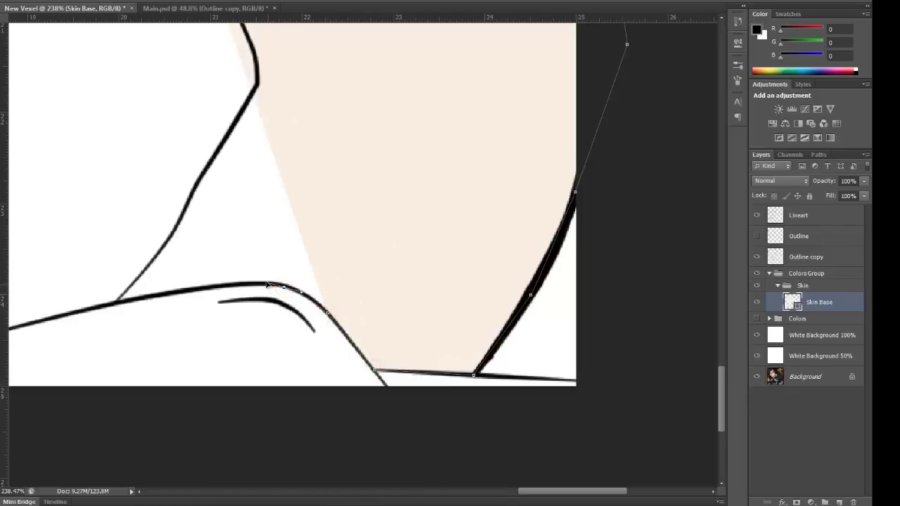
click(266, 284)
click(199, 291)
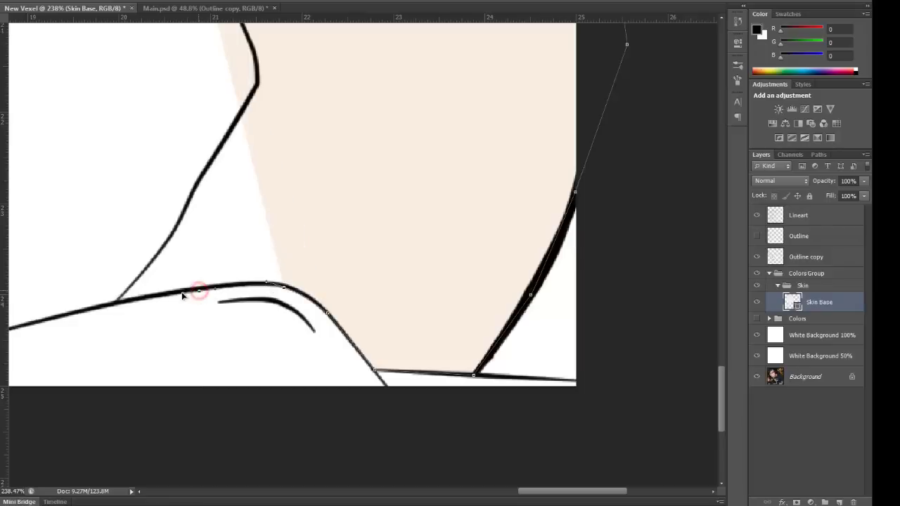
click(115, 306)
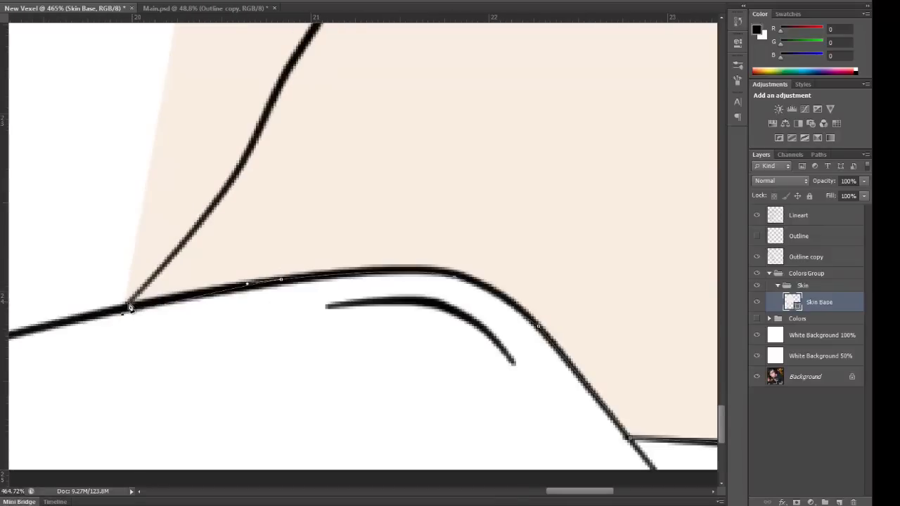
click(128, 305)
Step: Trace the second arm's inner contour along the shirt from the table object up to the sharp bend
drag(213, 203, 204, 247)
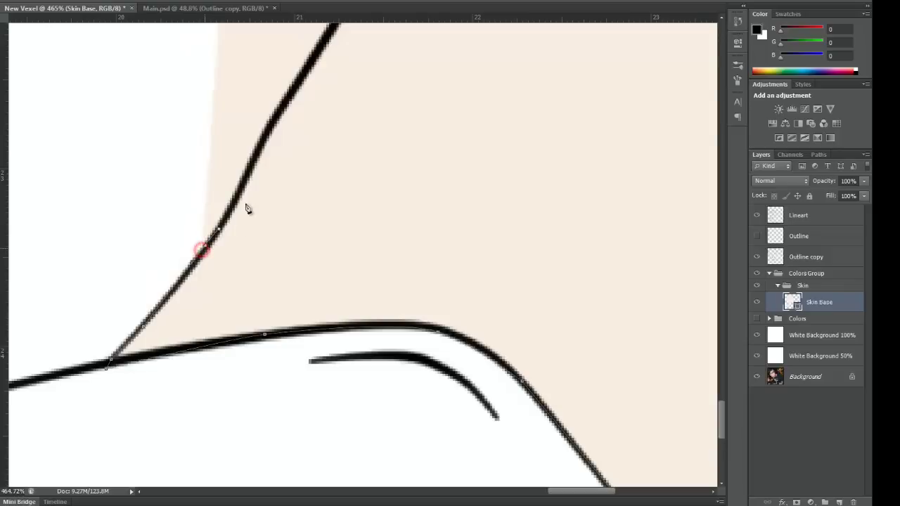
drag(261, 177, 250, 212)
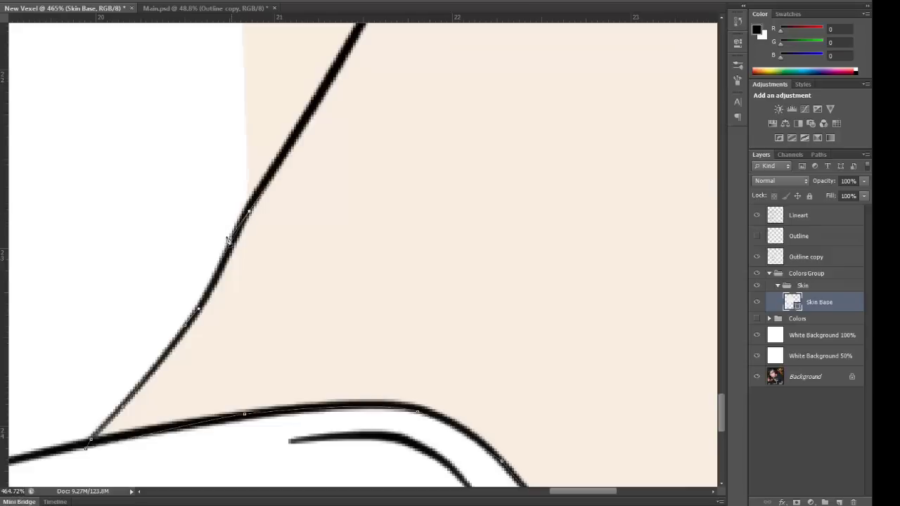
click(223, 256)
drag(224, 254, 225, 258)
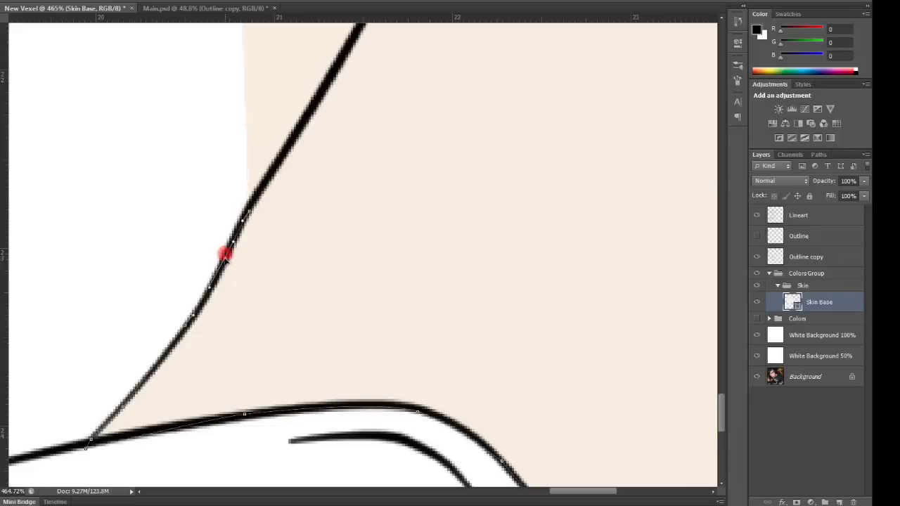
click(287, 149)
drag(363, 95, 283, 259)
key(Delete)
click(261, 265)
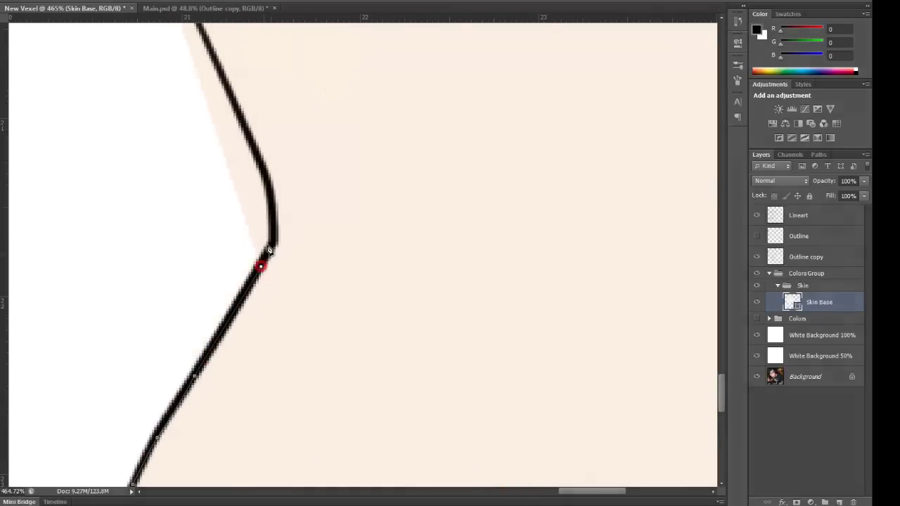
Step: Carry the path around the bend and up the shirt edge to the sleeve hem corner, closing the second arm's skin shape
click(271, 235)
click(268, 193)
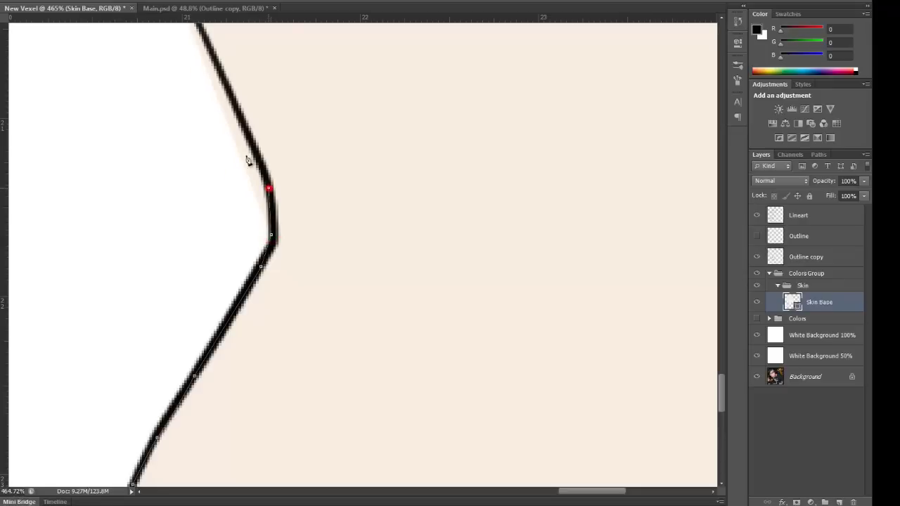
drag(221, 119, 248, 203)
click(265, 190)
drag(225, 145, 251, 190)
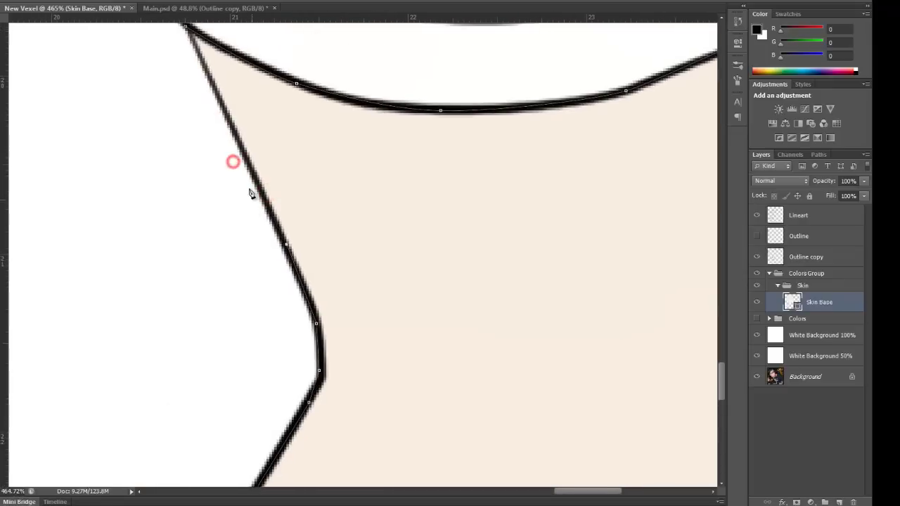
click(248, 167)
drag(231, 116, 255, 211)
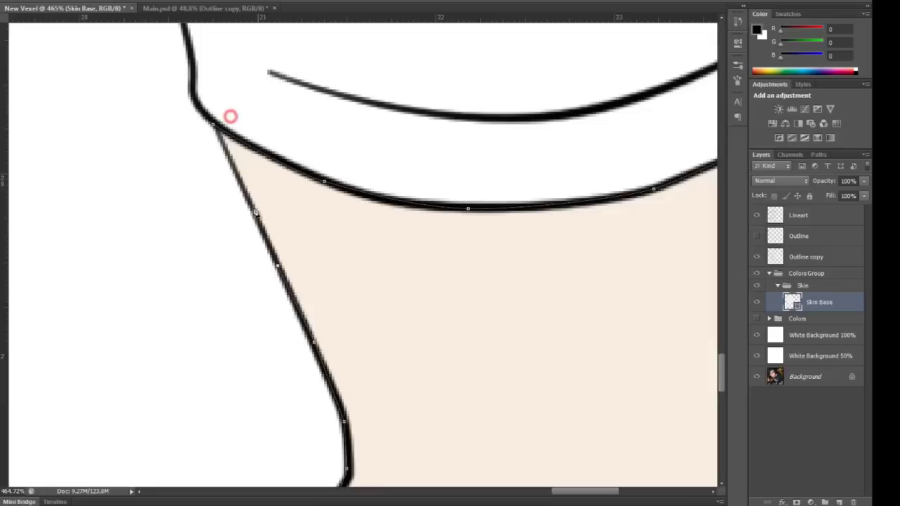
click(244, 186)
drag(222, 145, 239, 197)
click(231, 175)
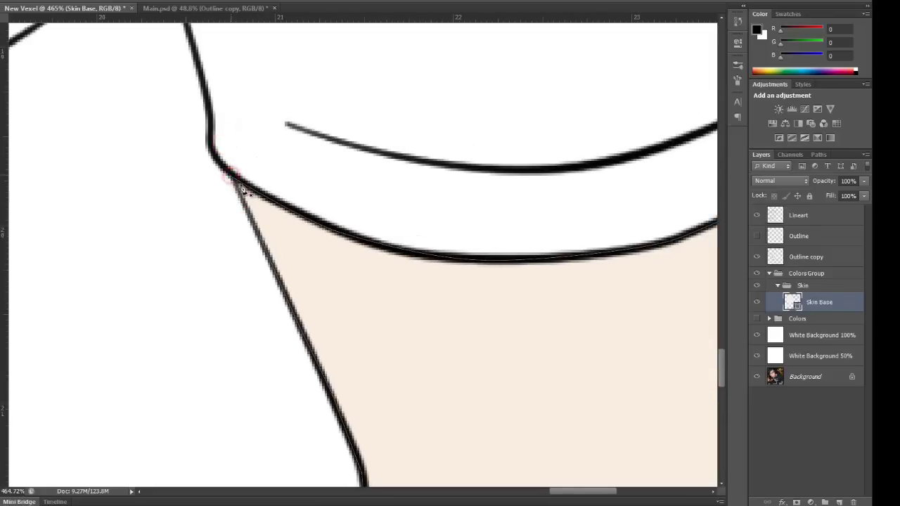
Step: Try several tones for the Skin Base fill, then apply a slightly warmer, more saturated light peach
scroll(389, 276, down, 10)
scroll(470, 456, down, 5)
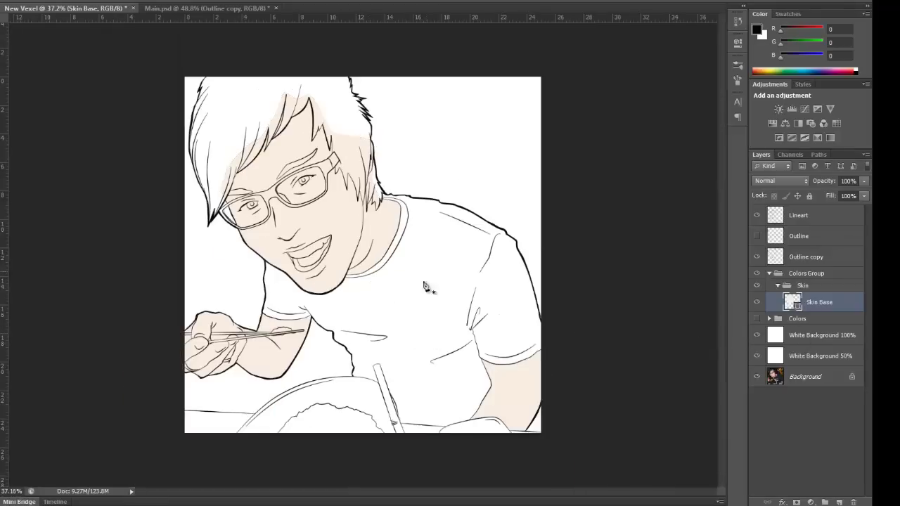
double_click(793, 304)
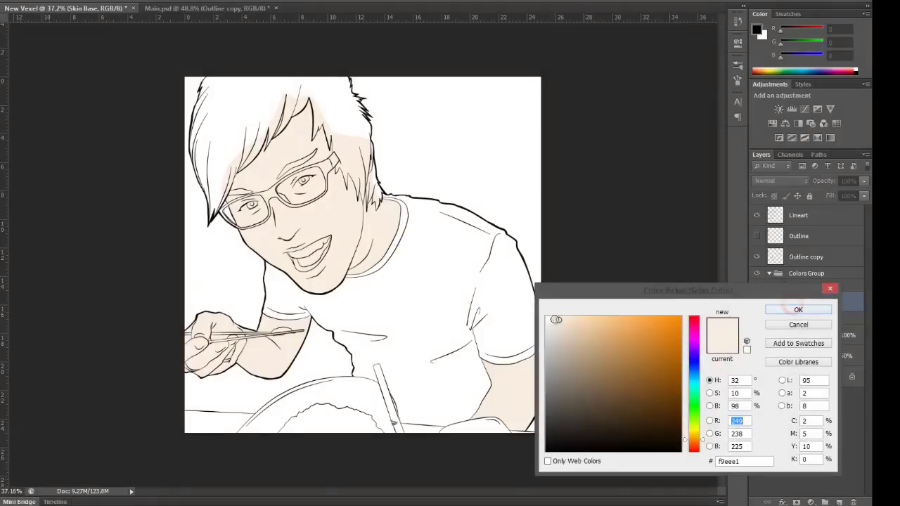
click(566, 321)
click(558, 331)
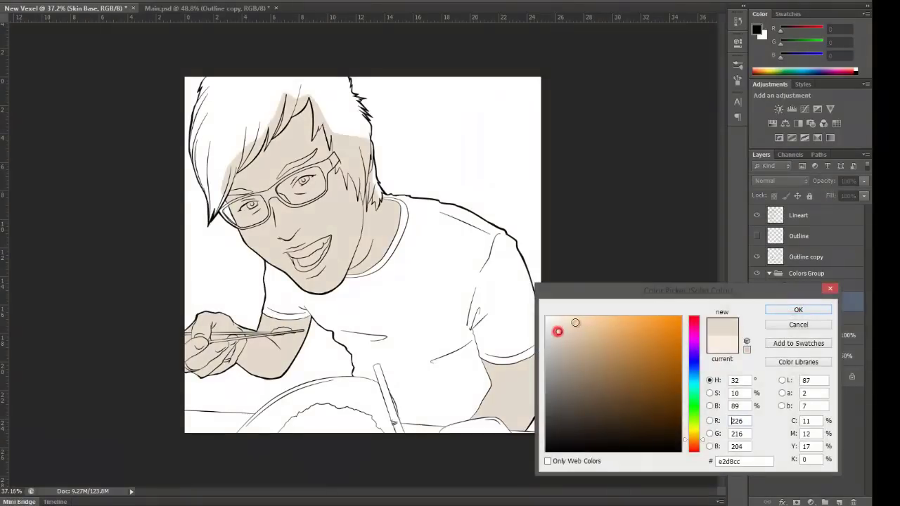
mouse_move(572, 321)
mouse_down()
mouse_move(564, 322)
mouse_move(575, 397)
mouse_up()
click(588, 387)
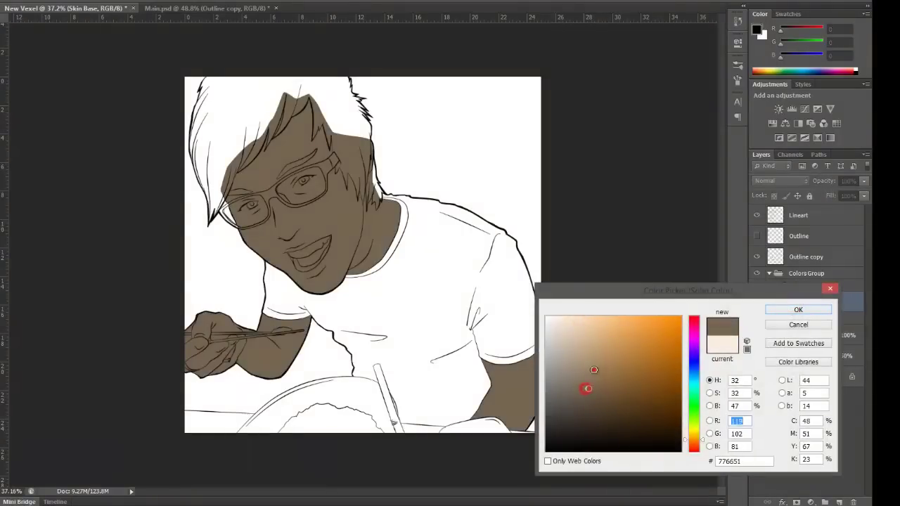
click(594, 370)
drag(601, 362, 549, 289)
click(549, 317)
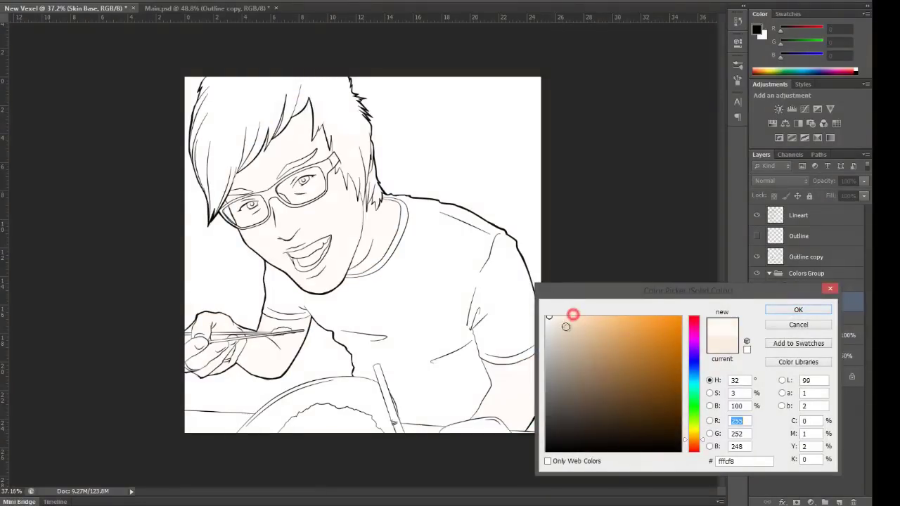
click(566, 324)
click(793, 309)
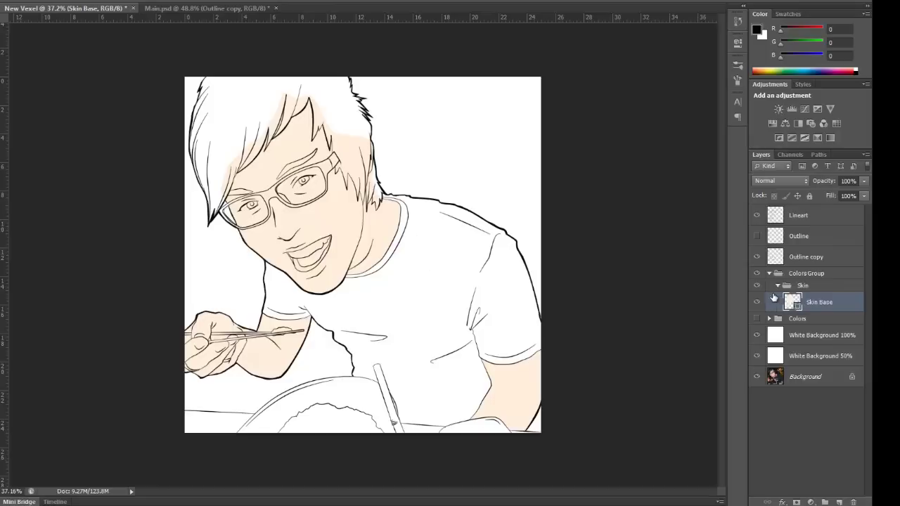
Step: Collapse the Skin and Glasses folders, show the finished Colors group and hide Colors Group
click(779, 285)
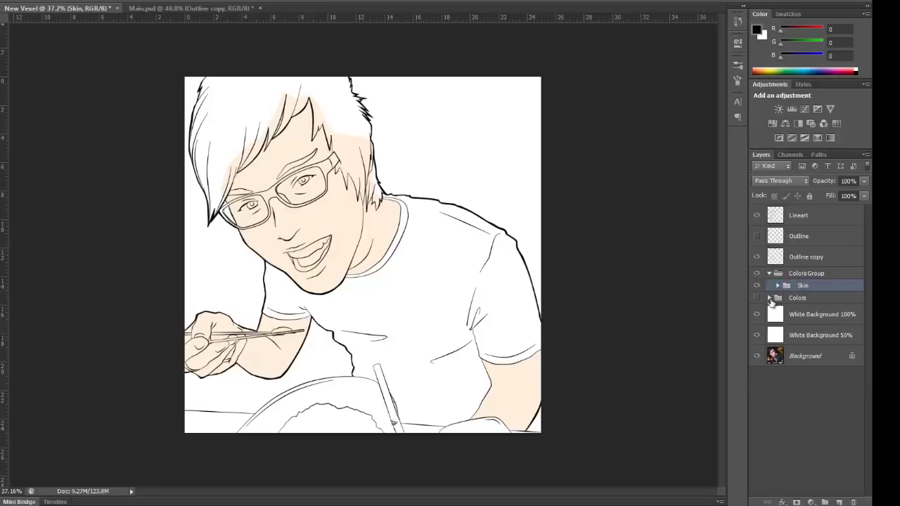
click(769, 298)
scroll(782, 285, down, 1)
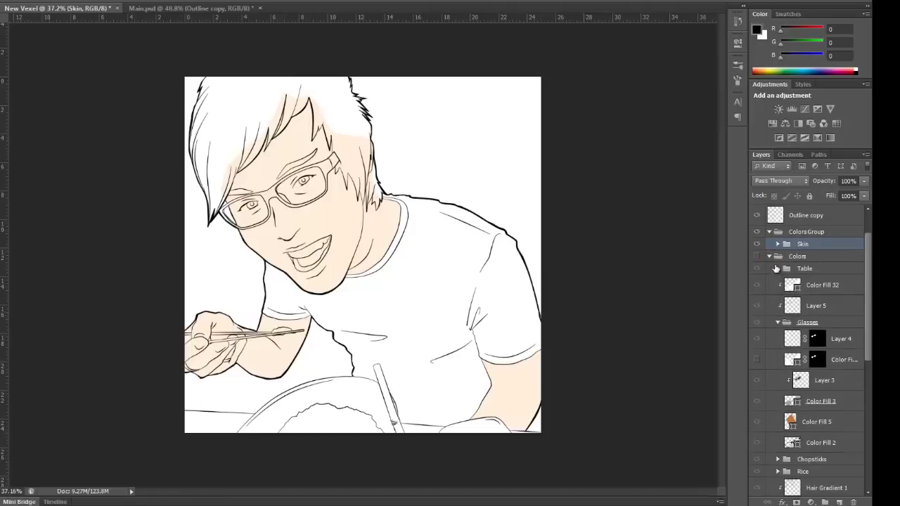
click(777, 323)
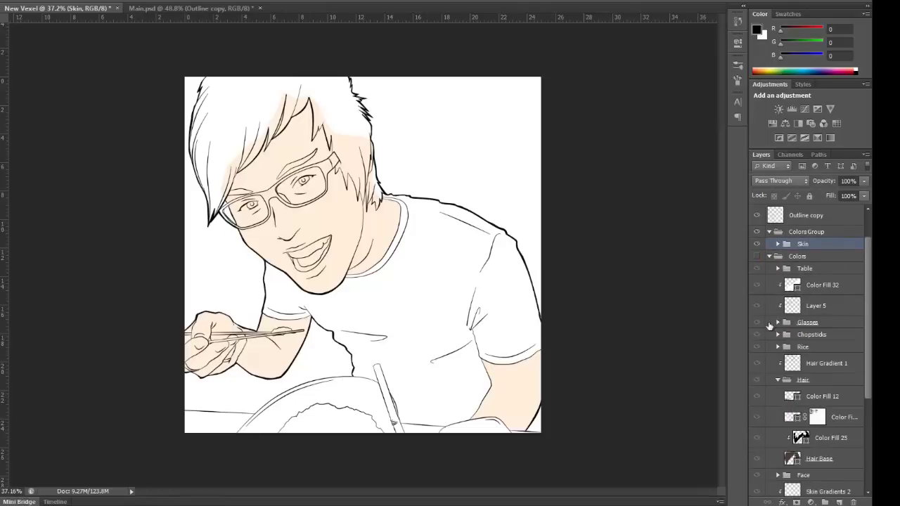
click(757, 256)
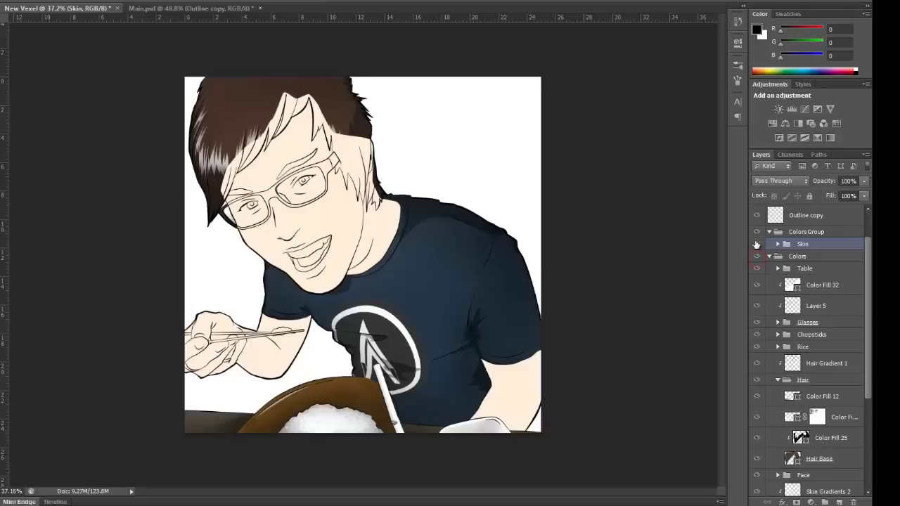
click(755, 232)
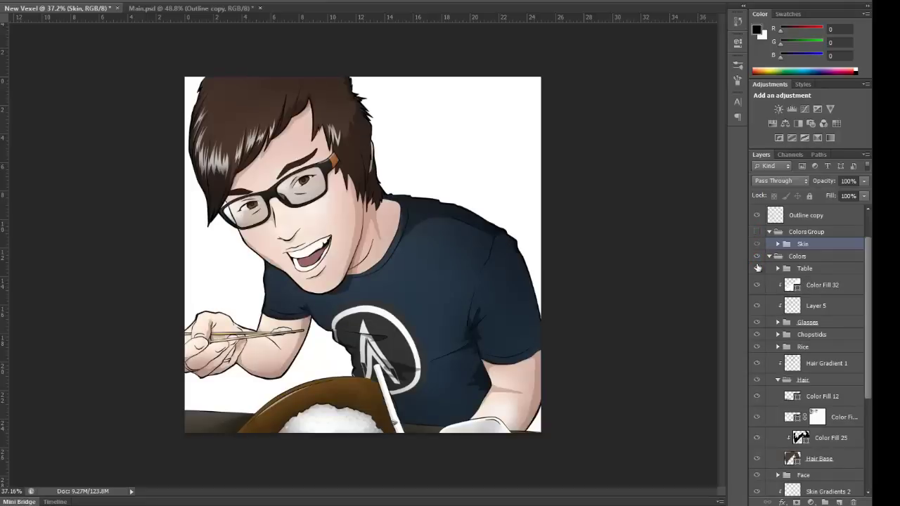
Step: Within the Hair folder of the Colors group, hide Color Fill 25, the masked colour fill above it and Color Fill 12
click(769, 257)
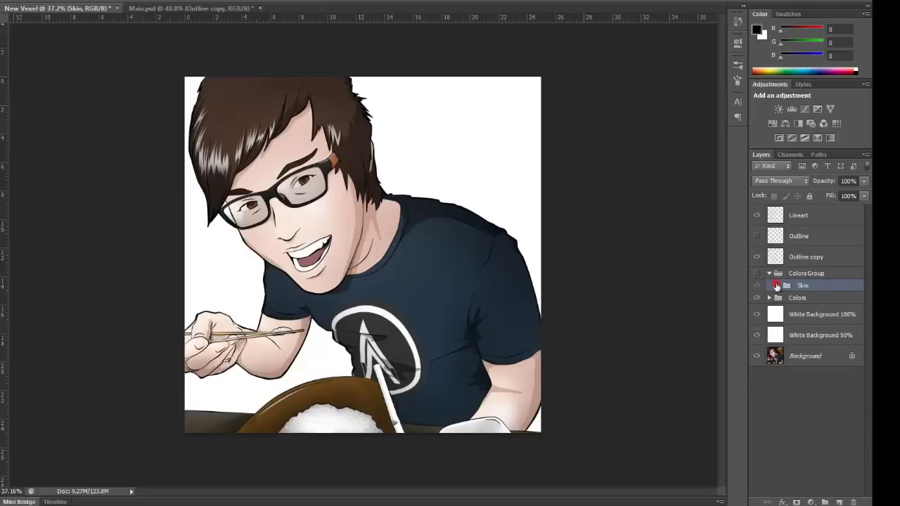
click(776, 286)
click(777, 285)
click(768, 298)
scroll(778, 251, down, 3)
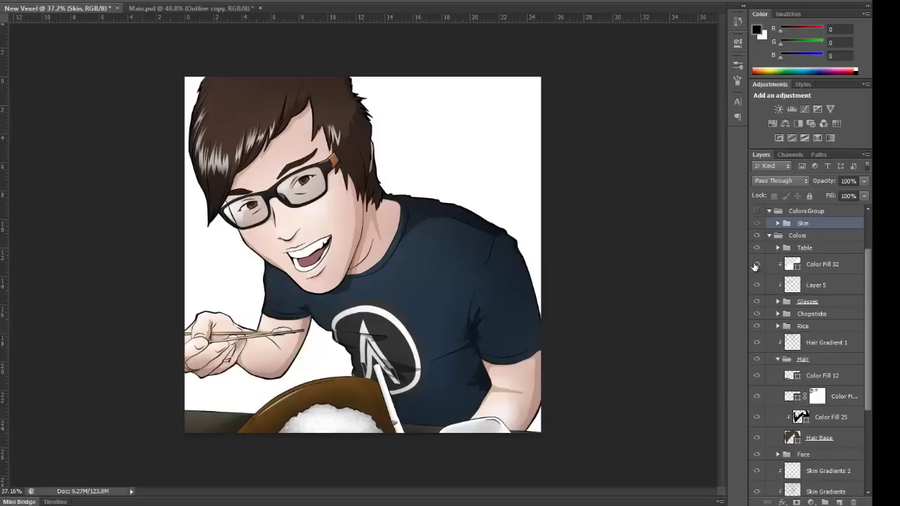
scroll(807, 340, down, 5)
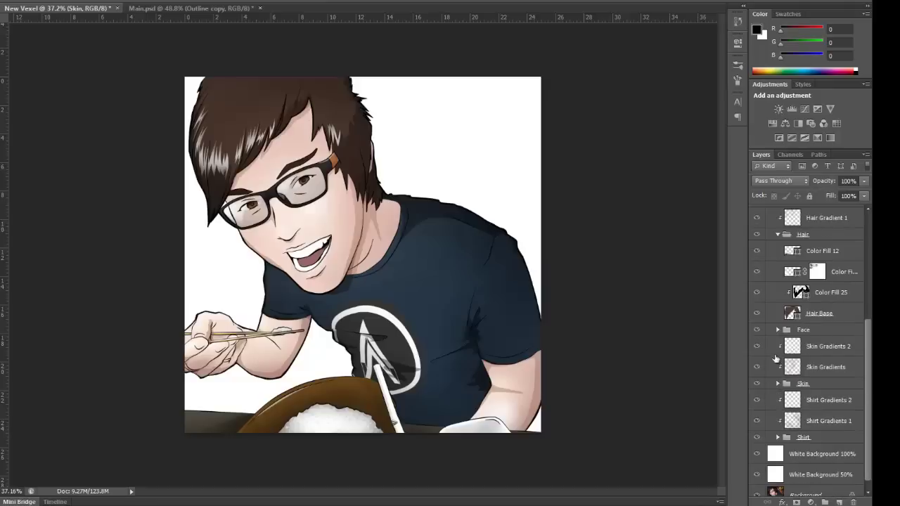
scroll(759, 327, up, 1)
click(756, 316)
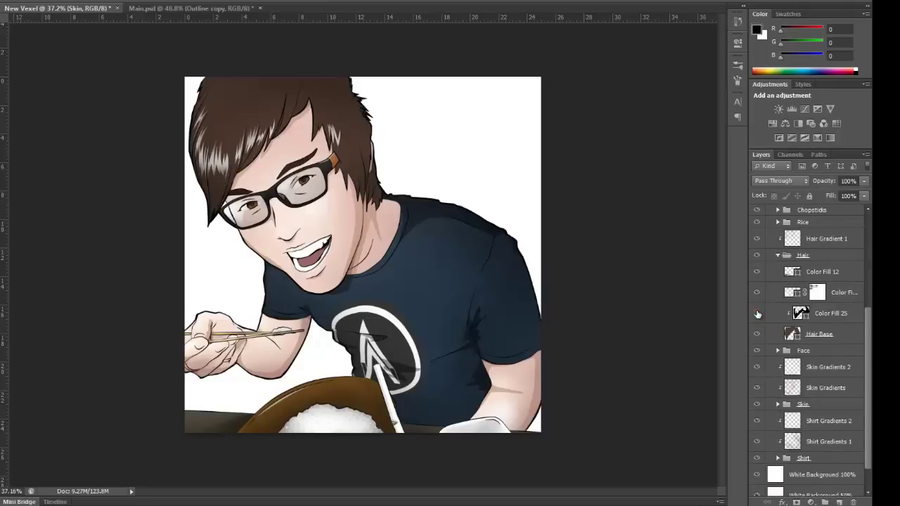
click(757, 291)
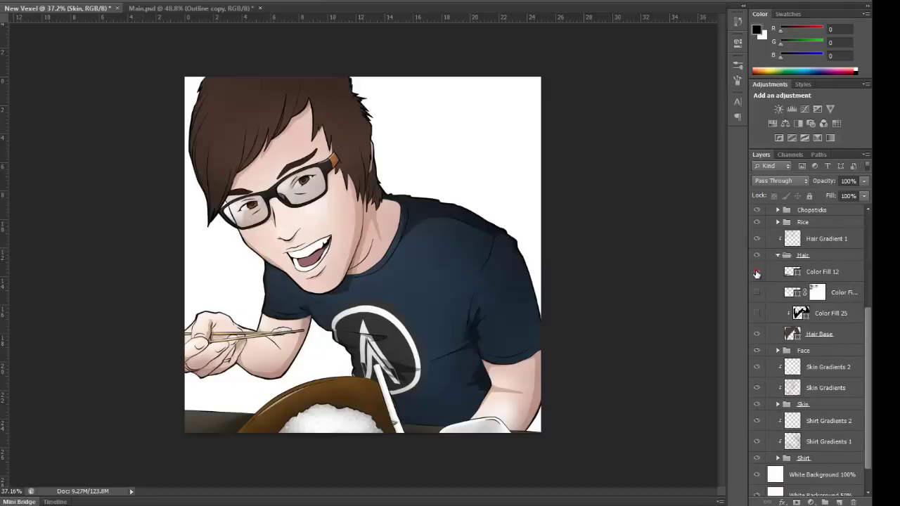
click(757, 273)
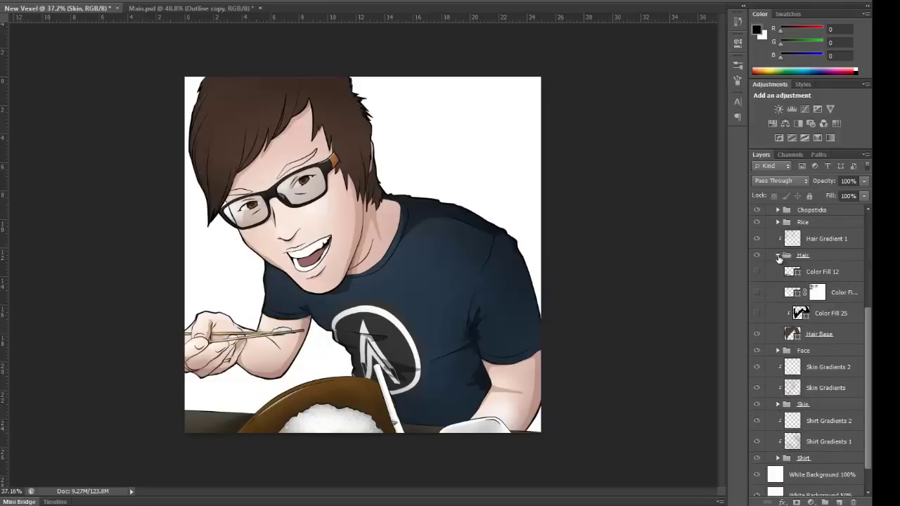
Step: Collapse the Hair folder and look through the layers of the Face folder, closing it again
click(778, 256)
click(778, 320)
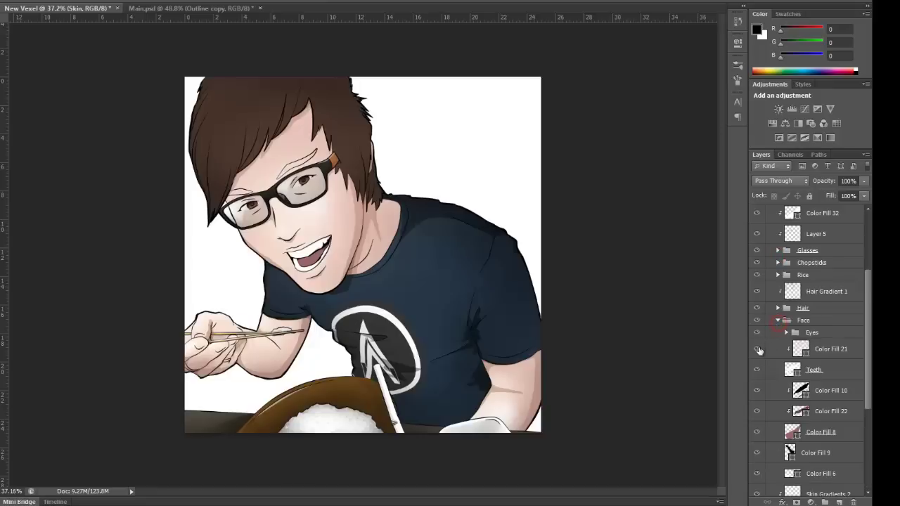
scroll(778, 341, down, 1)
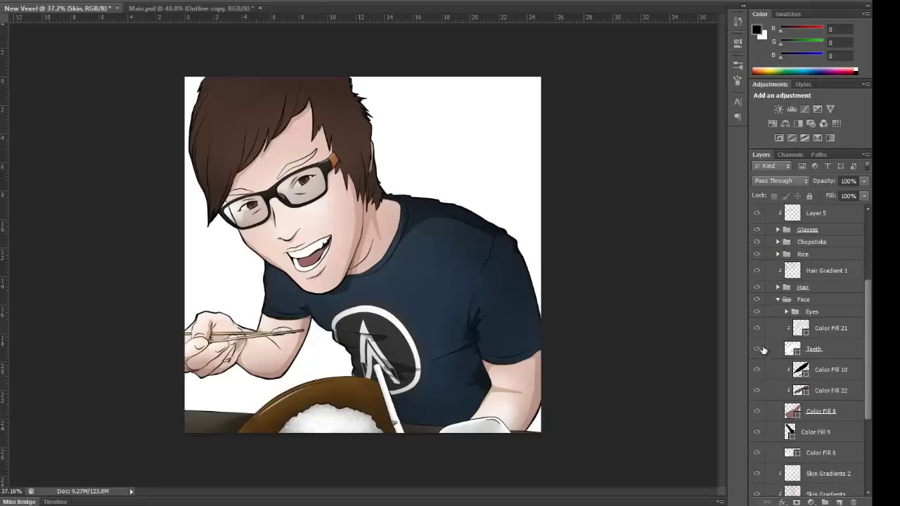
click(786, 311)
click(778, 300)
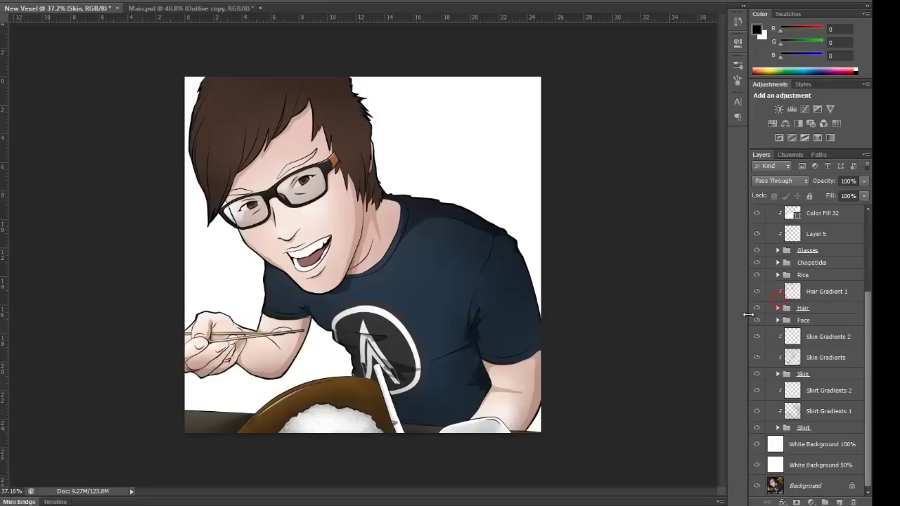
Step: Hide Skin Gradients 2, Skin Gradients and Color Fill 20, 19 and 18 in the Colors group, keeping its Skin Base shown
click(758, 338)
click(756, 358)
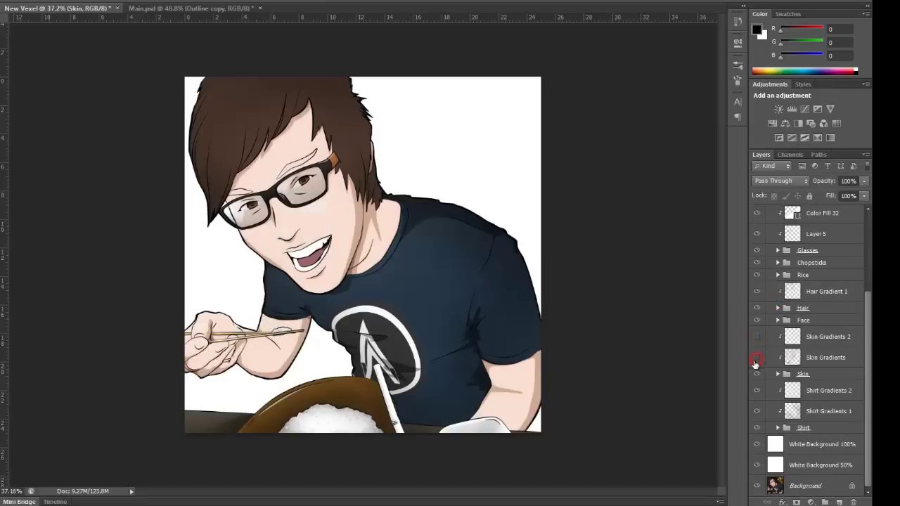
click(778, 374)
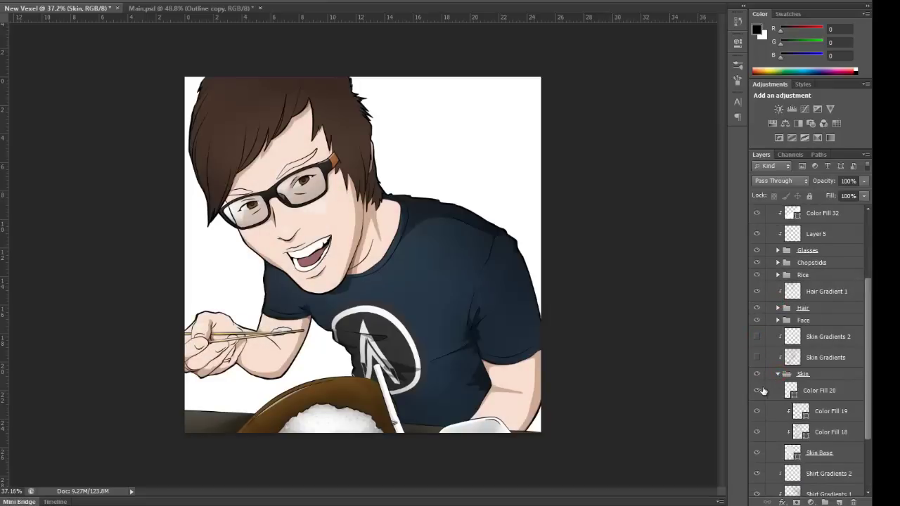
click(758, 410)
scroll(763, 401, down, 2)
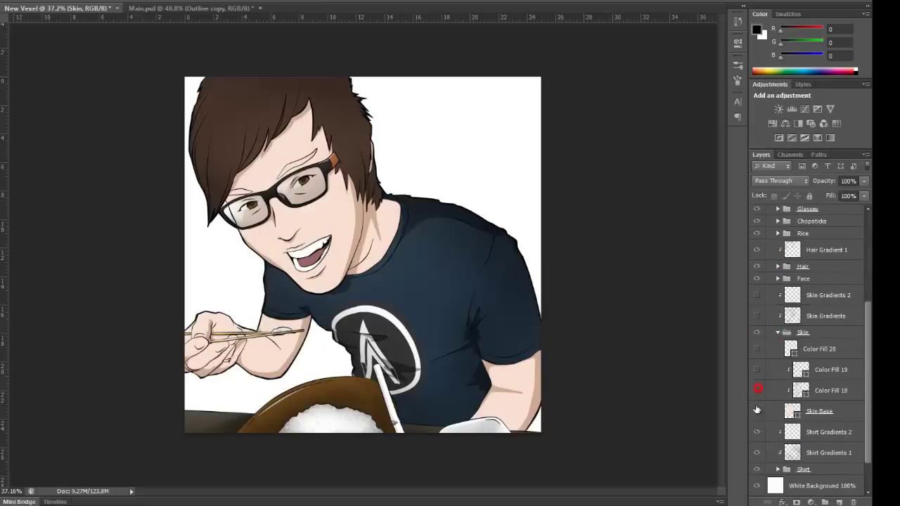
click(757, 409)
click(757, 410)
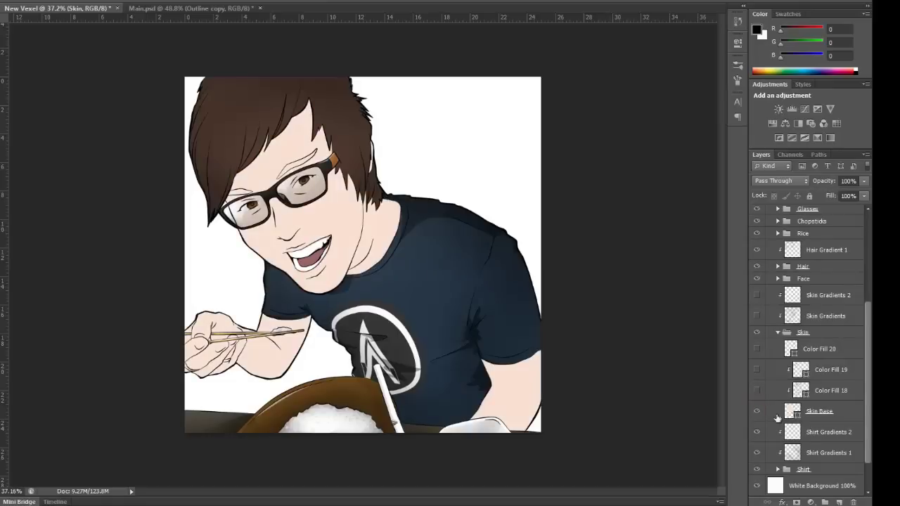
Step: Hide Shirt Gradients 2 and Shirt Gradients 1 in the Colors group and expand its Shirt folder
scroll(763, 436, down, 1)
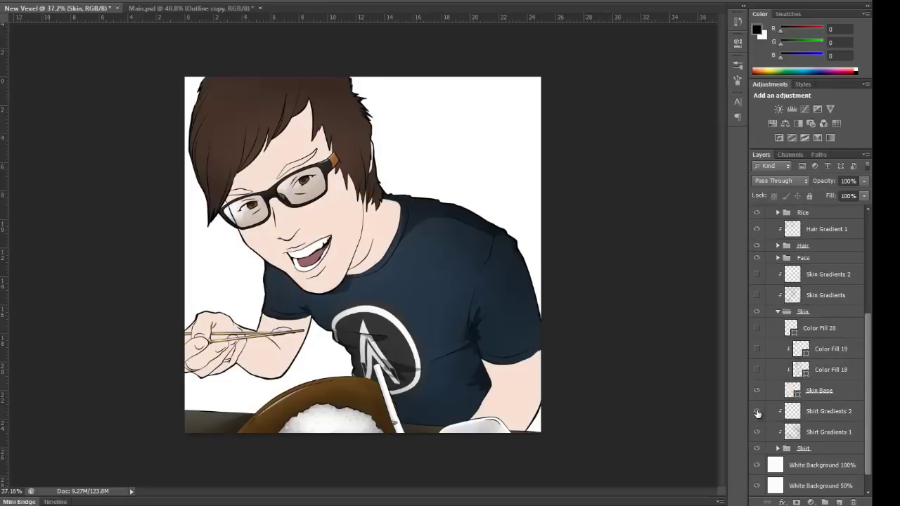
click(757, 411)
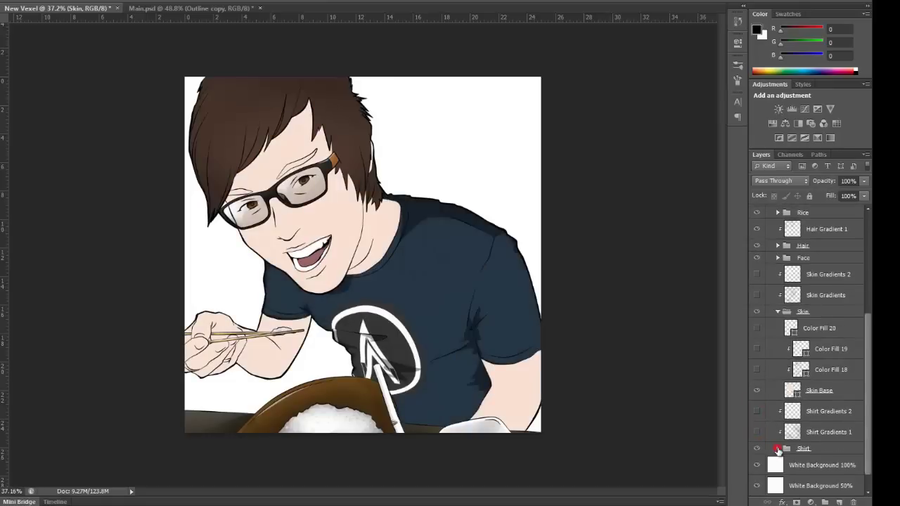
click(777, 447)
scroll(774, 433, down, 2)
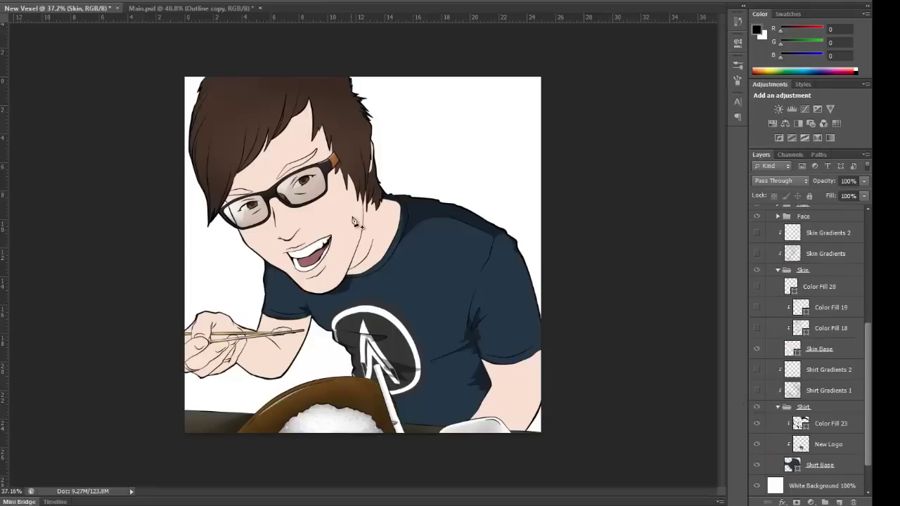
Step: Expand the Glasses folder of the Colors group and hide Layer 3, Layer 4 and Color Fill 3
scroll(798, 377, up, 10)
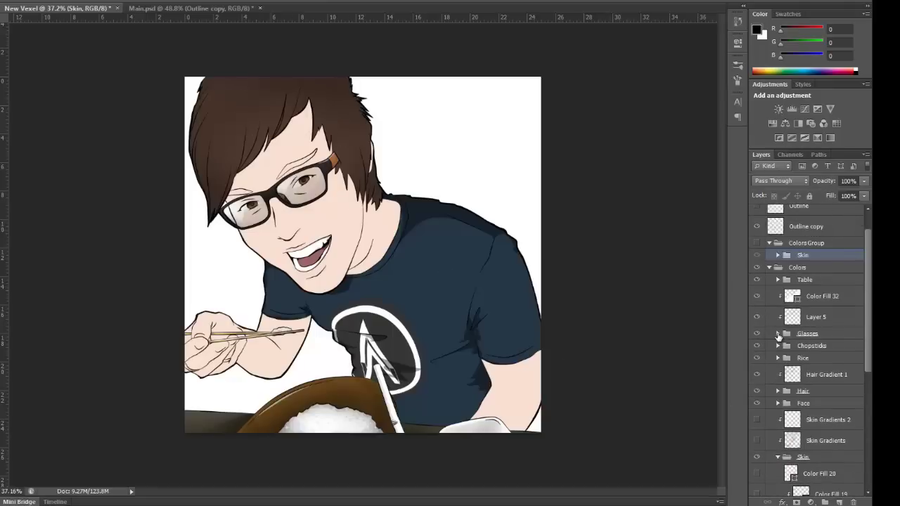
click(778, 335)
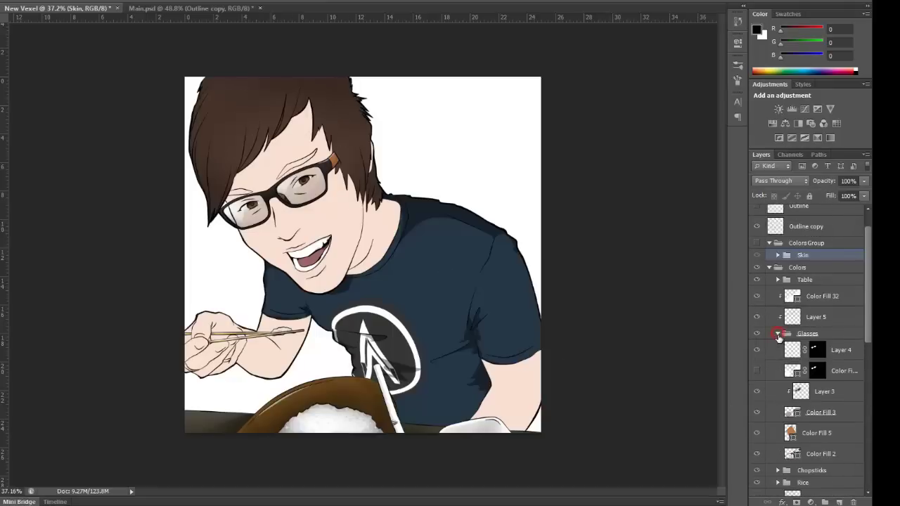
click(757, 394)
click(759, 351)
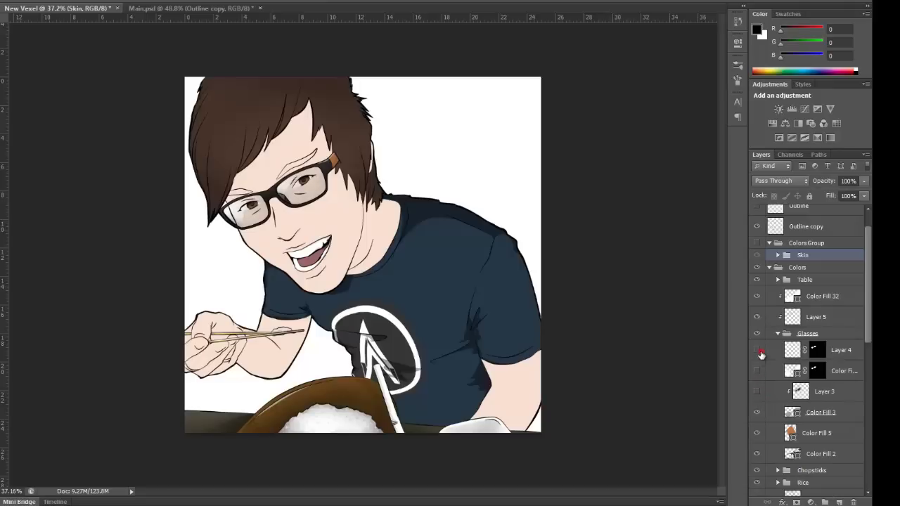
click(757, 415)
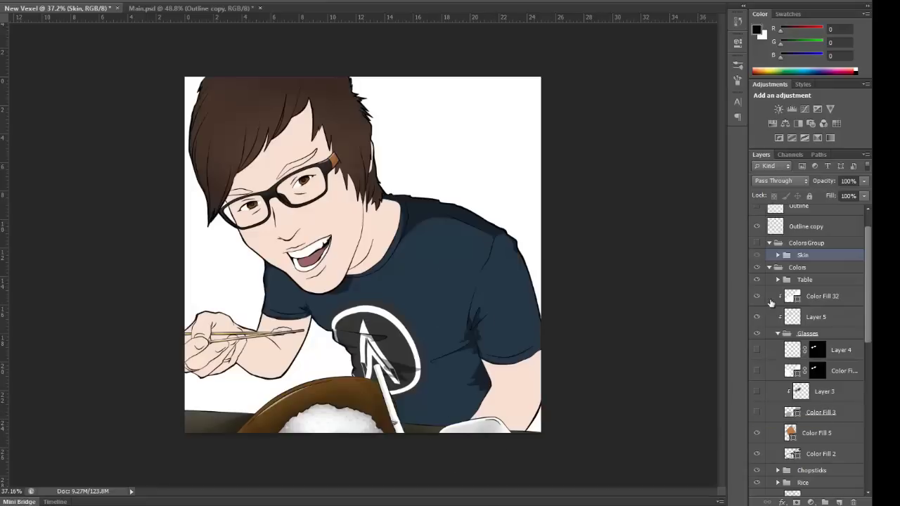
Step: Hide Color Fill 23 in the Shirt folder and the whole Table folder of the Colors group
click(770, 267)
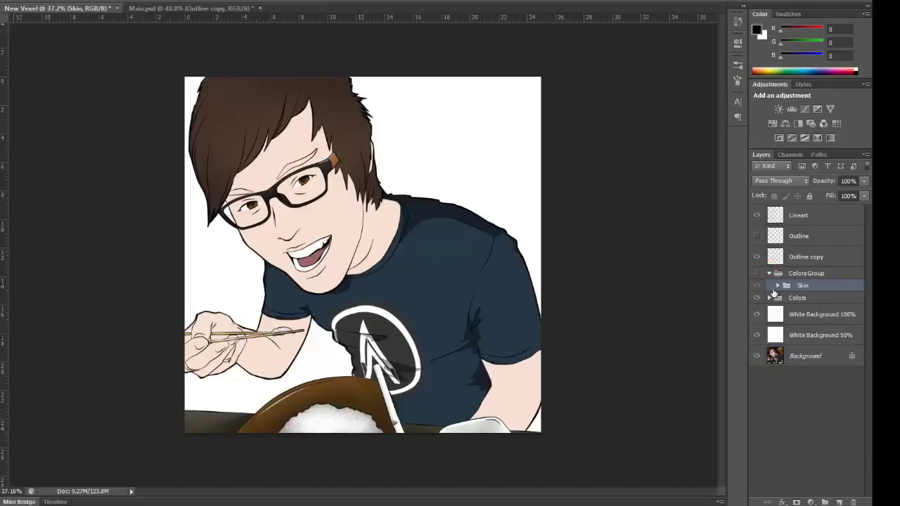
click(770, 298)
scroll(773, 330, down, 5)
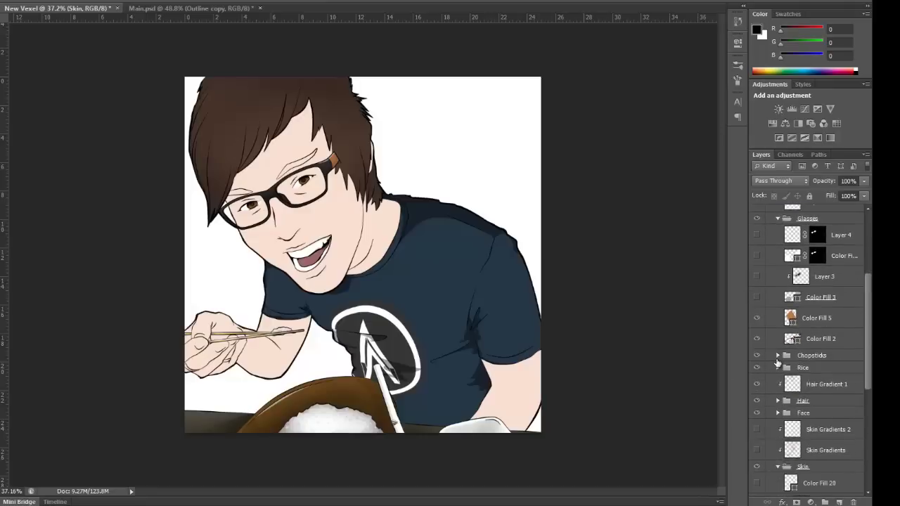
scroll(777, 366, down, 1)
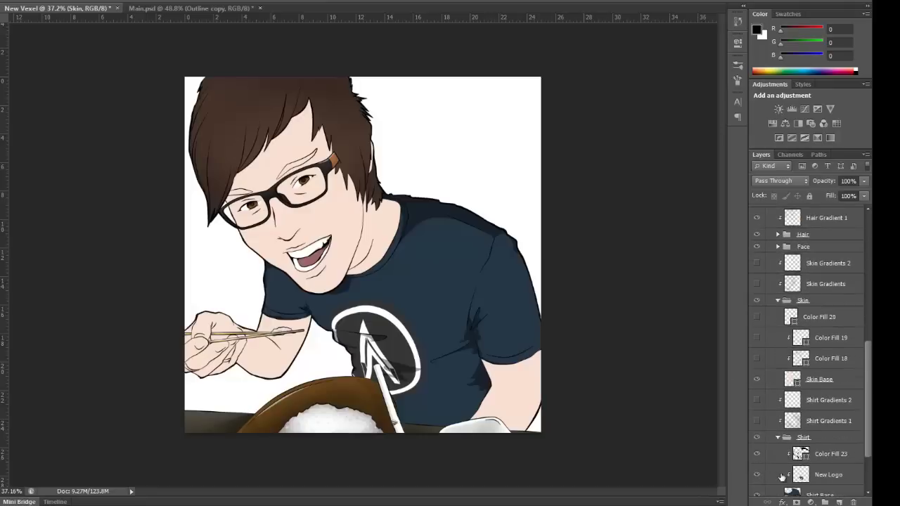
scroll(782, 477, down, 3)
click(757, 392)
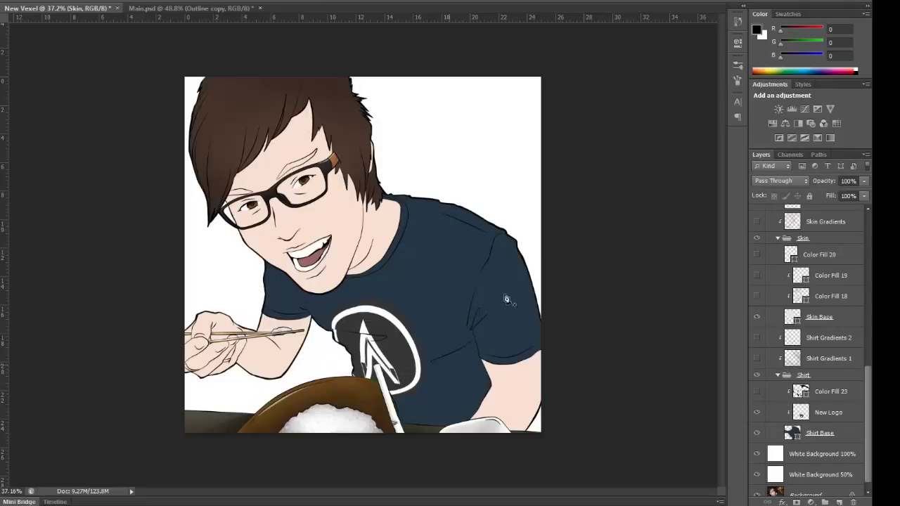
scroll(803, 310, up, 8)
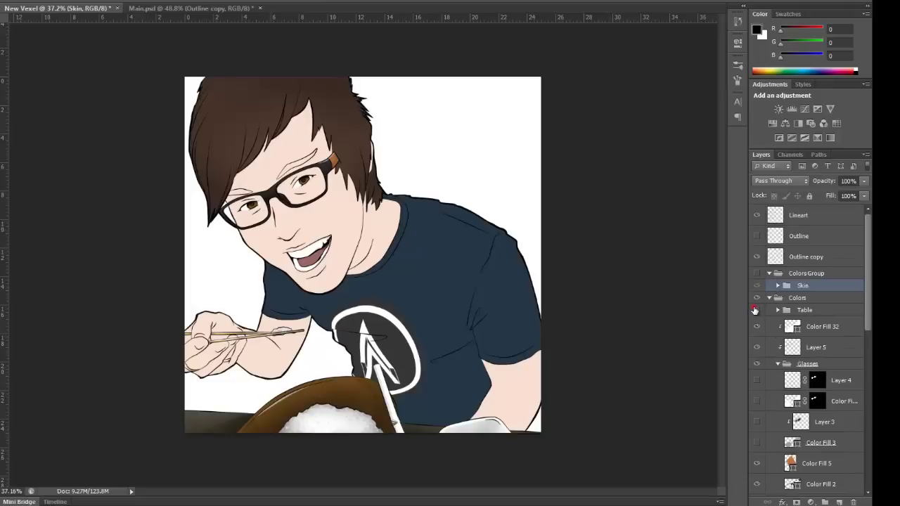
click(756, 310)
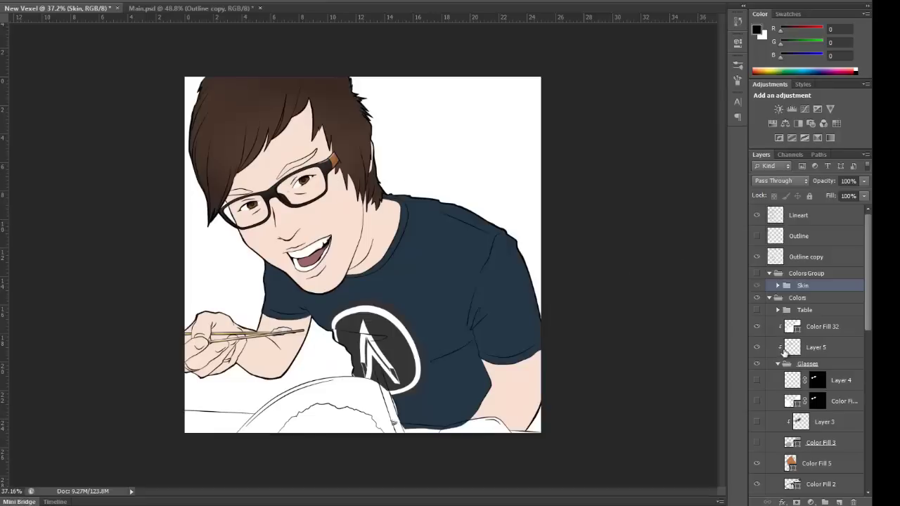
Step: Look through the layers of the Face folder and collapse both its Eyes subfolder and the folder itself
scroll(784, 377, down, 2)
scroll(767, 316, down, 5)
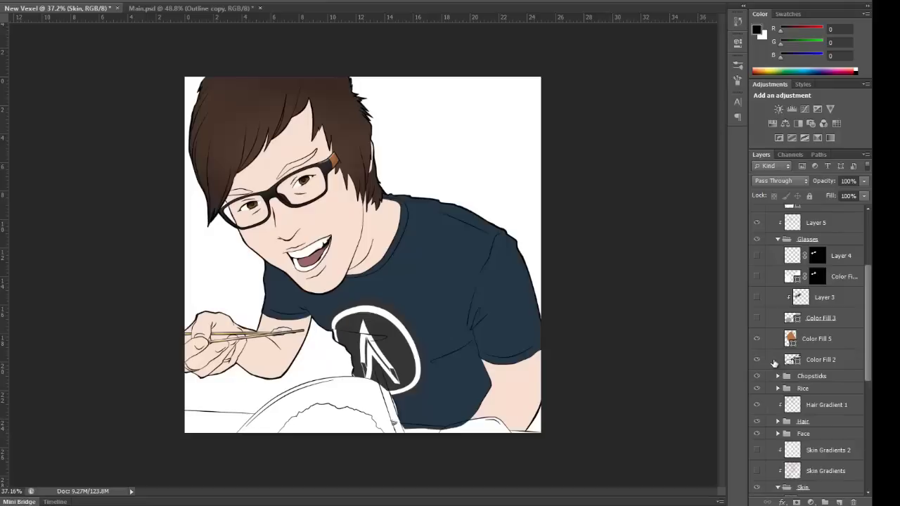
click(778, 350)
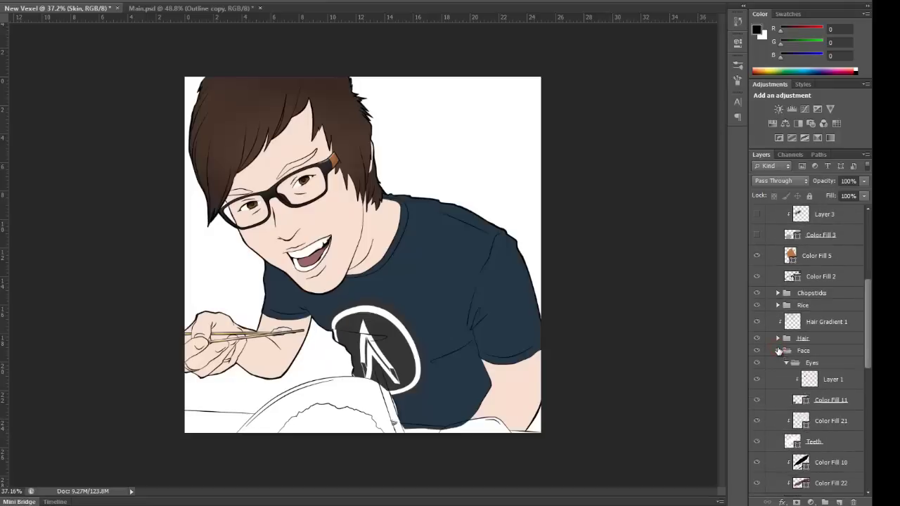
scroll(769, 412, down, 1)
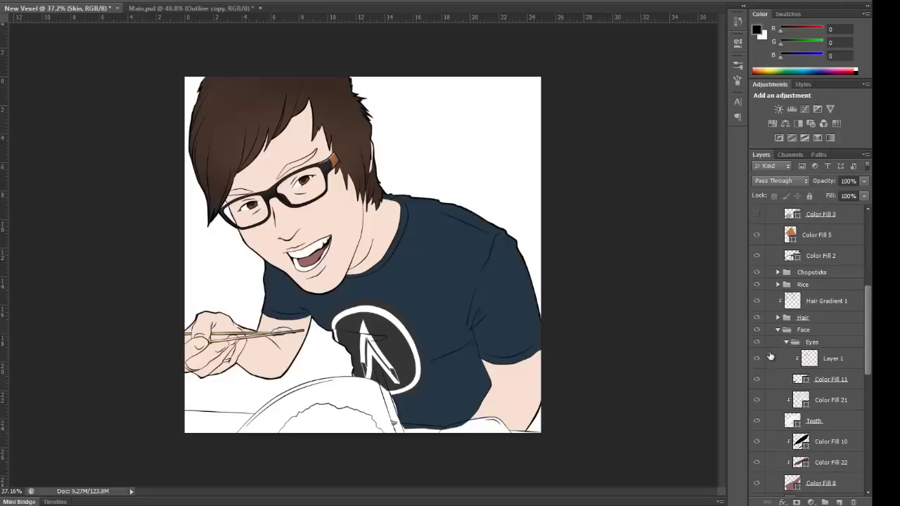
scroll(767, 378, down, 4)
scroll(773, 362, up, 3)
click(785, 322)
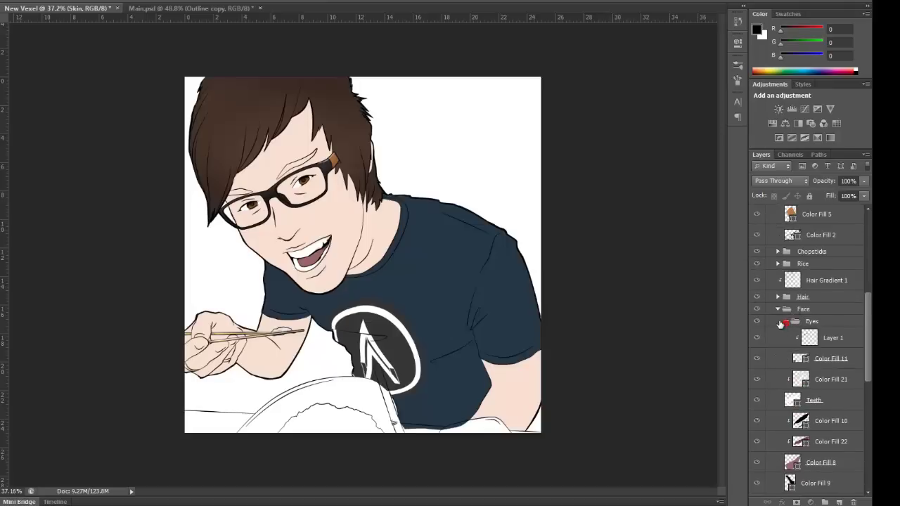
click(778, 308)
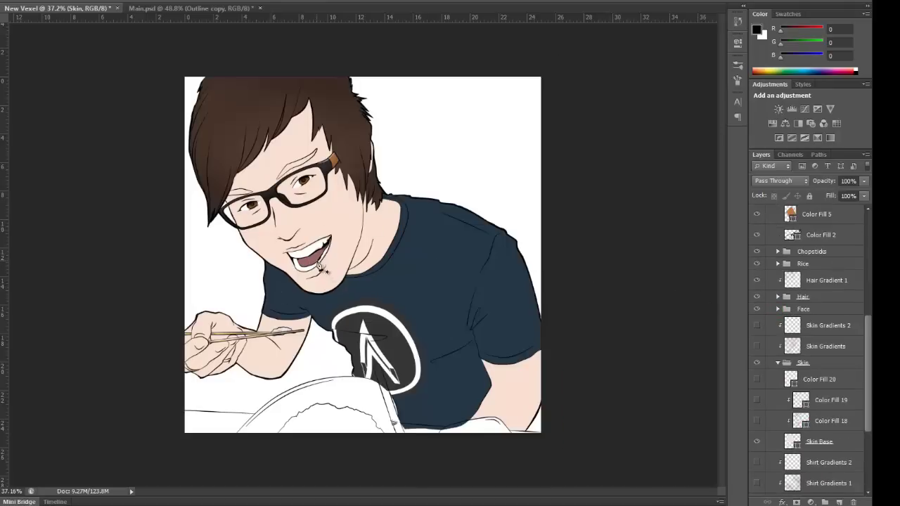
Step: Reopen the Face folder, hide Layer 1 over the irises in its Eyes subfolder and collapse Eyes
scroll(320, 266, up, 5)
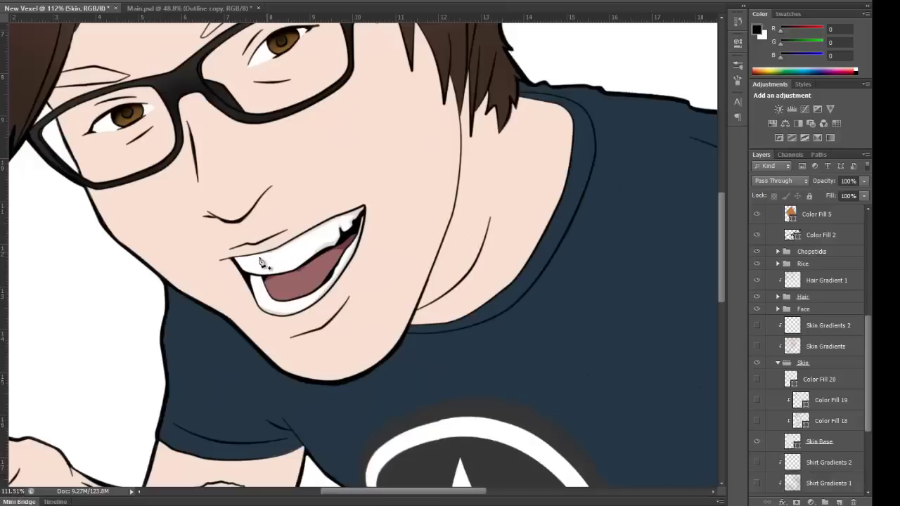
drag(255, 146, 331, 230)
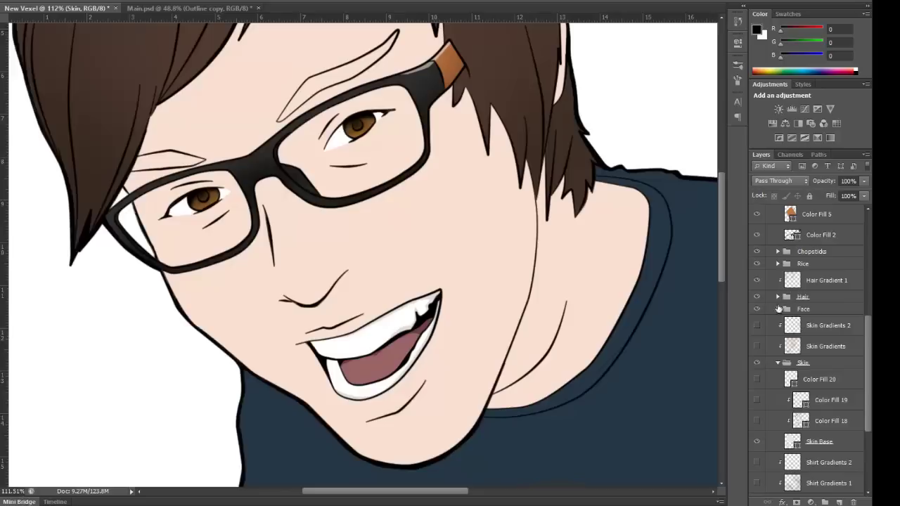
click(778, 310)
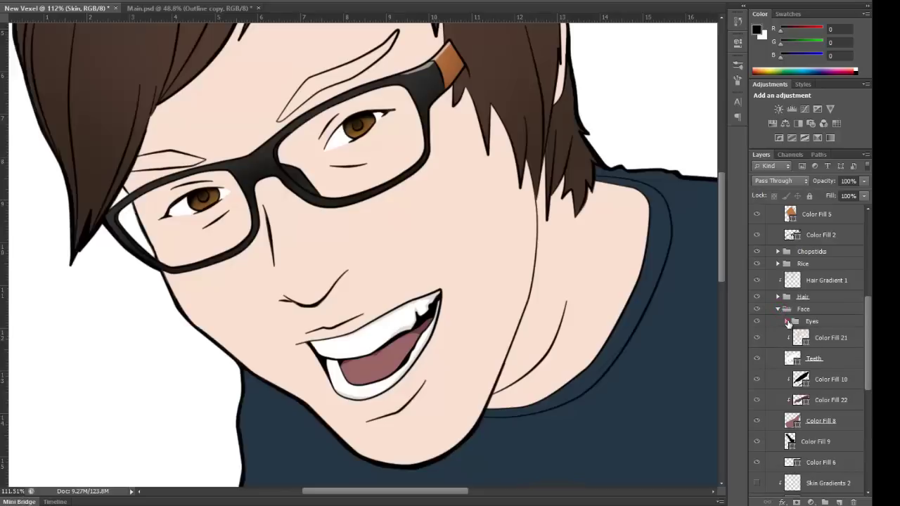
click(788, 322)
click(758, 338)
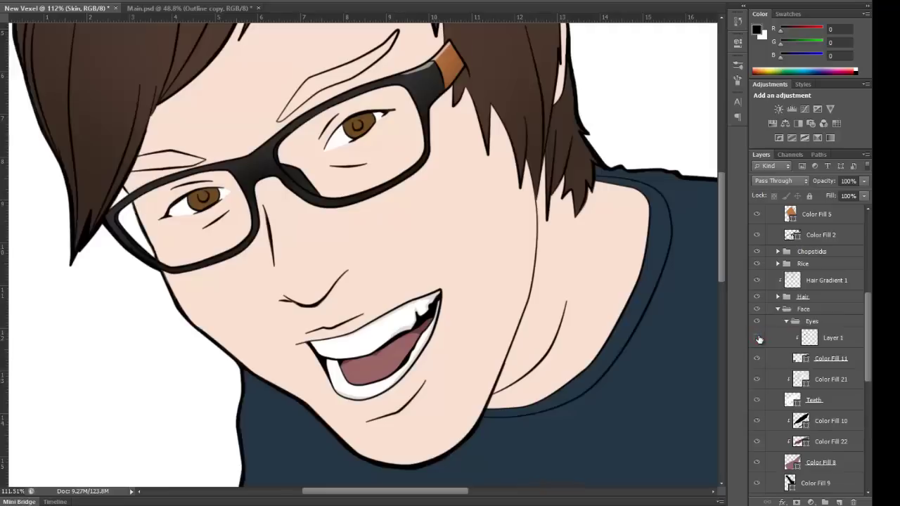
click(787, 321)
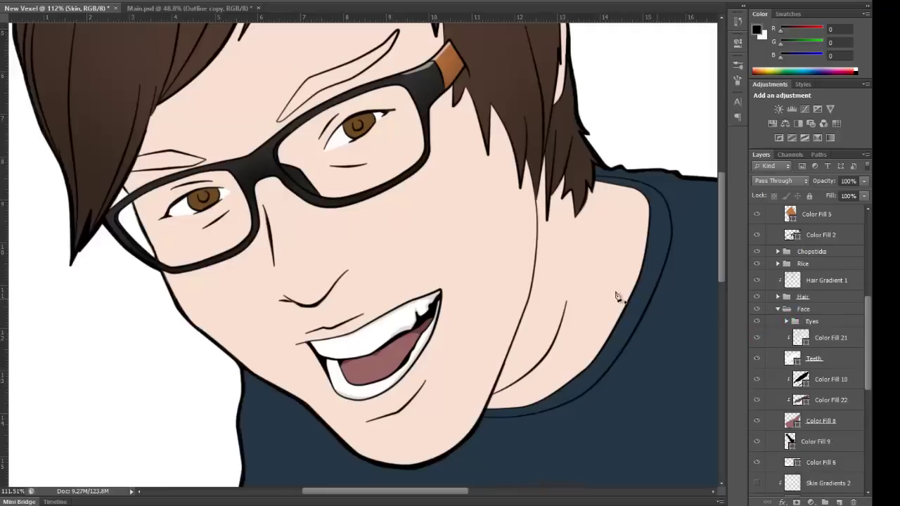
Step: Check the flat colours across the whole portrait and collapse the Glasses folder
scroll(499, 296, down, 3)
scroll(498, 297, down, 3)
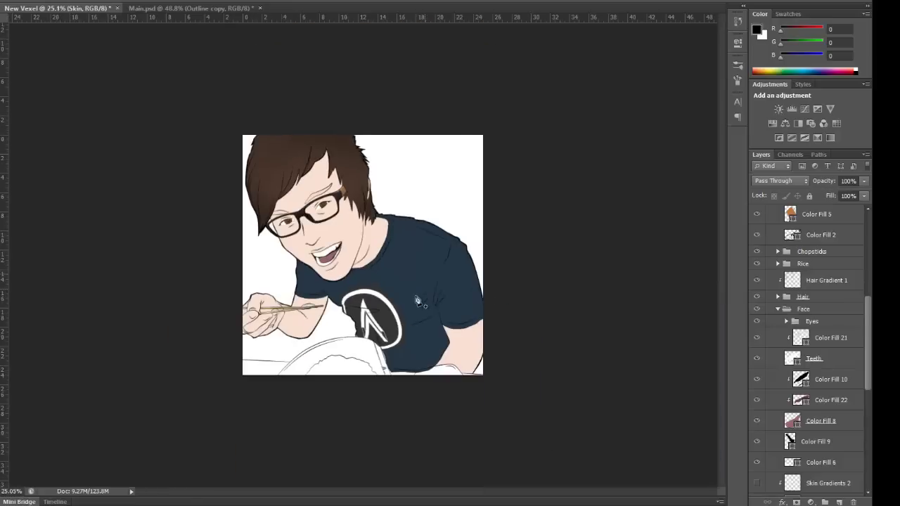
scroll(413, 314, up, 2)
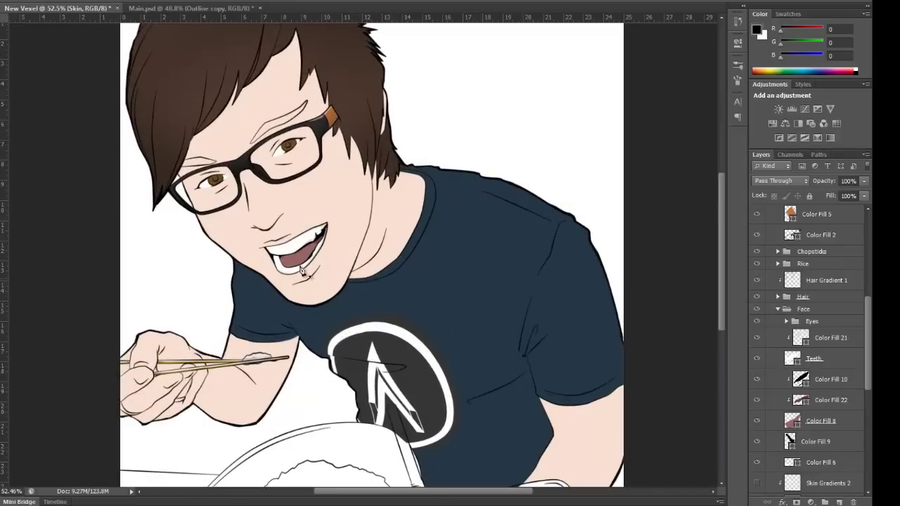
scroll(463, 271, down, 1)
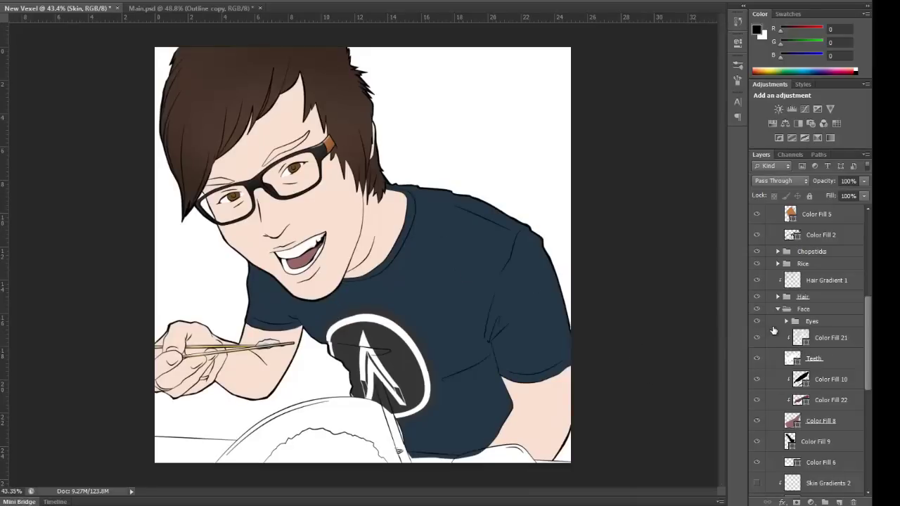
scroll(791, 271, up, 5)
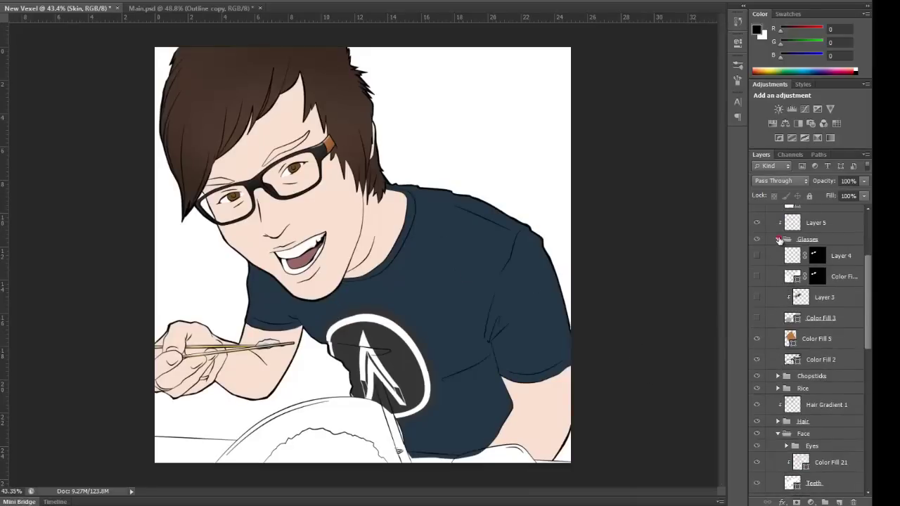
click(779, 239)
Step: Look through the Hair folder of the Colors group, hide Hair Gradient 1 above it and collapse the folder
scroll(803, 379, down, 3)
scroll(799, 373, down, 9)
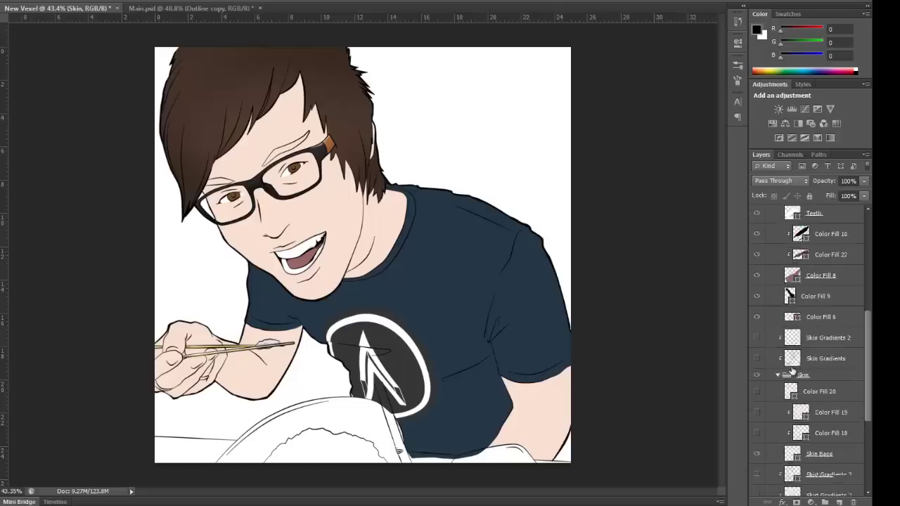
scroll(778, 397, up, 12)
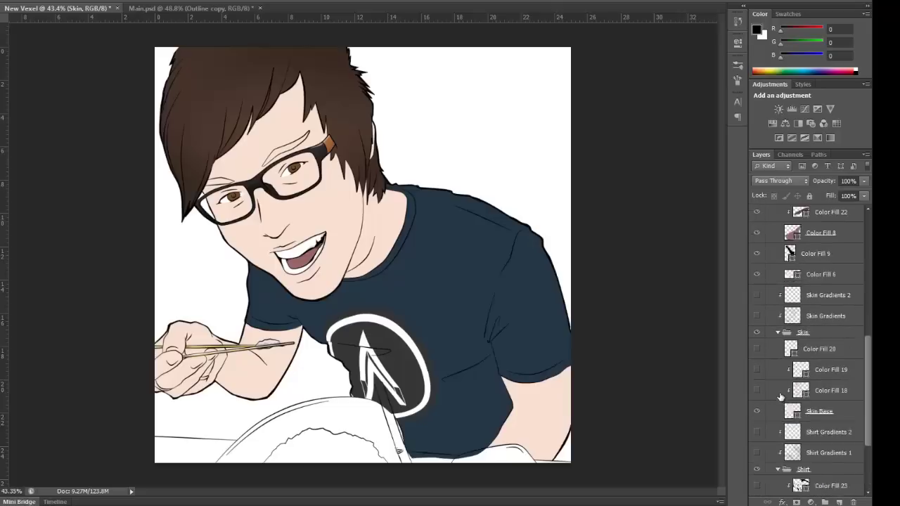
click(778, 338)
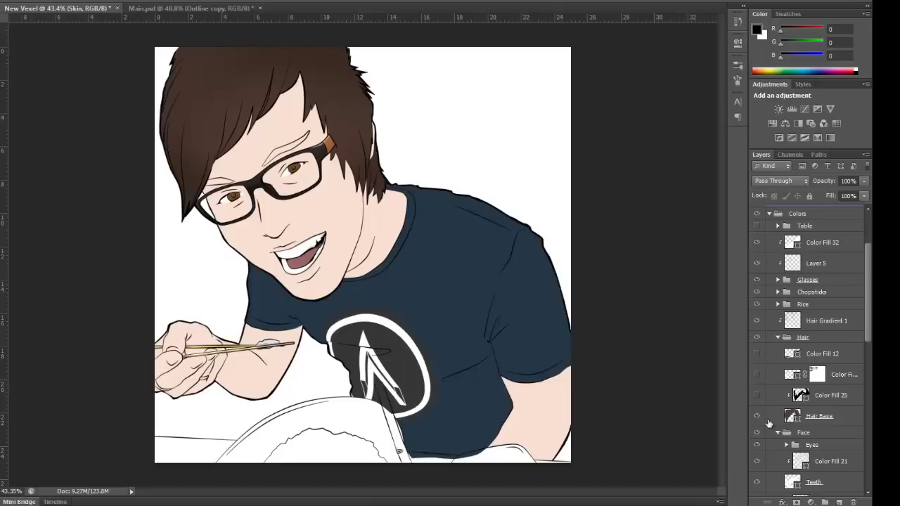
scroll(779, 316, down, 1)
scroll(780, 321, up, 3)
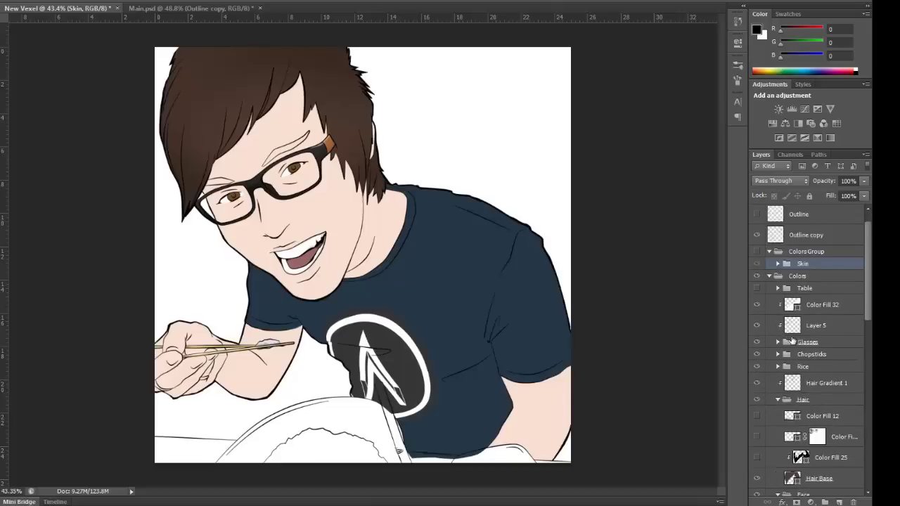
scroll(792, 341, down, 1)
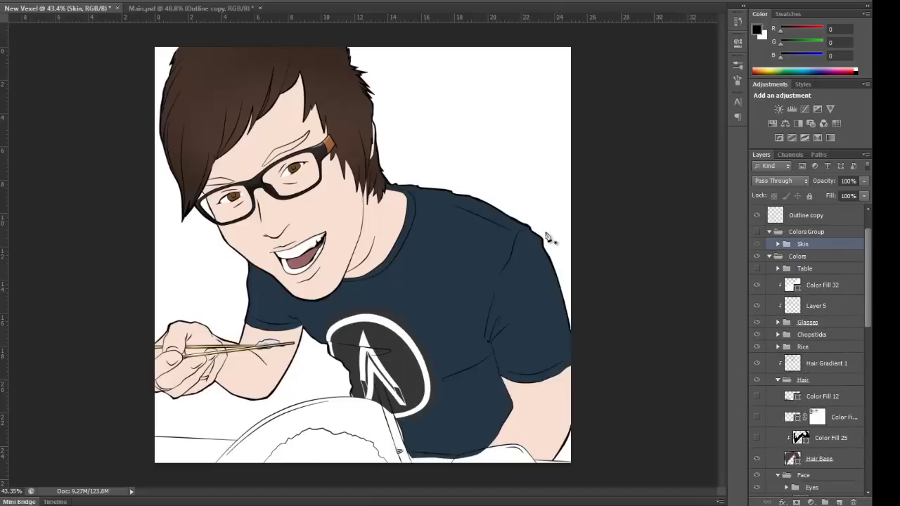
scroll(785, 385, down, 1)
scroll(770, 395, down, 2)
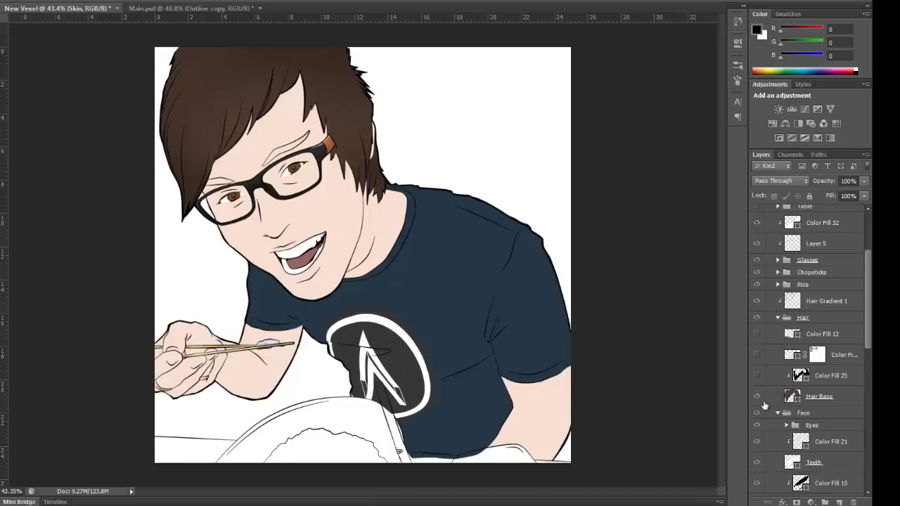
click(757, 302)
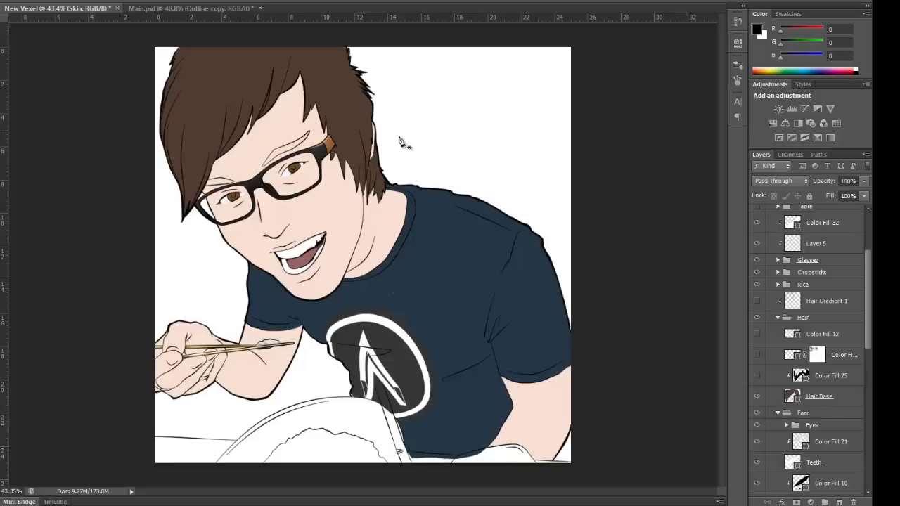
click(777, 317)
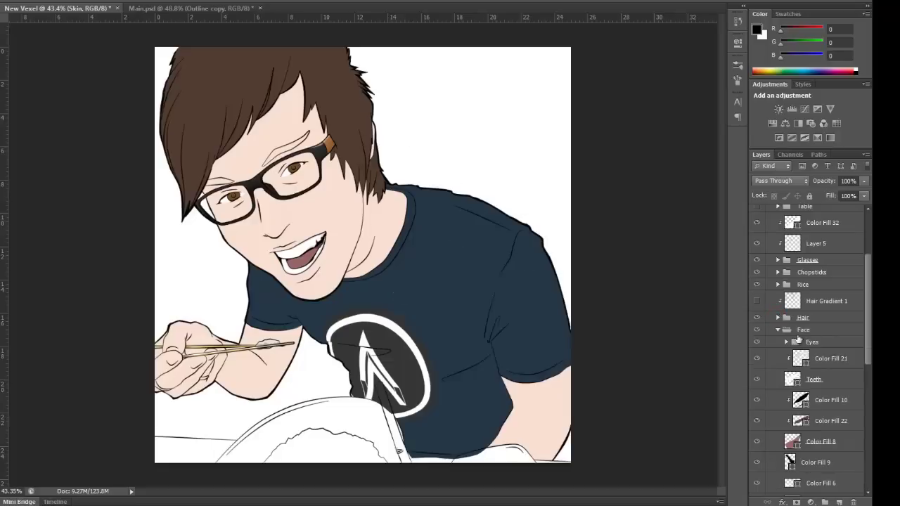
Step: Collapse the Face, Skin and Shirt folders inside the Colors group
click(777, 329)
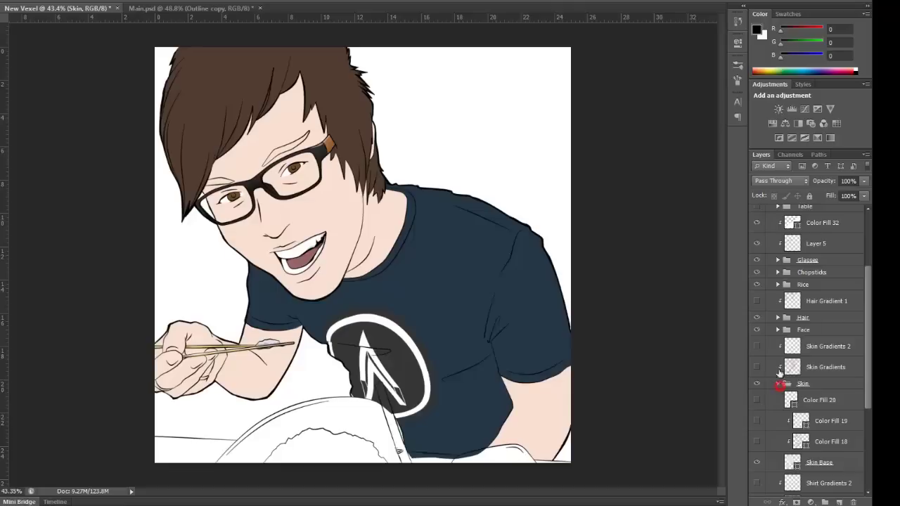
click(778, 383)
click(778, 438)
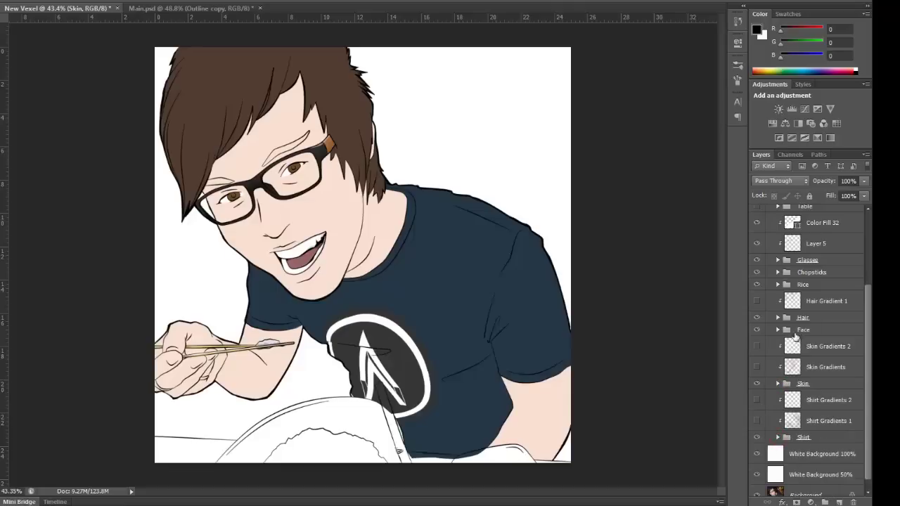
Step: Mark the Table folder with the Red layer color and collapse the Colors group
scroll(808, 310, up, 1)
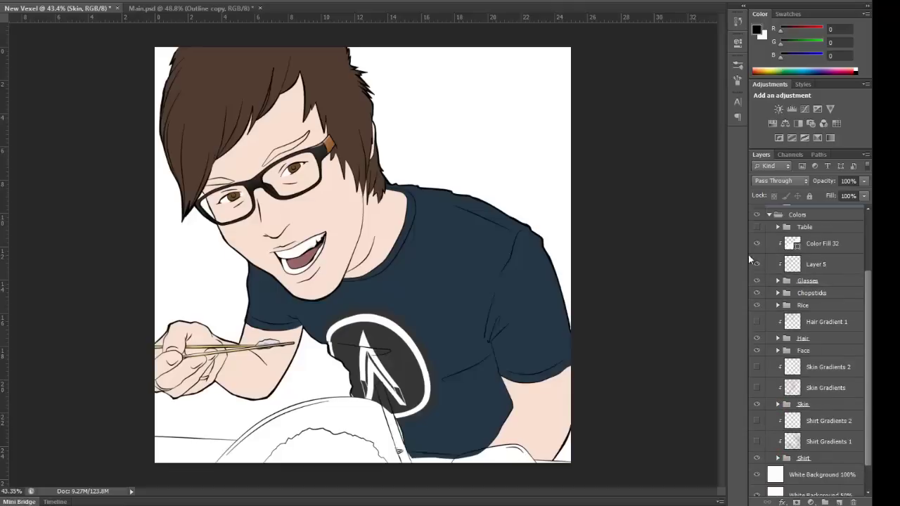
right_click(793, 227)
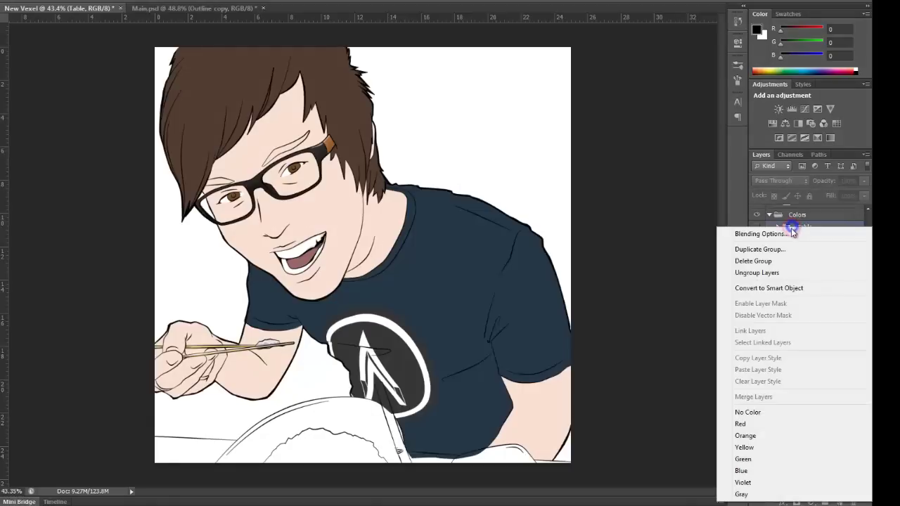
click(777, 423)
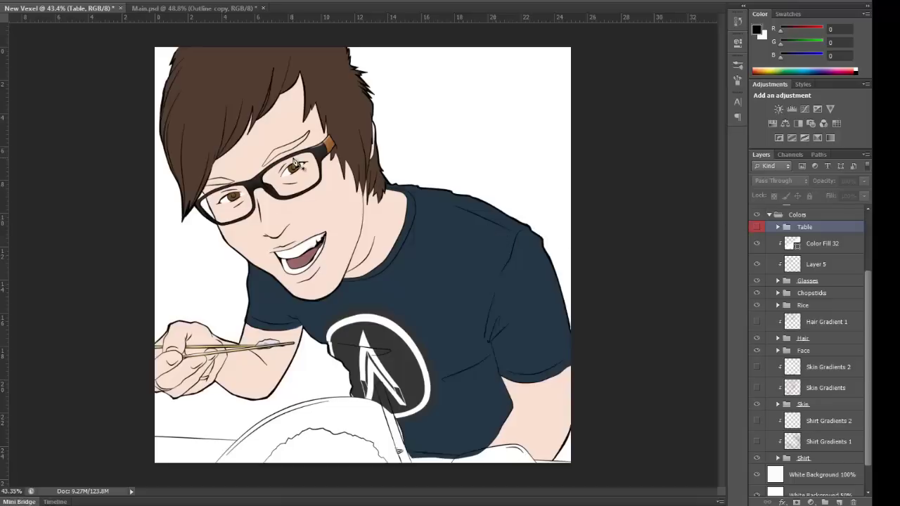
click(777, 215)
scroll(773, 276, up, 3)
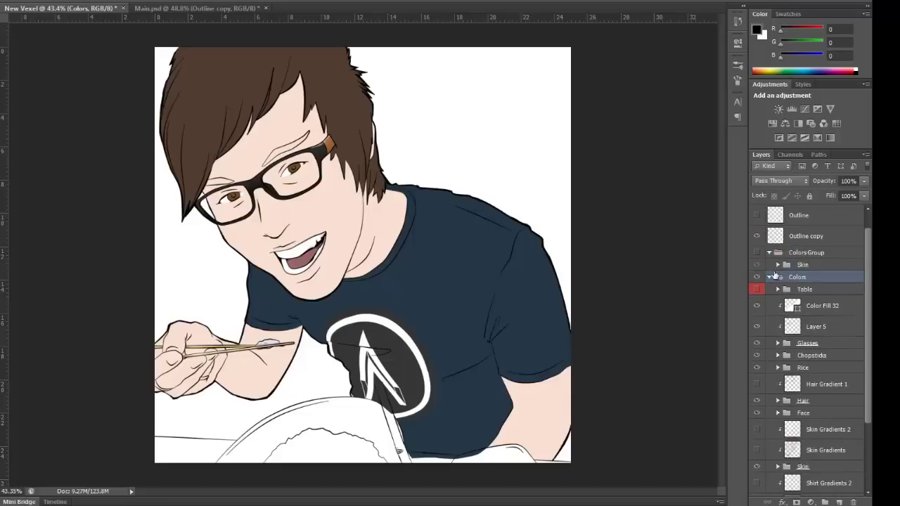
click(770, 277)
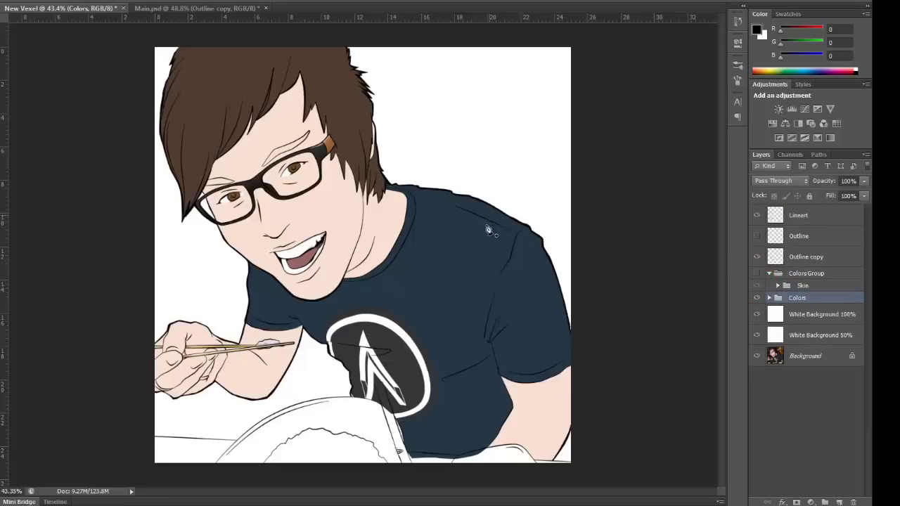